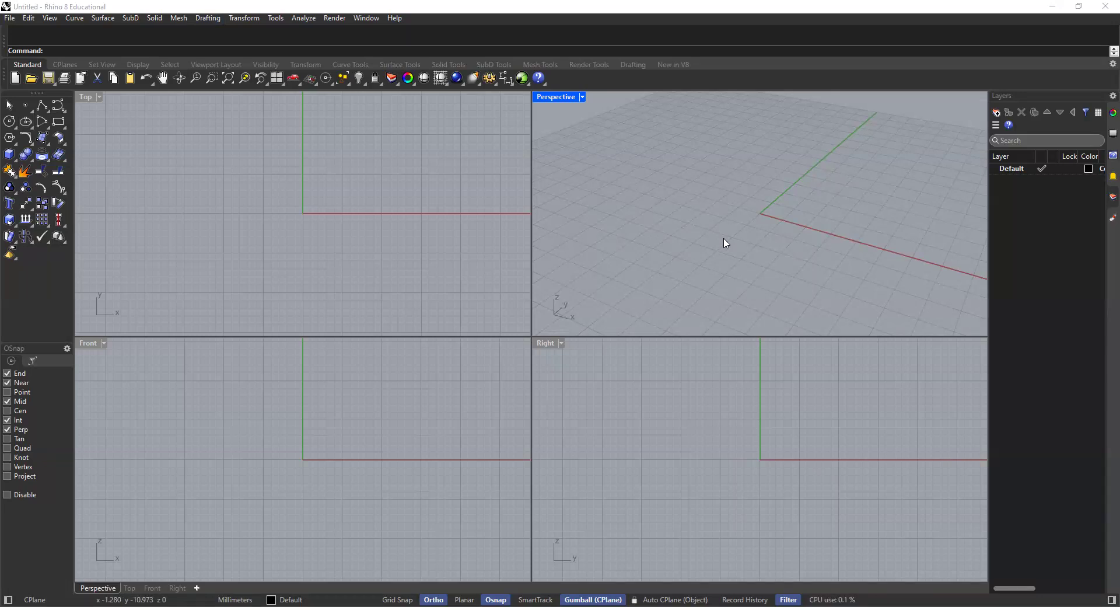
# Set the document's model units to feet
pyautogui.write('Units')
pyautogui.press('Return')
pyautogui.click(699, 165)
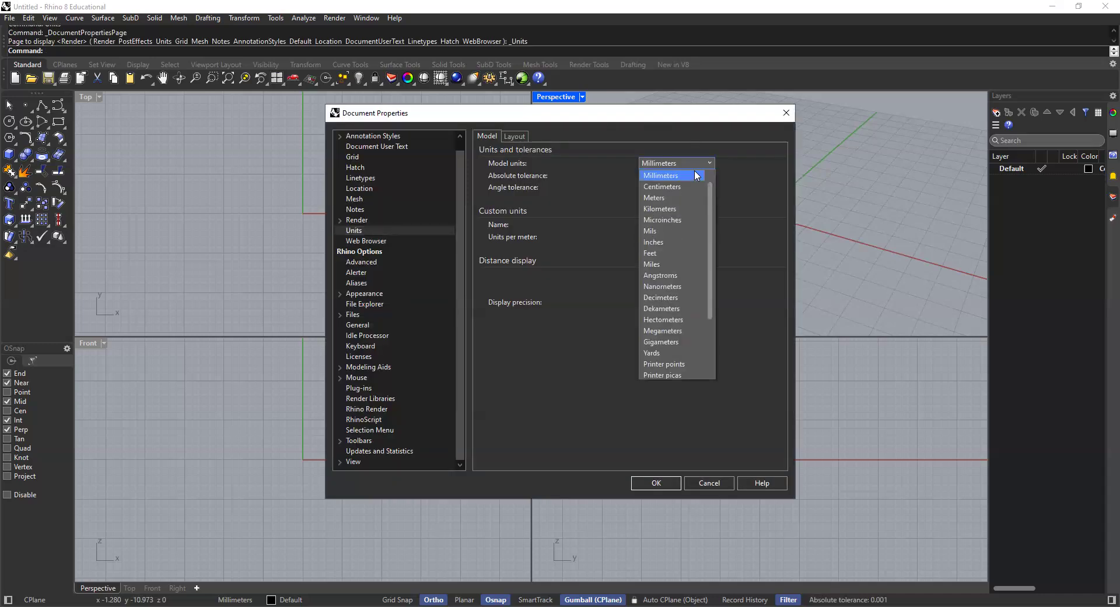
pyautogui.click(668, 251)
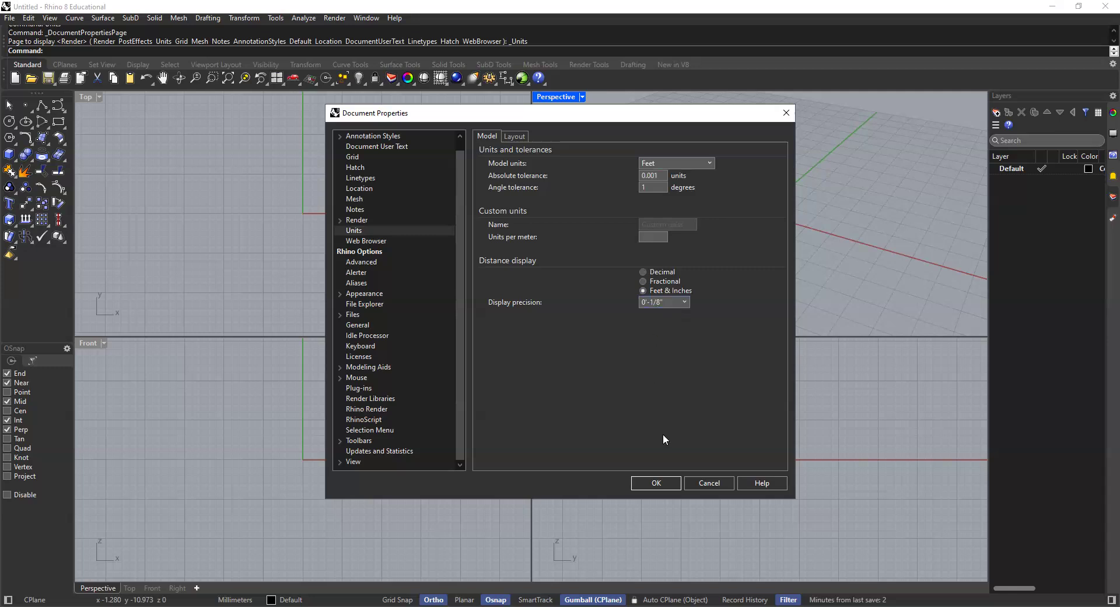
pyautogui.click(662, 482)
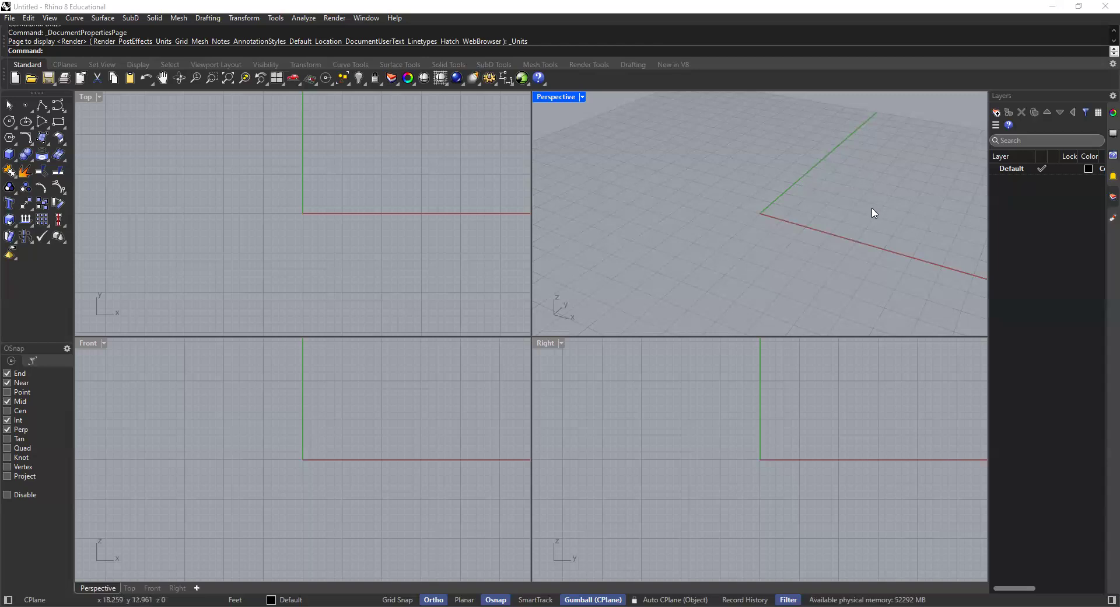
pyautogui.keyDown('shift'); pyautogui.moveTo(860, 202); pyautogui.dragTo(780, 213, button='right'); pyautogui.keyUp('shift')
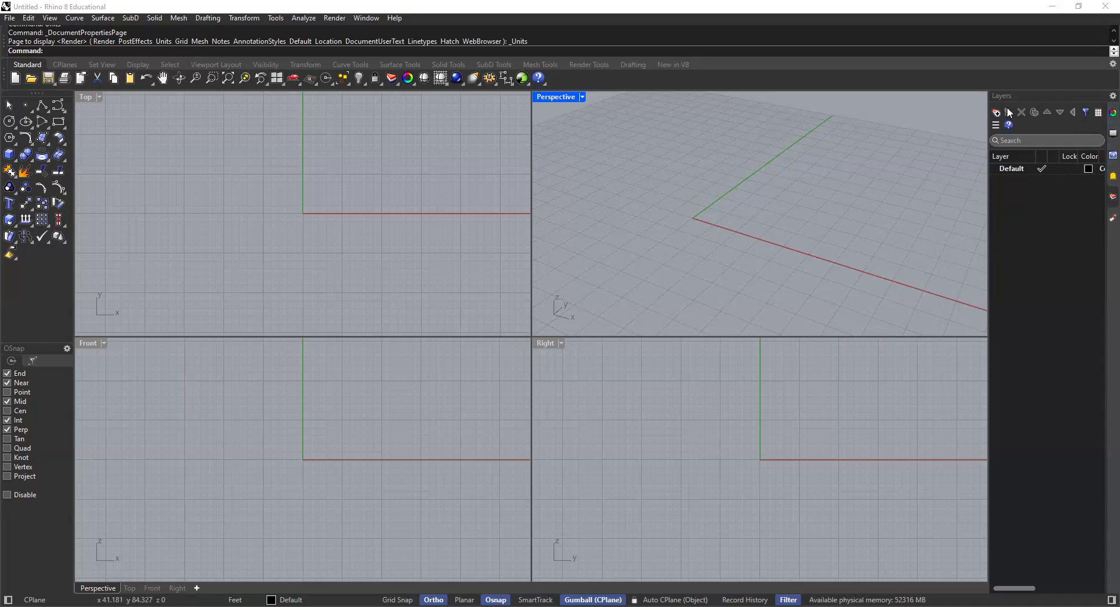
pyautogui.click(1104, 113)
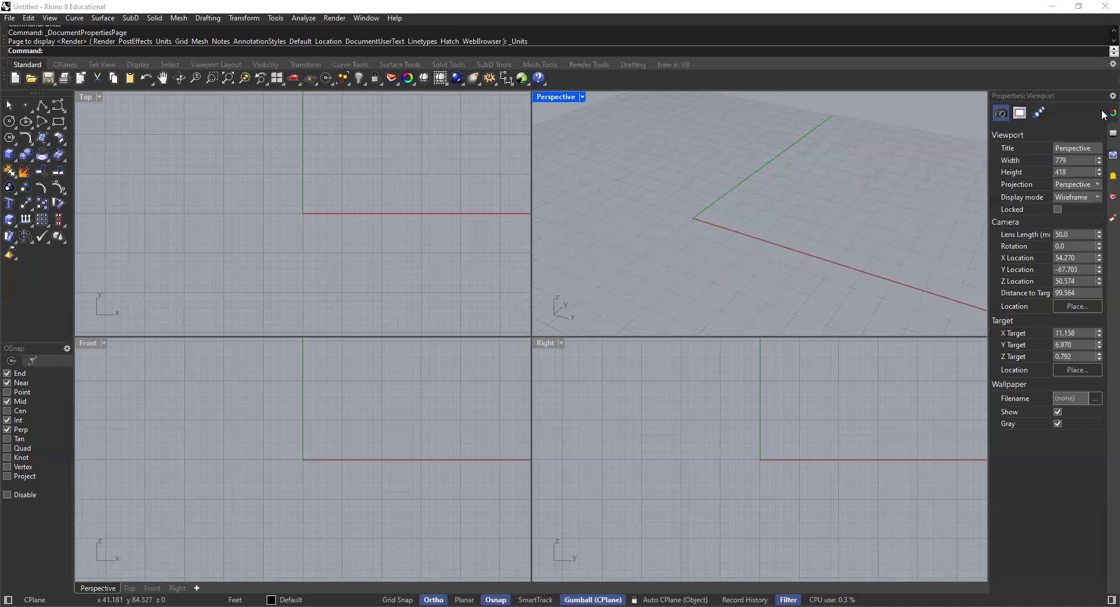
pyautogui.click(1111, 197)
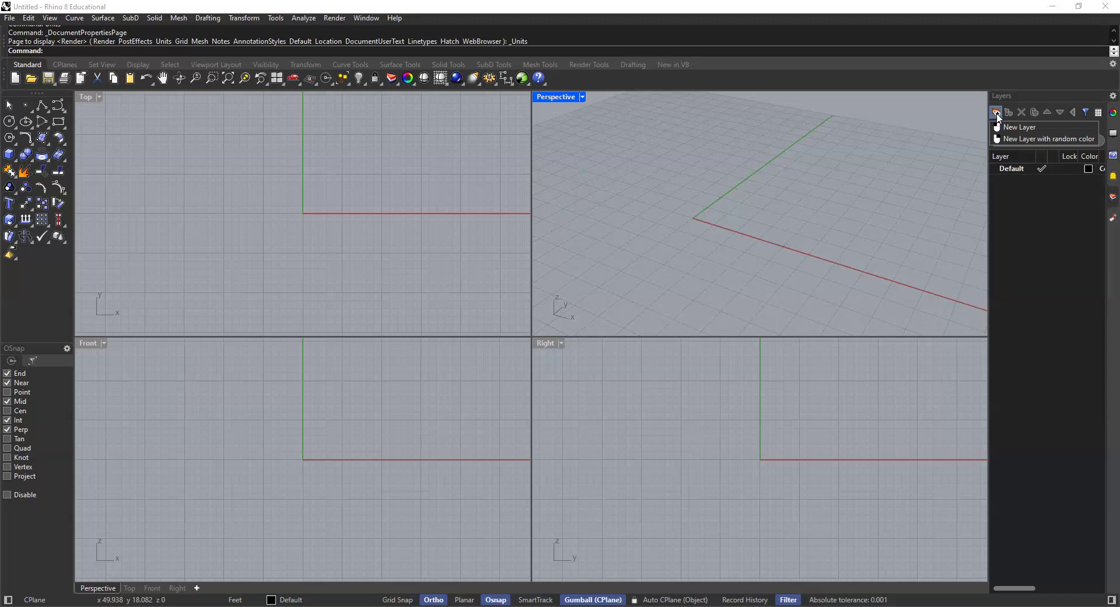
# Create a new layer named Lines
pyautogui.click(997, 114)
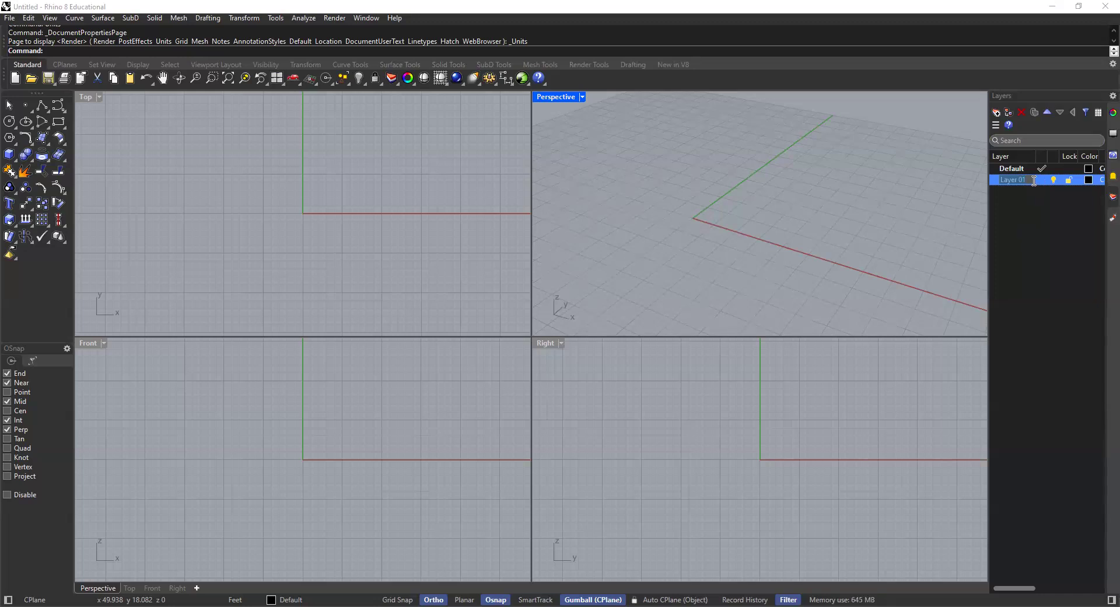
pyautogui.press('BackSpace')
pyautogui.write('Lines')
pyautogui.click(891, 199)
pyautogui.click(1042, 219)
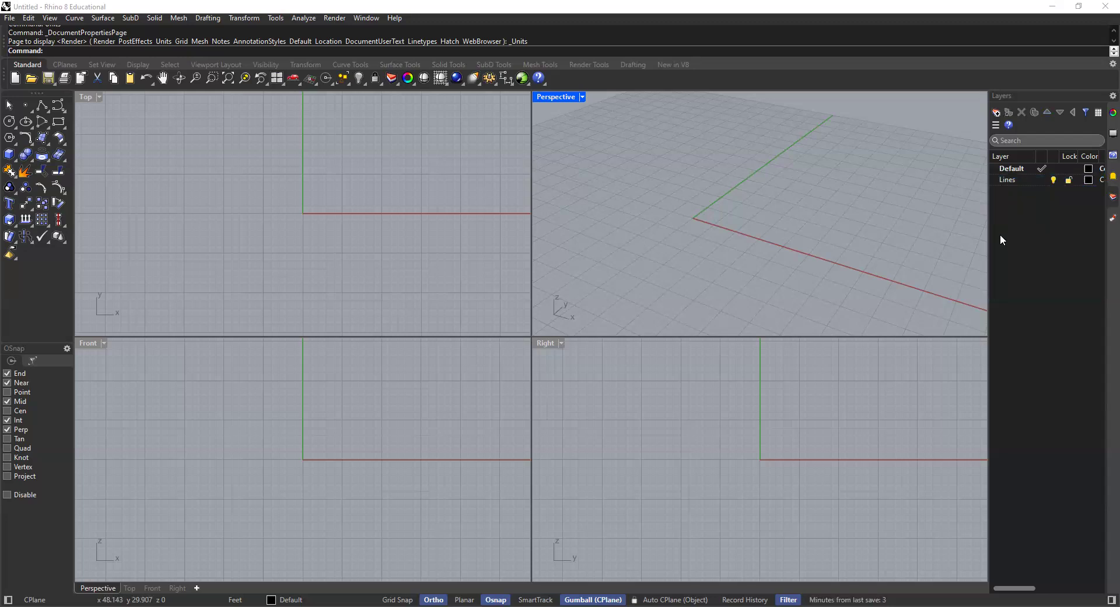
pyautogui.click(1005, 180)
pyautogui.click(1006, 180)
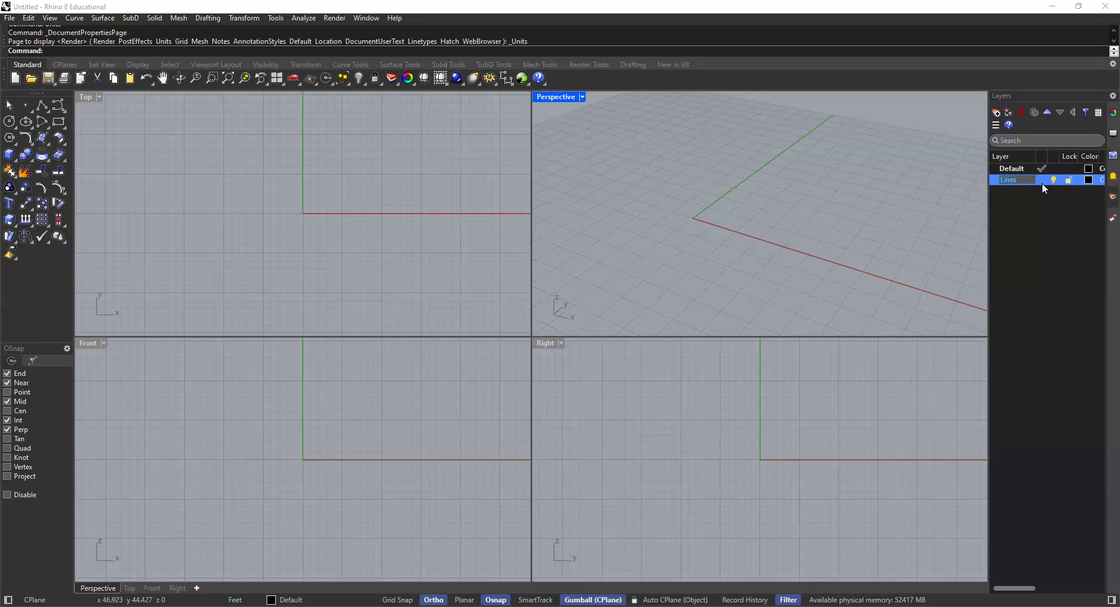
pyautogui.click(1044, 199)
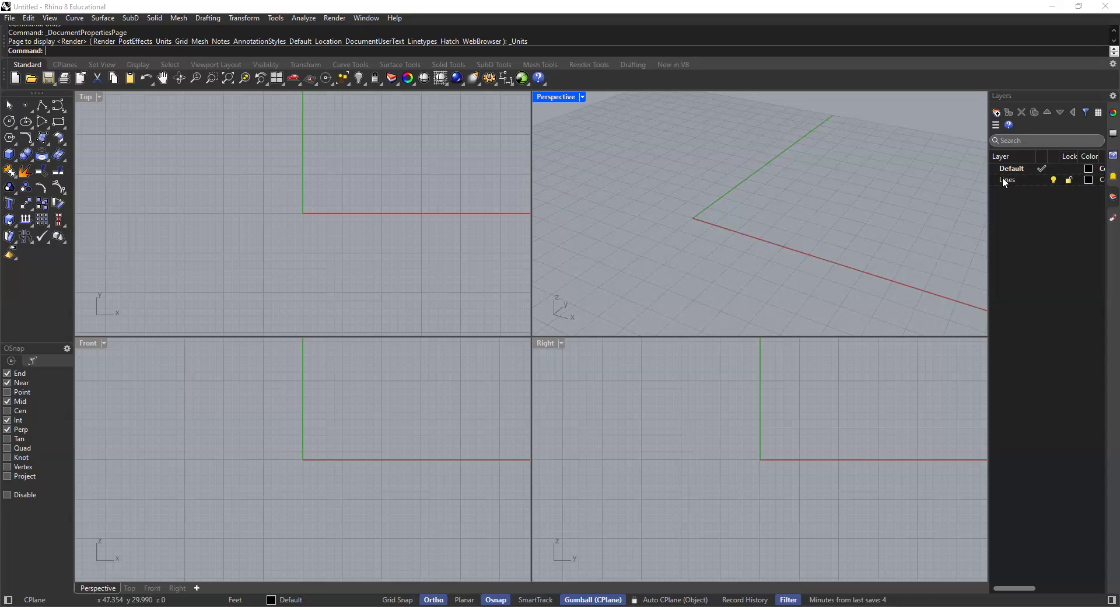
# Add another new layer and name it Massings
pyautogui.click(996, 112)
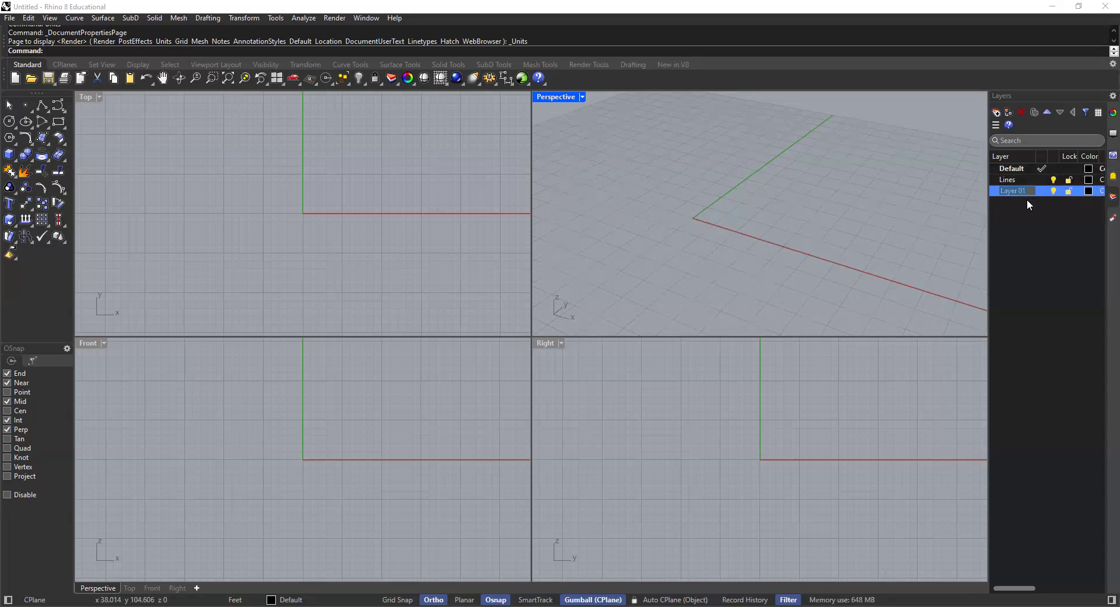
pyautogui.write('Massings')
pyautogui.click(1046, 249)
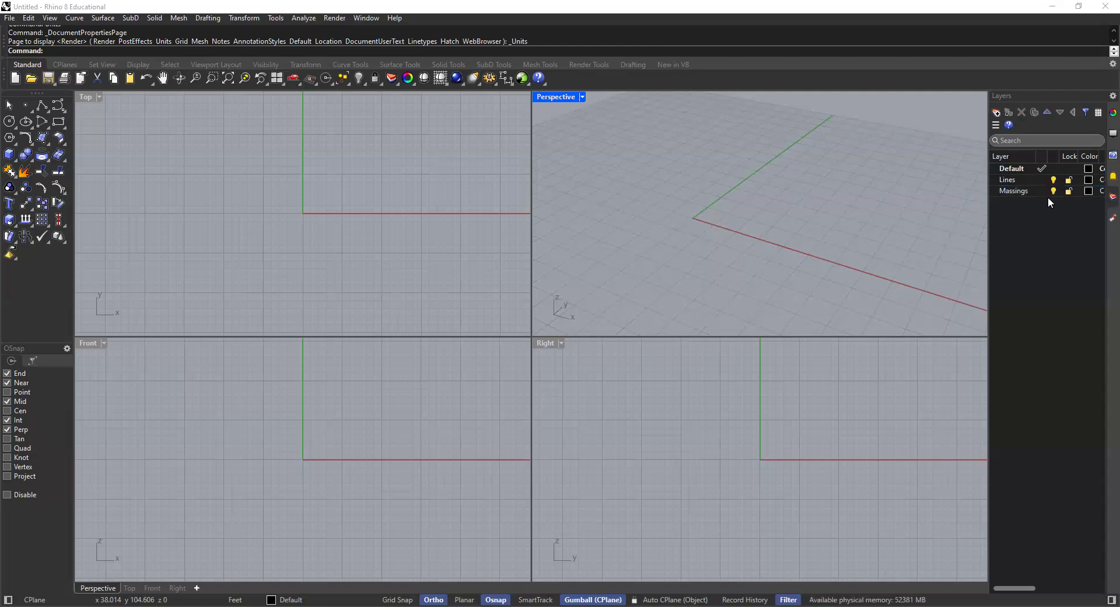
# Try several colors for the Lines layer and set its color to Lavender
pyautogui.click(1090, 182)
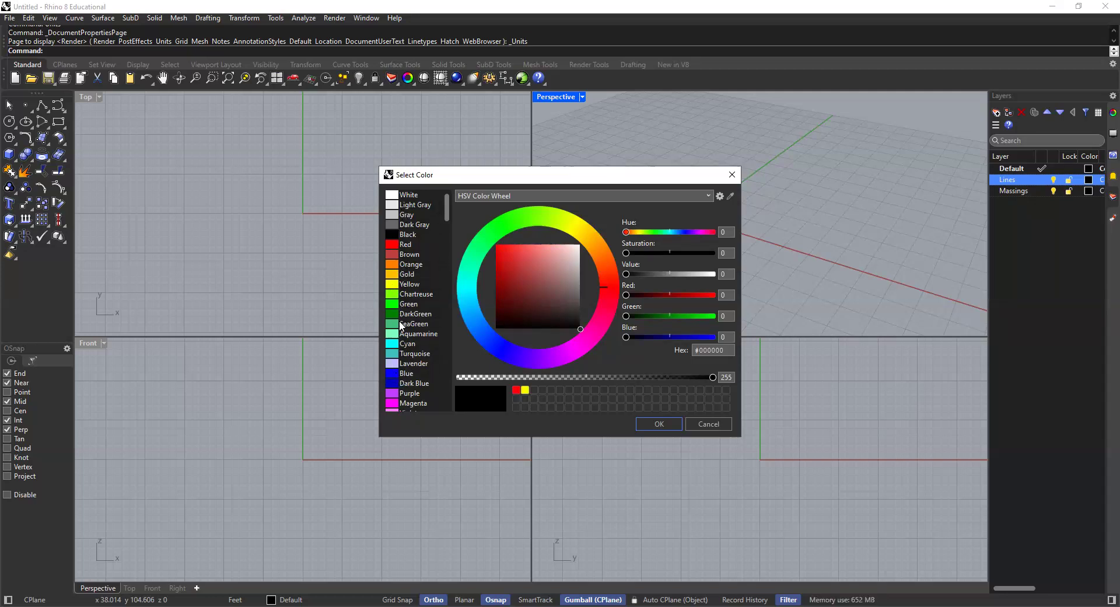
pyautogui.click(405, 275)
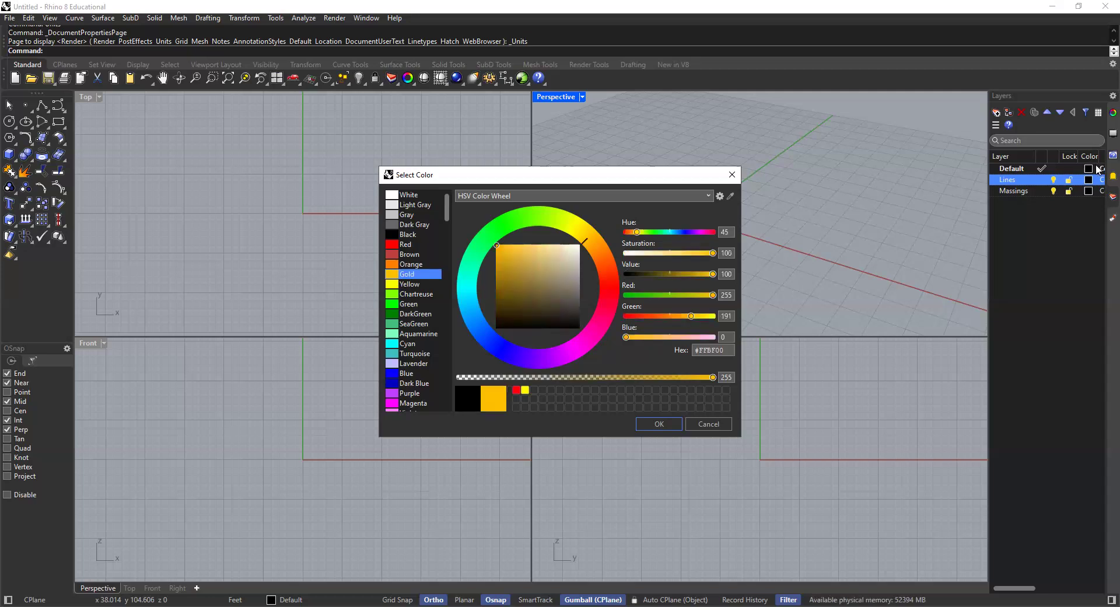
pyautogui.click(409, 255)
pyautogui.click(407, 266)
pyautogui.click(407, 274)
pyautogui.click(408, 355)
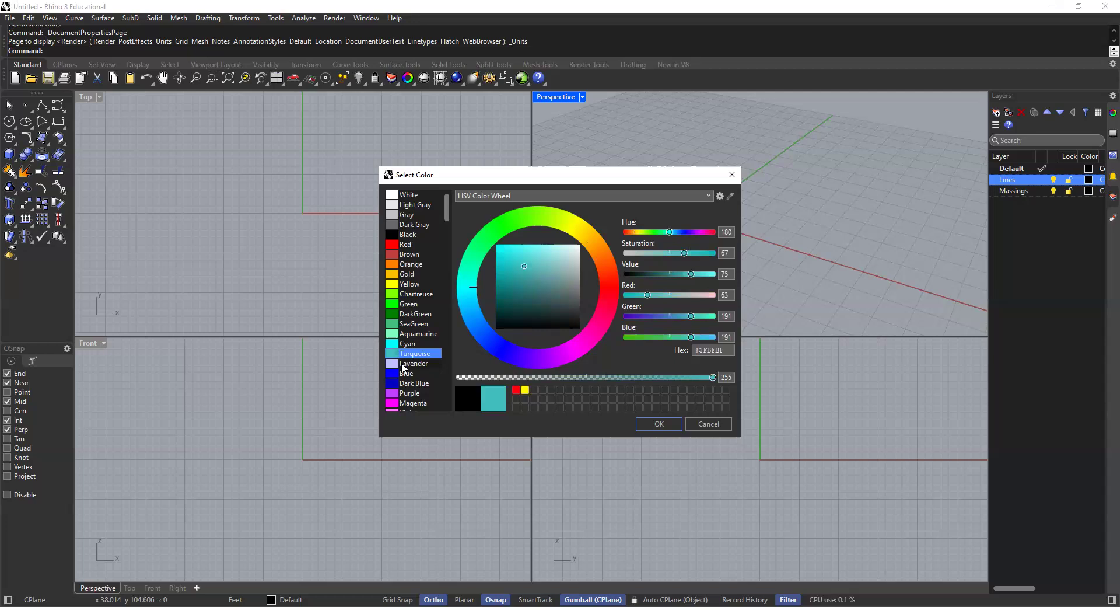
pyautogui.click(410, 365)
pyautogui.click(414, 324)
pyautogui.moveTo(501, 229); pyautogui.dragTo(612, 261)
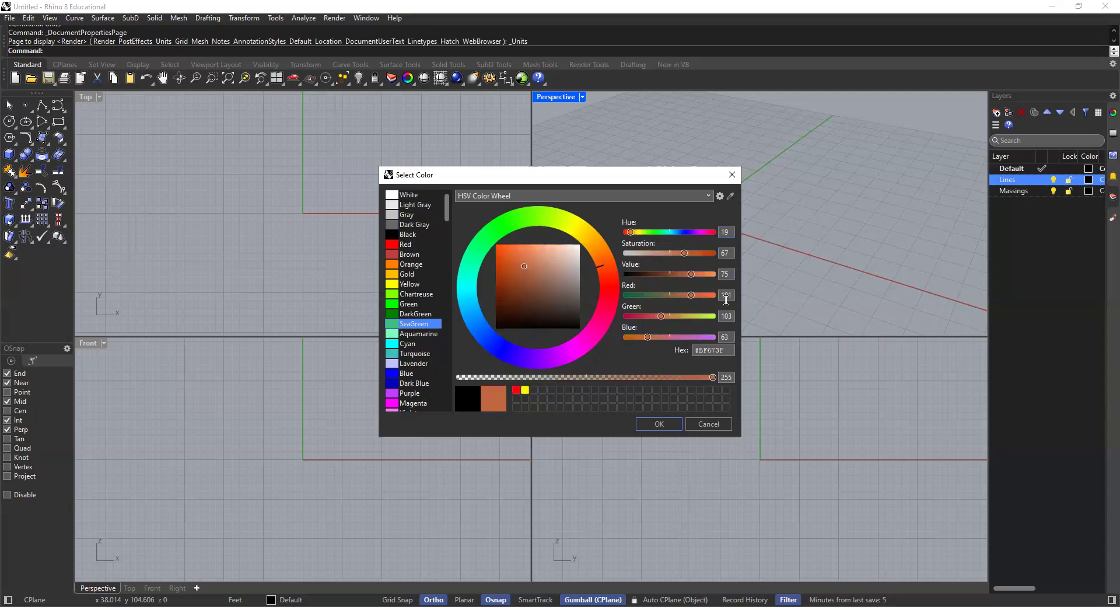
pyautogui.moveTo(612, 257); pyautogui.dragTo(531, 220)
pyautogui.click(408, 364)
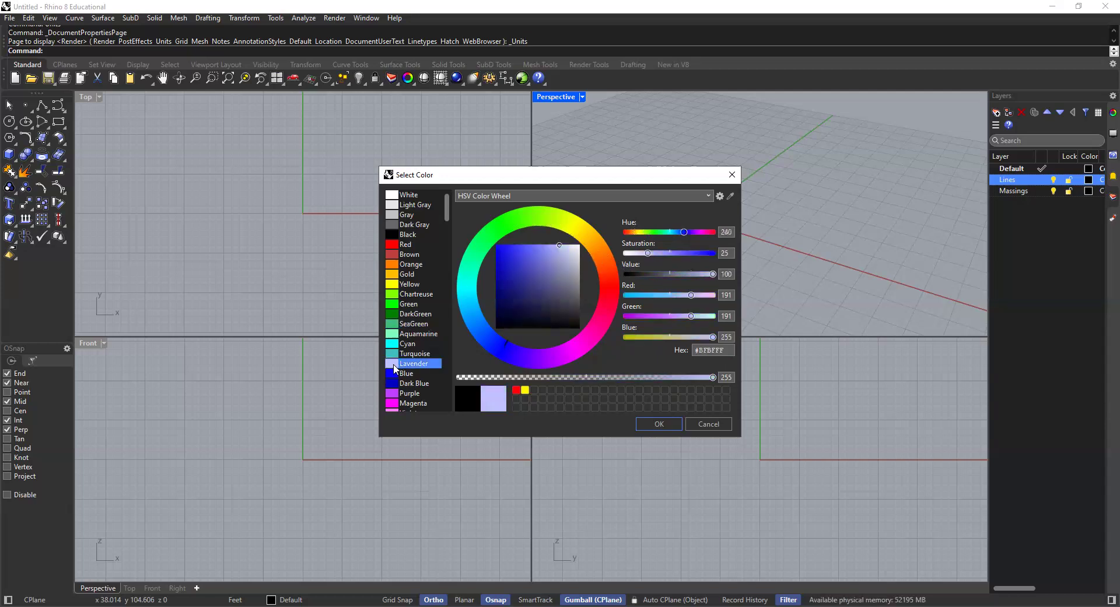
pyautogui.click(656, 424)
pyautogui.click(1064, 222)
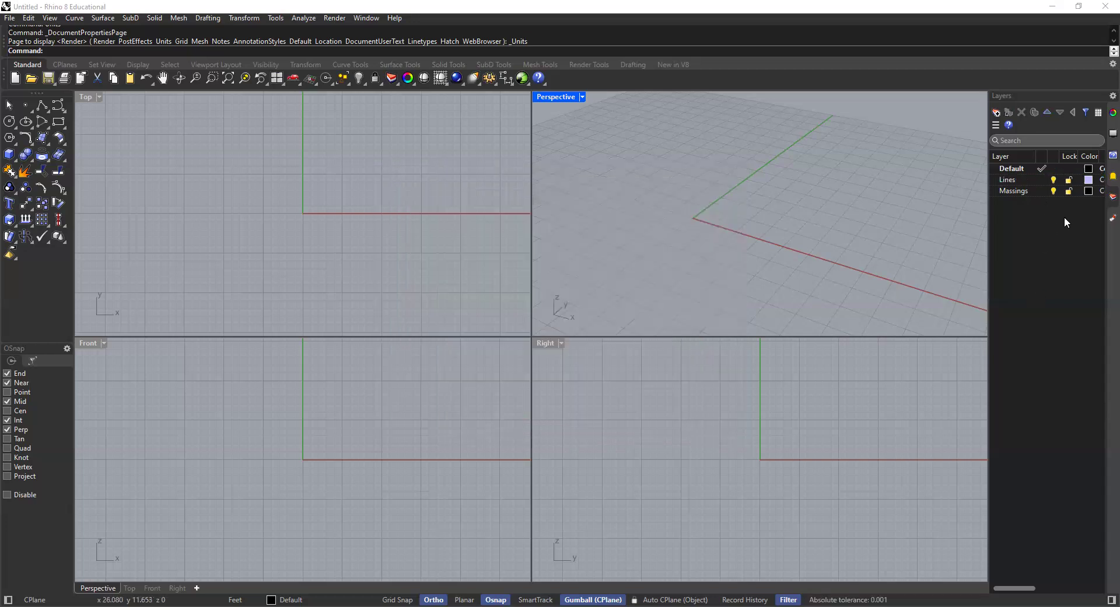
# Set the Massings layer's color to SeaGreen
pyautogui.click(1088, 191)
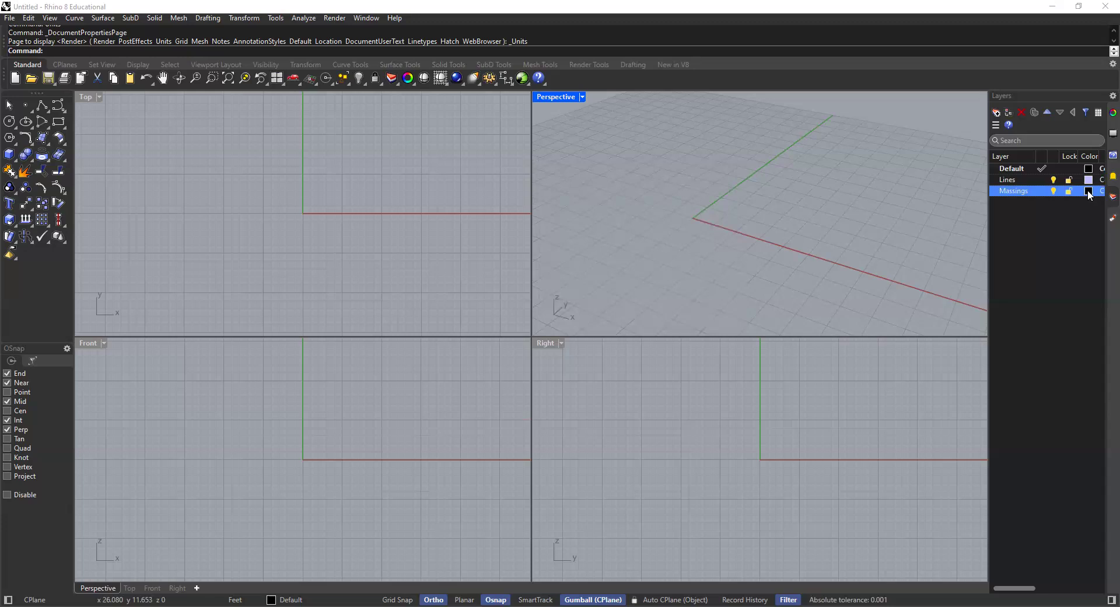
pyautogui.click(1088, 191)
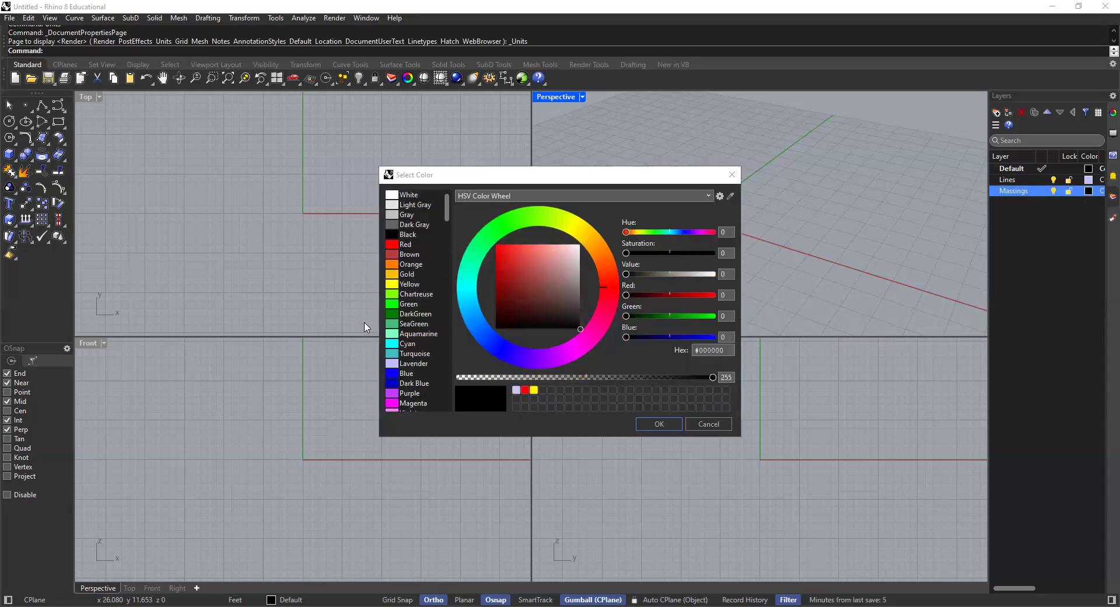
pyautogui.click(396, 325)
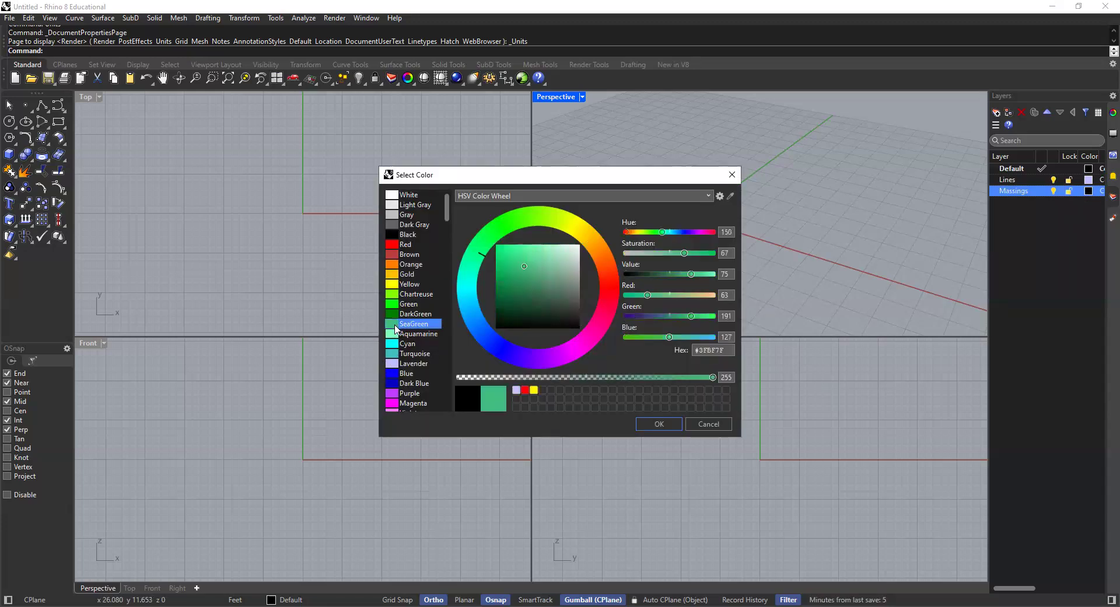
pyautogui.click(646, 421)
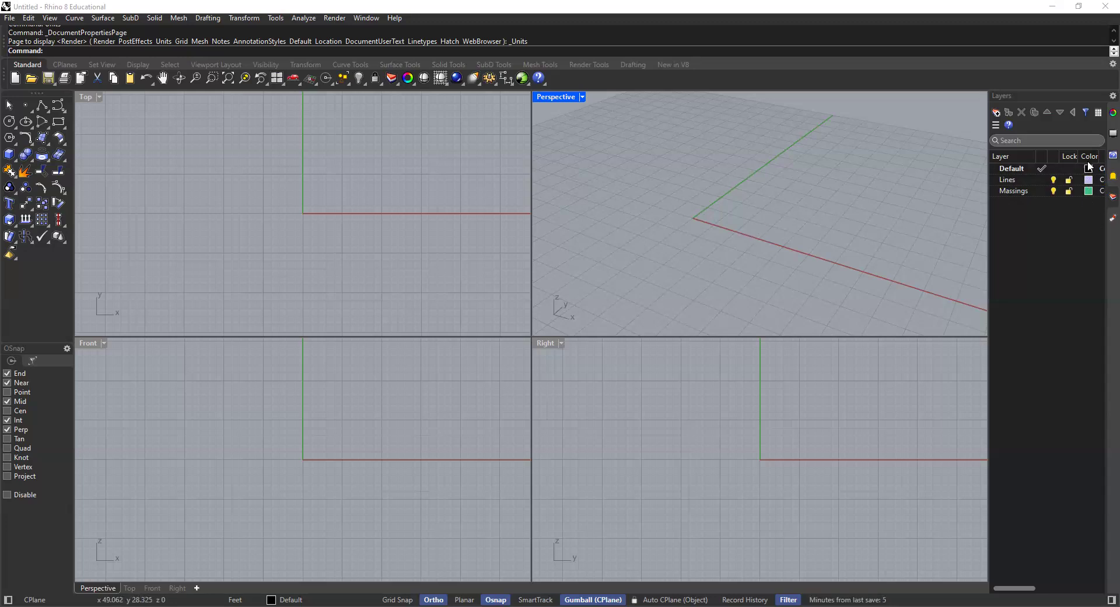
# Draw a box on the ground plane in the Perspective view, with its first base corner just off the origin
pyautogui.click(9, 156)
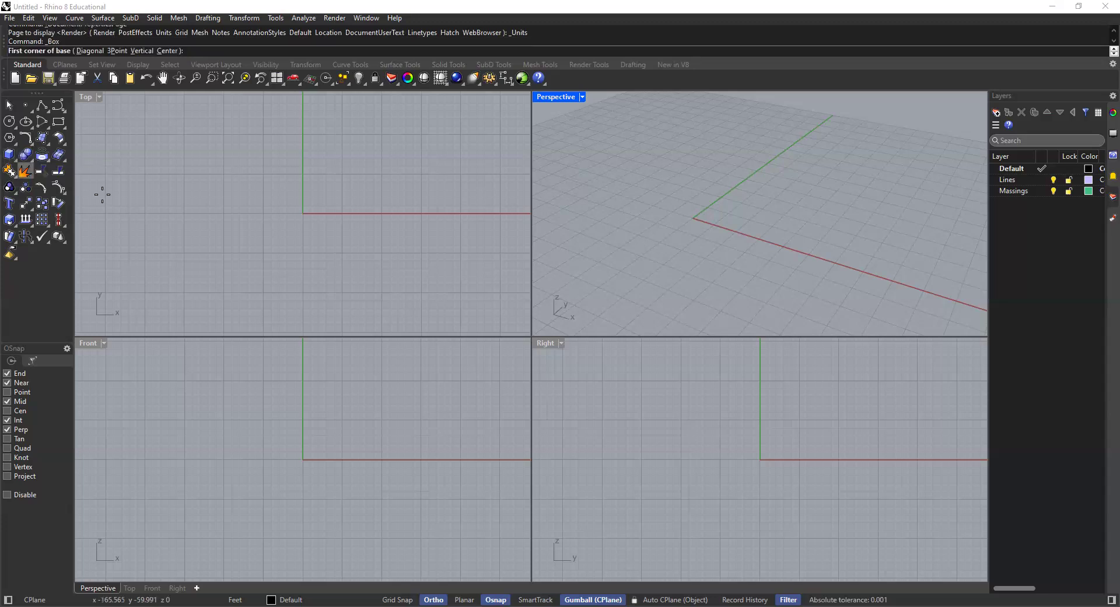
pyautogui.click(706, 220)
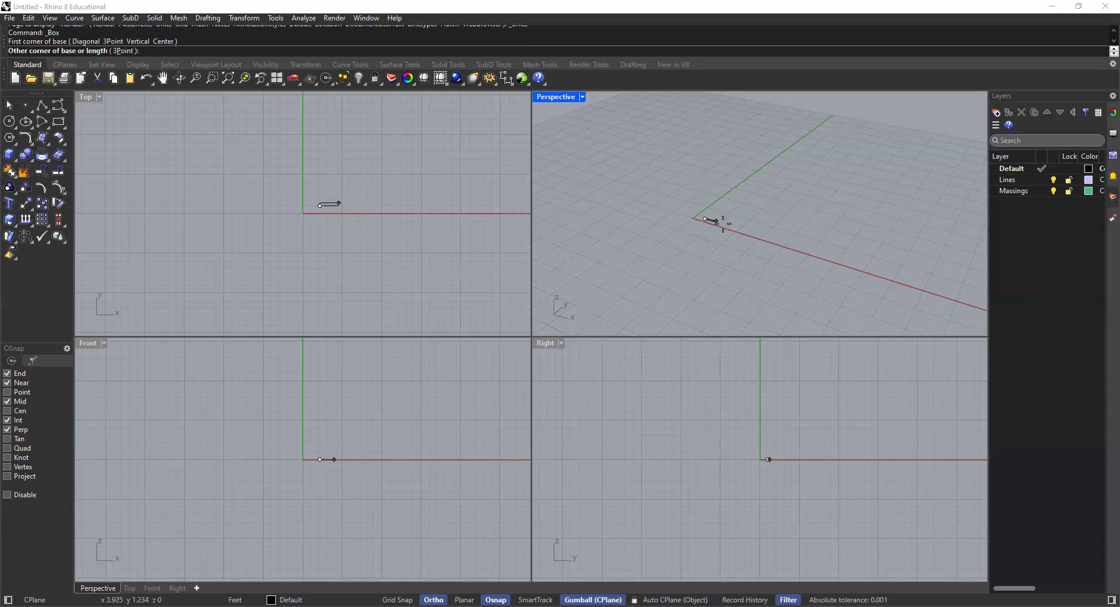
pyautogui.click(796, 210)
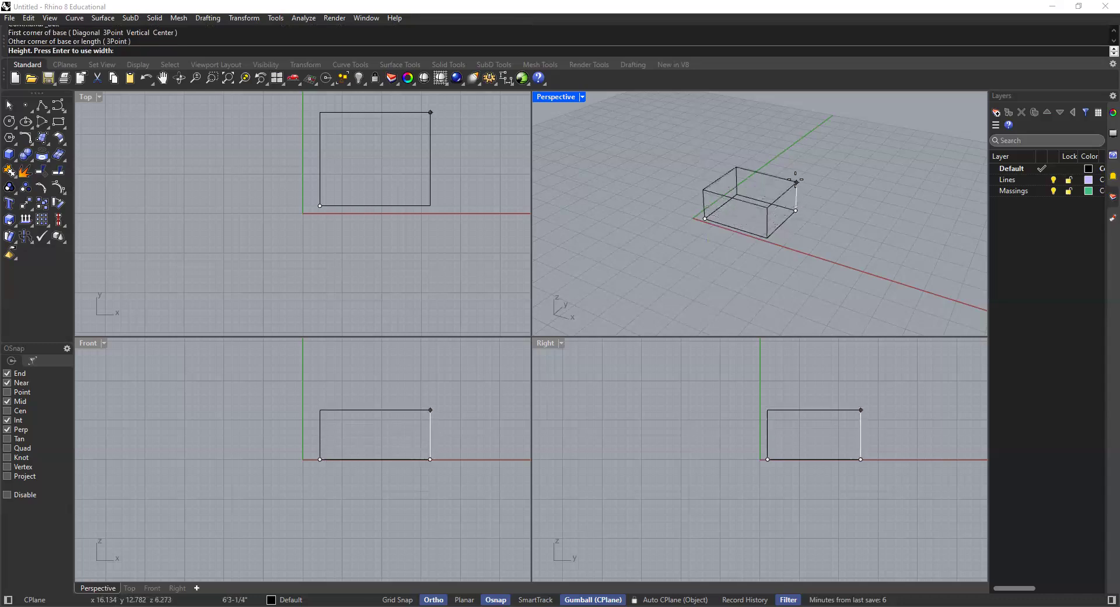
pyautogui.click(797, 162)
# Change the Perspective view's display mode to Shaded
pyautogui.moveTo(730, 193); pyautogui.dragTo(600, 103, button='right')
pyautogui.click(581, 97)
pyautogui.click(579, 149)
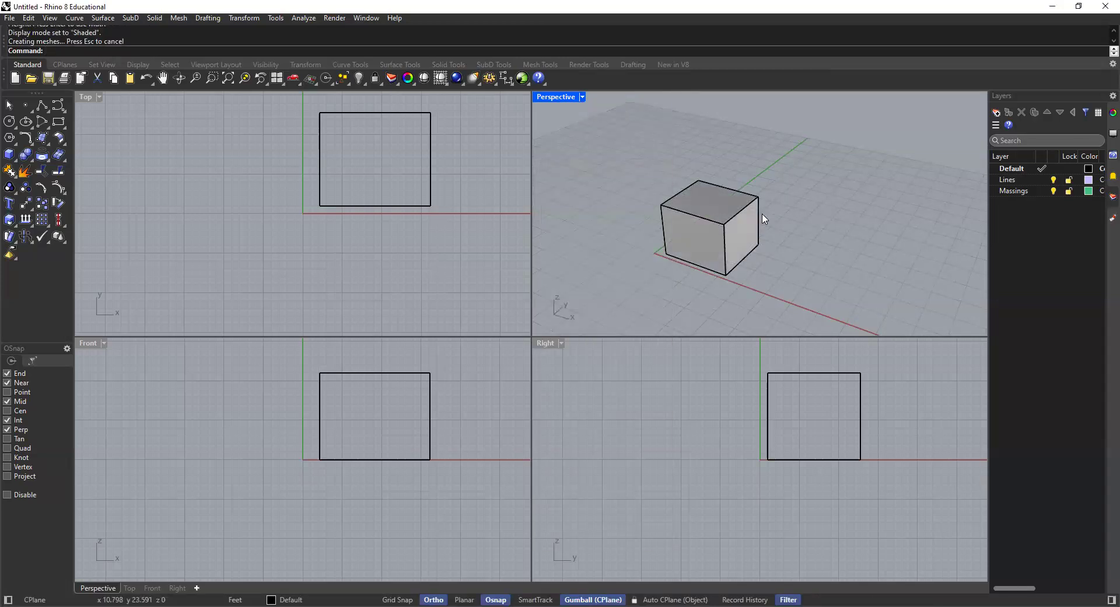
pyautogui.scroll(3, 732, 213)
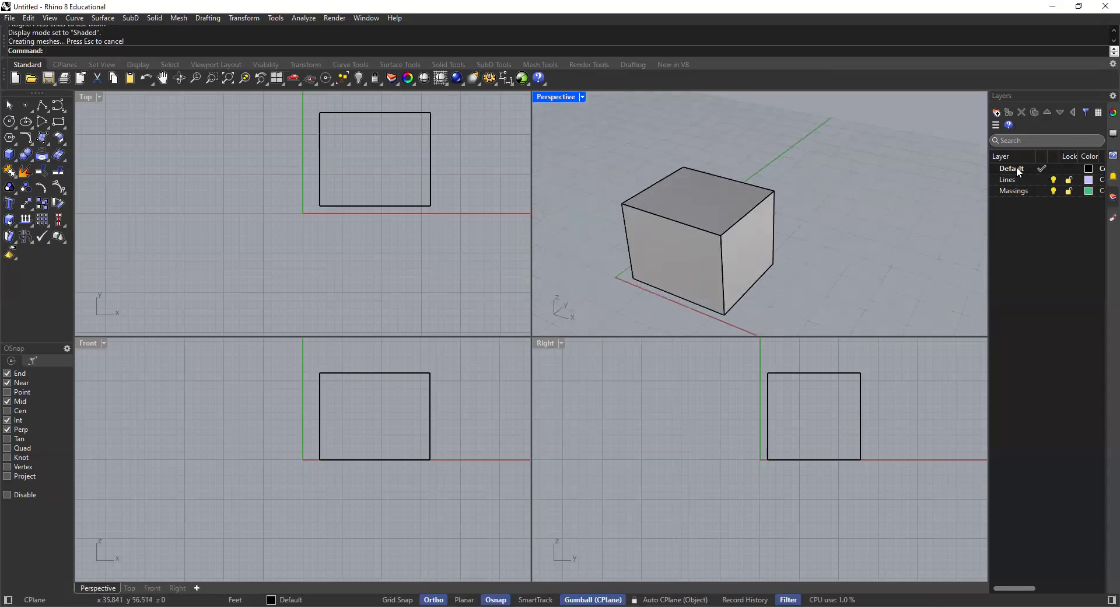
# Examine the shaded box from several angles and distances, selecting and deselecting it
pyautogui.click(707, 198)
pyautogui.click(796, 212)
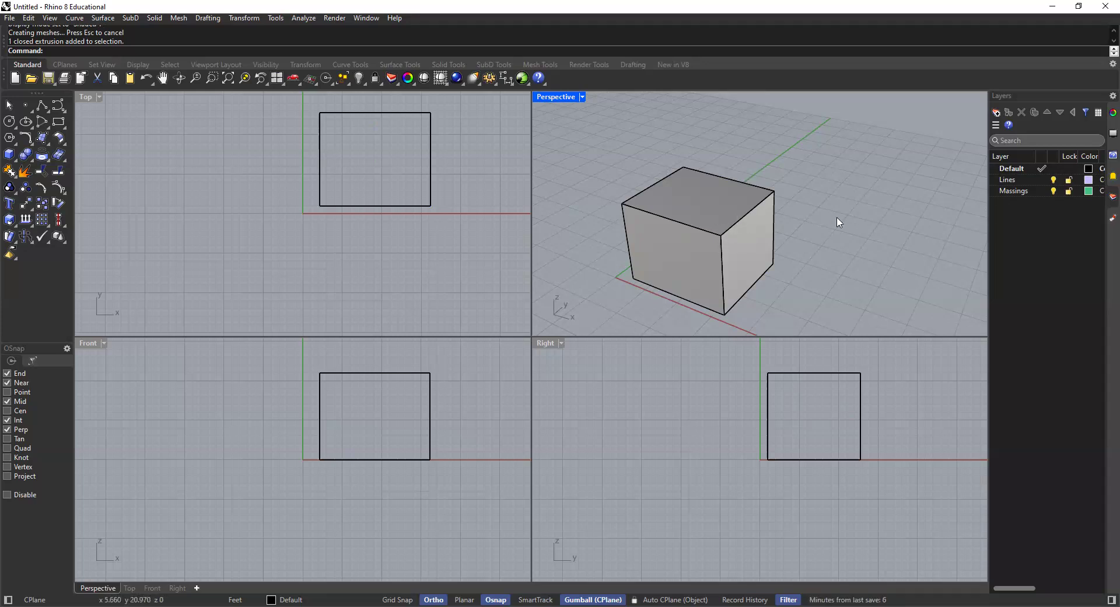
pyautogui.click(696, 216)
pyautogui.press('Escape')
pyautogui.scroll(3, 723, 228)
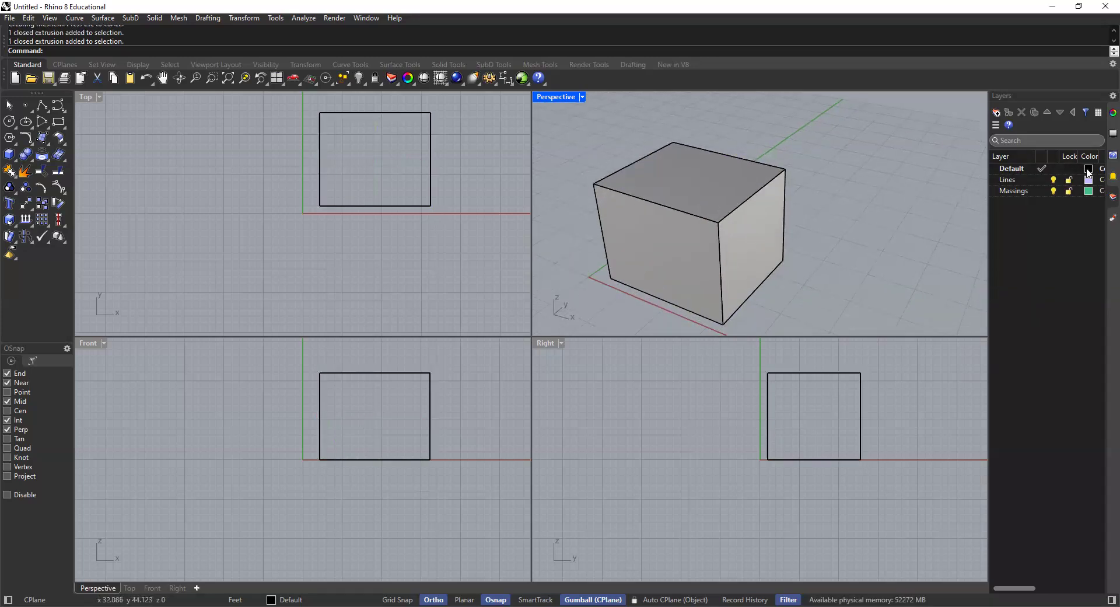
pyautogui.moveTo(693, 235); pyautogui.dragTo(676, 262, button='right')
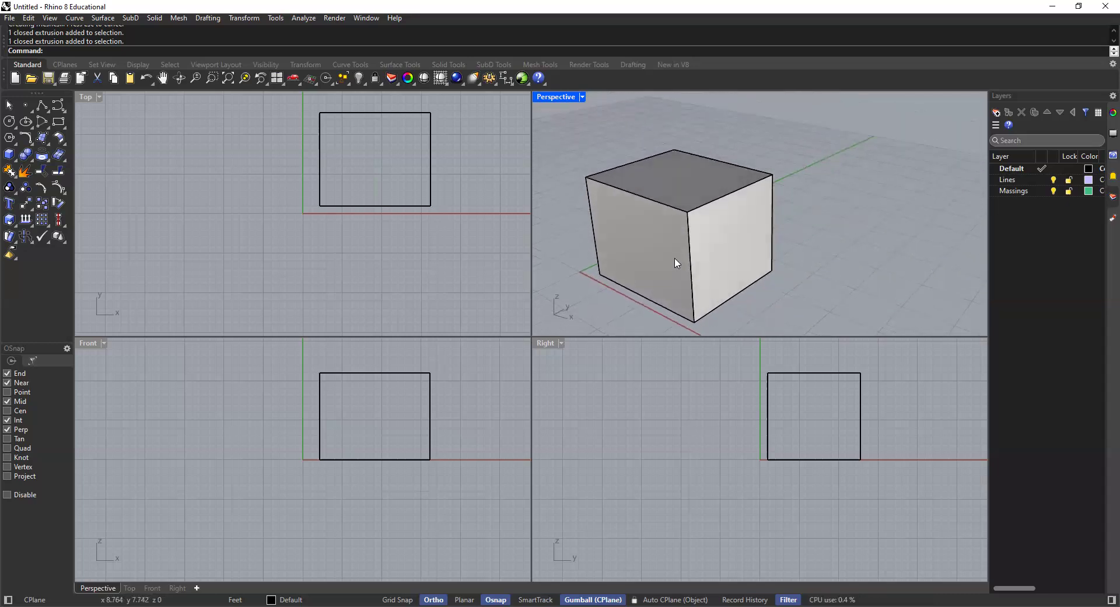
pyautogui.click(685, 185)
pyautogui.scroll(-3, 723, 216)
pyautogui.click(761, 235)
pyautogui.moveTo(740, 251); pyautogui.dragTo(604, 242, button='right')
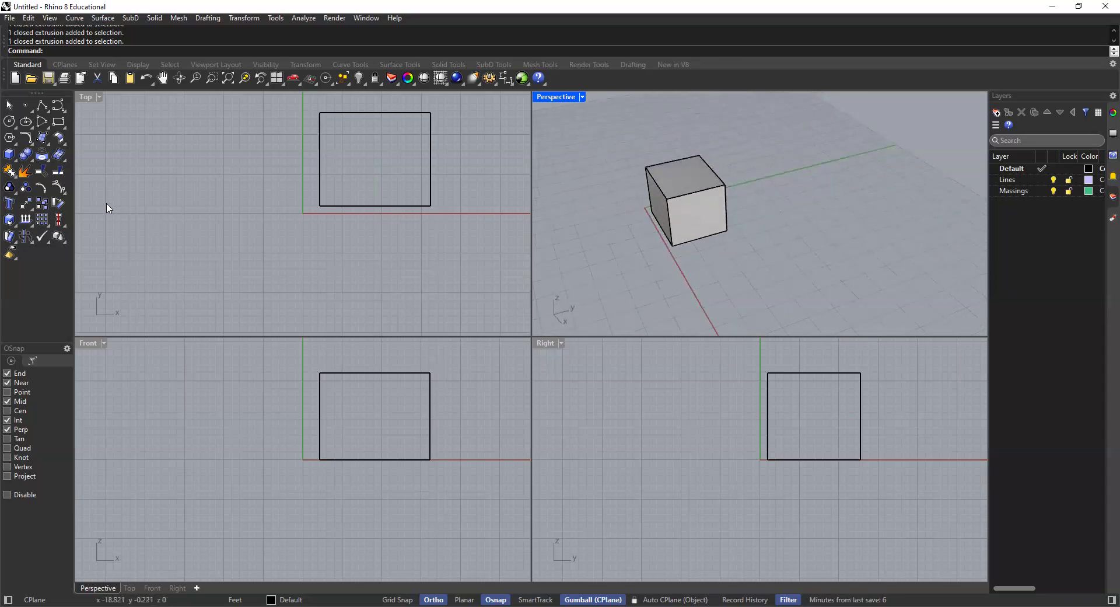
# Draw a second box beside the first one along the green Y axis, matching it in height
pyautogui.click(8, 154)
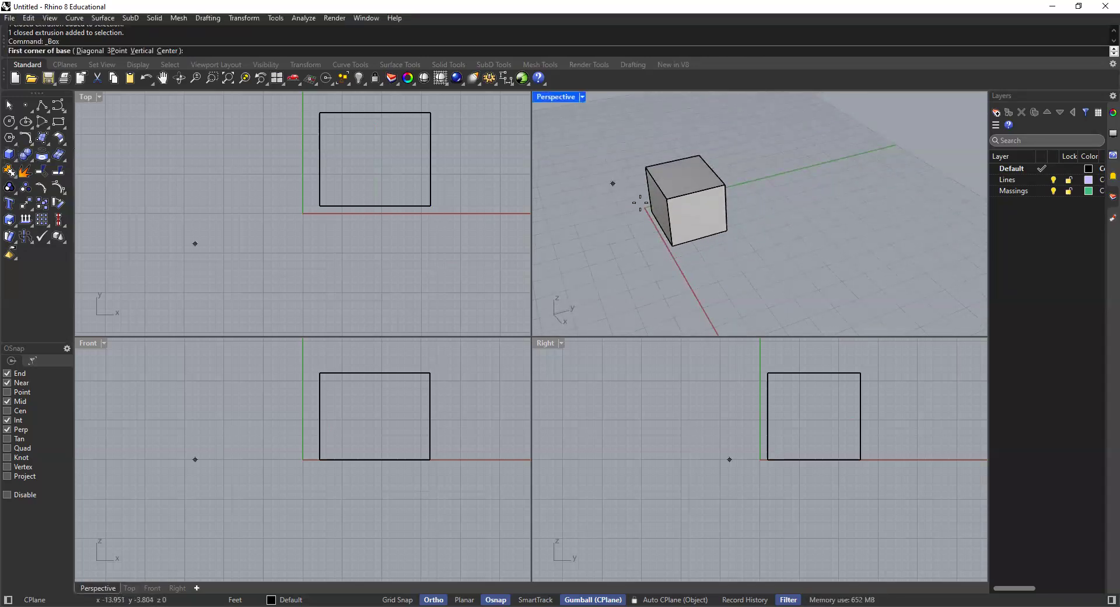
pyautogui.scroll(4, 720, 187)
pyautogui.click(708, 181)
pyautogui.click(810, 207)
pyautogui.click(839, 215)
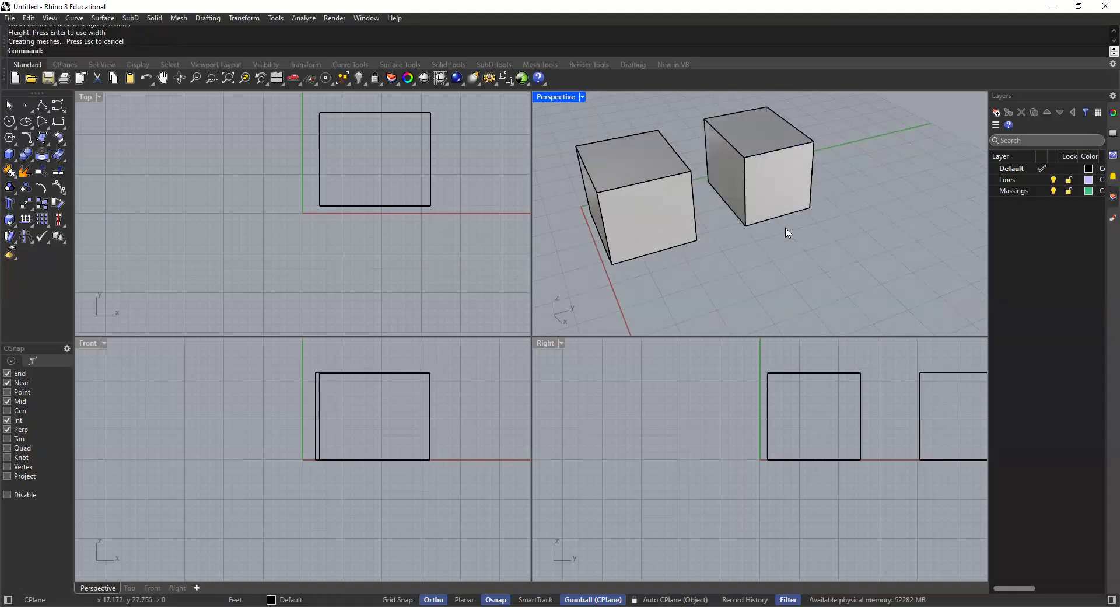
# Draw a third box along the red X axis next to the first one, slightly narrower and lower than it
pyautogui.scroll(-5, 753, 243)
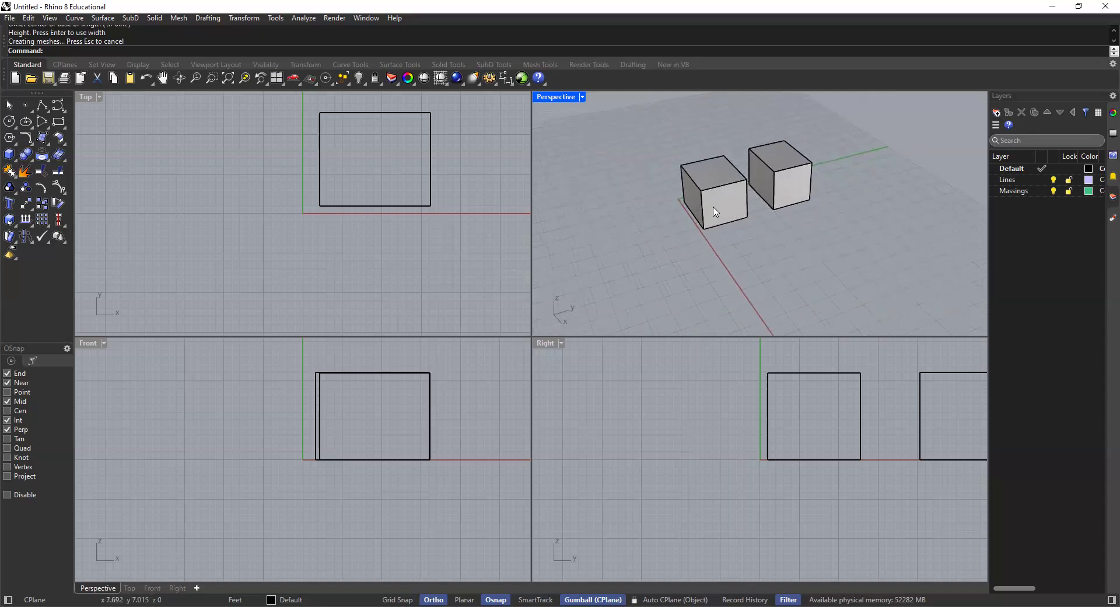
pyautogui.click(15, 155)
pyautogui.click(692, 220)
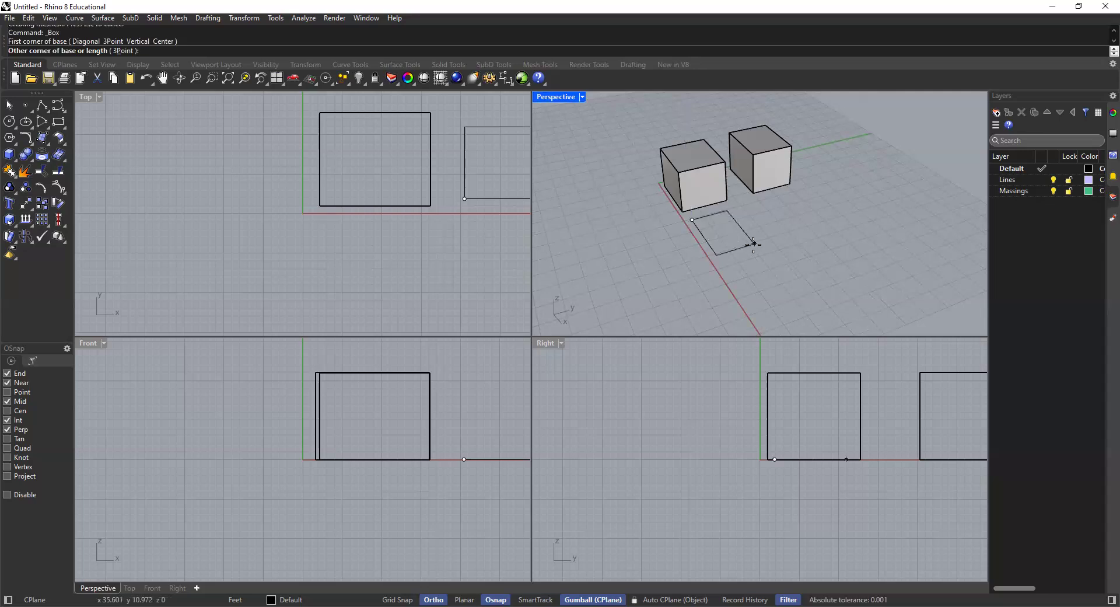
pyautogui.click(754, 244)
pyautogui.click(755, 208)
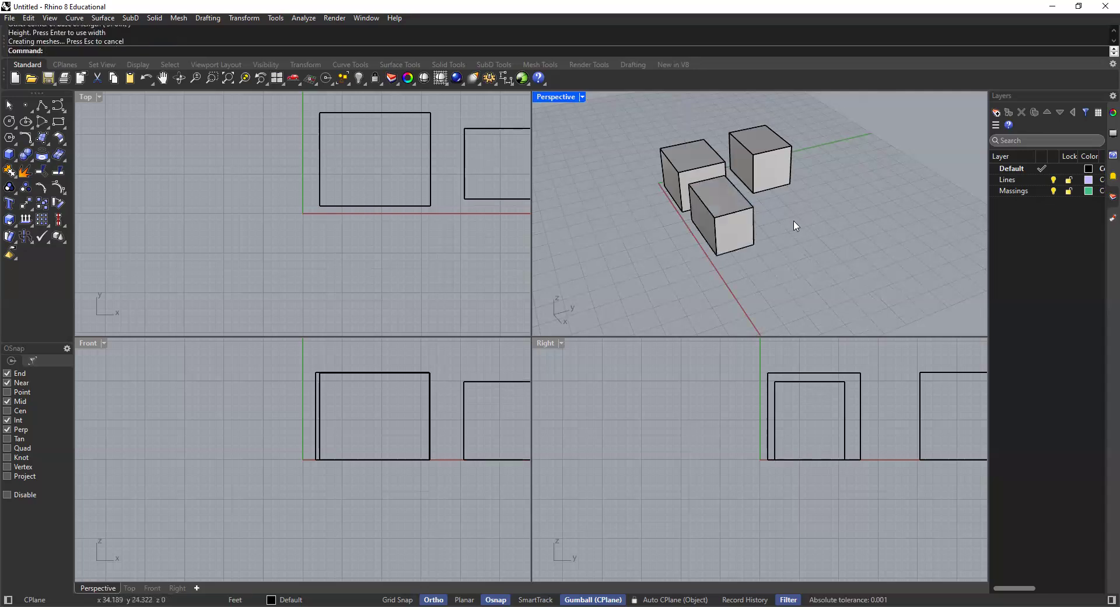
# Examine the three boxes from several angles and distances, selecting and deselecting the one along the green Y axis
pyautogui.scroll(5, 700, 242)
pyautogui.scroll(-3, 782, 172)
pyautogui.moveTo(803, 175); pyautogui.dragTo(708, 168, button='right')
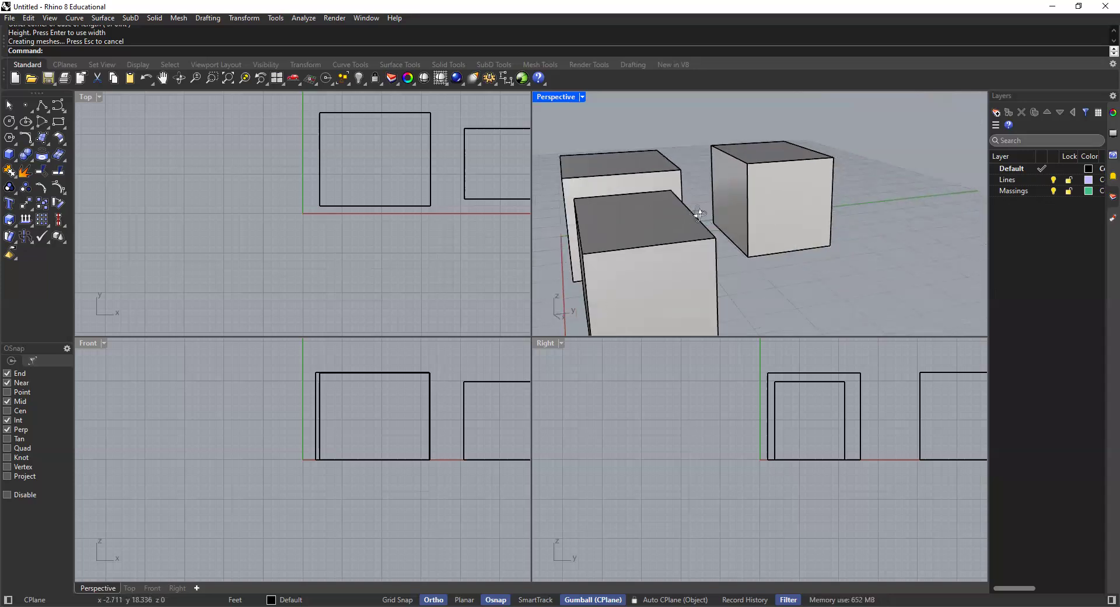
pyautogui.scroll(3, 700, 205)
pyautogui.moveTo(700, 210); pyautogui.dragTo(695, 227, button='right')
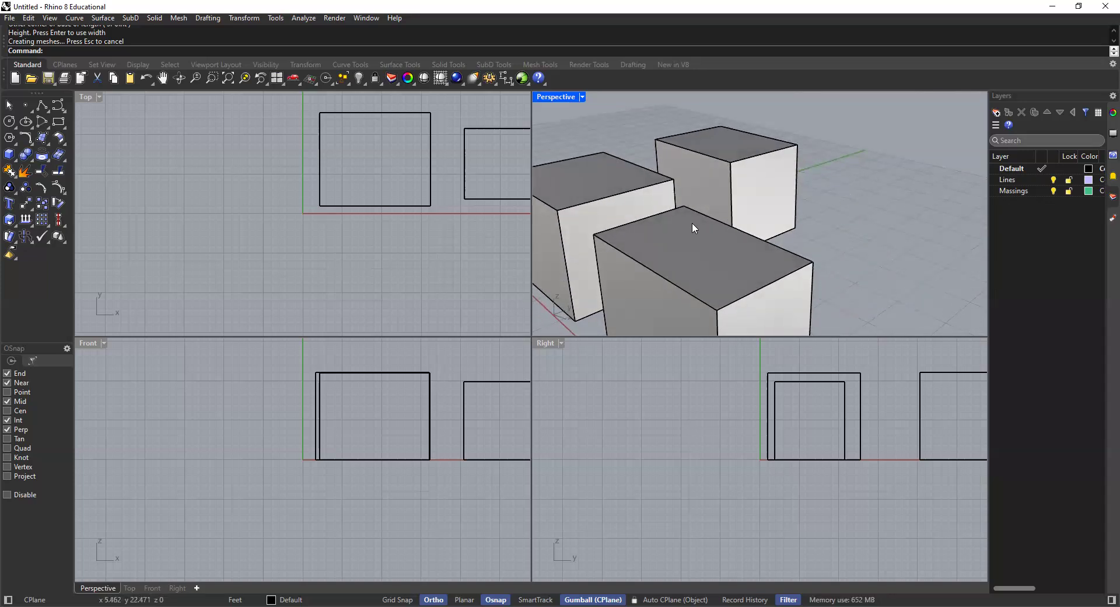
pyautogui.scroll(-2, 692, 222)
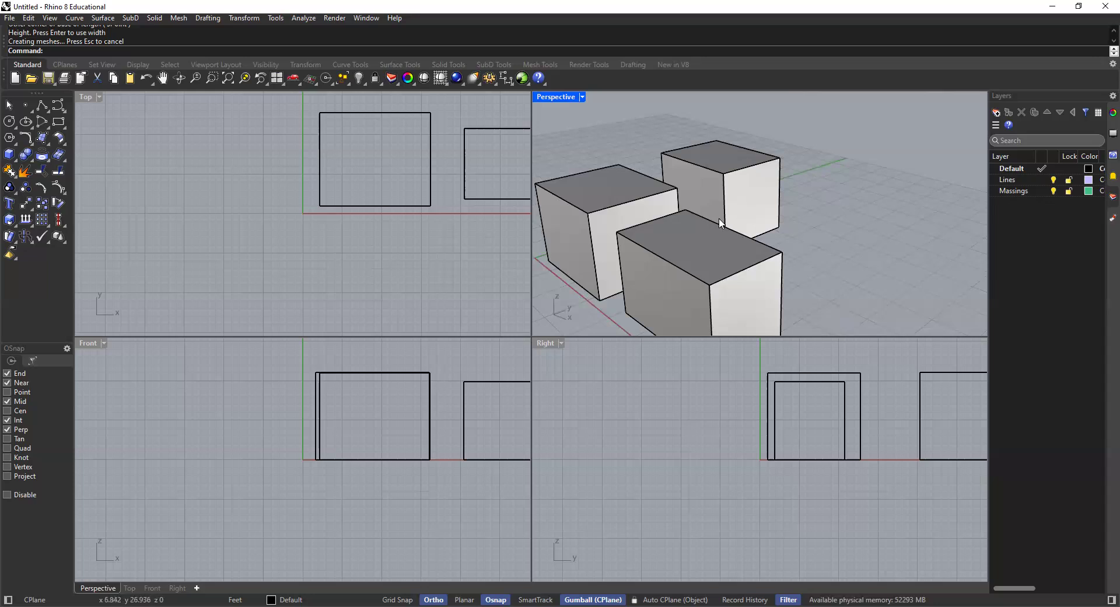
pyautogui.moveTo(720, 222); pyautogui.dragTo(706, 242, button='right')
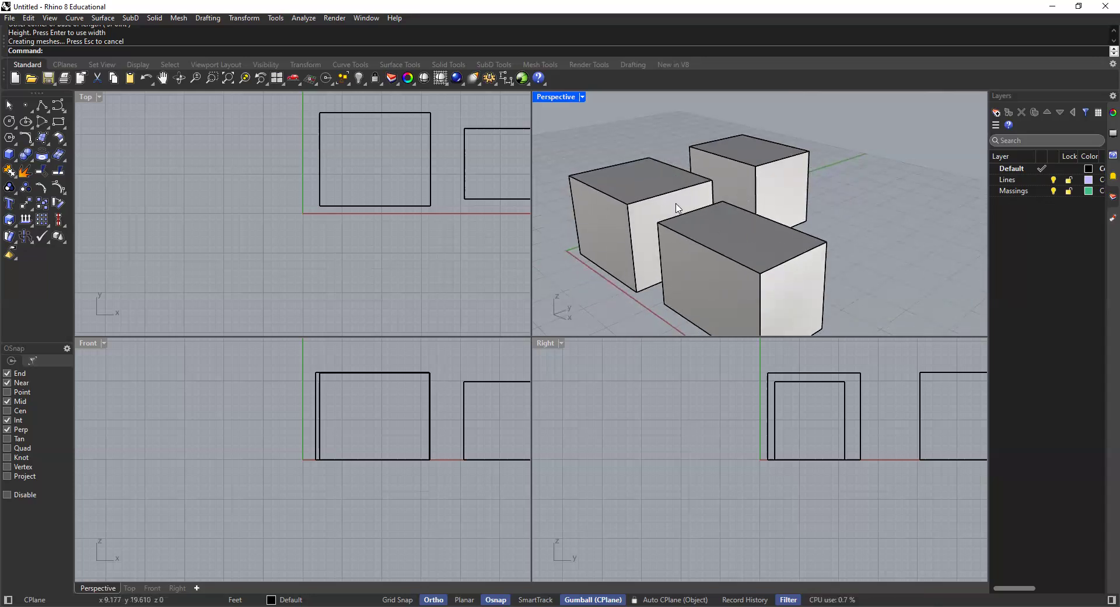
pyautogui.click(764, 167)
pyautogui.press('Escape')
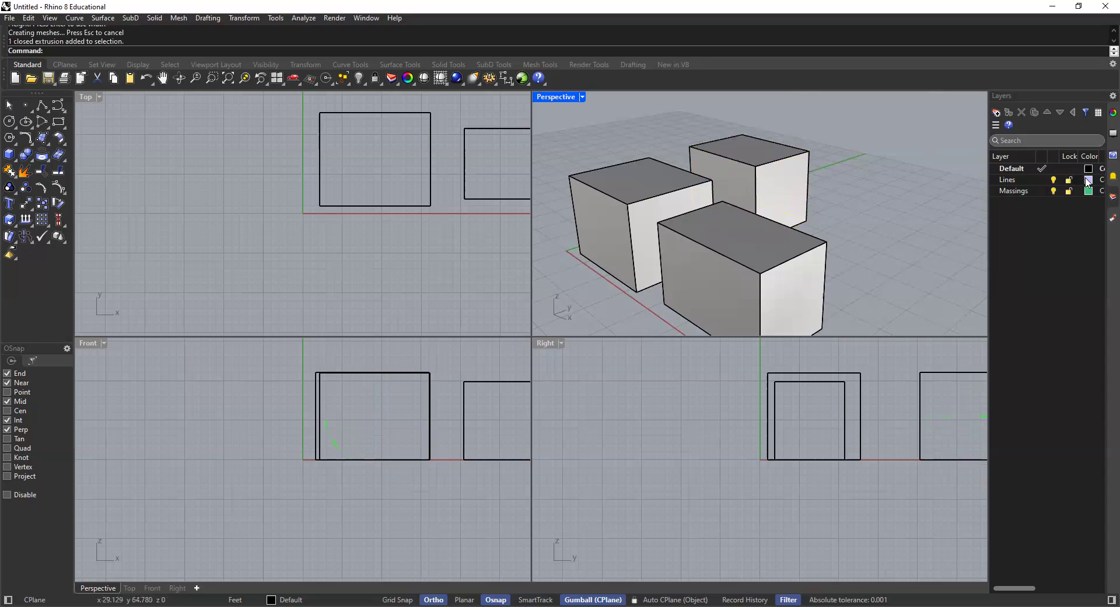
# Move the third box, nearest the viewer, to the Massings layer and deselect it
pyautogui.click(729, 260)
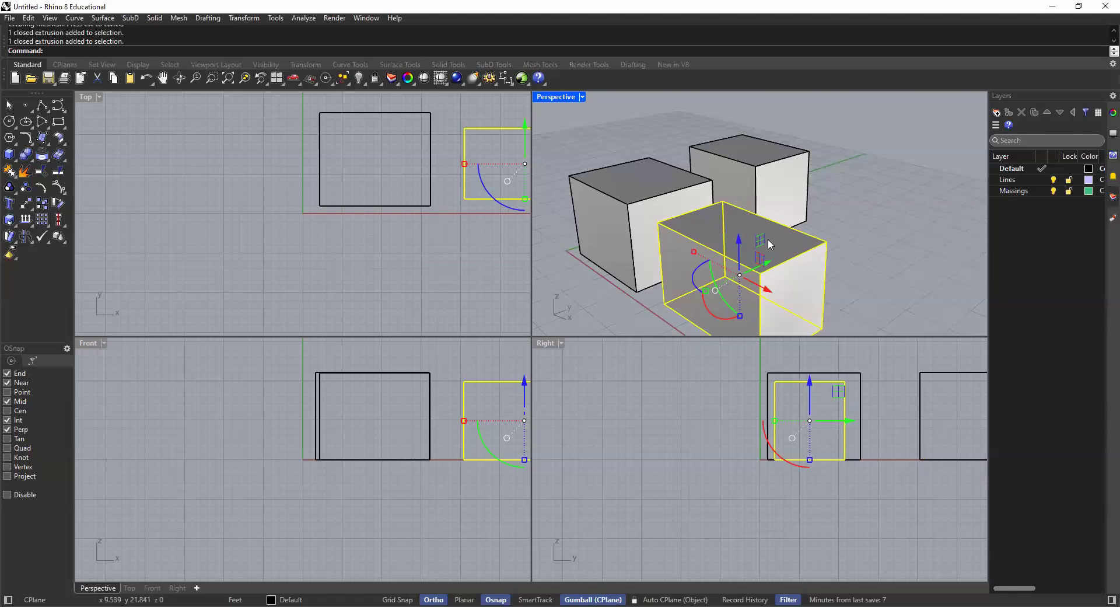
pyautogui.click(1032, 191)
pyautogui.rightClick(1034, 190)
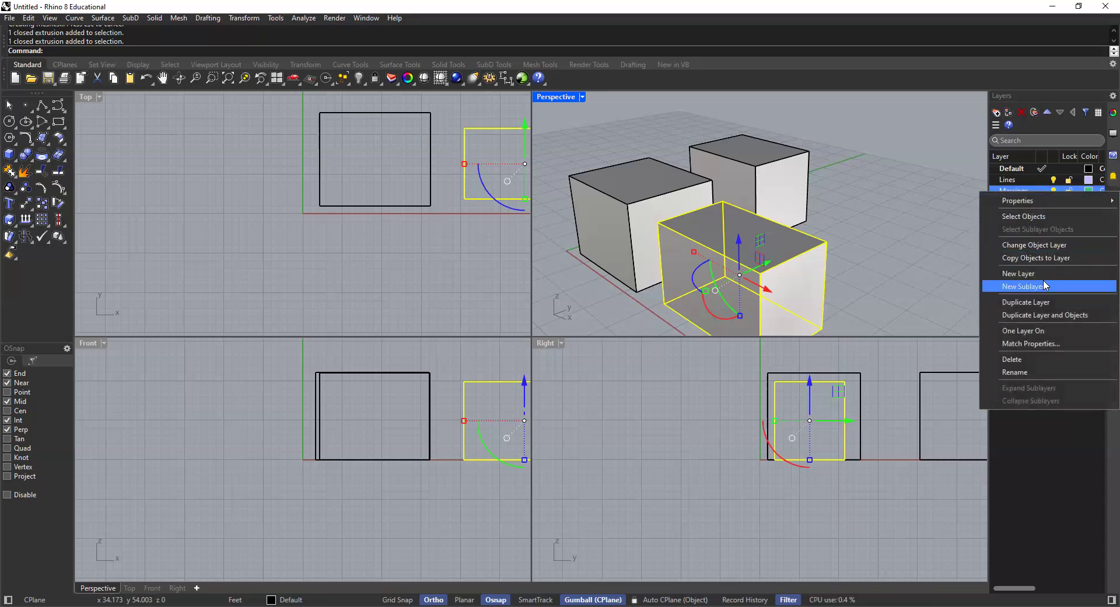
pyautogui.click(1059, 244)
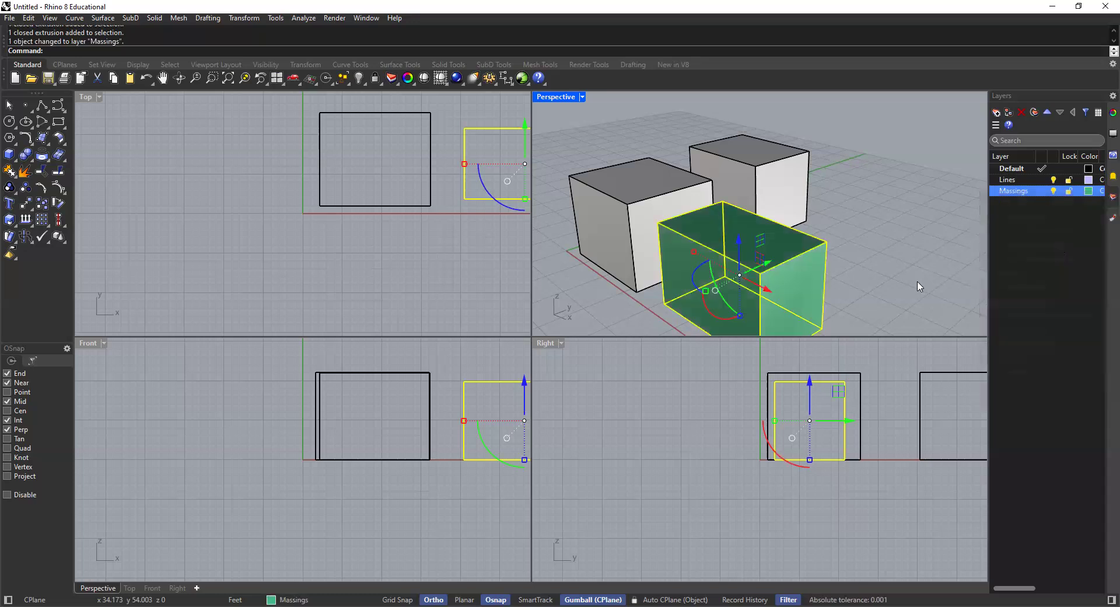
pyautogui.click(922, 230)
pyautogui.scroll(-2, 758, 247)
pyautogui.scroll(-1, 760, 250)
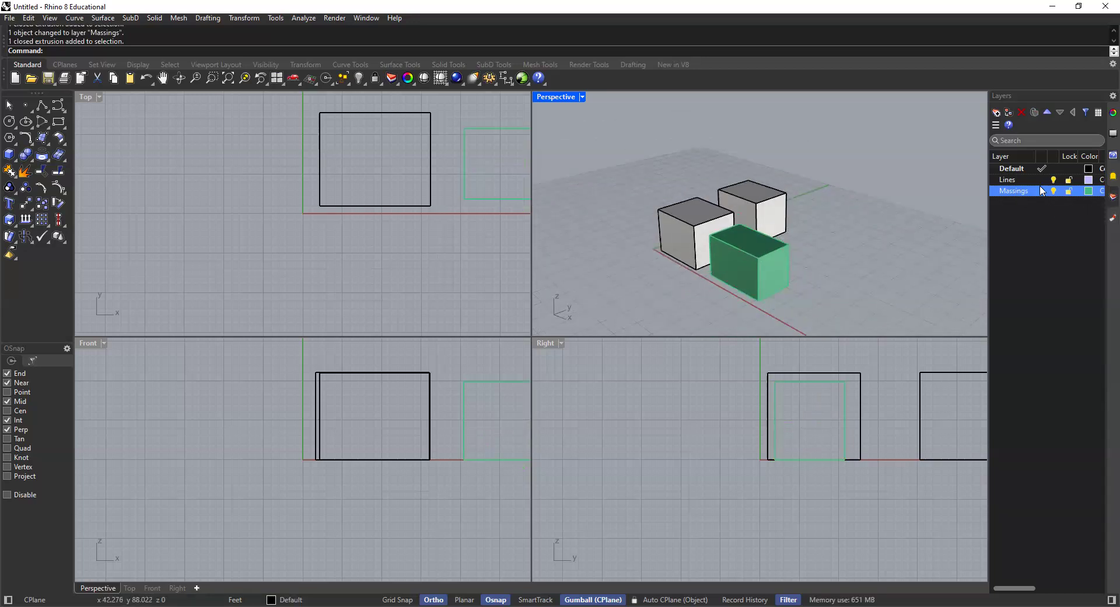
# Move the second box, the one along the green Y axis, to the Lines layer and deselect it
pyautogui.scroll(2, 768, 200)
pyautogui.click(768, 200)
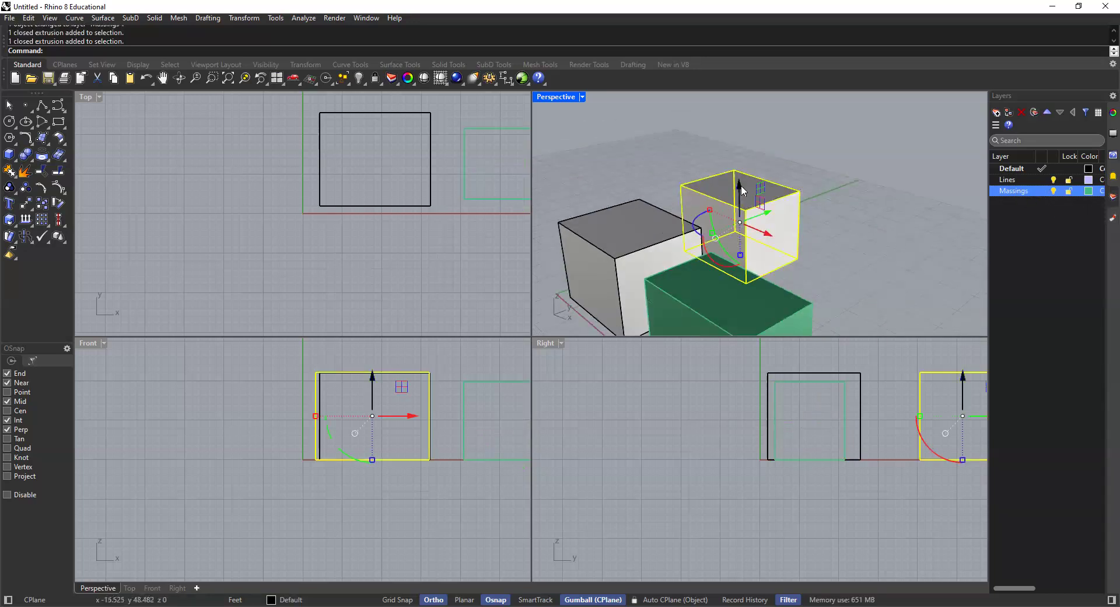
pyautogui.press('Return')
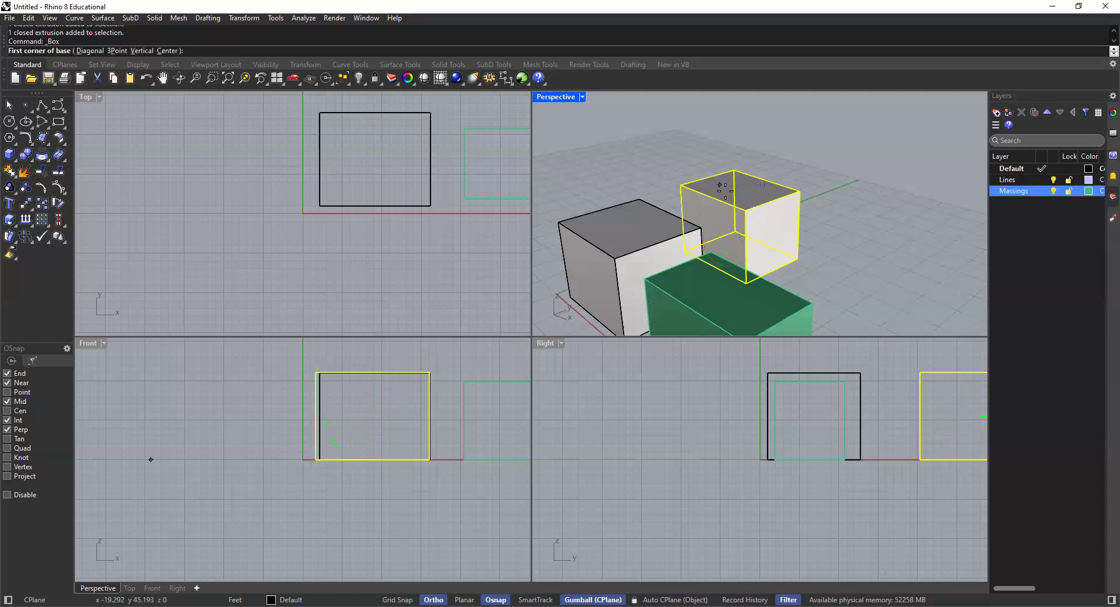
pyautogui.press('Escape')
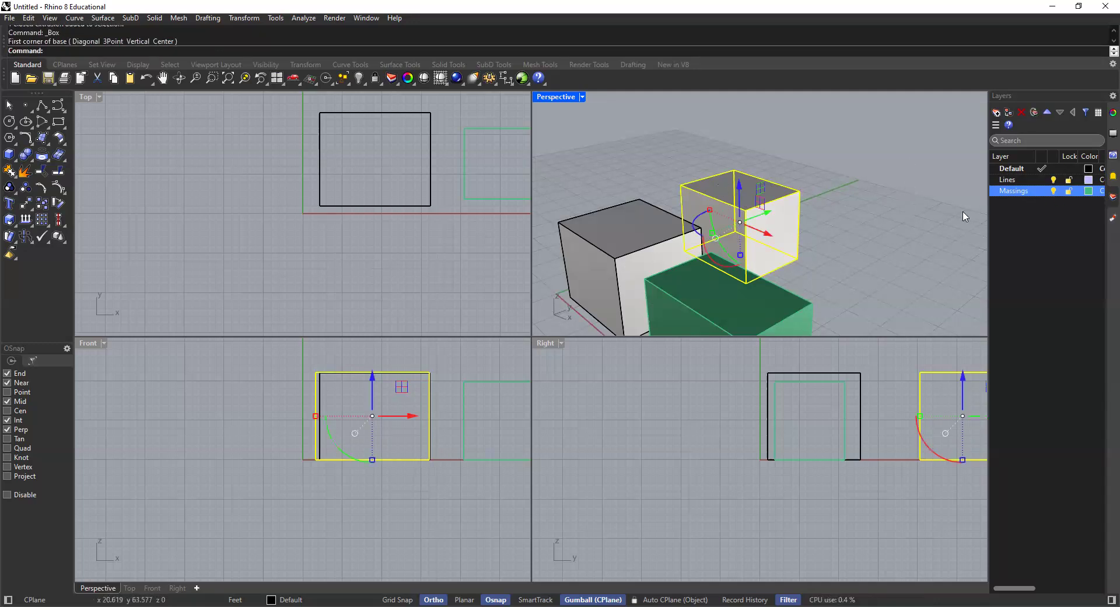
pyautogui.click(1008, 185)
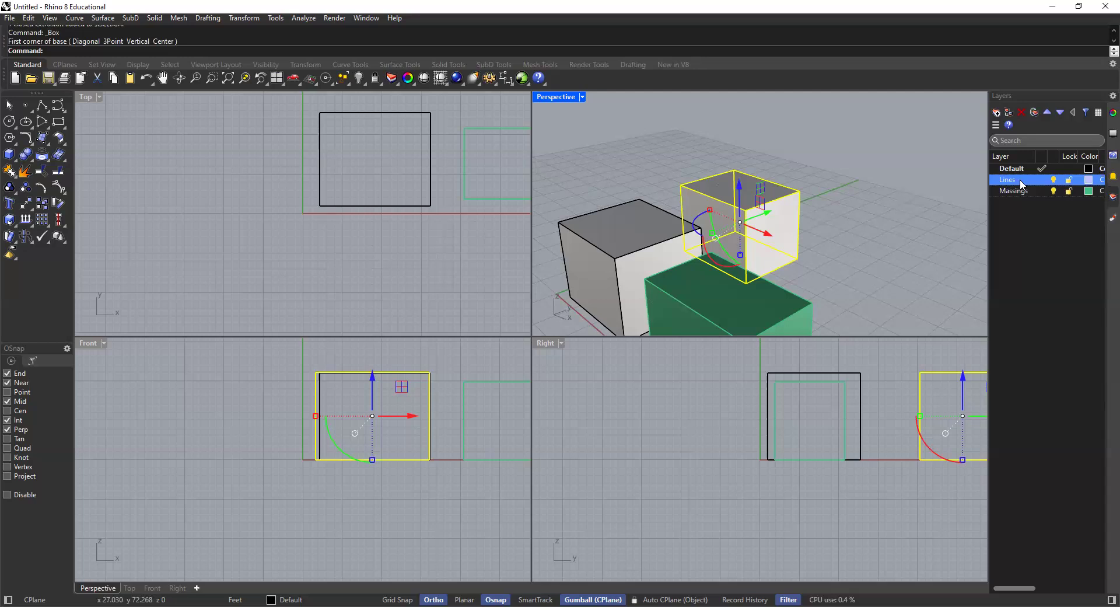
pyautogui.rightClick(1021, 184)
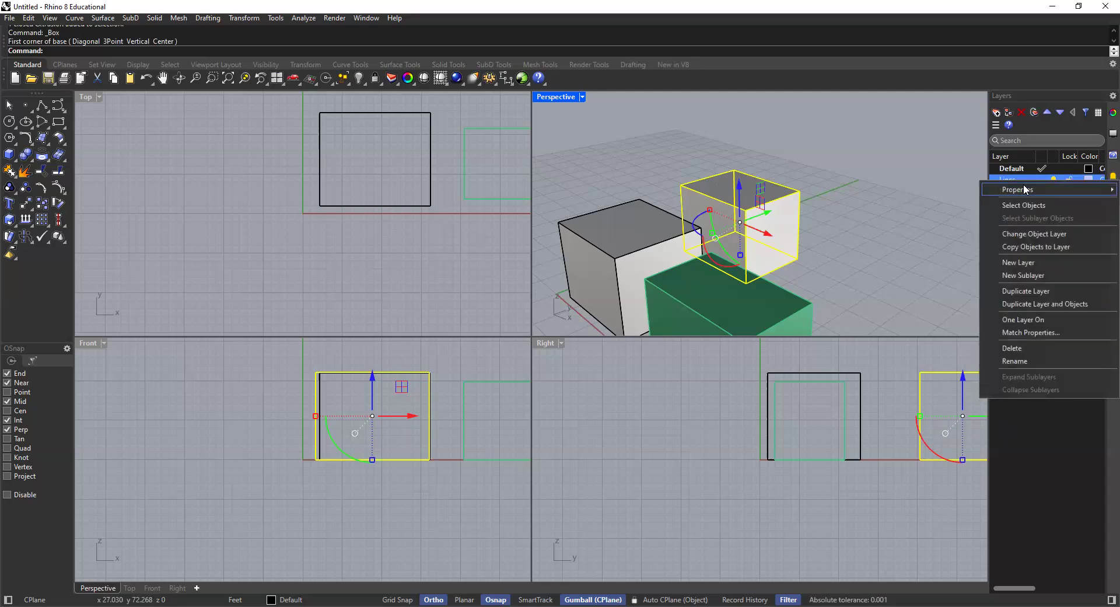
pyautogui.click(1026, 234)
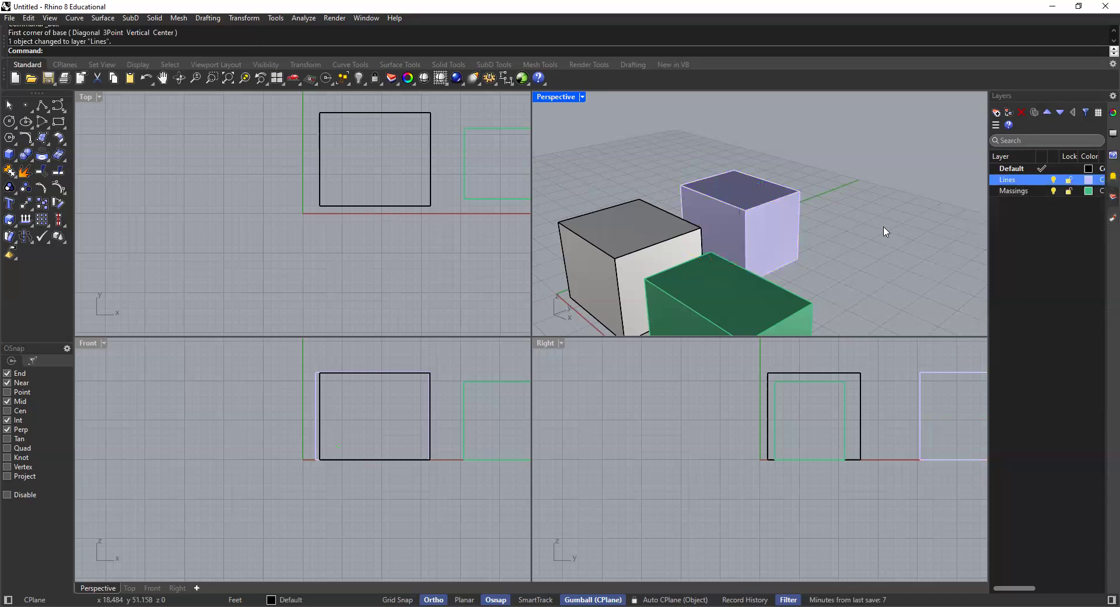
pyautogui.scroll(-5, 835, 229)
pyautogui.scroll(3, 834, 229)
pyautogui.moveTo(835, 230); pyautogui.dragTo(816, 245, button='right')
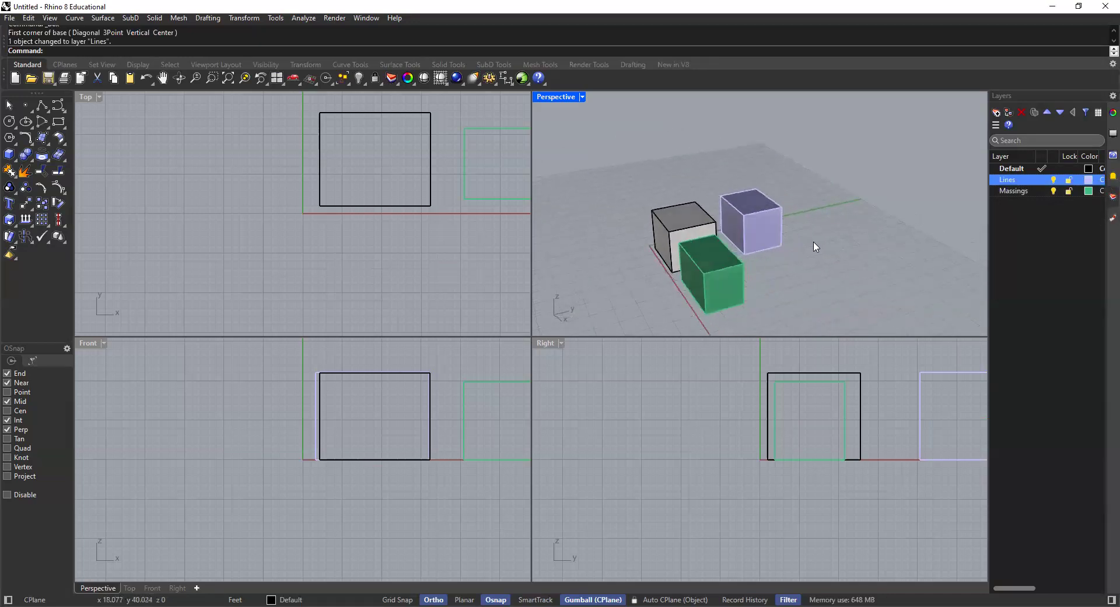
# Turn off the Lines and Massings layers and turn both back on
pyautogui.click(1054, 180)
pyautogui.click(1054, 191)
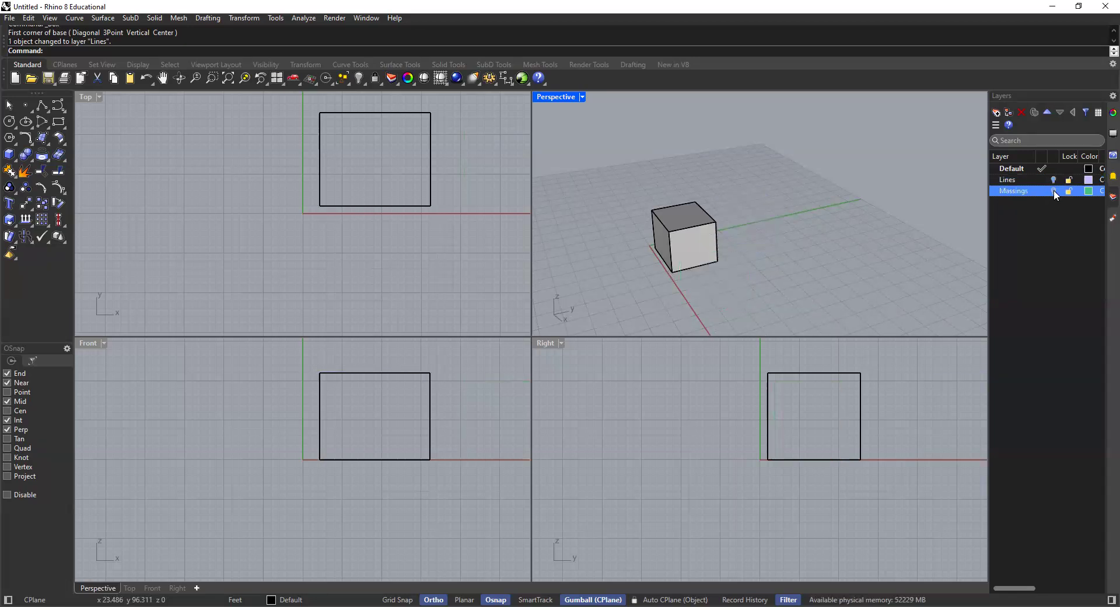
pyautogui.click(1054, 190)
pyautogui.click(1054, 180)
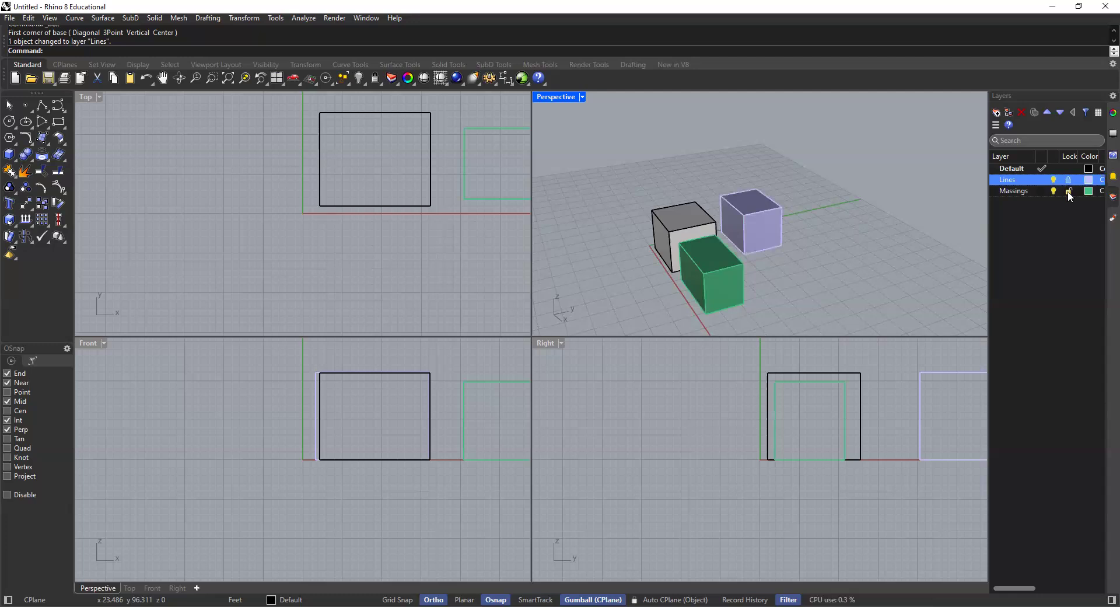
# Lock the Lines and Massings layers, try to window-select their boxes, and unlock both layers
pyautogui.click(1069, 195)
pyautogui.moveTo(848, 214); pyautogui.dragTo(739, 303)
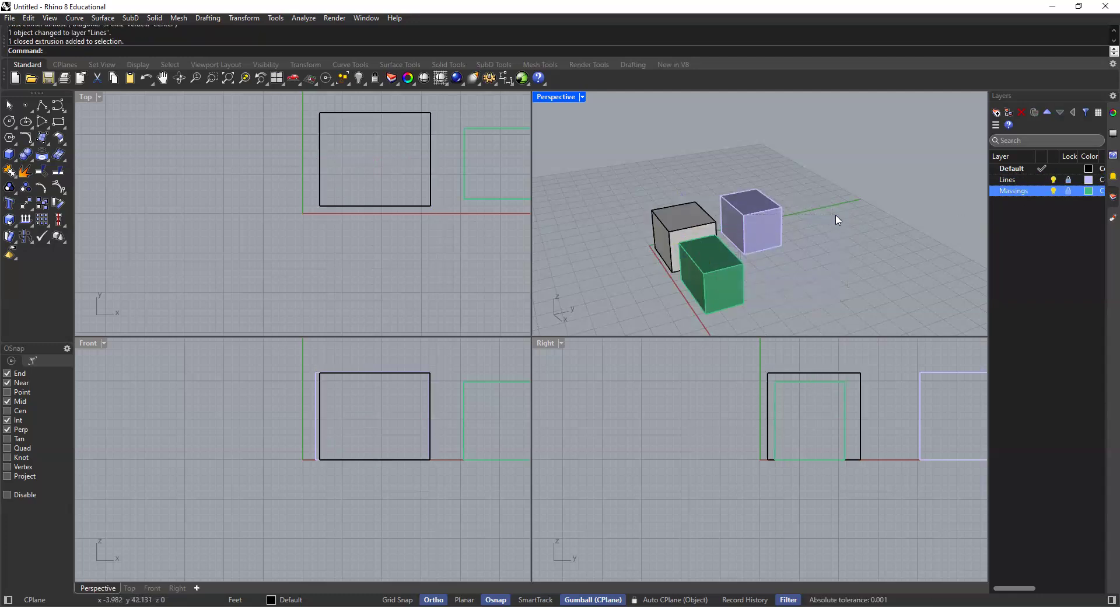
pyautogui.click(1070, 183)
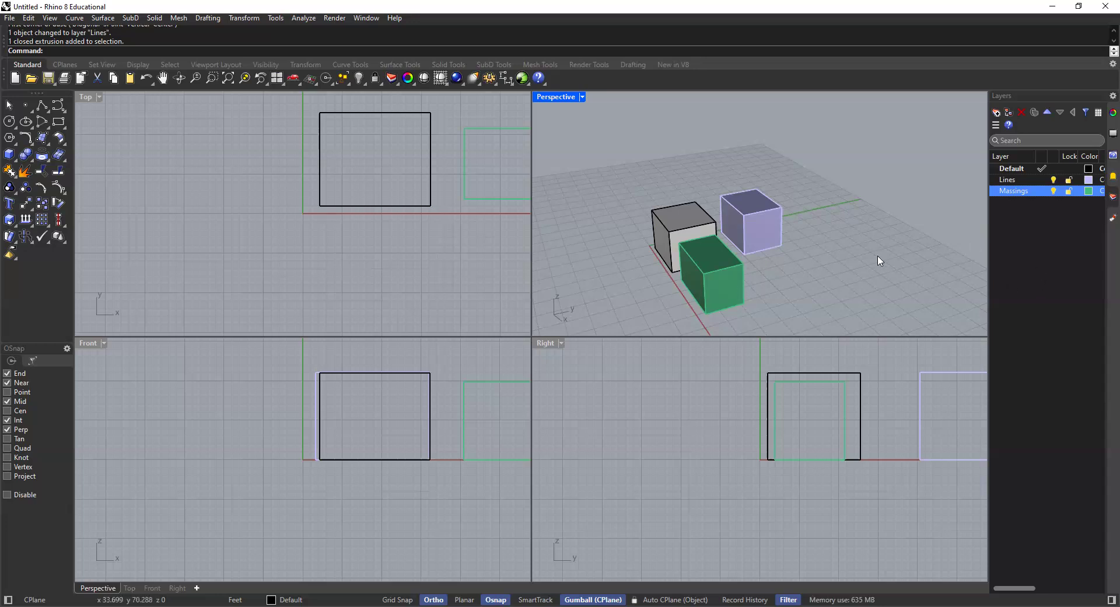
# Select the green box to check which layer it belongs to, and deselect it
pyautogui.scroll(6, 716, 257)
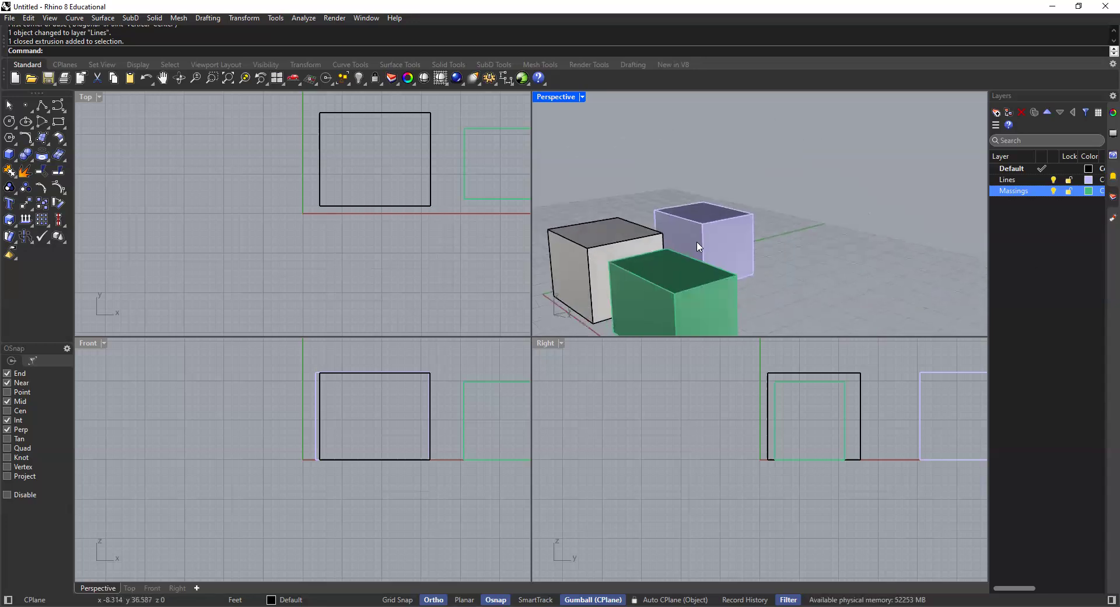
pyautogui.keyDown('shift'); pyautogui.moveTo(693, 255); pyautogui.dragTo(712, 247, button='right'); pyautogui.keyUp('shift')
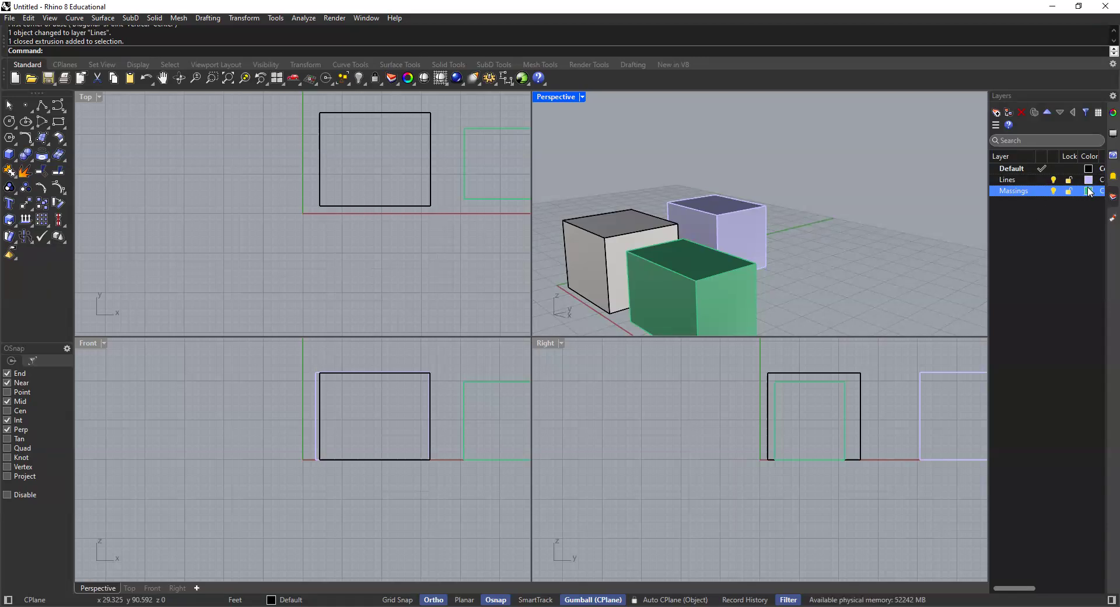
pyautogui.moveTo(752, 218); pyautogui.dragTo(789, 241, button='right')
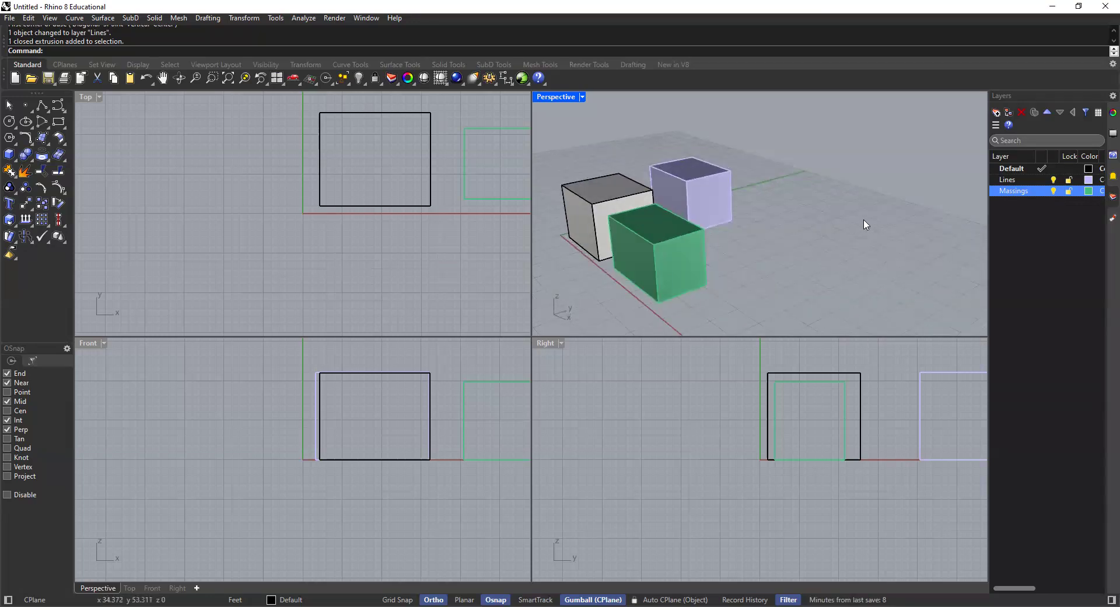
pyautogui.moveTo(865, 226); pyautogui.dragTo(900, 199, button='right')
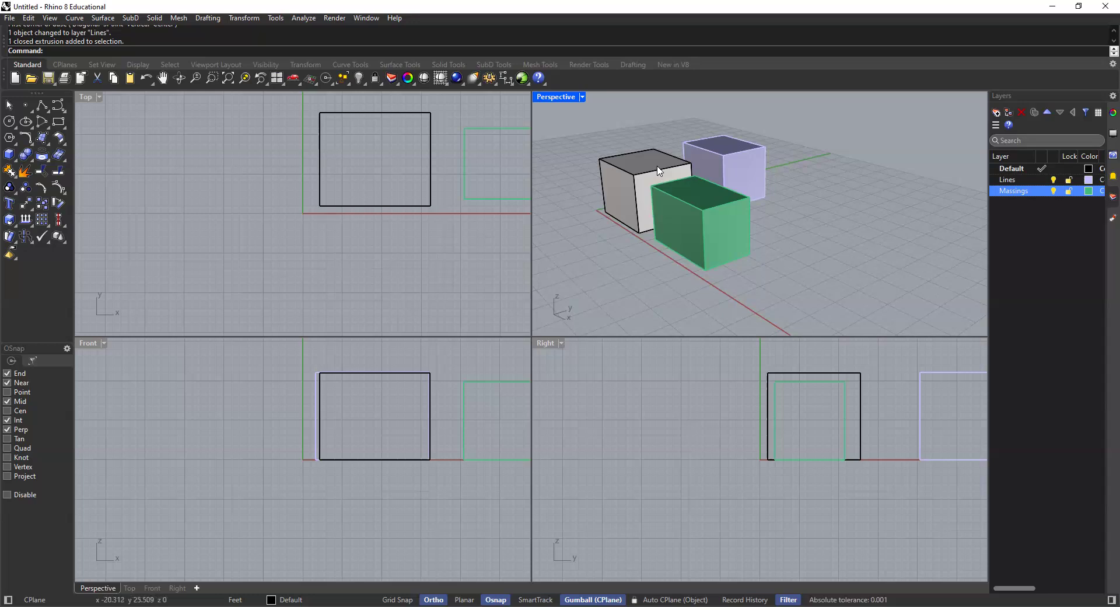
pyautogui.click(709, 194)
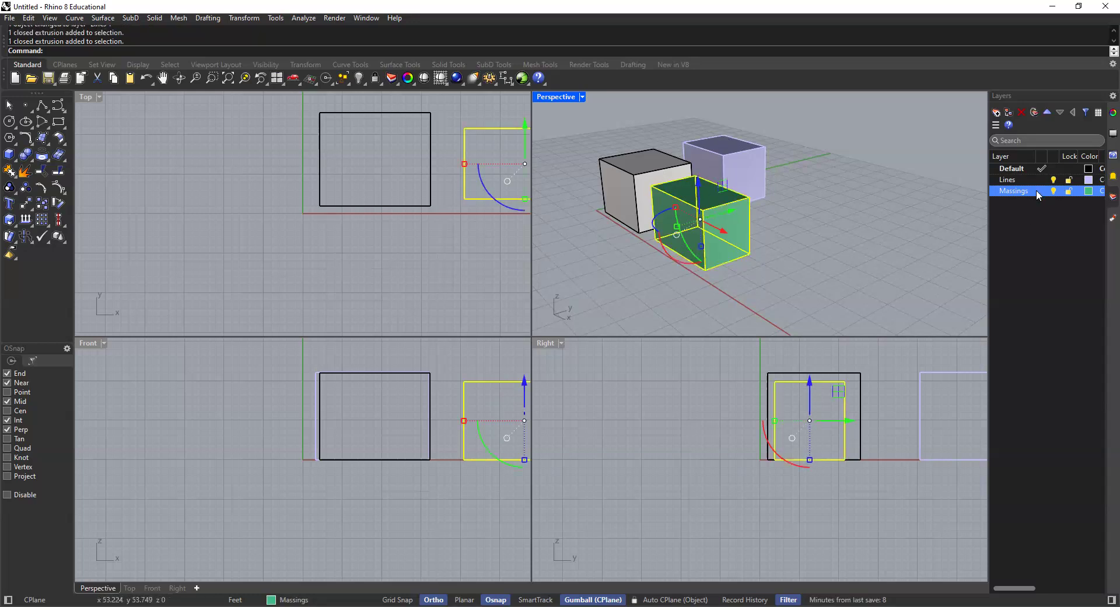
pyautogui.click(888, 201)
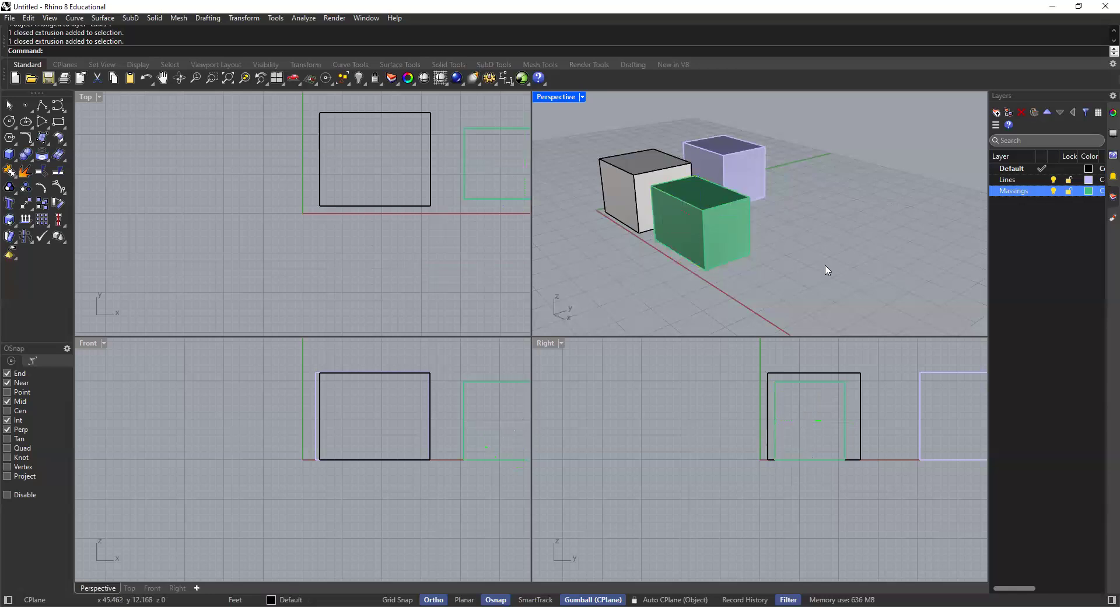
# Switch the current layer between Lines and Massings, finishing with Massings as the current layer
pyautogui.click(1041, 169)
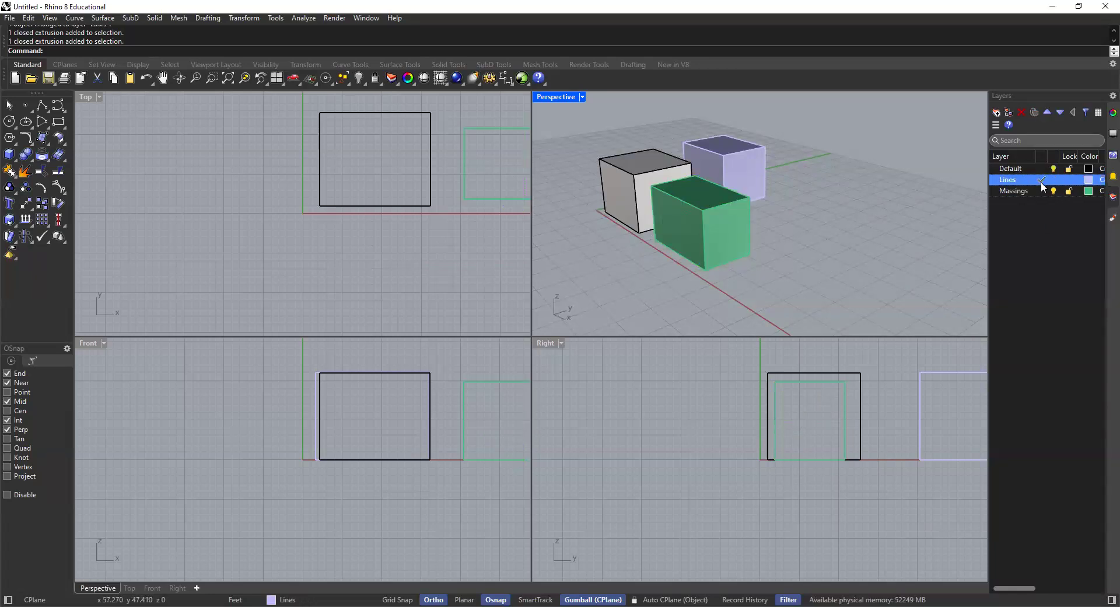
pyautogui.click(1040, 180)
pyautogui.click(1041, 191)
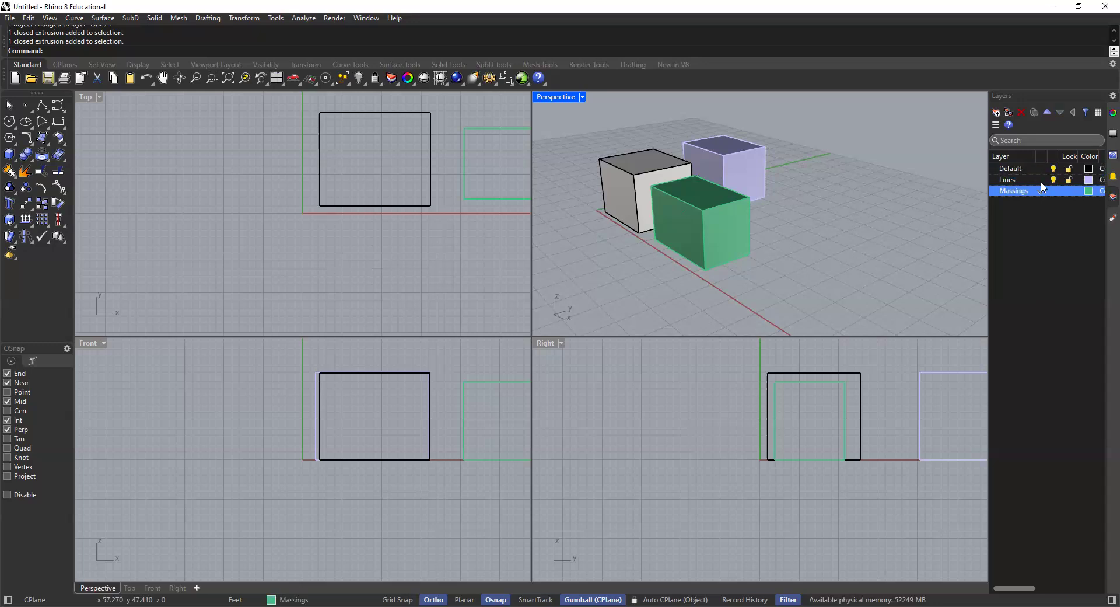
pyautogui.click(1041, 178)
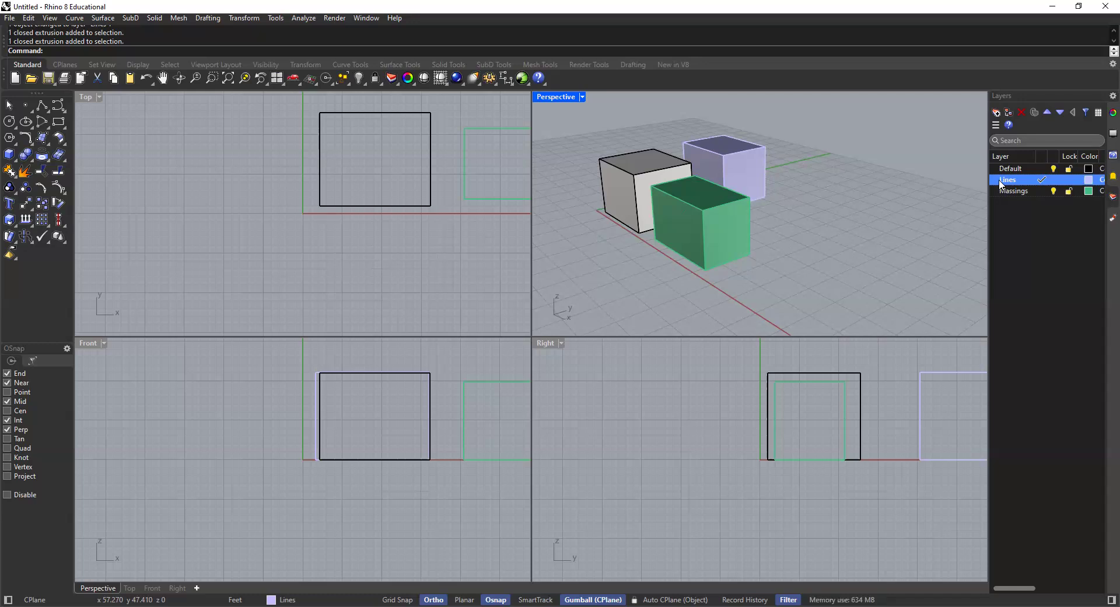
pyautogui.click(1041, 191)
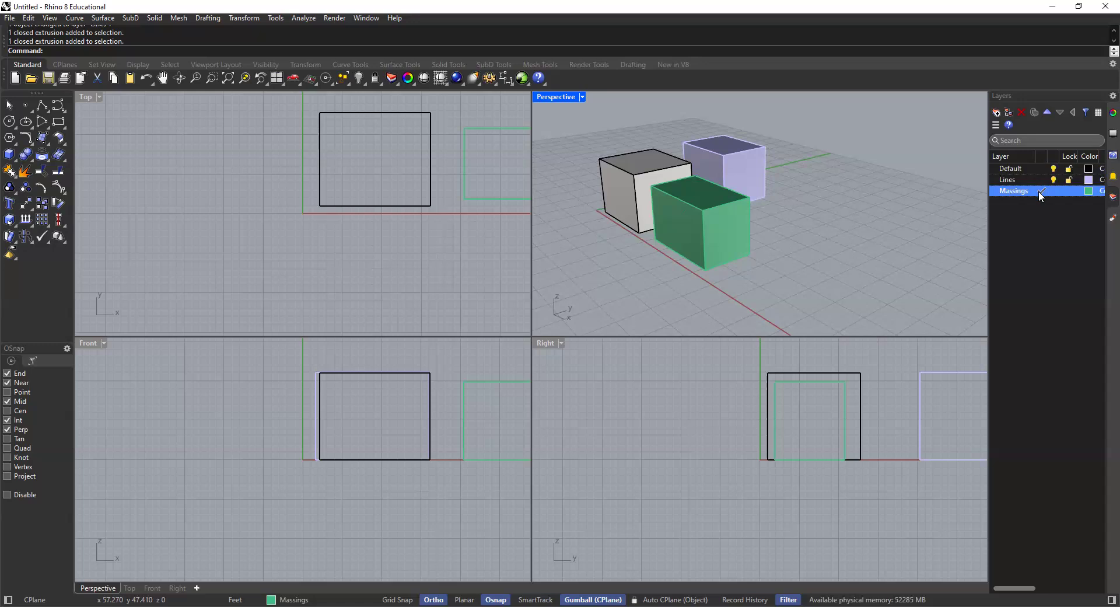
# Draw a new box on the Massings layer in the Perspective view, beside the existing green box
pyautogui.click(9, 155)
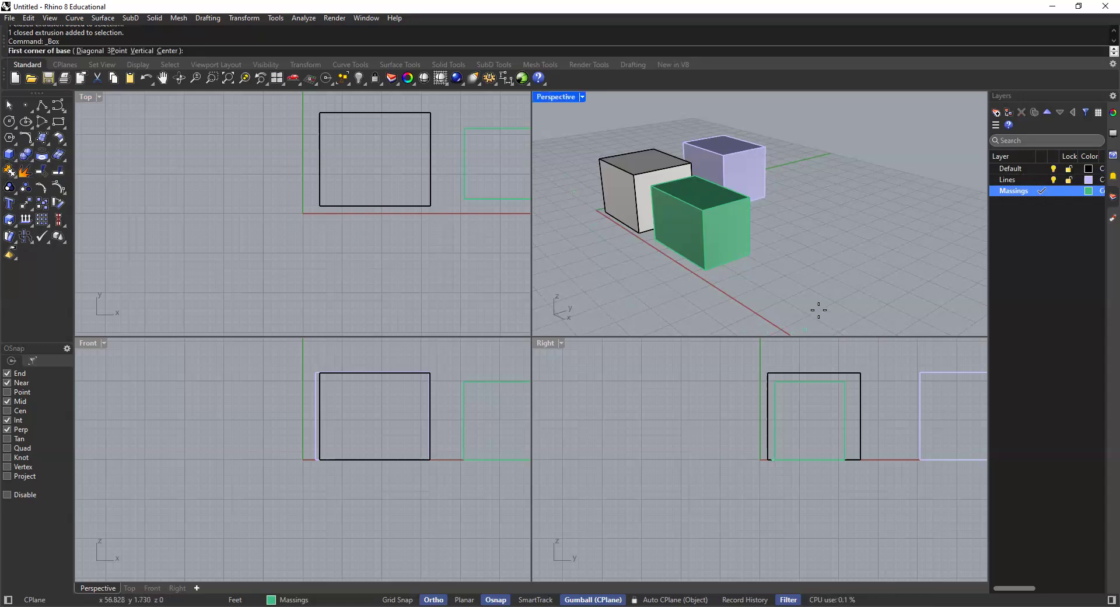
pyautogui.click(749, 276)
pyautogui.click(859, 285)
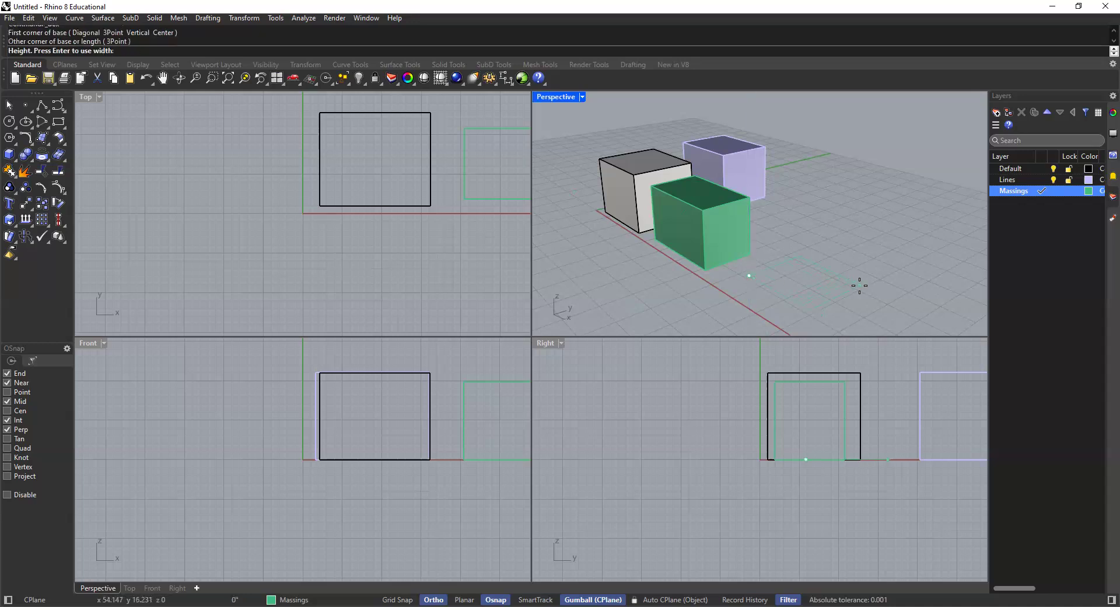
pyautogui.click(852, 222)
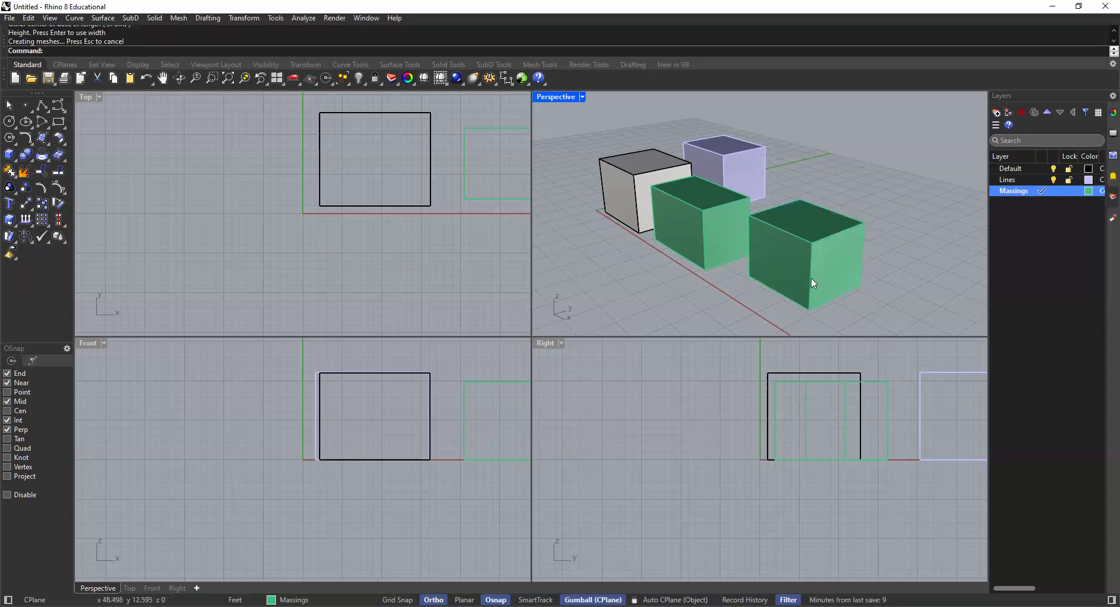
# Make Lines the current layer and draw a new box on the open ground beyond the green boxes in the Perspective view
pyautogui.moveTo(798, 274); pyautogui.dragTo(695, 253, button='right')
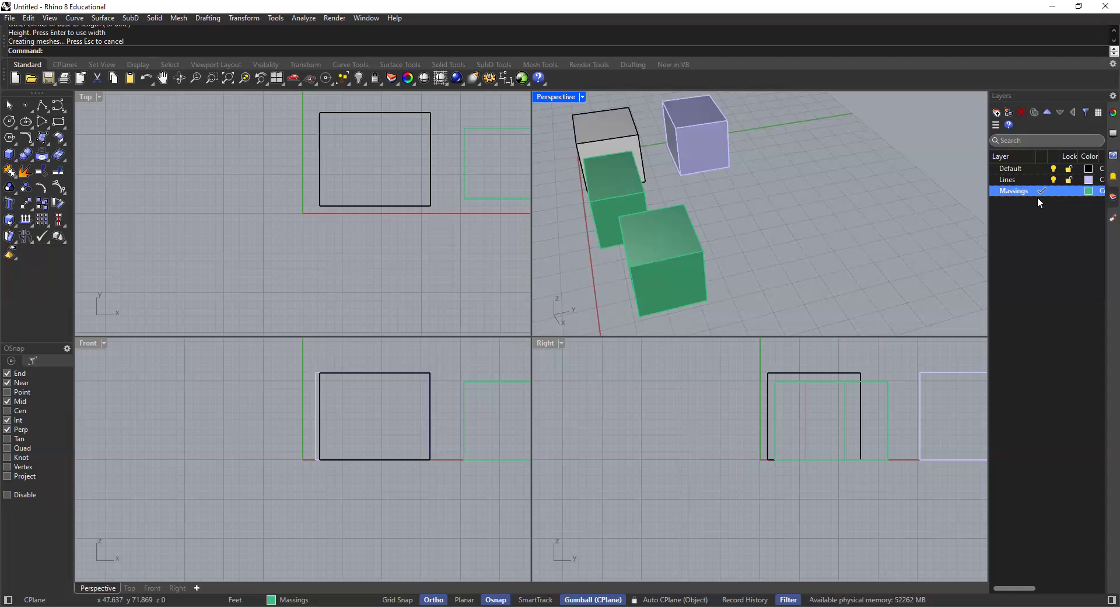
pyautogui.click(1041, 179)
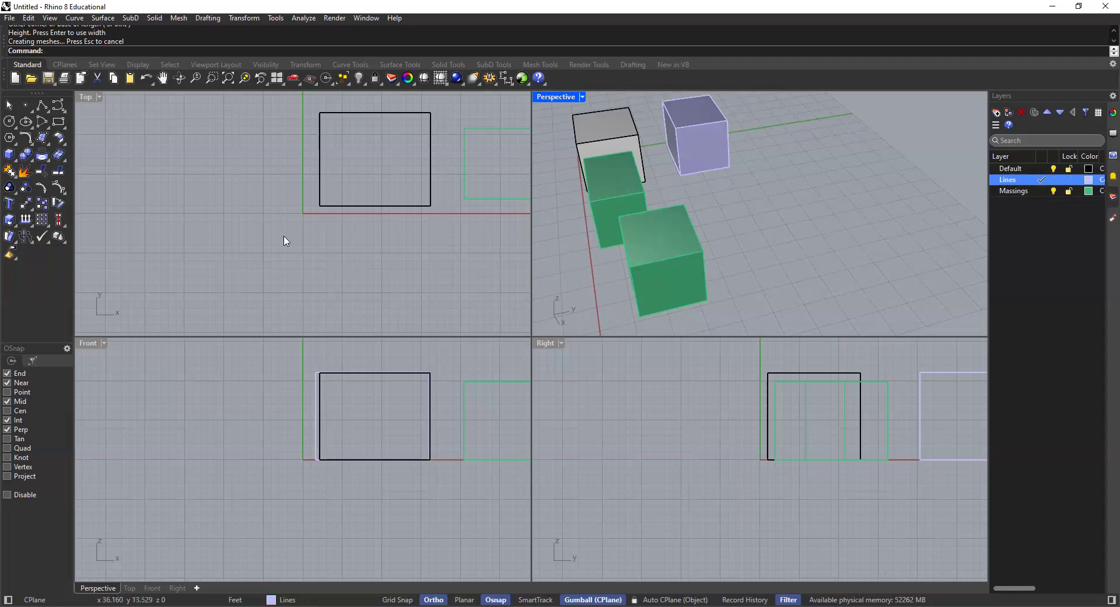
pyautogui.click(14, 157)
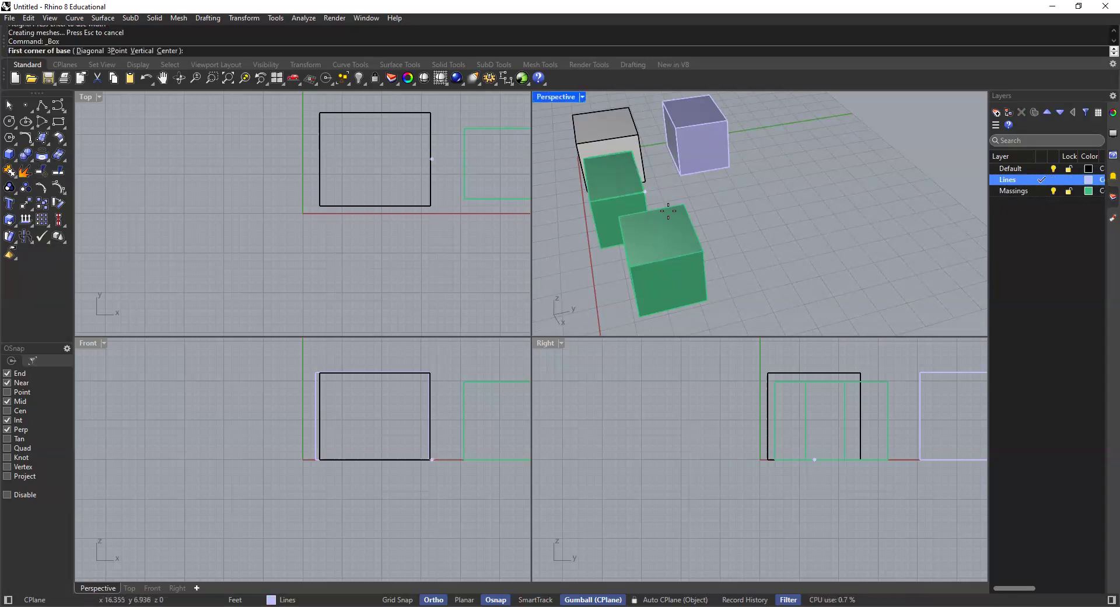
pyautogui.click(729, 205)
pyautogui.click(807, 223)
pyautogui.click(807, 182)
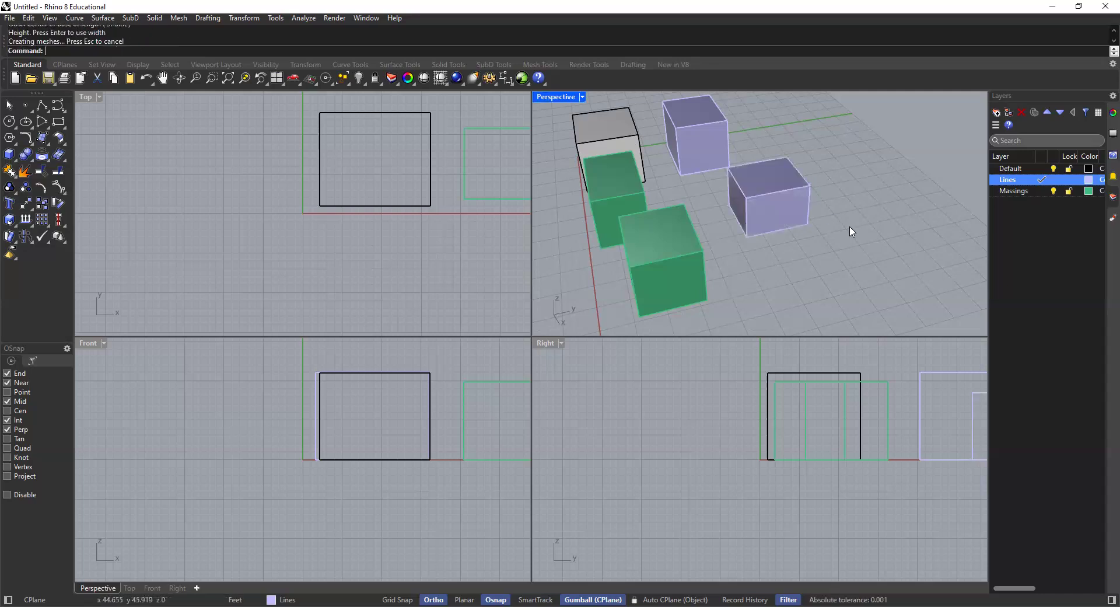
# Select the new lavender box to check it, deselect it, and make Default the current layer
pyautogui.moveTo(845, 227); pyautogui.dragTo(738, 228, button='right')
pyautogui.click(772, 192)
pyautogui.click(869, 202)
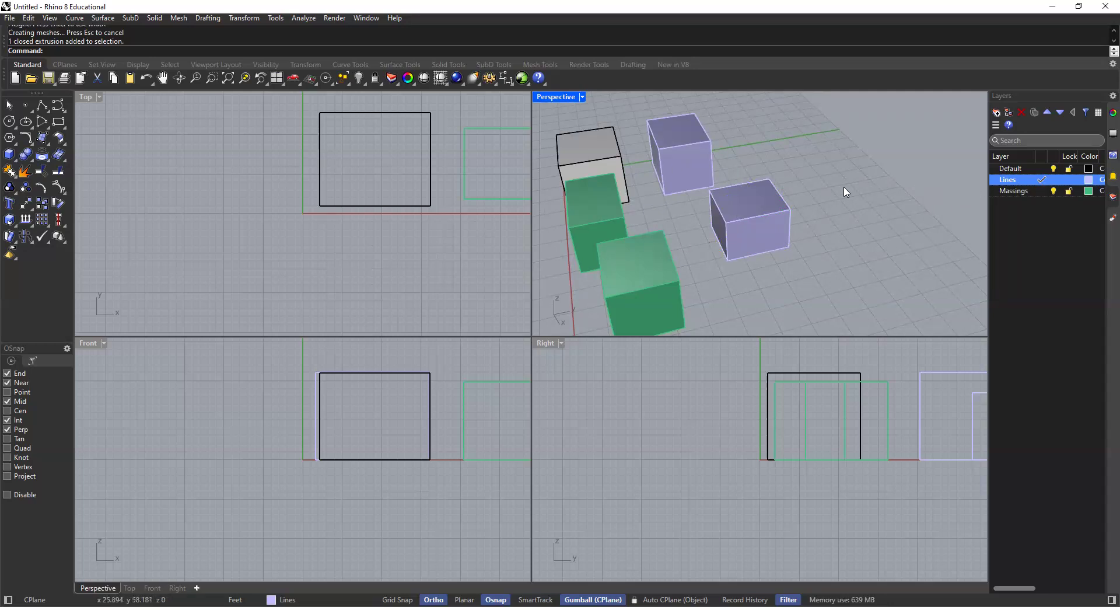
pyautogui.moveTo(745, 175); pyautogui.dragTo(731, 233, button='right')
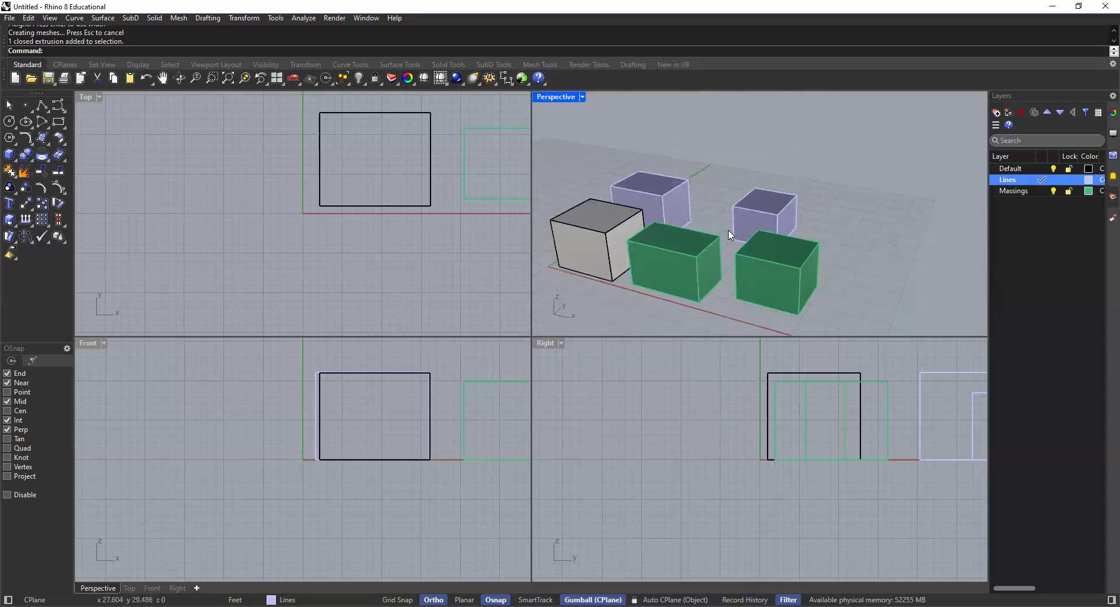
pyautogui.click(1043, 169)
# Select both green boxes and the lavender box behind them and change their object layer to Massings
pyautogui.keyDown('shift'); pyautogui.moveTo(836, 233); pyautogui.dragTo(801, 252, button='right'); pyautogui.keyUp('shift')
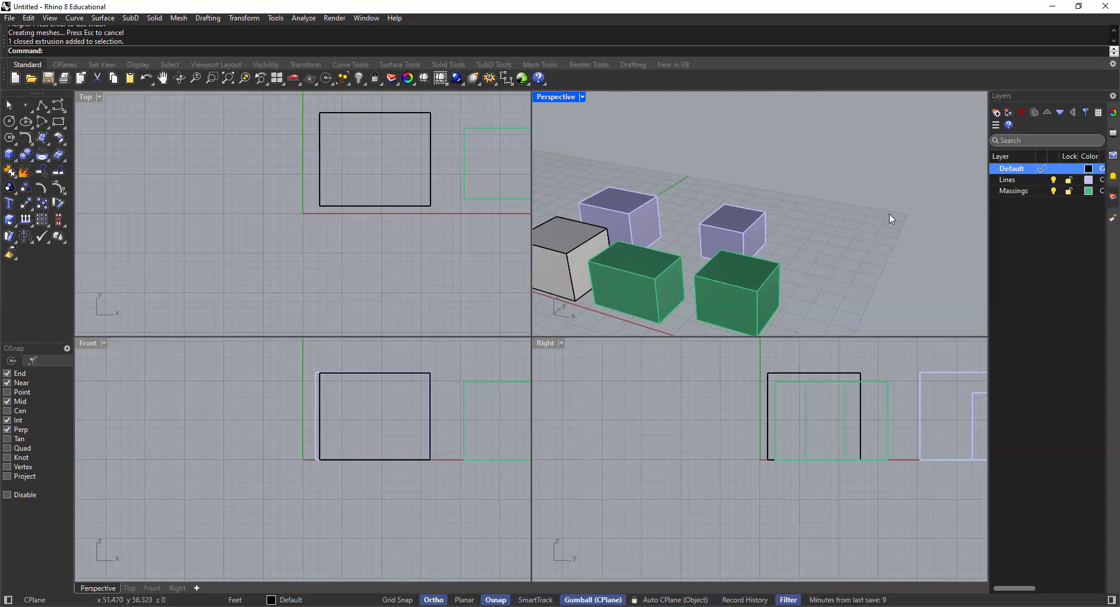
pyautogui.click(710, 272)
pyautogui.keyDown('shift'); pyautogui.click(636, 261); pyautogui.keyUp('shift')
pyautogui.keyDown('shift'); pyautogui.click(640, 221); pyautogui.keyUp('shift')
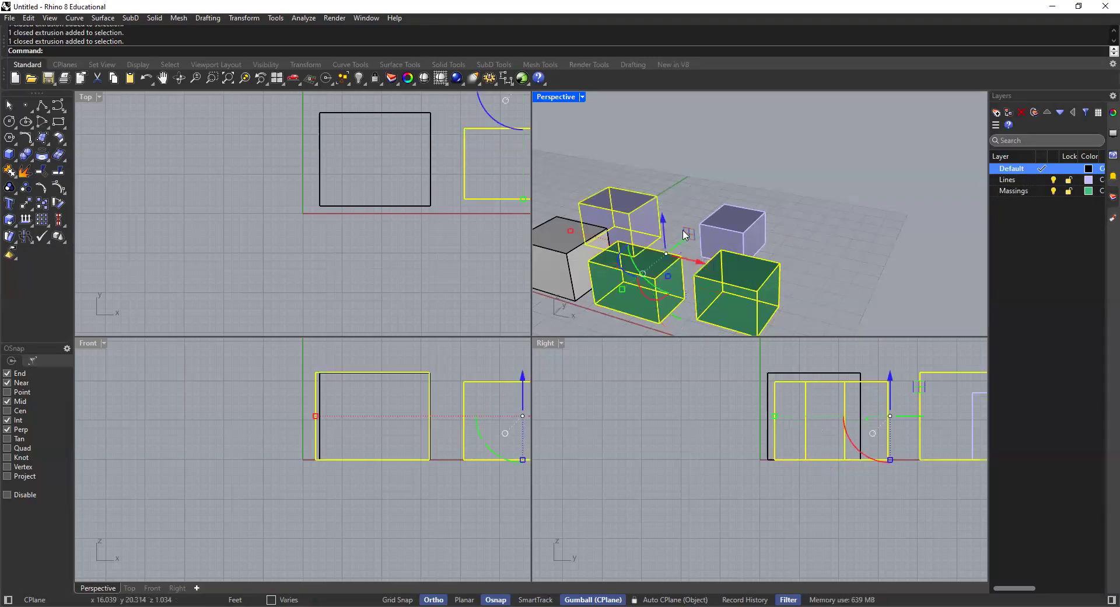
pyautogui.click(1040, 191)
pyautogui.click(1040, 173)
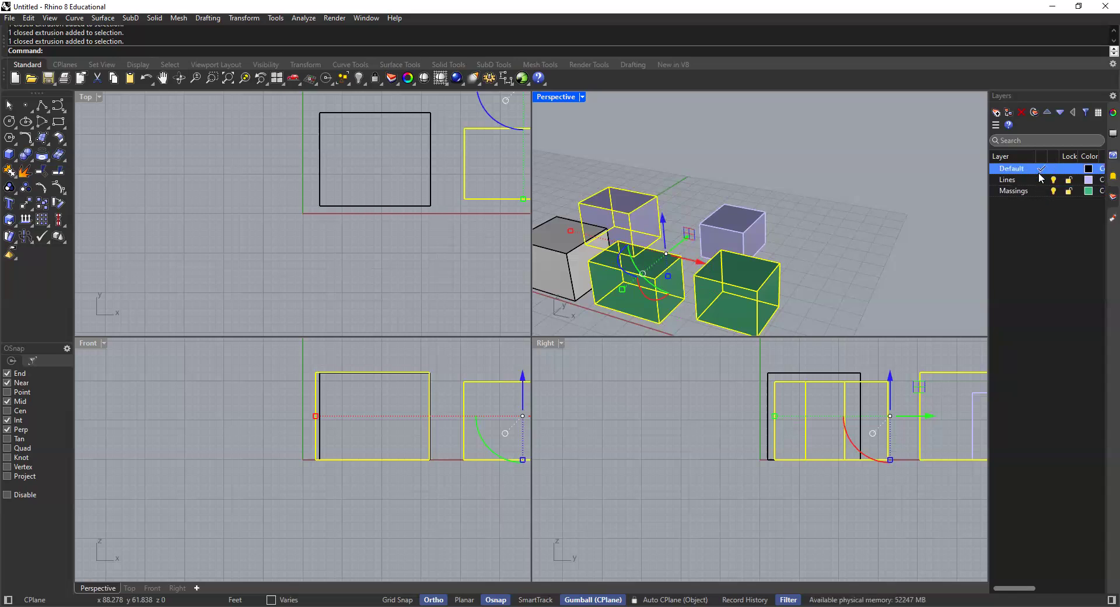
pyautogui.rightClick(1017, 191)
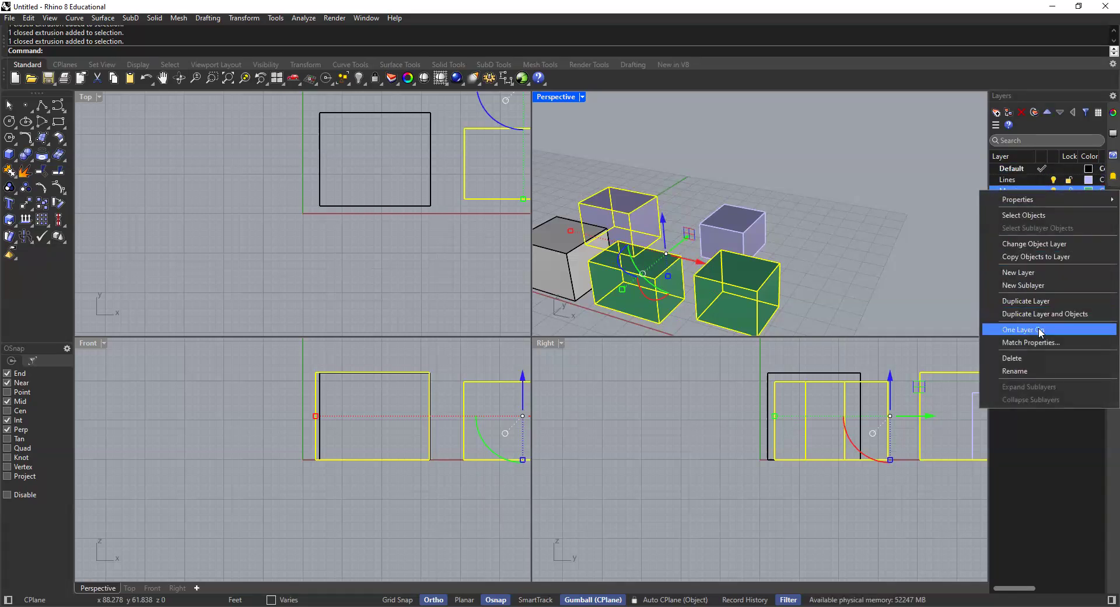
pyautogui.click(1036, 244)
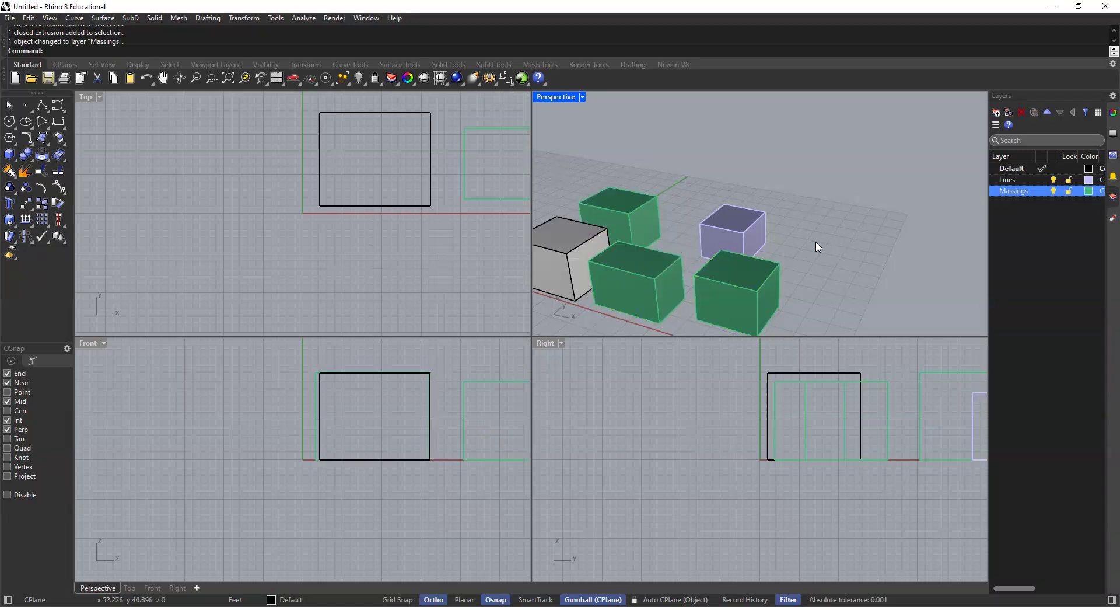
# Switch the current layer to Lines and back to Default
pyautogui.scroll(2, 807, 261)
pyautogui.scroll(-3, 807, 260)
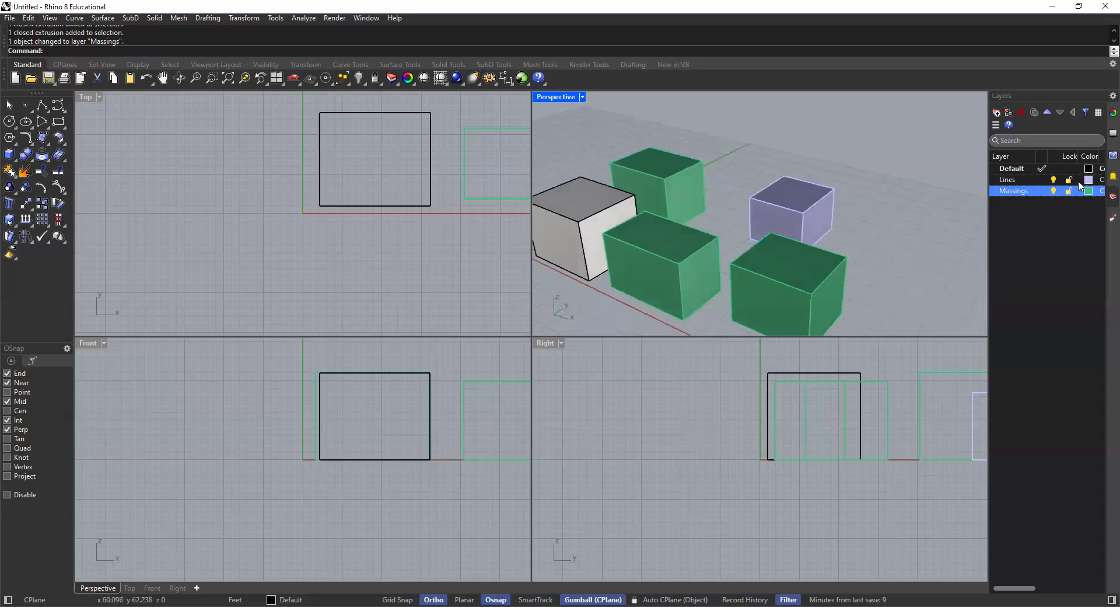
pyautogui.click(1042, 180)
pyautogui.keyDown('shift'); pyautogui.moveTo(849, 213); pyautogui.dragTo(574, 216, button='right'); pyautogui.keyUp('shift')
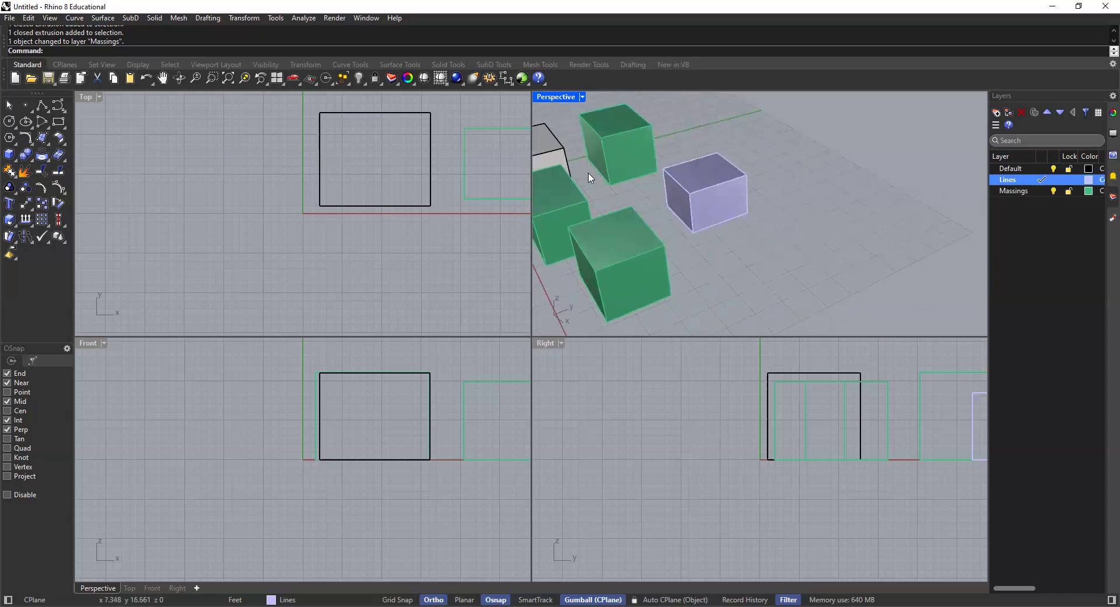
pyautogui.moveTo(590, 175); pyautogui.dragTo(574, 217, button='right')
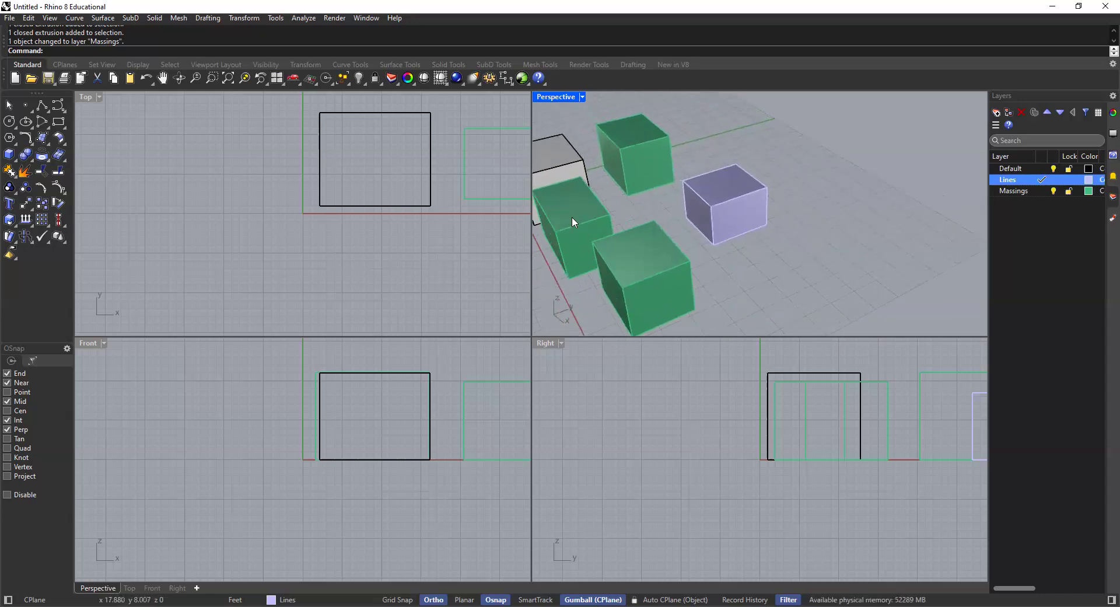
pyautogui.click(1042, 169)
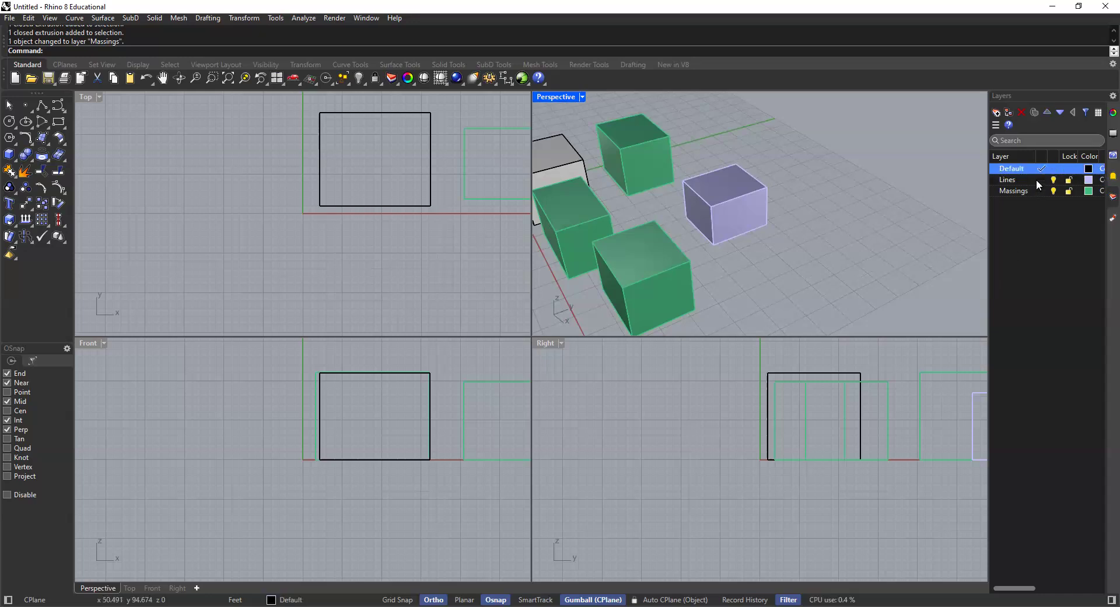
pyautogui.moveTo(788, 245); pyautogui.dragTo(787, 220, button='right')
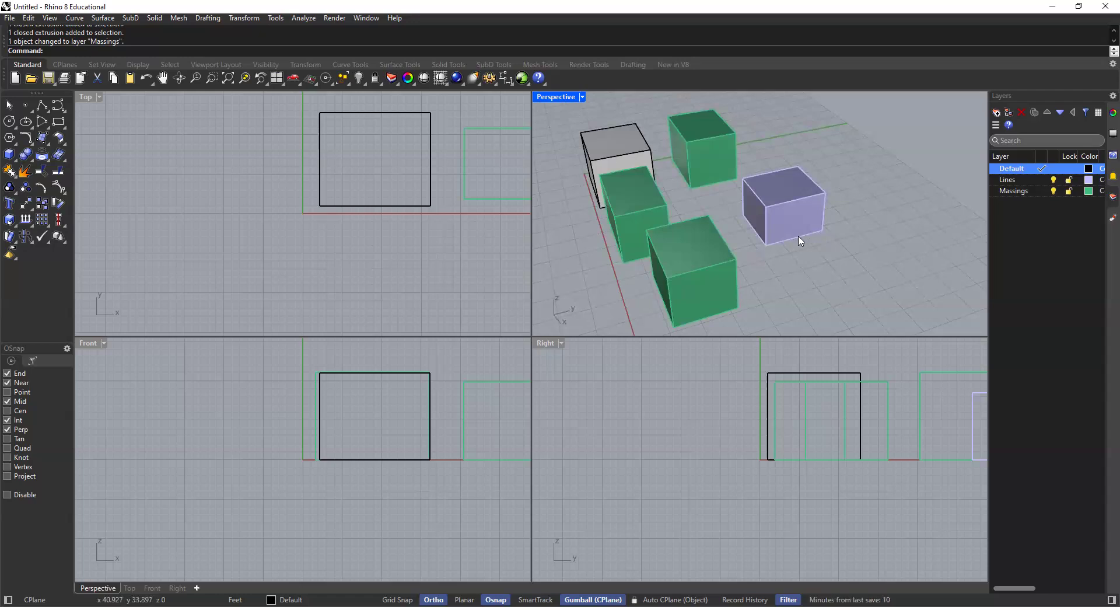
# Select and deselect the front green box, and cycle the current layer through Lines, Massings and Default, finishing with Lines
pyautogui.click(692, 248)
pyautogui.click(696, 211)
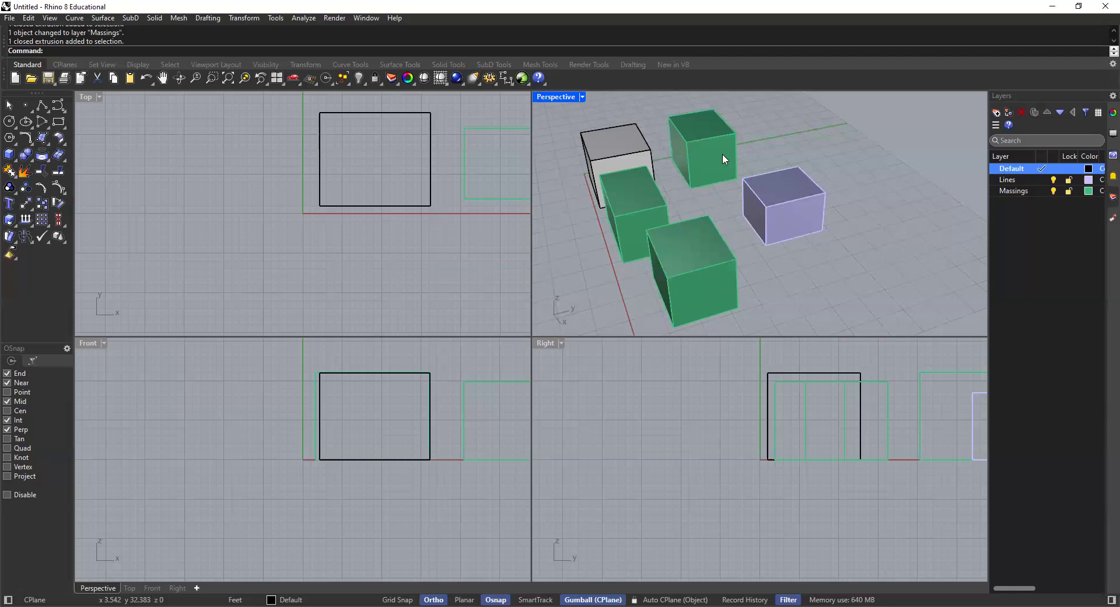
pyautogui.click(1042, 180)
pyautogui.click(1041, 191)
pyautogui.click(1041, 169)
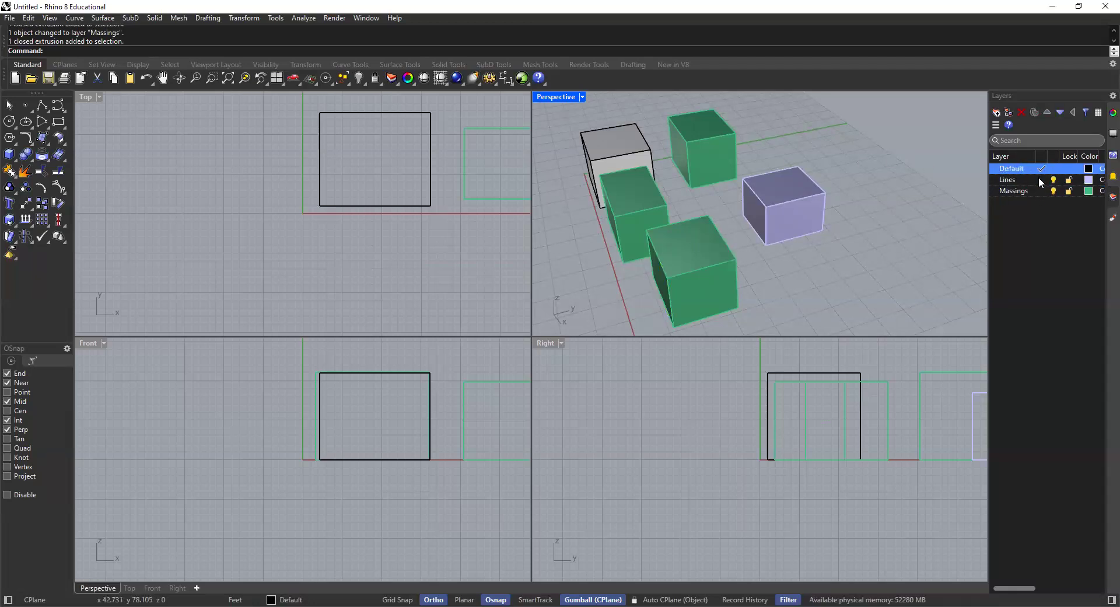
pyautogui.click(1041, 179)
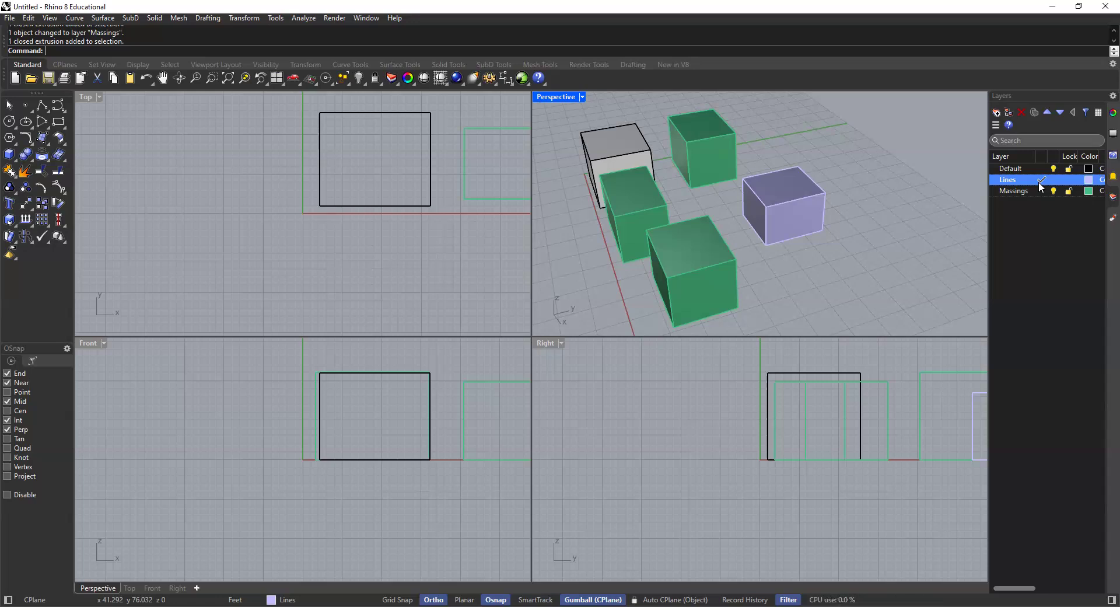
# Window-select all the boxes in the Perspective view and delete them
pyautogui.scroll(-3, 736, 196)
pyautogui.moveTo(738, 200); pyautogui.dragTo(825, 170, button='right')
pyautogui.moveTo(827, 168); pyautogui.dragTo(637, 287)
pyautogui.press('Delete')
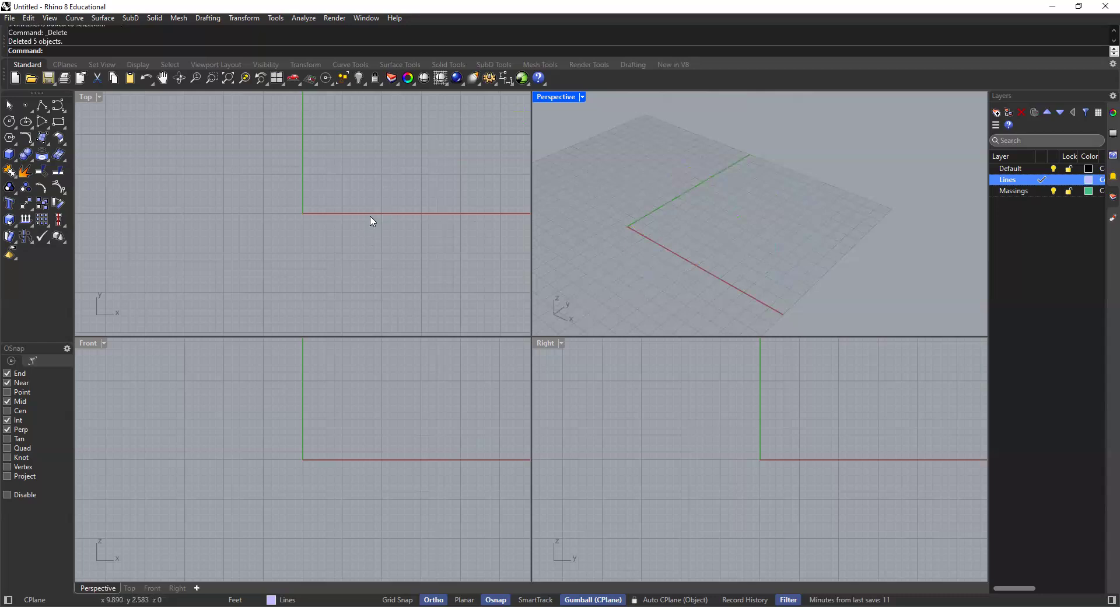
# Set Default as the current layer and draw one horizontal line segment about 19 feet long just above the X axis in the Top view
pyautogui.moveTo(407, 202); pyautogui.dragTo(362, 238, button='right')
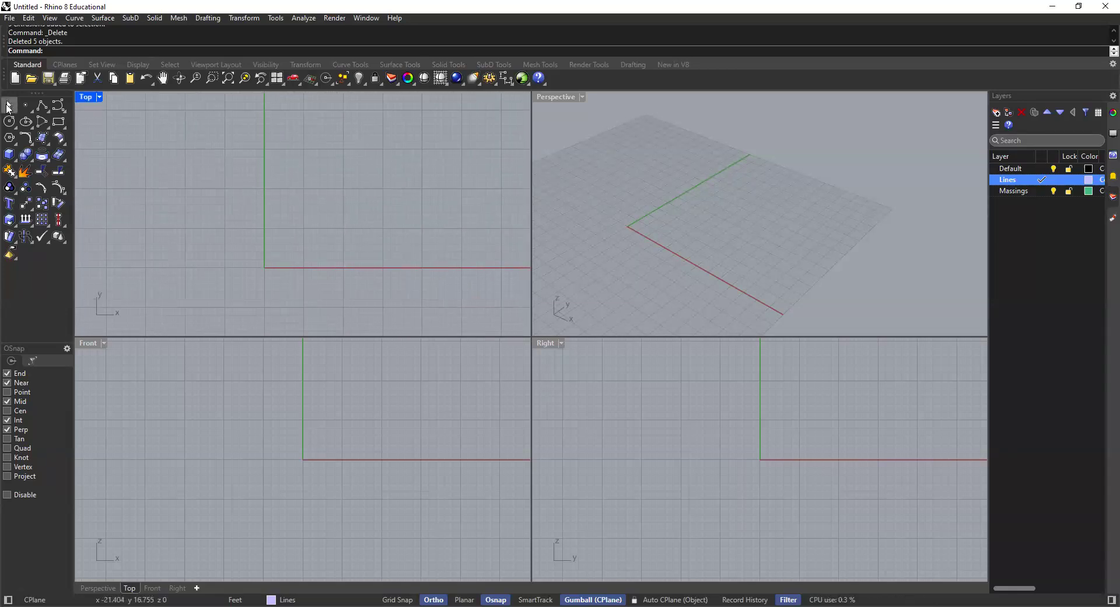
pyautogui.click(8, 107)
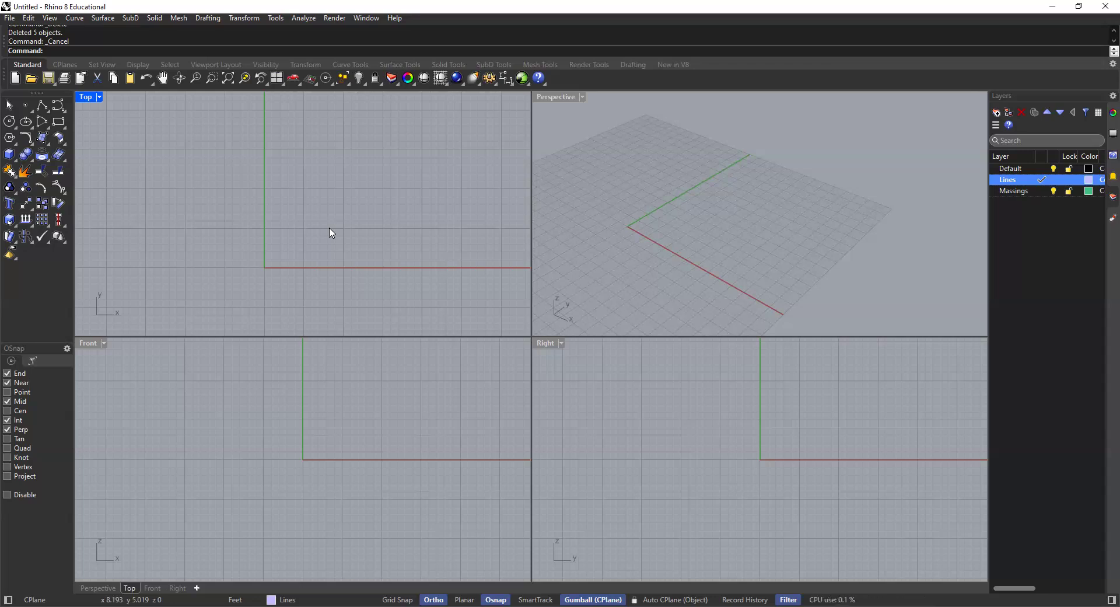
pyautogui.click(9, 107)
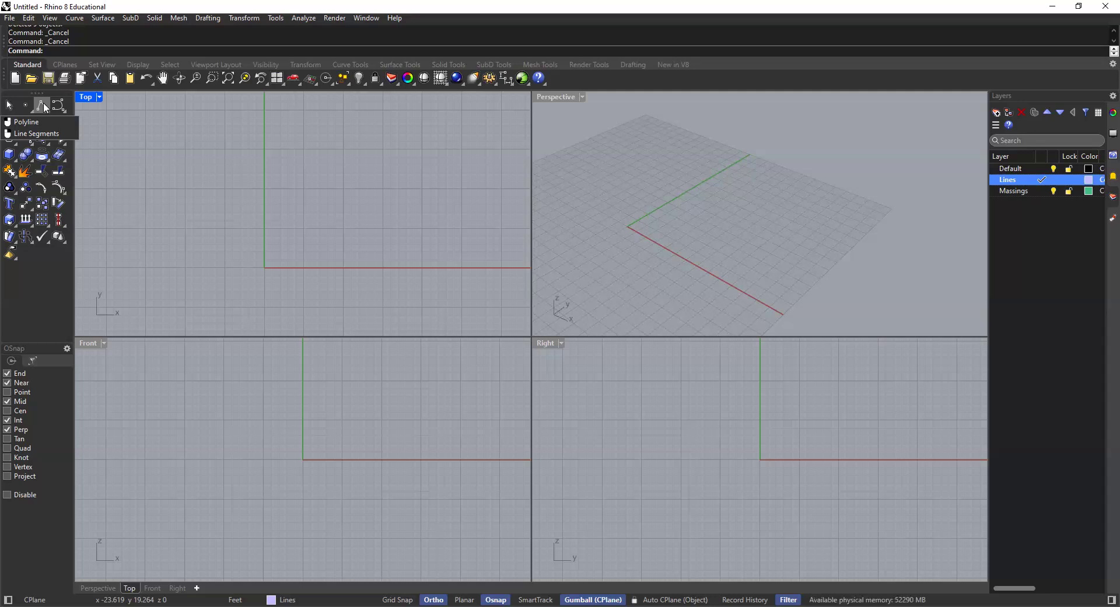
pyautogui.rightClick(43, 103)
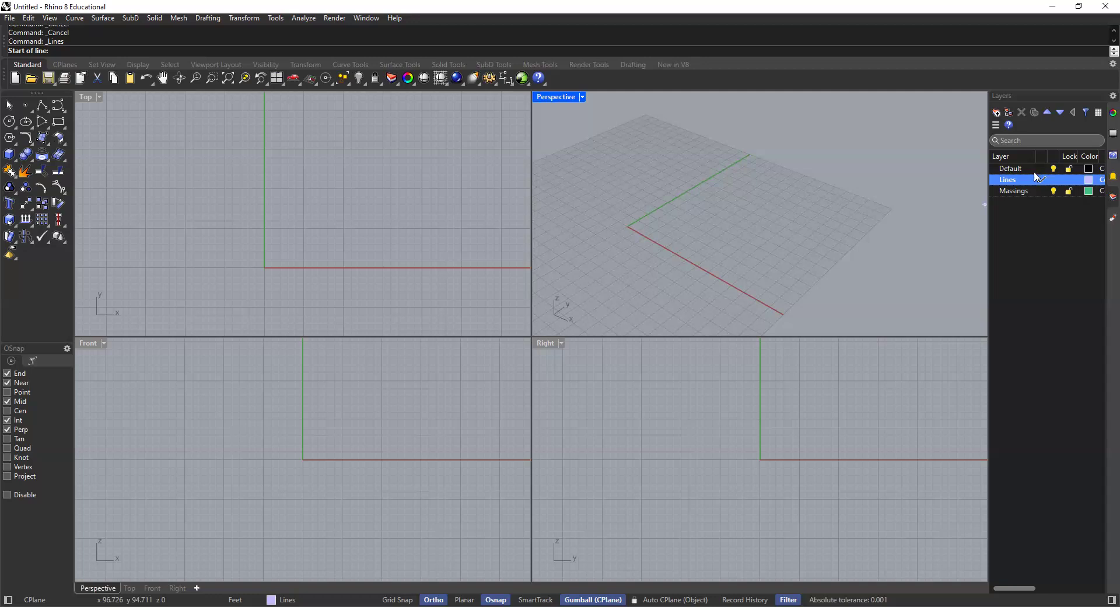
pyautogui.click(1042, 168)
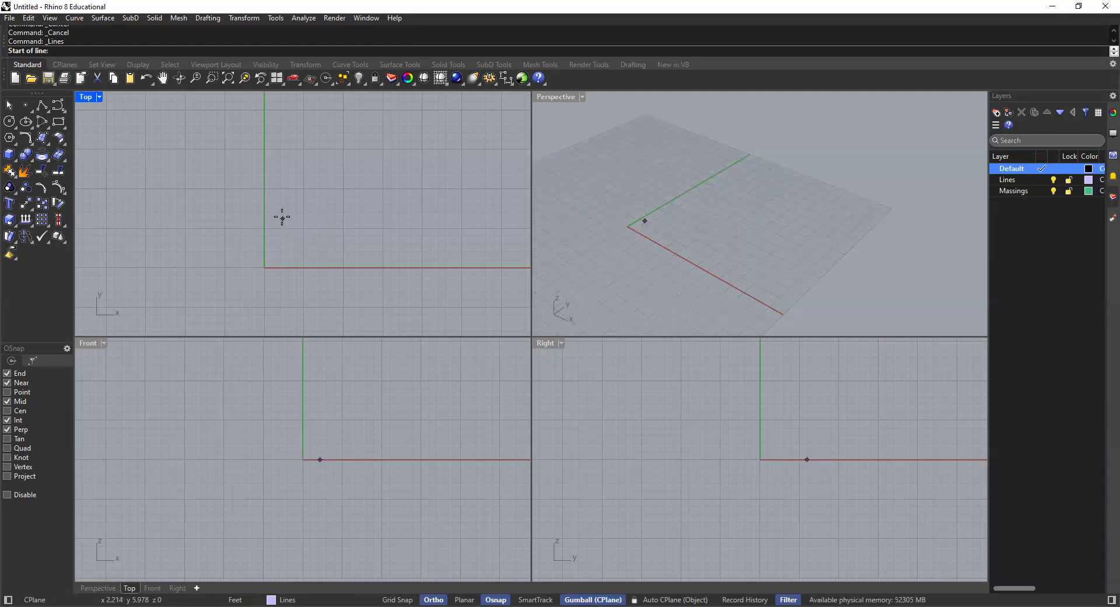
pyautogui.click(290, 243)
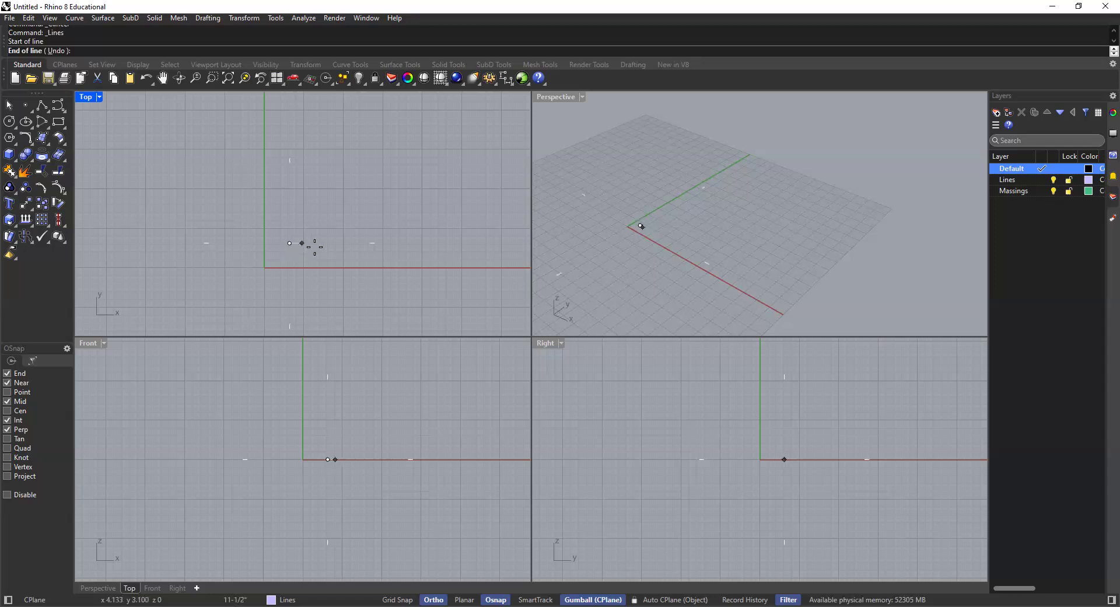
pyautogui.click(441, 243)
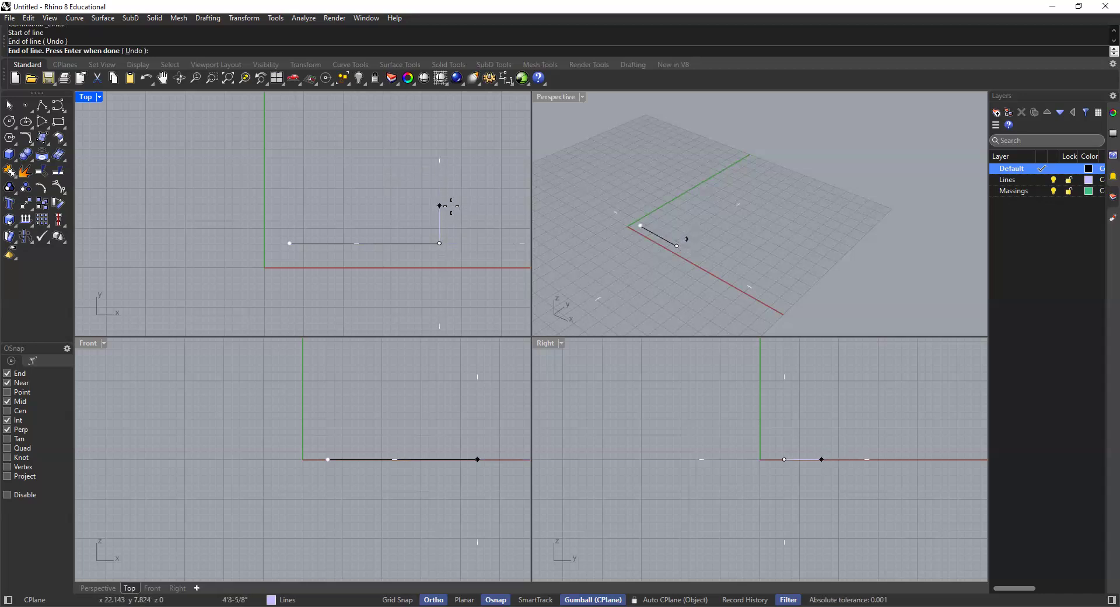
pyautogui.press('Return')
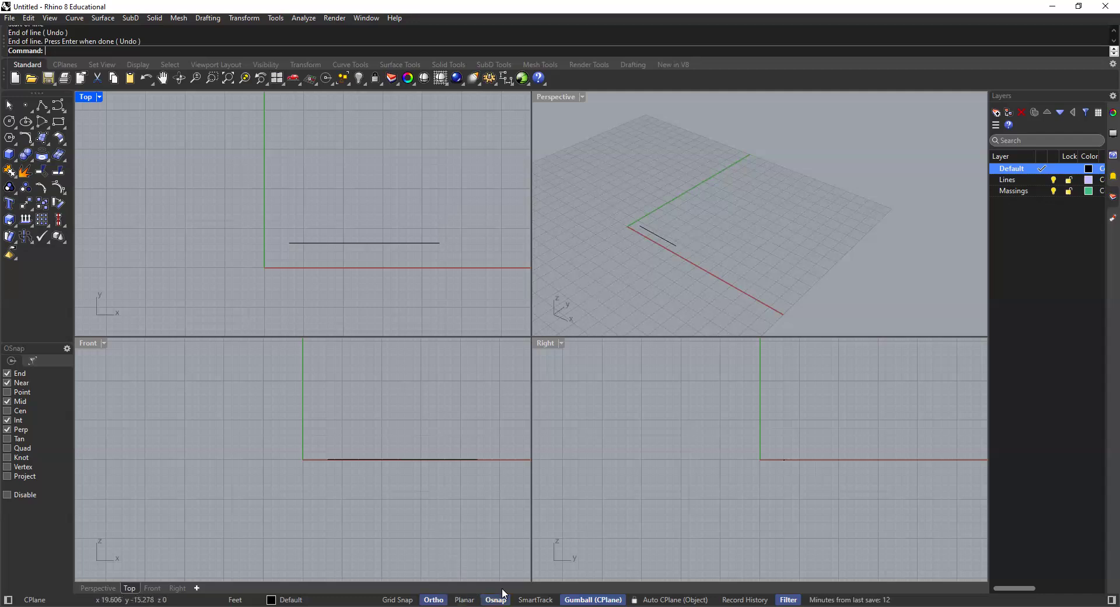
# Turn off Ortho, and select and deselect the horizontal line to inspect it
pyautogui.click(433, 600)
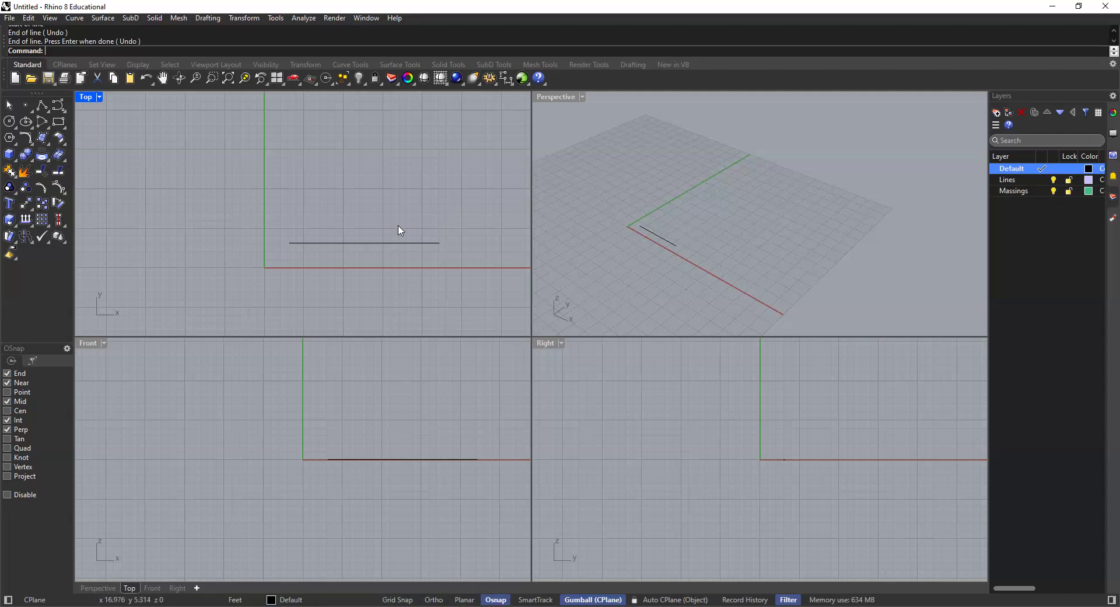
pyautogui.click(397, 244)
pyautogui.click(395, 263)
pyautogui.click(399, 244)
pyautogui.click(413, 170)
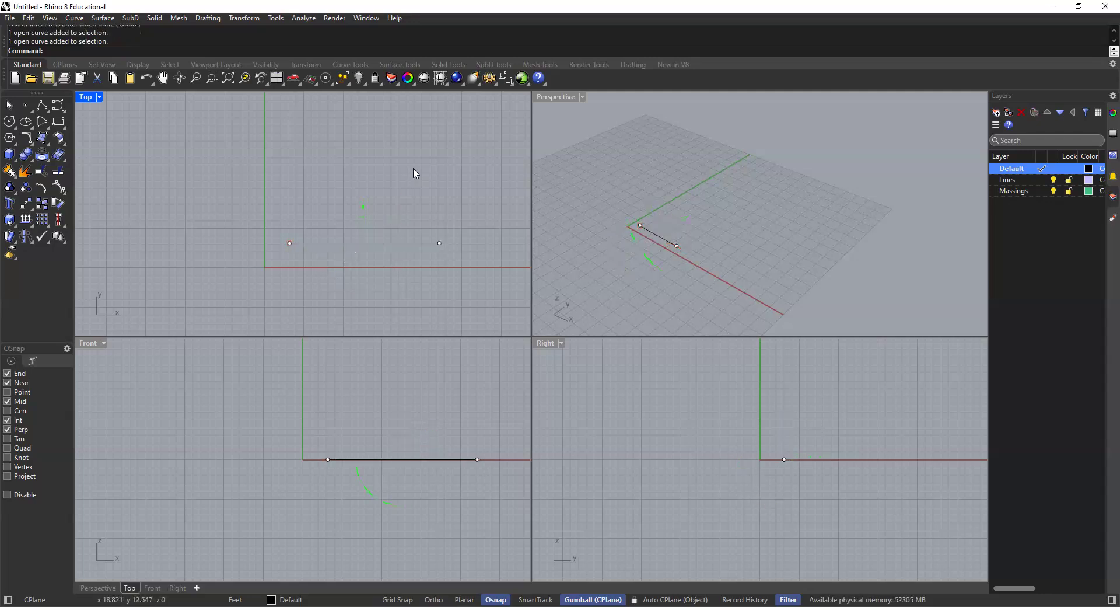
# Draw a single-segment polyline about 19 feet long just above the existing horizontal line in the Top view
pyautogui.click(43, 106)
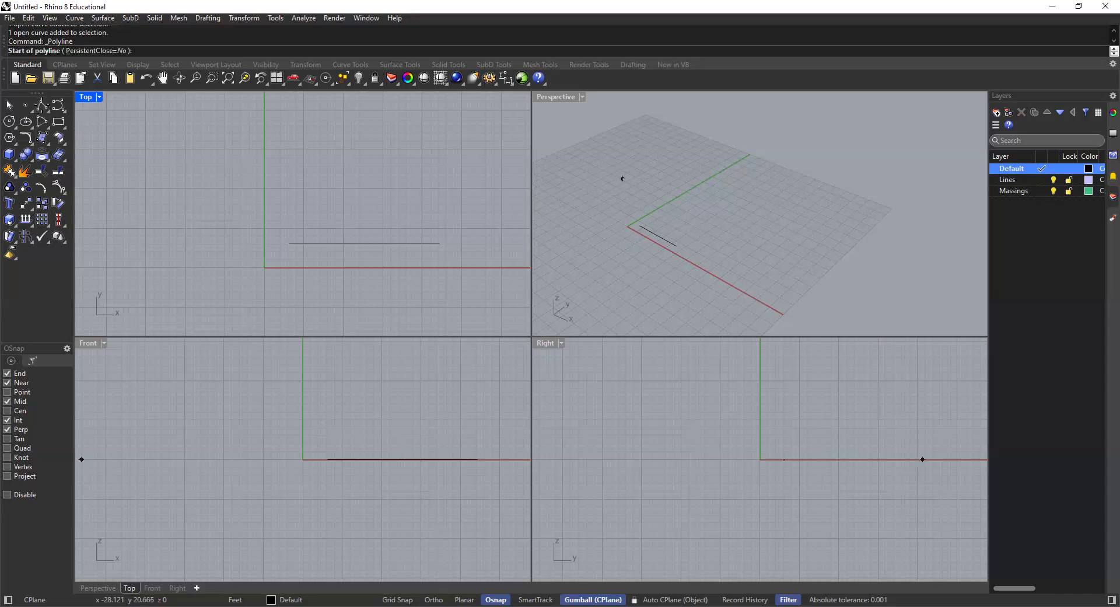
pyautogui.click(289, 224)
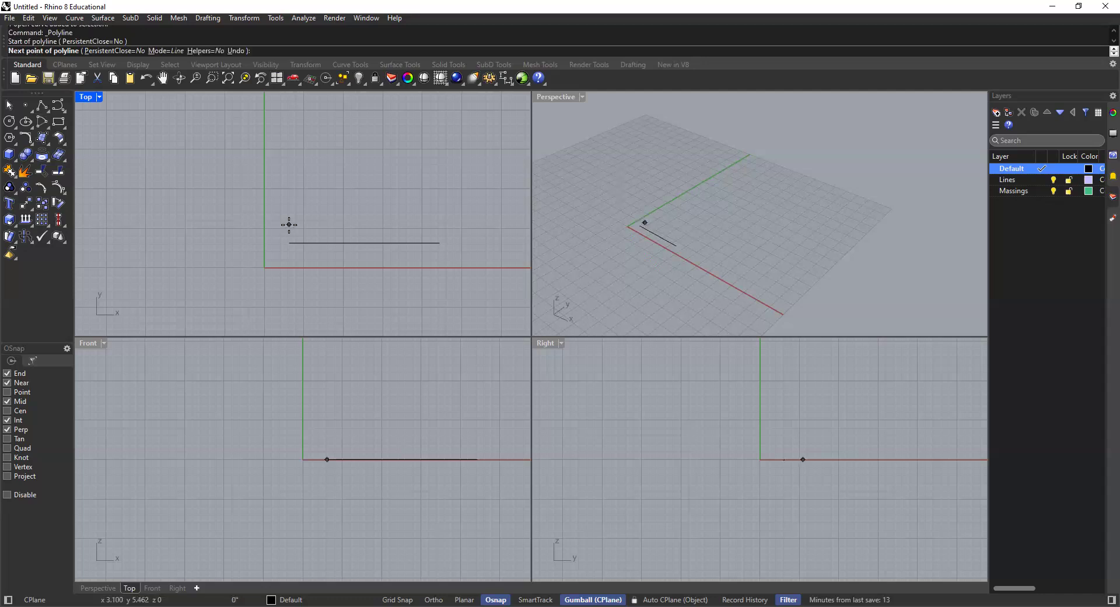
pyautogui.click(439, 225)
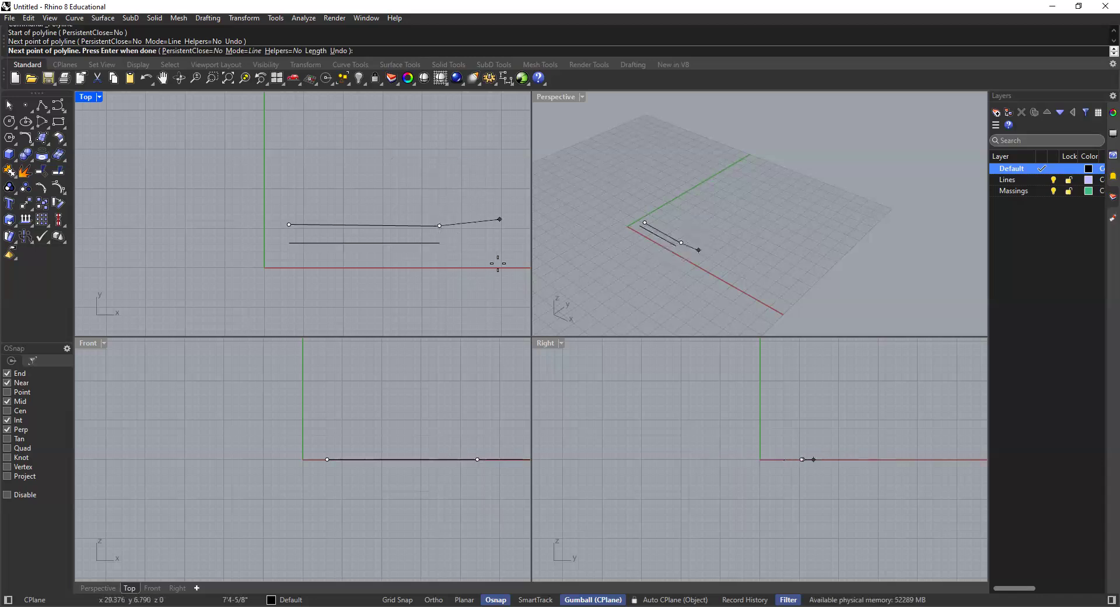
pyautogui.press('Return')
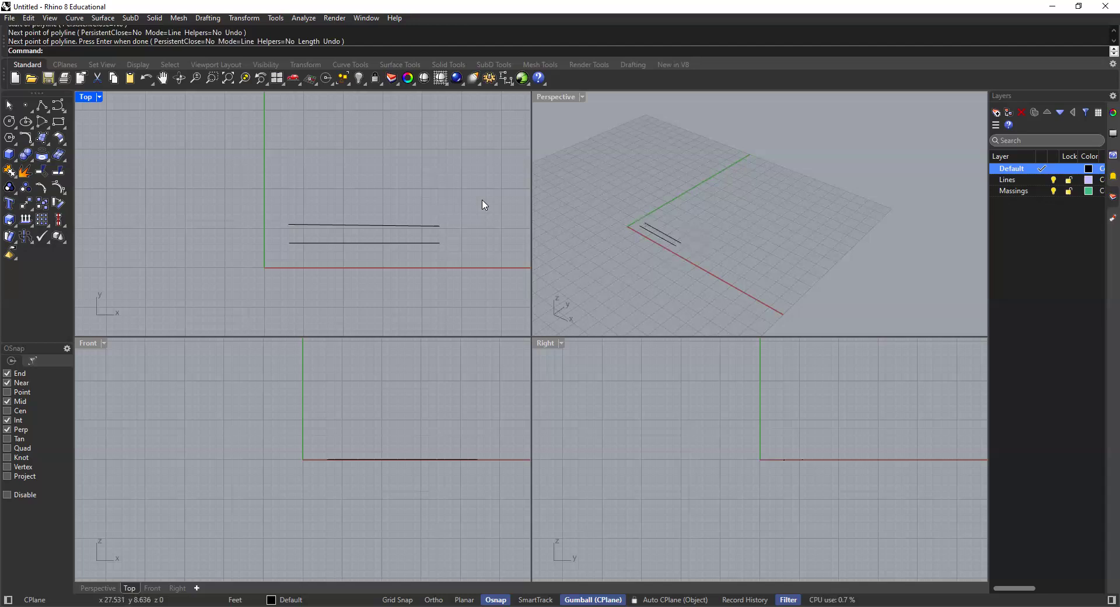
# Select and deselect the upper polyline and the lower line in turn to compare them in the Top view
pyautogui.scroll(4, 397, 228)
pyautogui.scroll(-2, 376, 283)
pyautogui.click(371, 254)
pyautogui.press('Escape')
pyautogui.click(368, 280)
pyautogui.press('Escape')
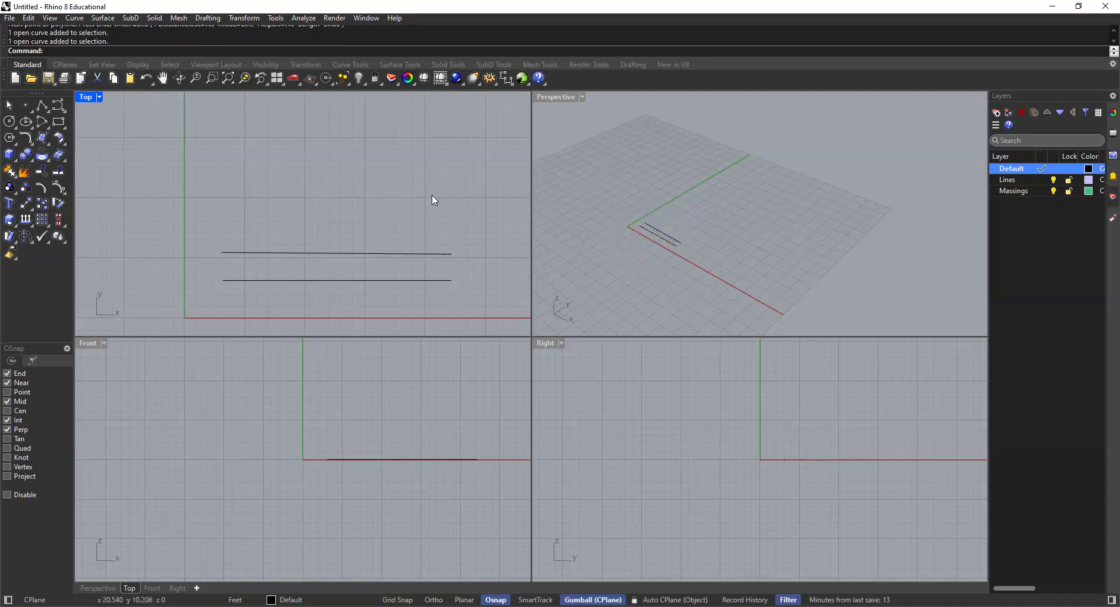
# Show the object properties and select each of the two lines in turn to compare their object type
pyautogui.click(1105, 115)
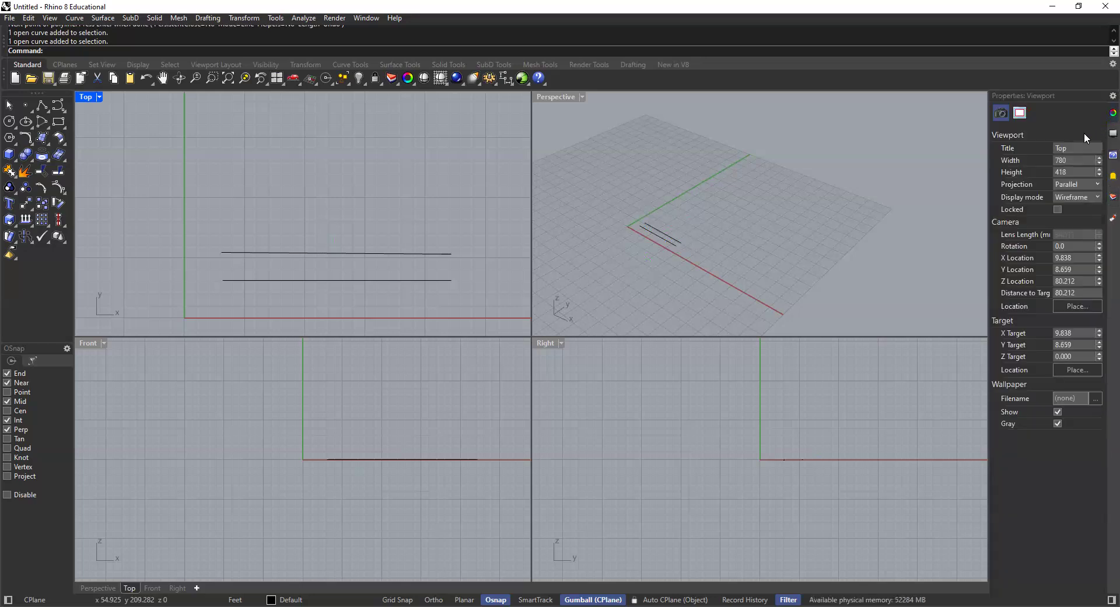
pyautogui.click(380, 280)
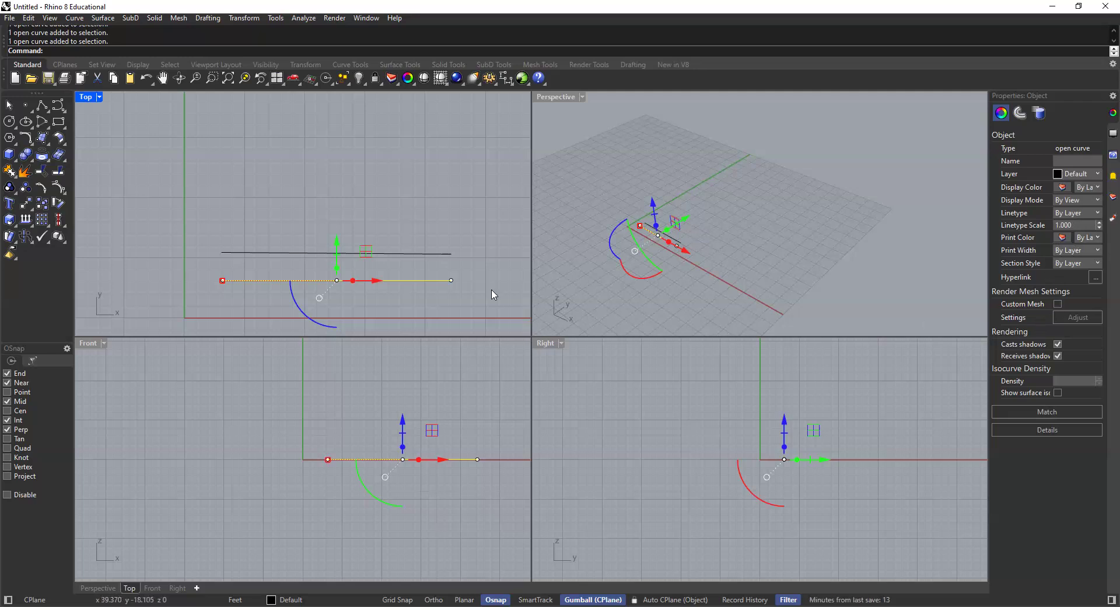
pyautogui.hotkey('alt', 'Up')
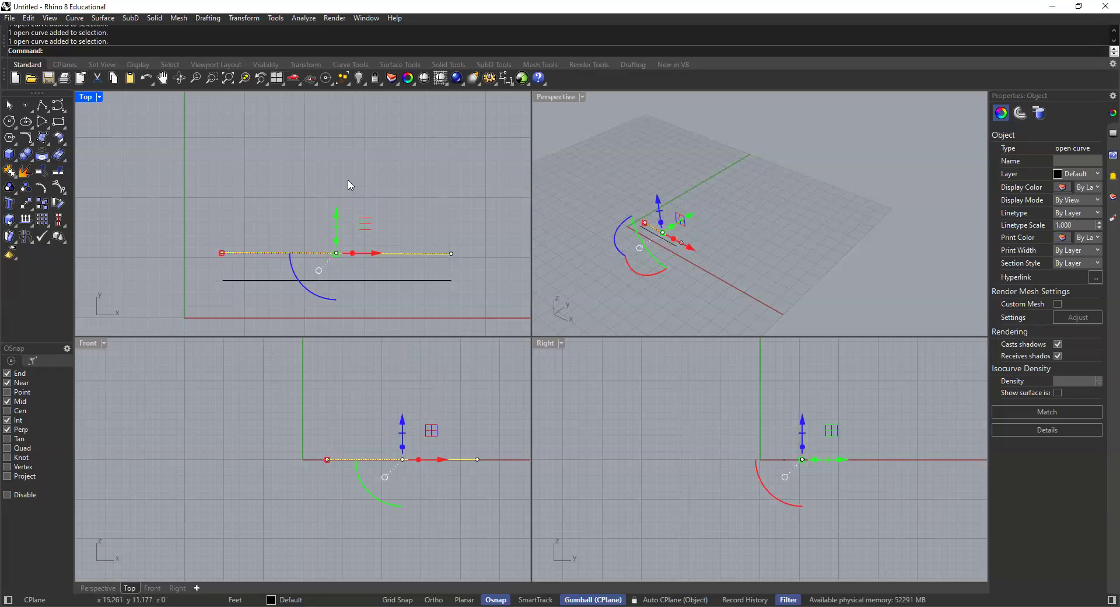
pyautogui.click(282, 248)
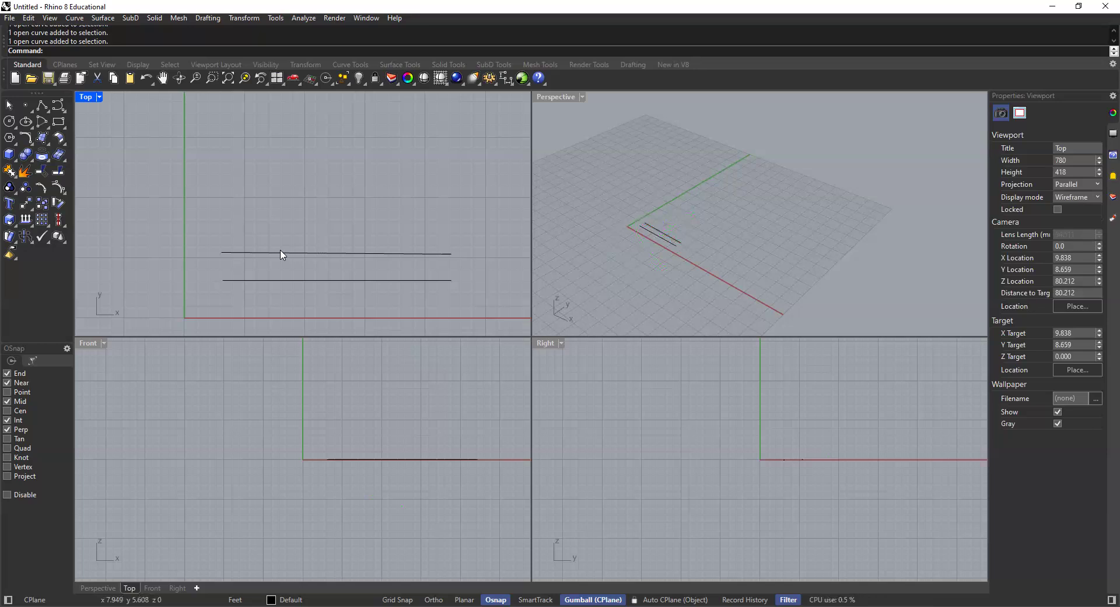
pyautogui.click(283, 281)
pyautogui.click(283, 252)
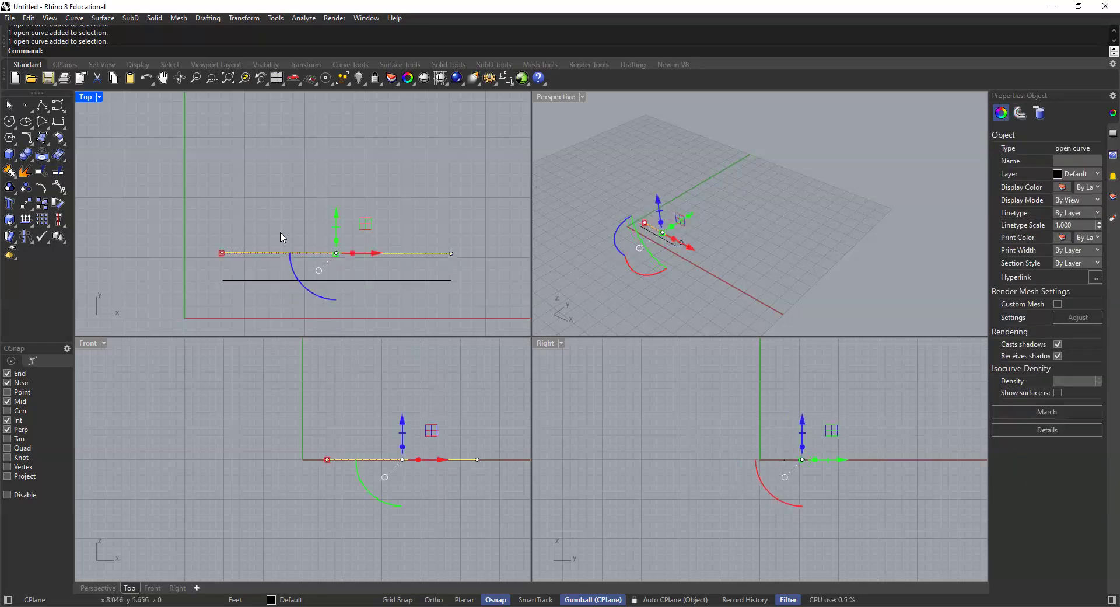
pyautogui.click(283, 210)
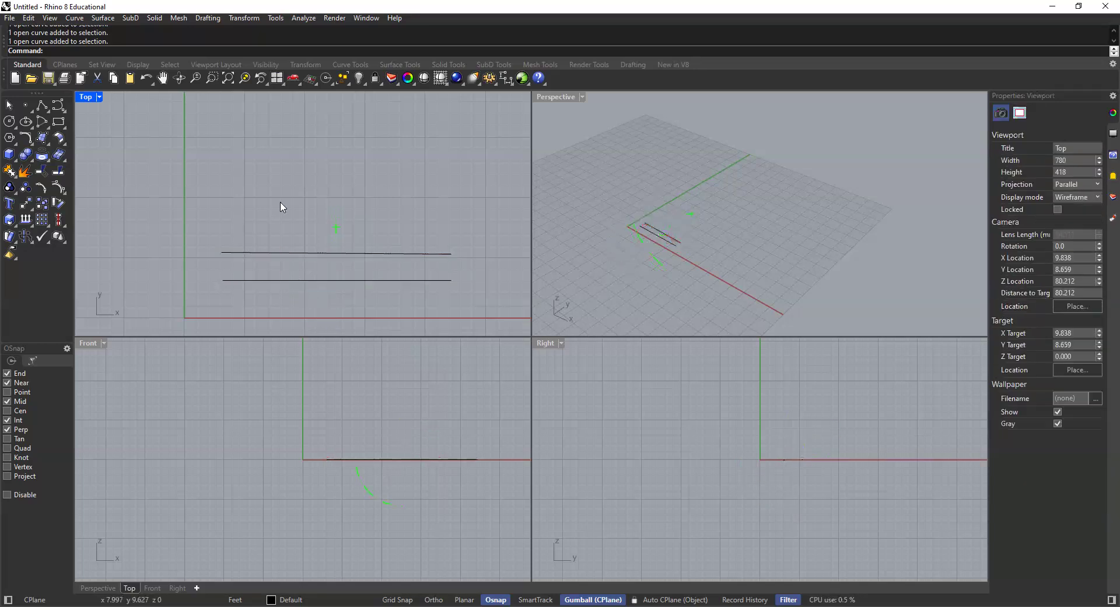
pyautogui.click(348, 257)
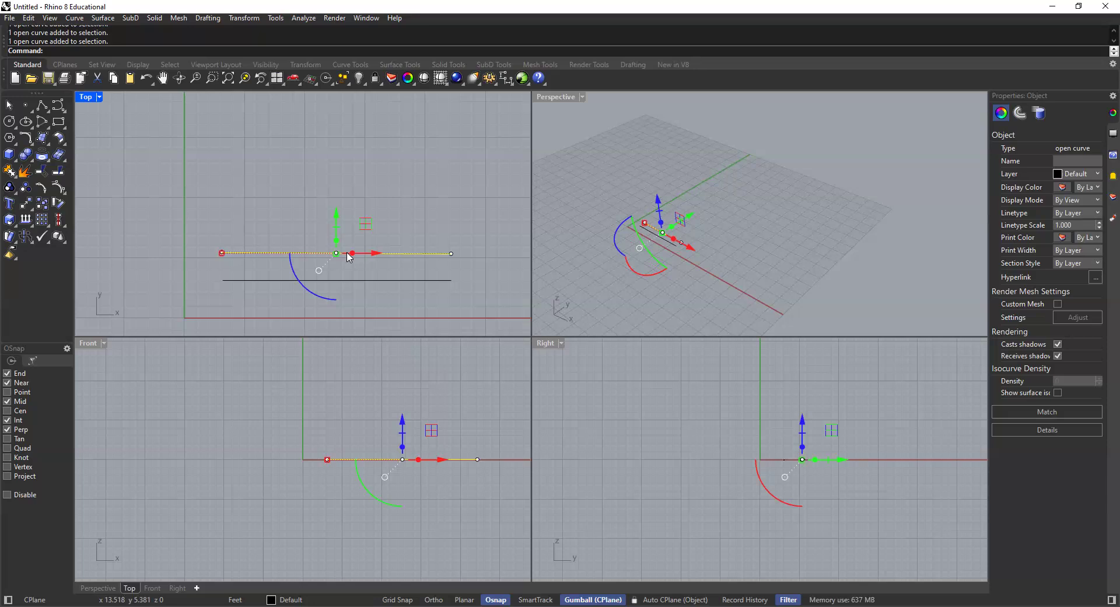
pyautogui.click(259, 153)
# Draw a closed four-sided polyline of about 285 square feet above the two lines in the Top view, ending at its start point
pyautogui.scroll(-5, 261, 159)
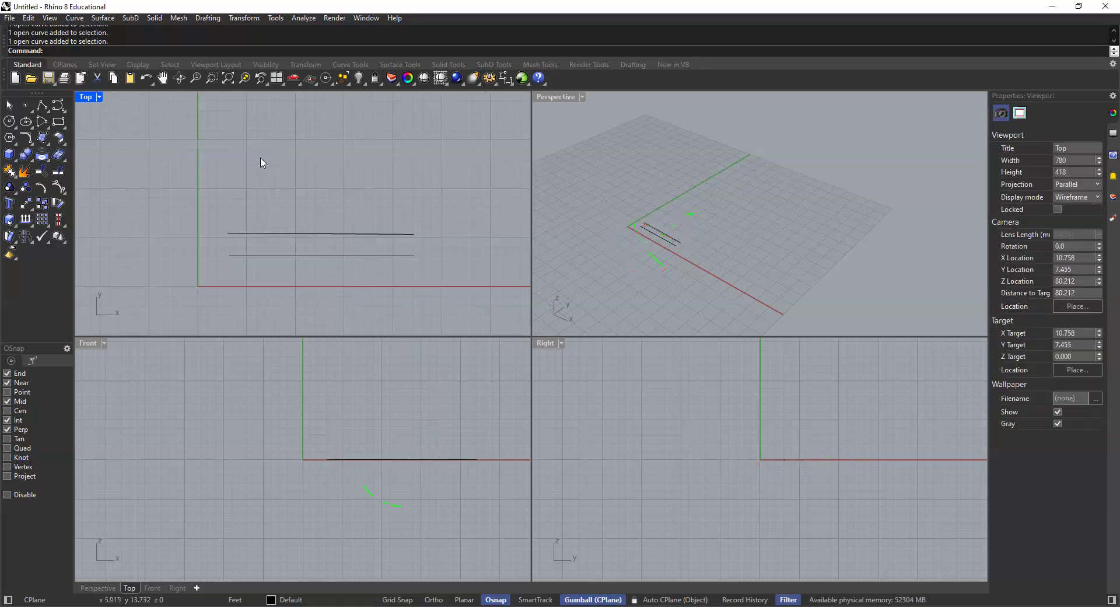
pyautogui.moveTo(352, 165); pyautogui.dragTo(313, 208, button='right')
pyautogui.scroll(4, 325, 211)
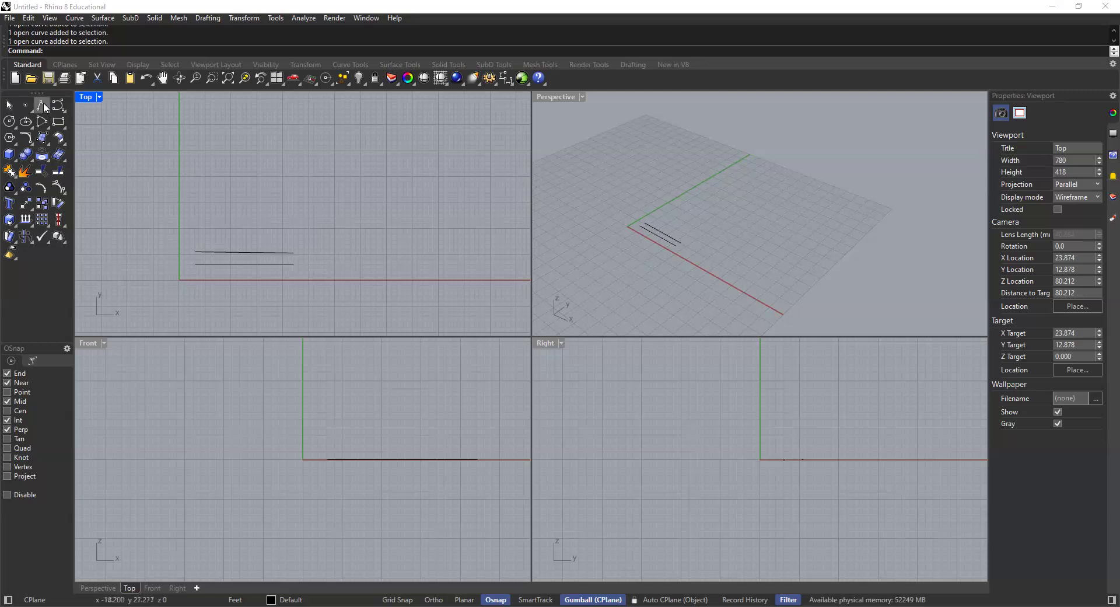
pyautogui.click(41, 107)
pyautogui.click(279, 213)
pyautogui.click(390, 211)
pyautogui.click(387, 139)
pyautogui.click(287, 141)
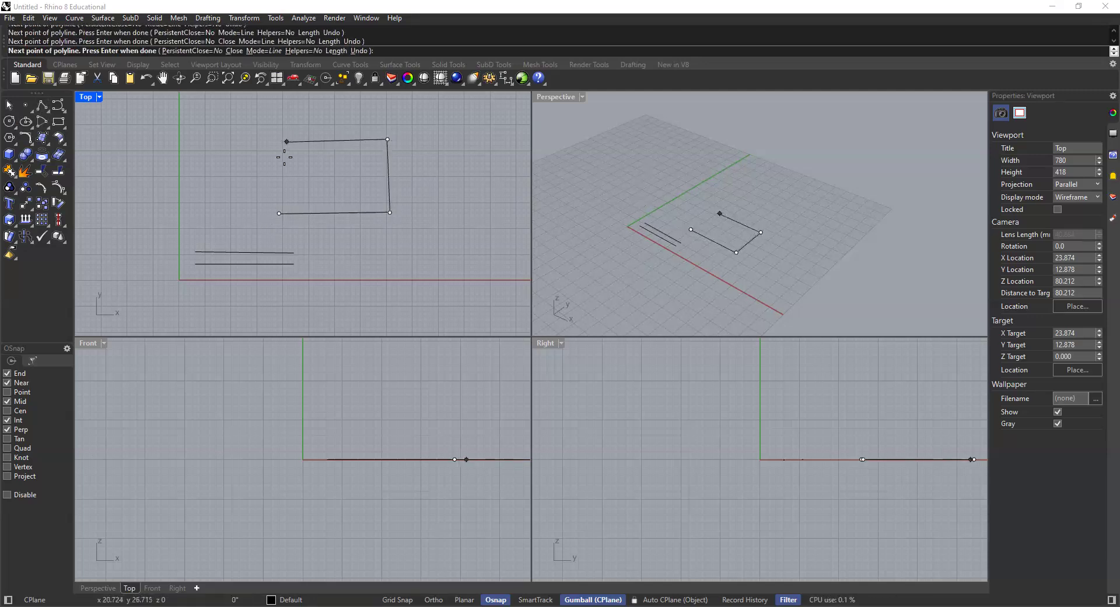
pyautogui.click(279, 213)
# Select the four-sided polyline to check its object type, and widen the properties display
pyautogui.click(353, 215)
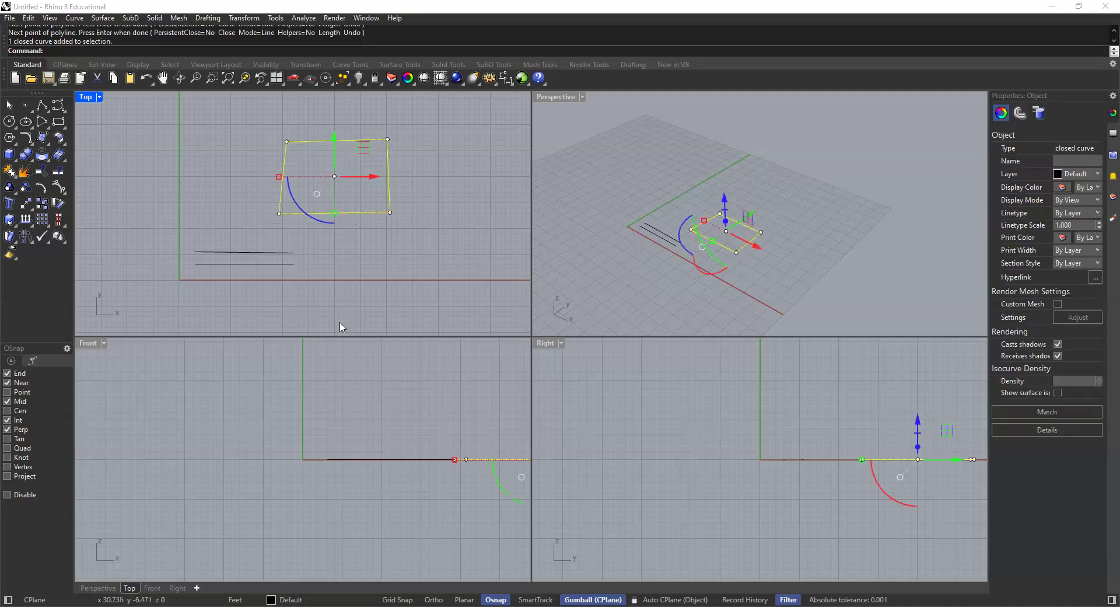
pyautogui.click(353, 238)
pyautogui.click(337, 214)
pyautogui.click(369, 219)
pyautogui.click(368, 217)
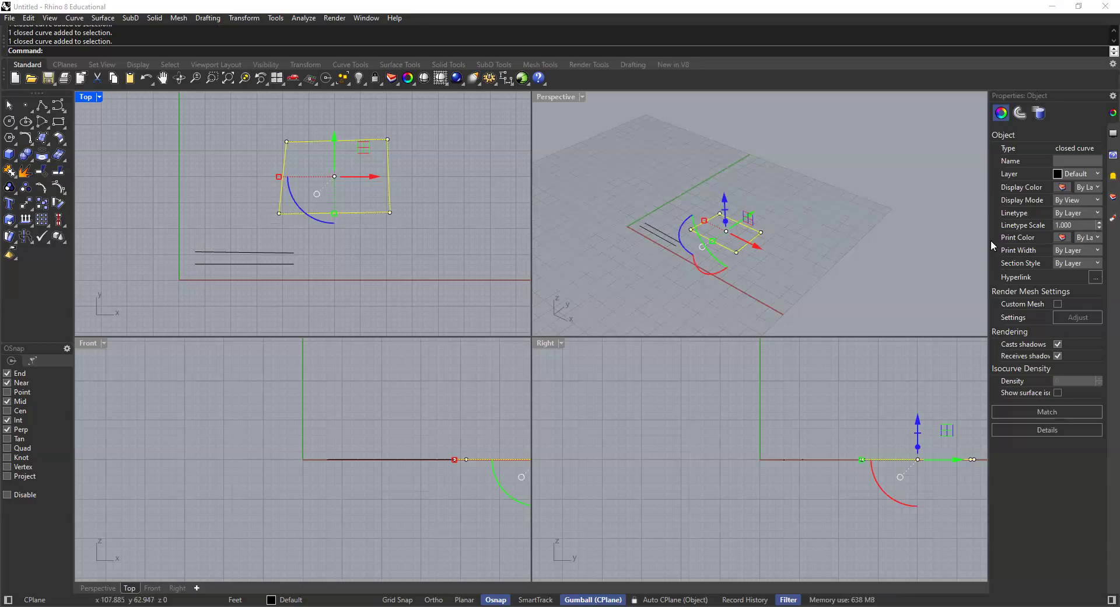
pyautogui.moveTo(989, 240); pyautogui.dragTo(922, 245)
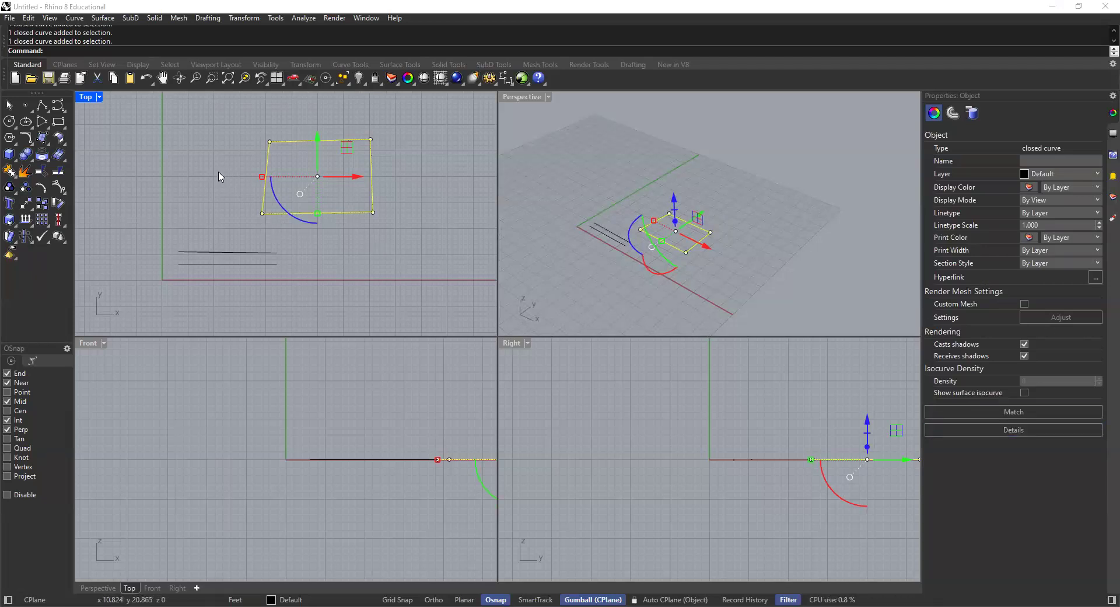
# Measure the area of the selected four-sided polyline with the Area command, and deselect it
pyautogui.write('area')
pyautogui.press('Return')
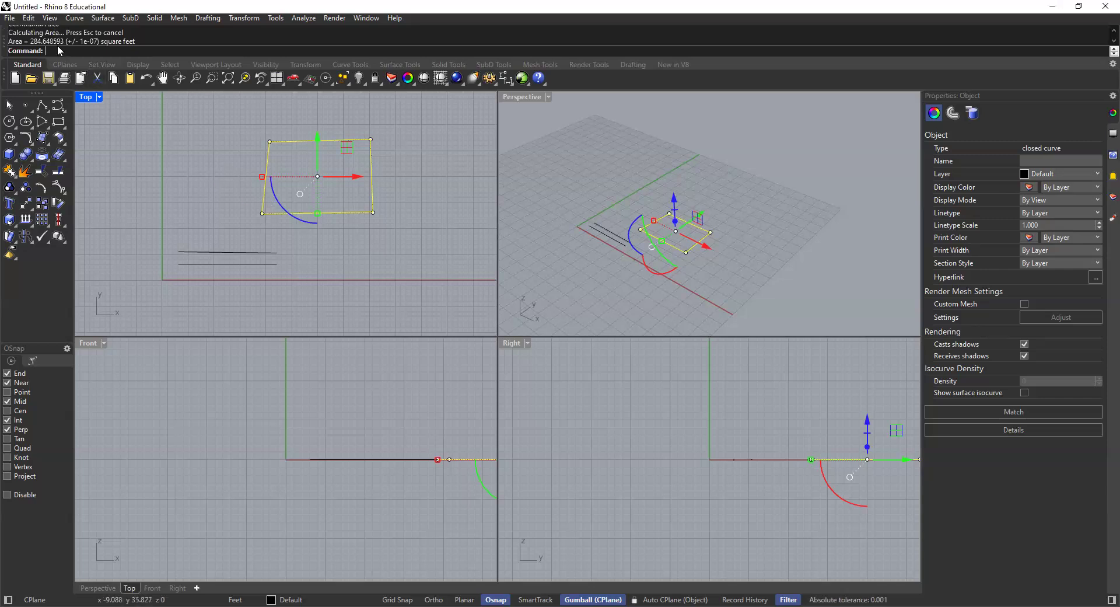
pyautogui.click(427, 190)
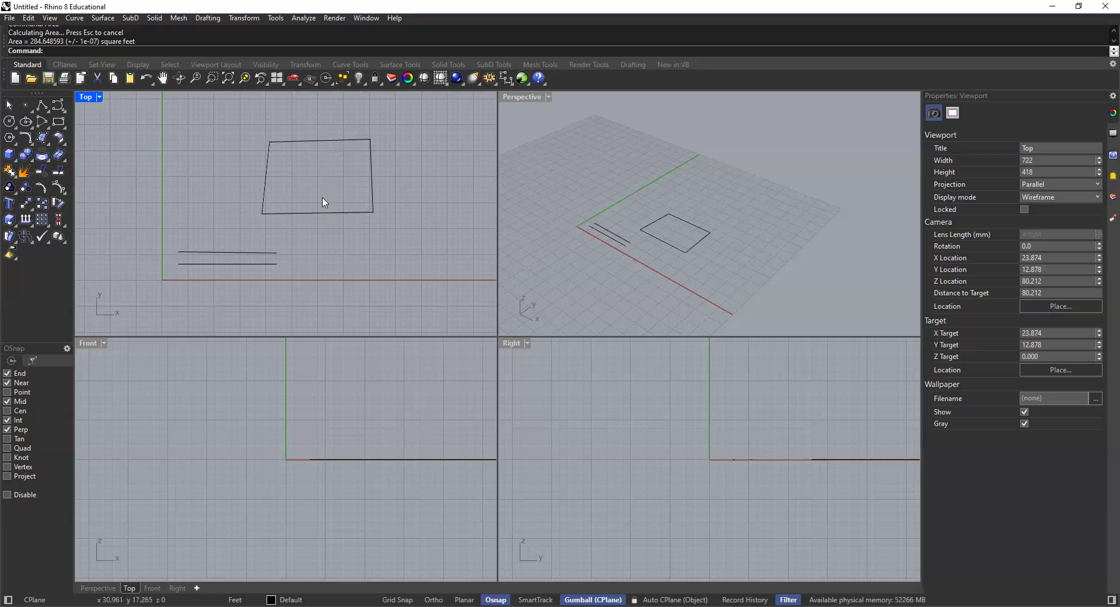
# Select the four-sided polyline and the lower line alternately to compare closed and open curve types
pyautogui.click(316, 214)
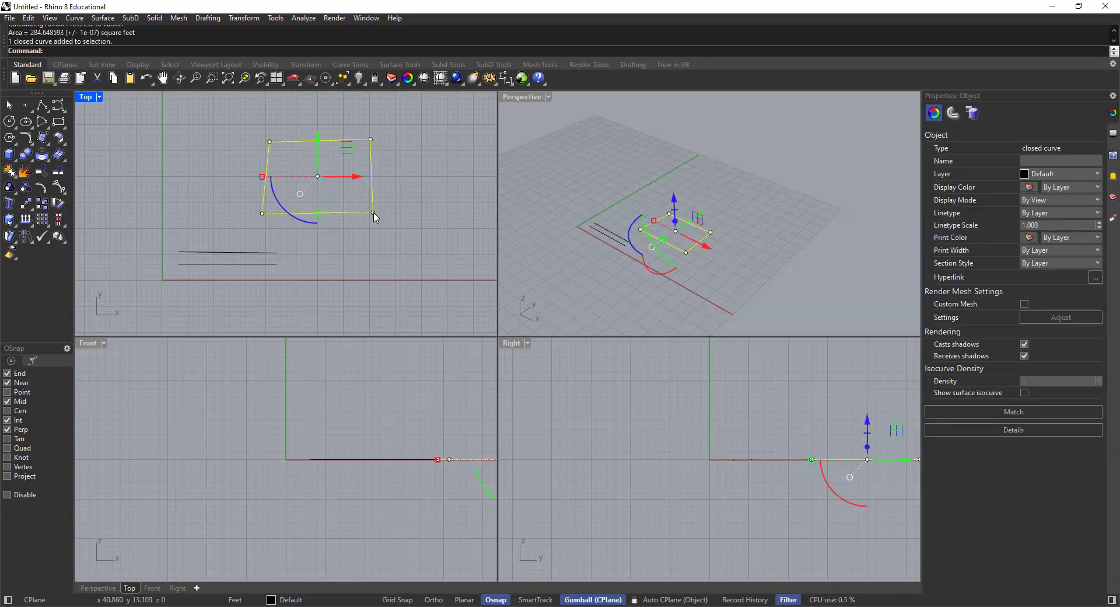
pyautogui.click(236, 264)
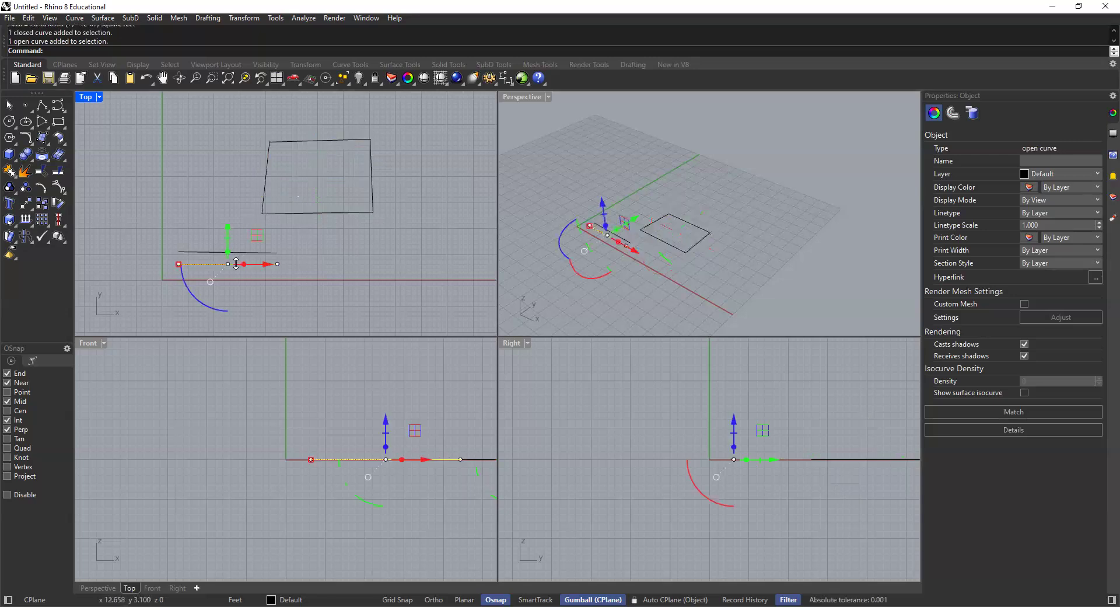
pyautogui.click(333, 236)
pyautogui.click(324, 206)
pyautogui.press('Escape')
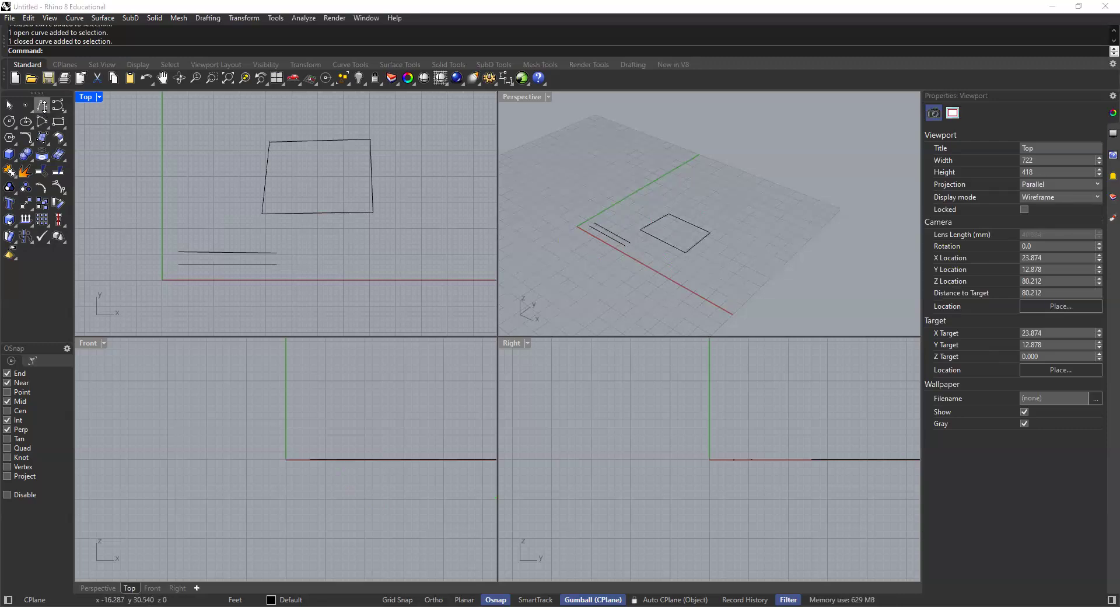
# Draw an open zigzag polyline with six segments to the right of the four-sided shape in the Top view
pyautogui.click(43, 106)
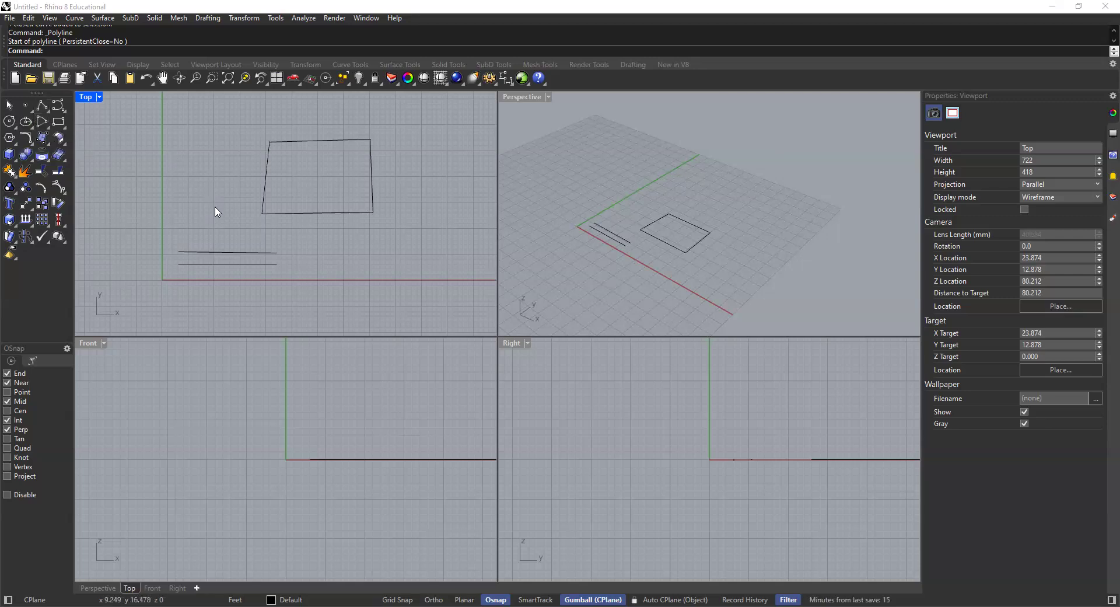
pyautogui.moveTo(270, 179); pyautogui.dragTo(135, 118, button='right')
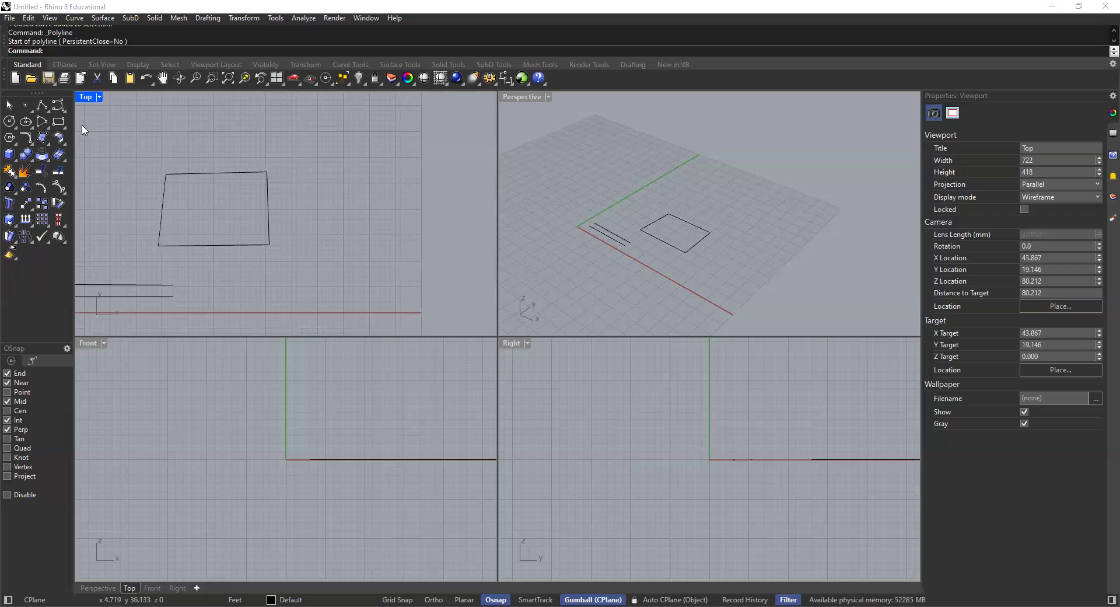
pyautogui.click(44, 108)
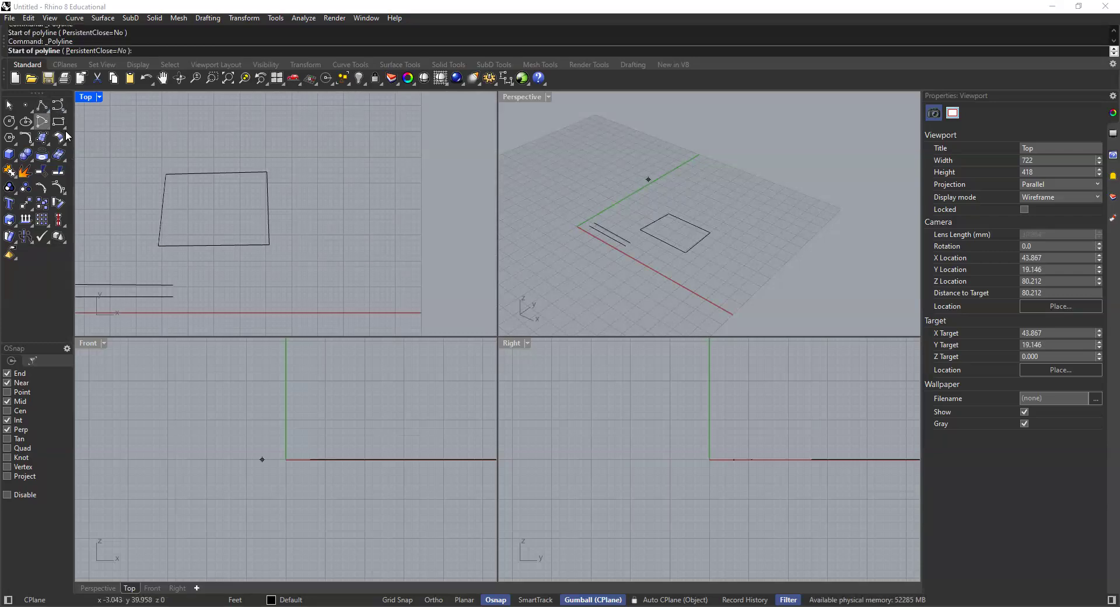
pyautogui.scroll(-3, 315, 216)
pyautogui.moveTo(325, 225); pyautogui.dragTo(222, 215, button='right')
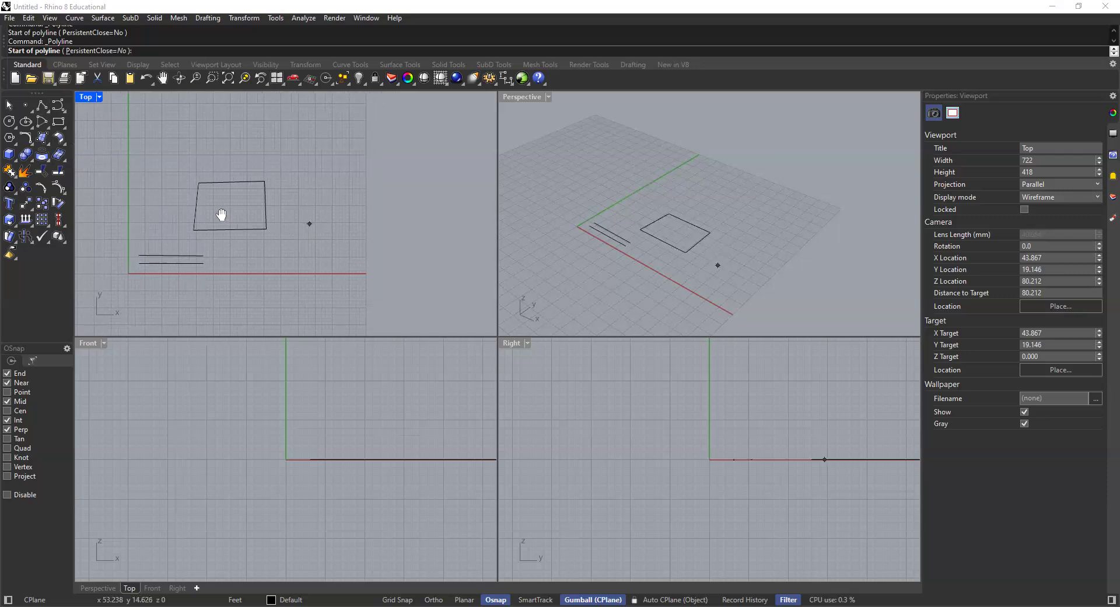
pyautogui.click(254, 224)
pyautogui.click(287, 162)
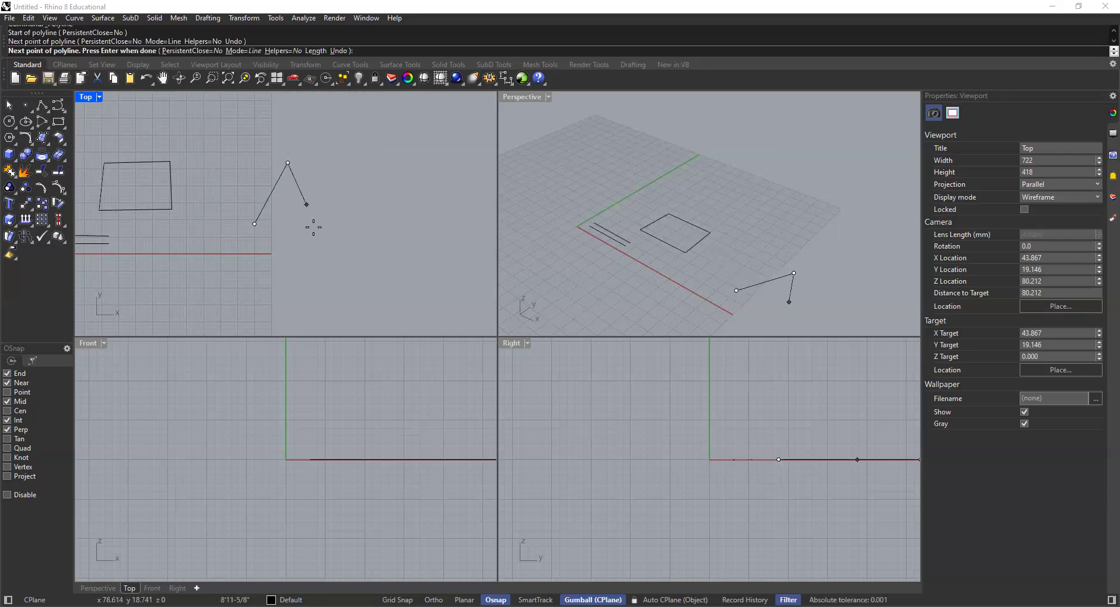
pyautogui.click(325, 267)
pyautogui.click(357, 184)
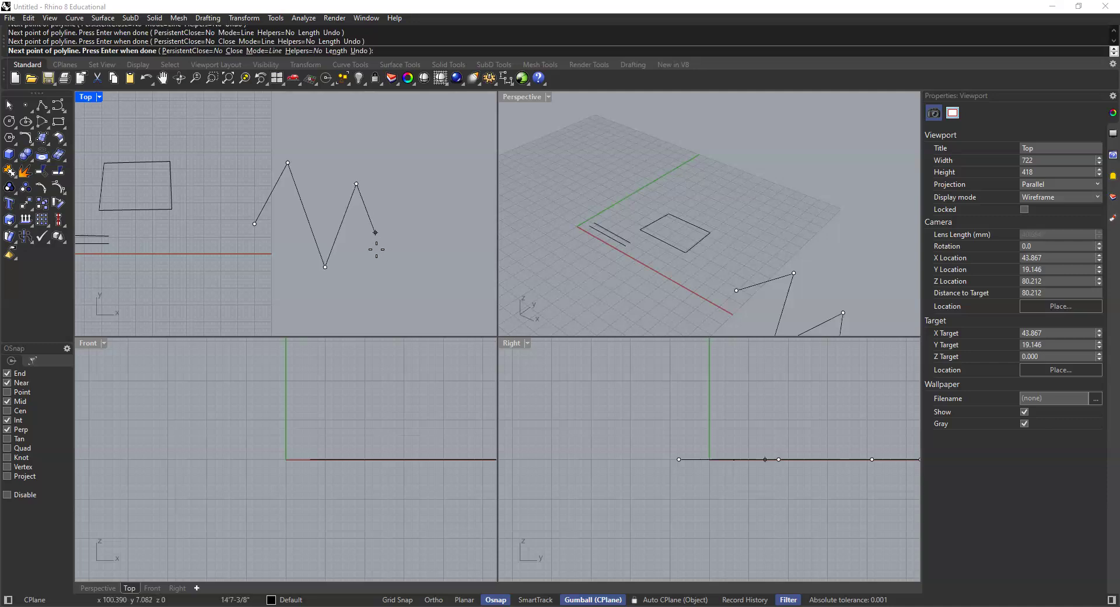
pyautogui.click(381, 251)
pyautogui.click(429, 171)
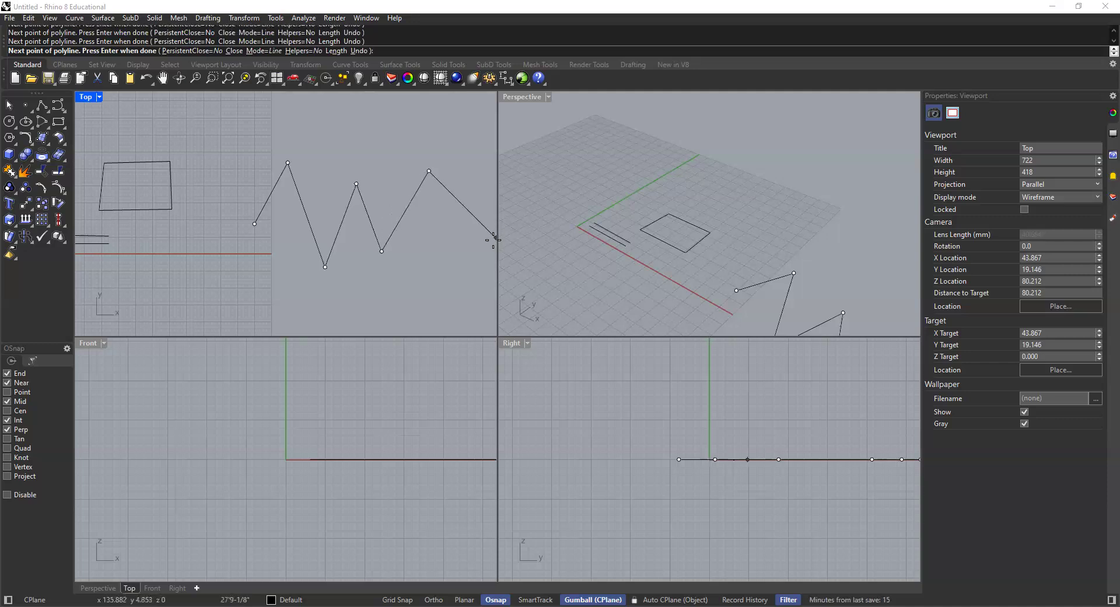
pyautogui.scroll(-1, 445, 221)
pyautogui.click(463, 231)
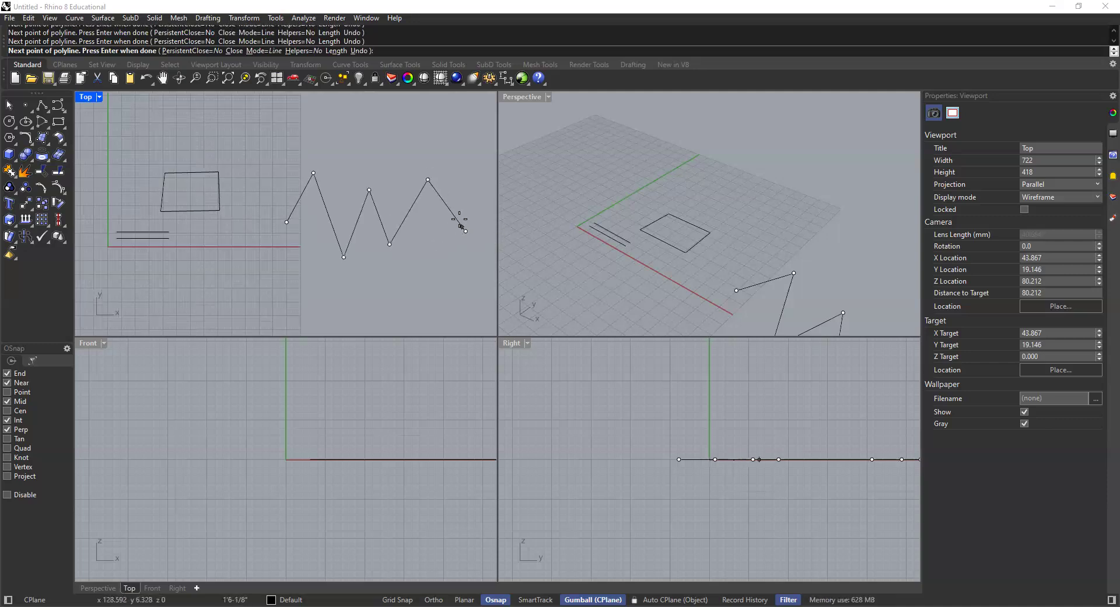
pyautogui.press('Return')
pyautogui.scroll(4, 431, 186)
pyautogui.press('Escape')
pyautogui.press('Escape')
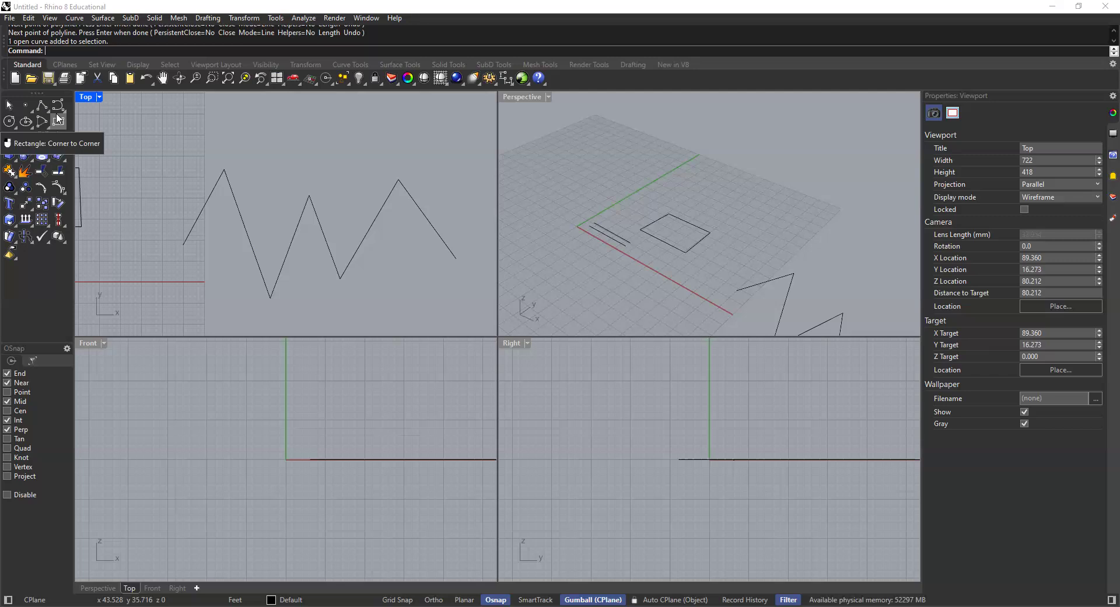
# Detach the Curve tools as a floating palette and place it at the Top view's upper-left corner
pyautogui.click(64, 111)
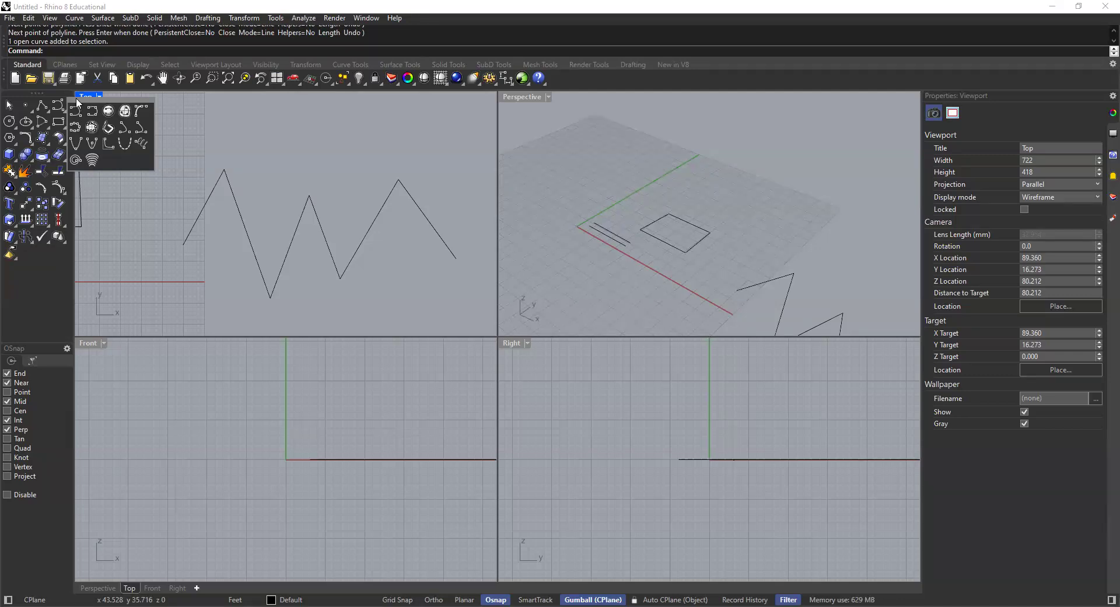
pyautogui.moveTo(77, 96); pyautogui.dragTo(180, 116)
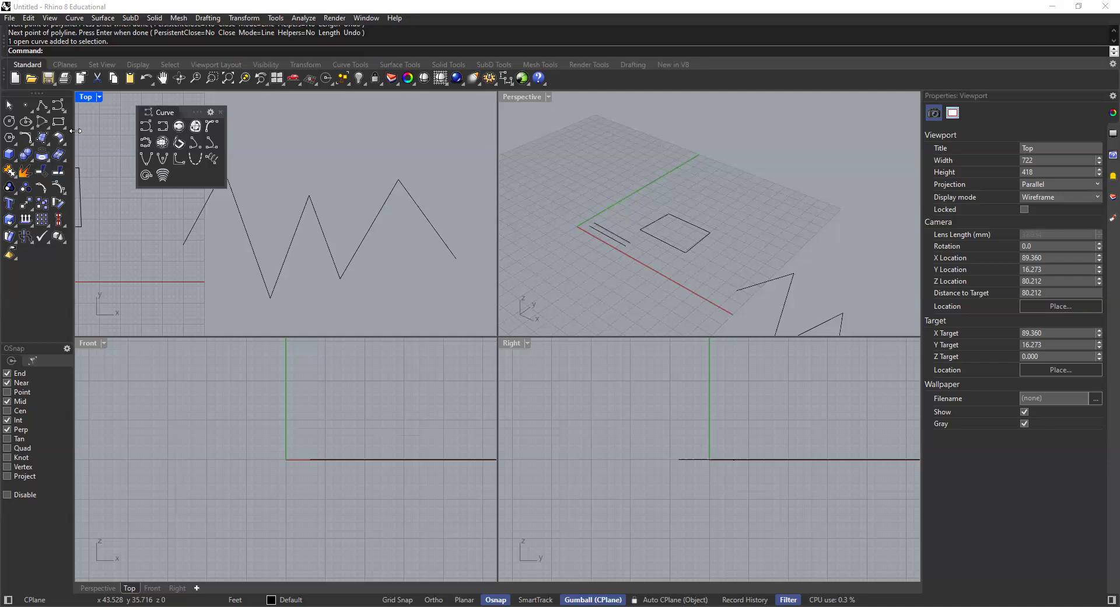
pyautogui.moveTo(147, 106); pyautogui.dragTo(101, 99)
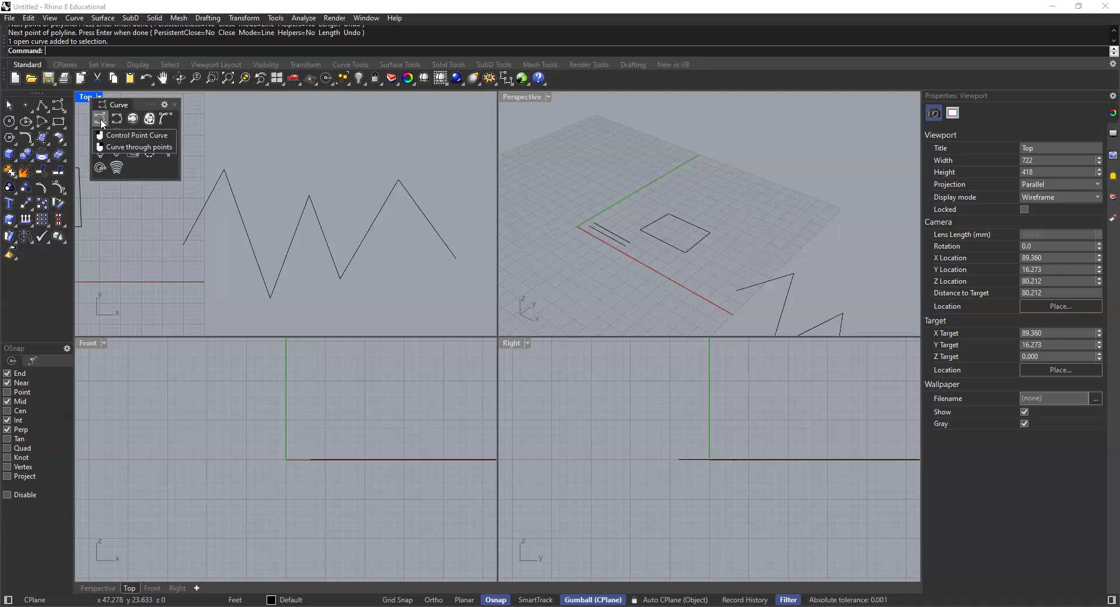
# Draw an open degree-3 control point curve in the Top view, placing its points on the seven vertices of the zigzag polyline
pyautogui.click(101, 120)
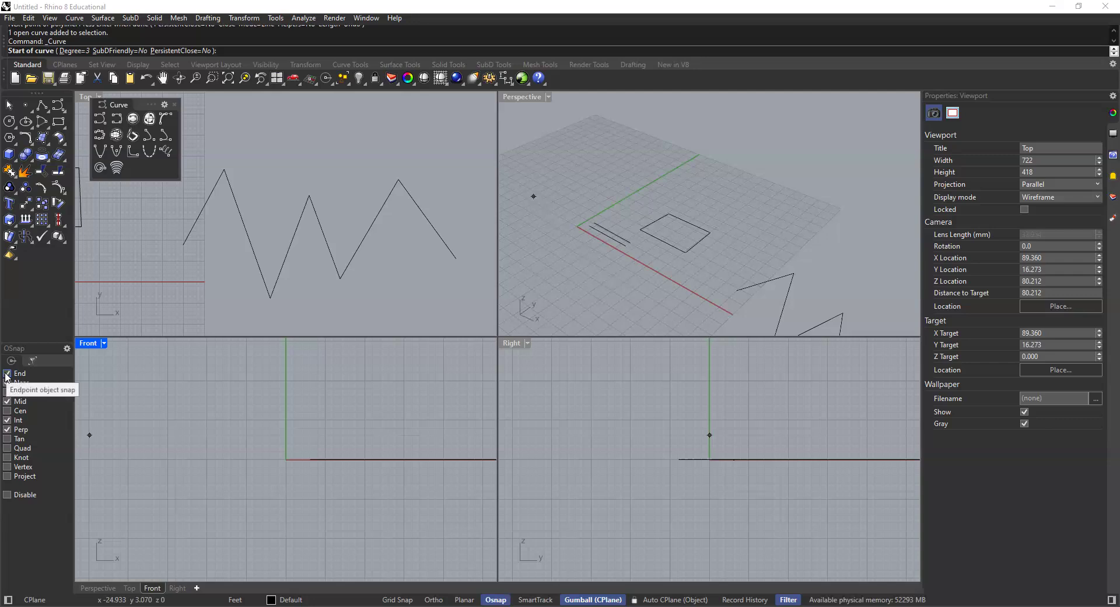
pyautogui.click(184, 245)
pyautogui.click(224, 170)
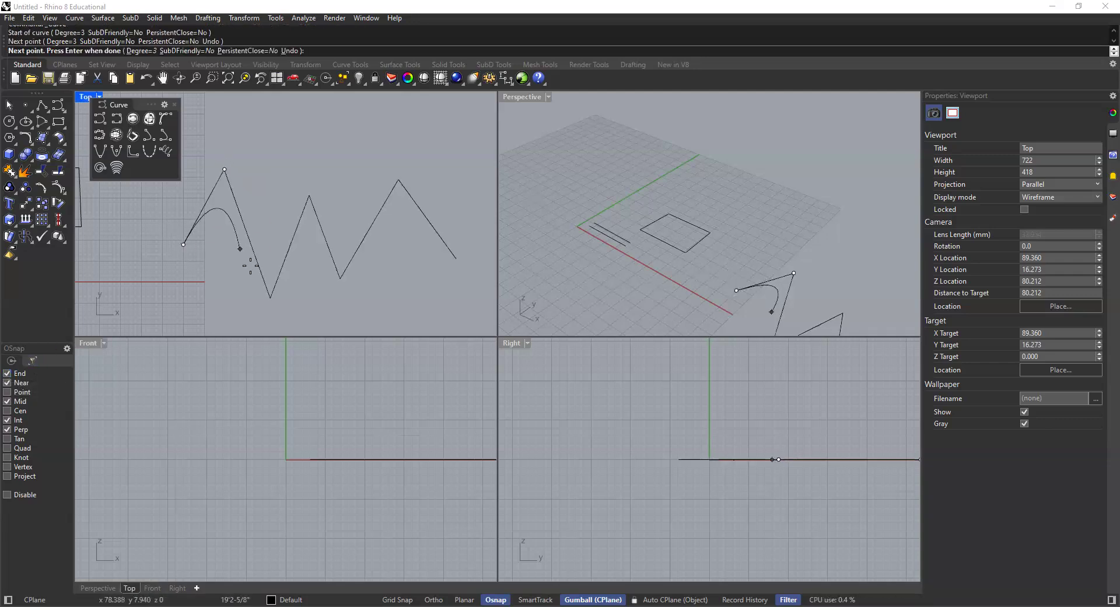
pyautogui.click(270, 298)
pyautogui.click(309, 196)
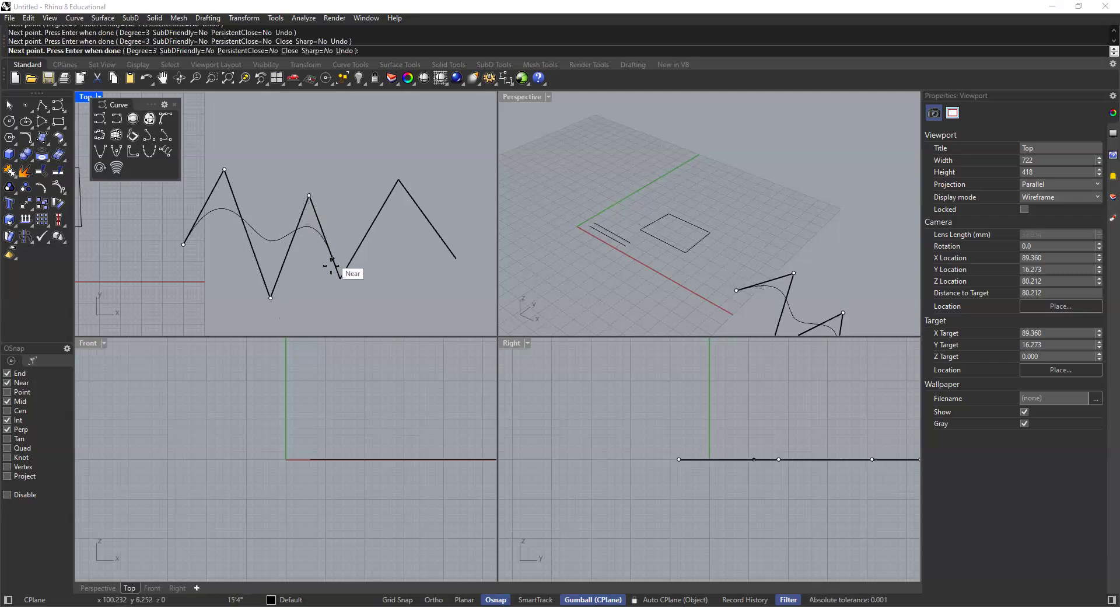
pyautogui.click(340, 278)
pyautogui.click(399, 180)
pyautogui.click(455, 258)
pyautogui.press('Return')
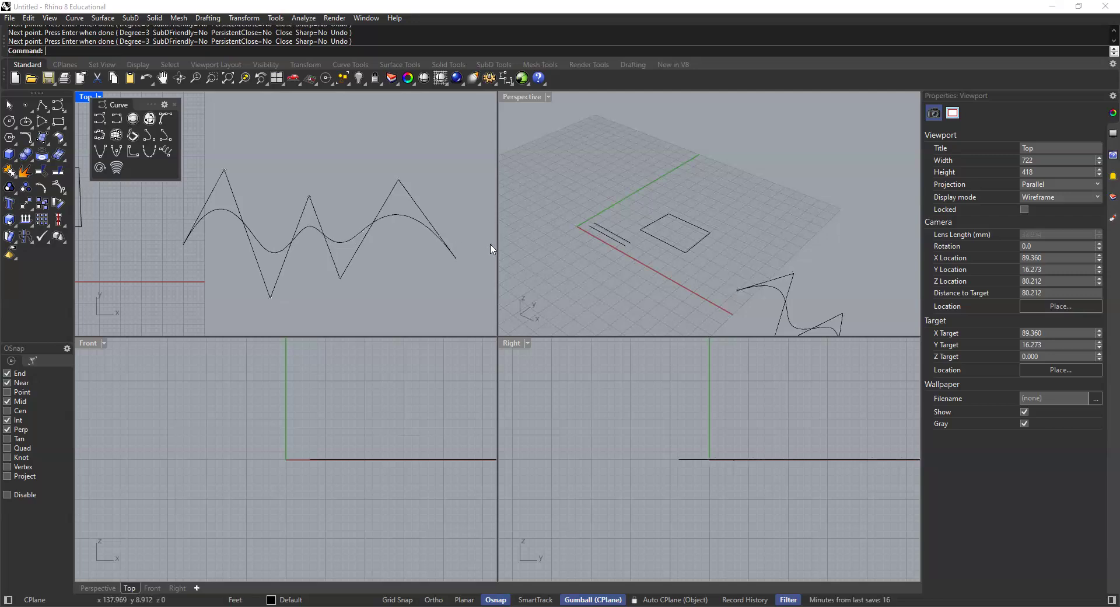
# Try moving the control point curve below the zigzag polyline in the Top view, and undo the move
pyautogui.click(344, 246)
pyautogui.scroll(-2, 279, 172)
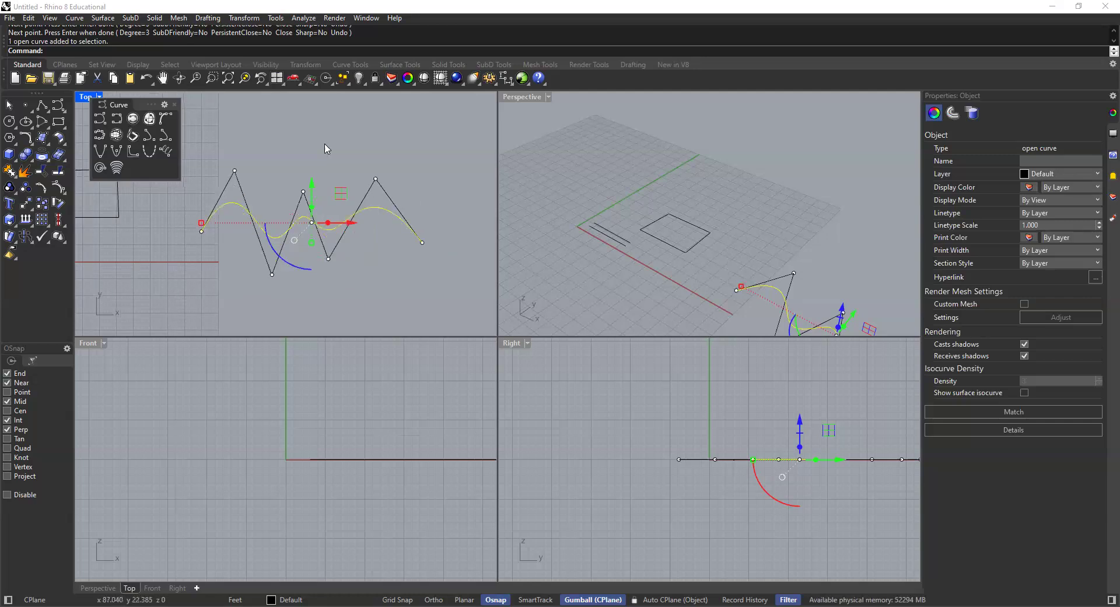
pyautogui.click(284, 239)
pyautogui.moveTo(386, 181); pyautogui.dragTo(398, 198, button='right')
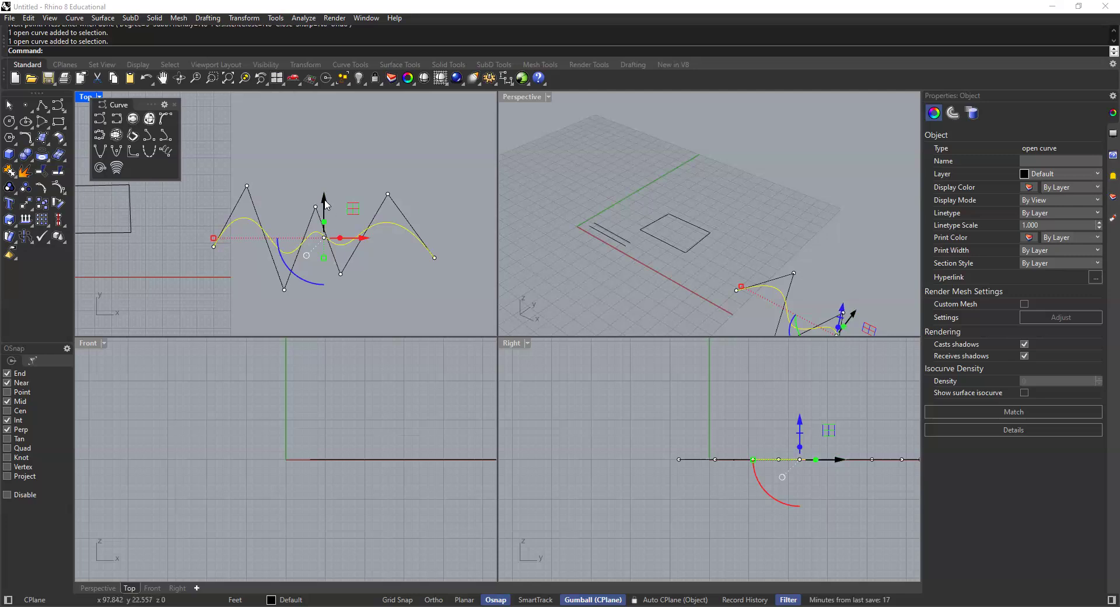
pyautogui.moveTo(325, 202); pyautogui.dragTo(288, 249)
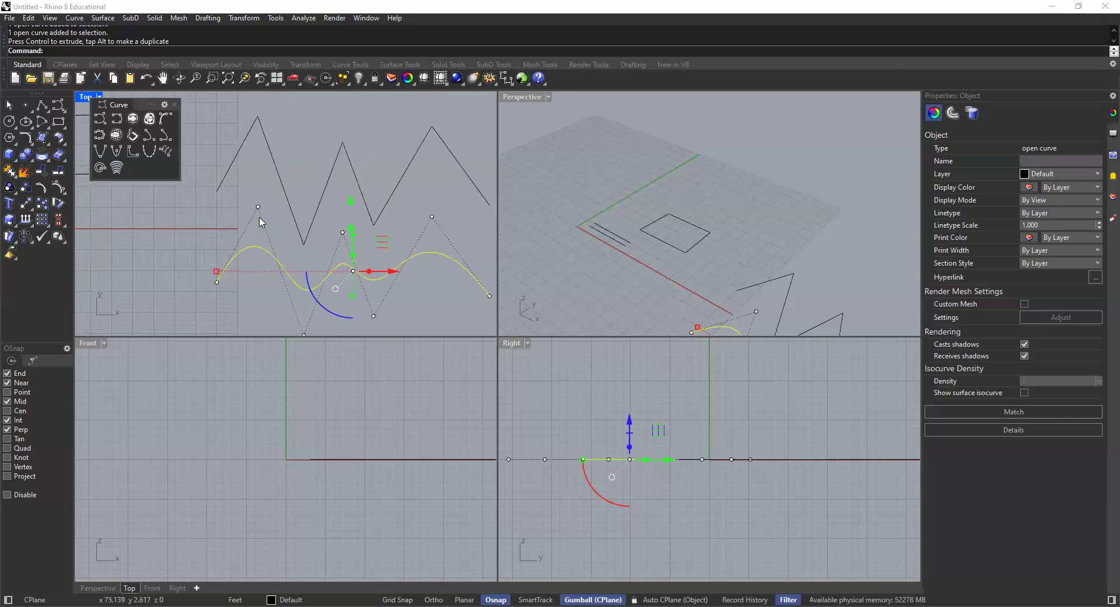
pyautogui.hotkey('ctrl', 'z')
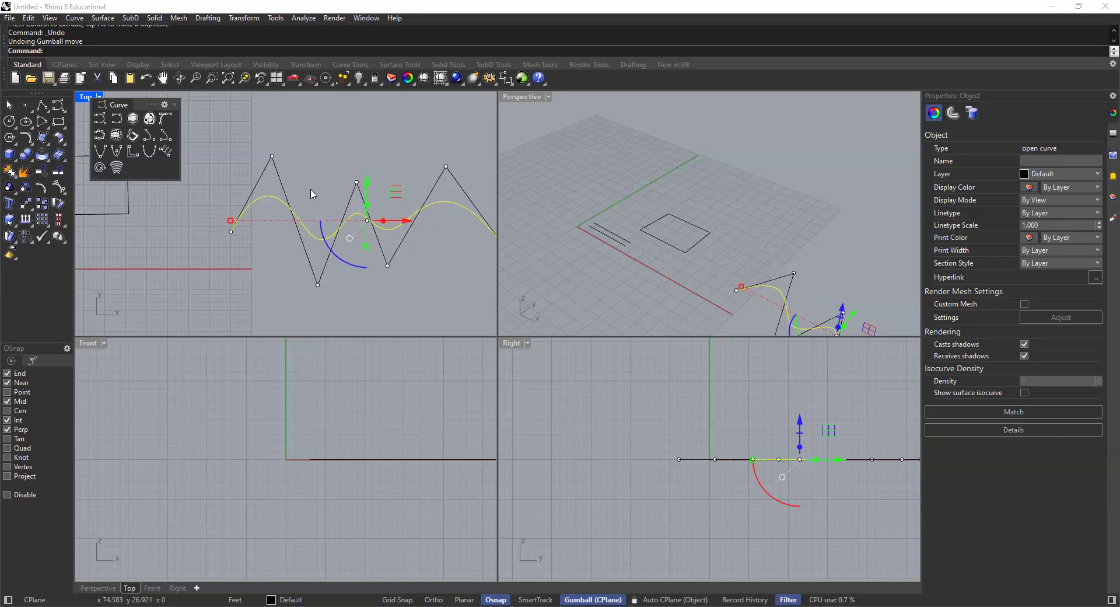
# Try moving the control point above the control point curve's first peak, and undo the moves
pyautogui.click(271, 158)
pyautogui.moveTo(271, 157); pyautogui.dragTo(317, 176)
pyautogui.scroll(-2, 361, 176)
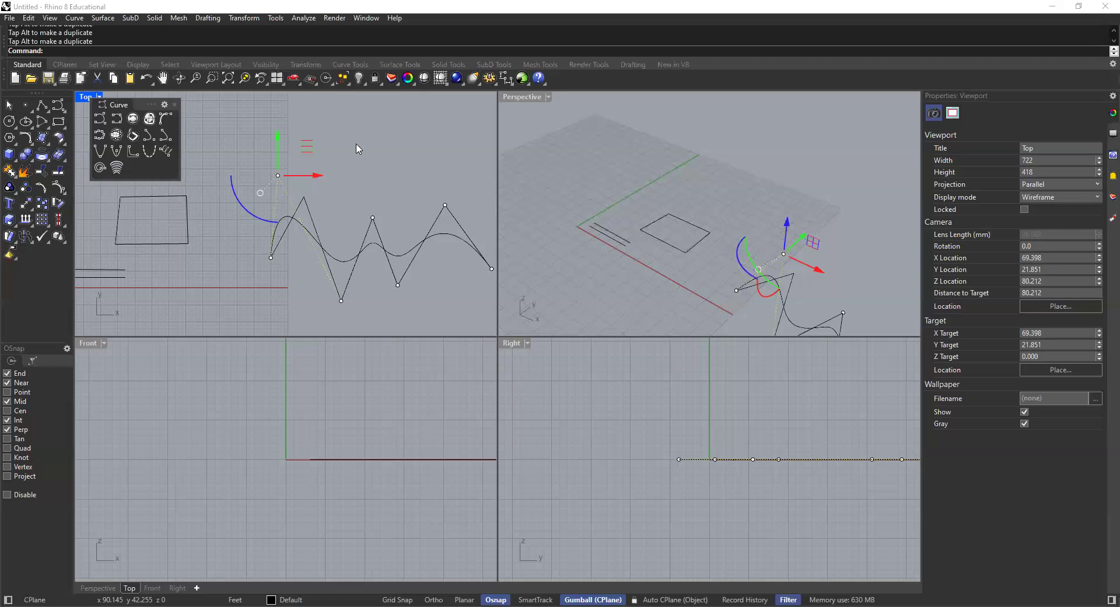
pyautogui.hotkey('ctrl', 'z')
pyautogui.hotkey('ctrl', 'z')
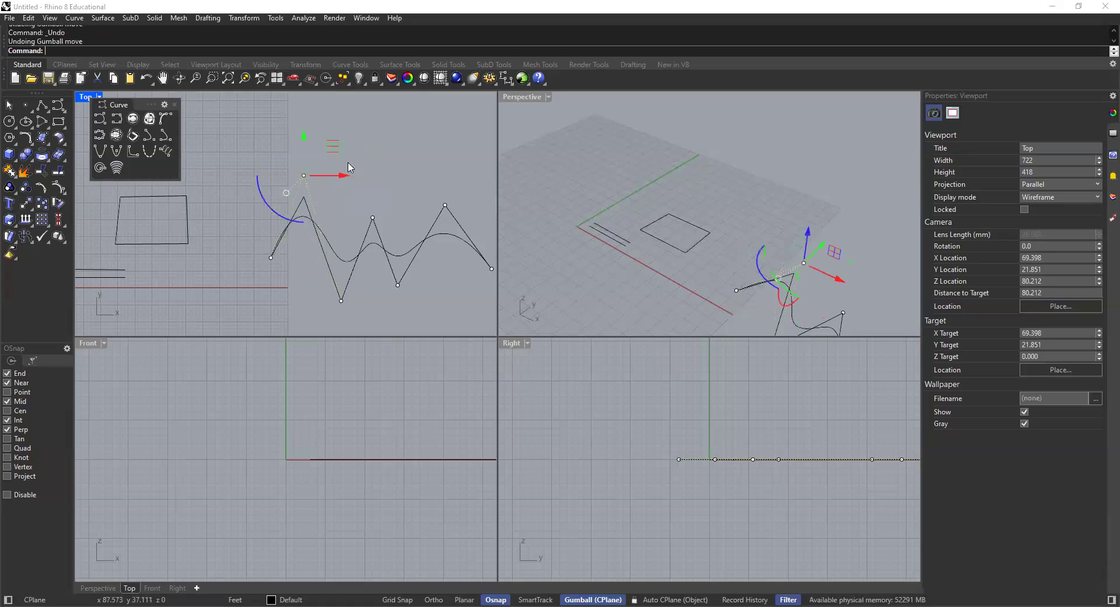
pyautogui.scroll(2, 327, 247)
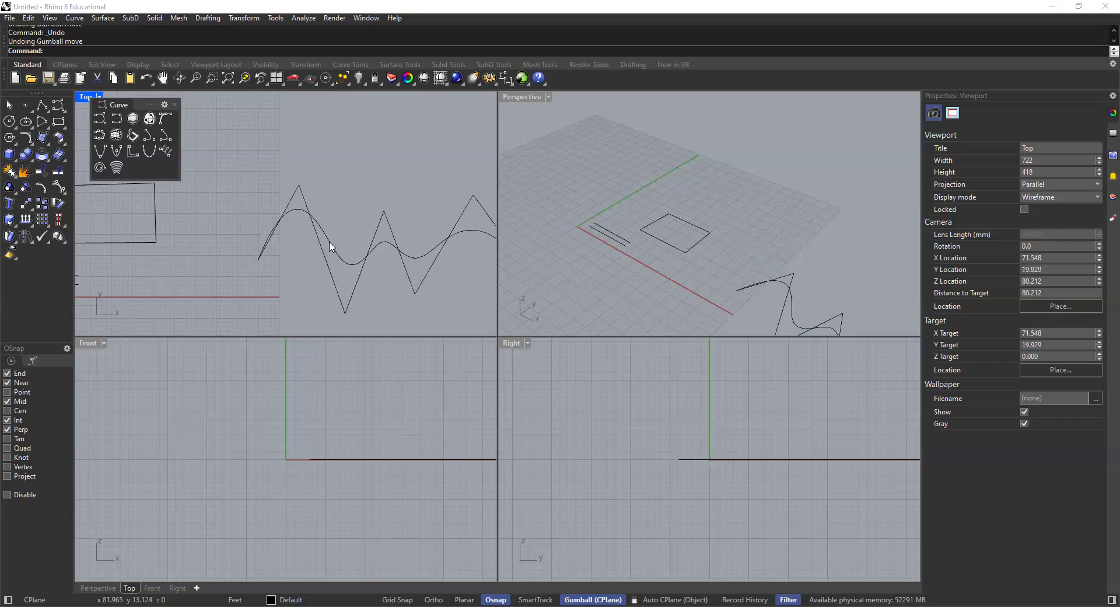
pyautogui.click(332, 248)
pyautogui.scroll(-1, 345, 196)
pyautogui.moveTo(353, 234); pyautogui.dragTo(302, 235, button='right')
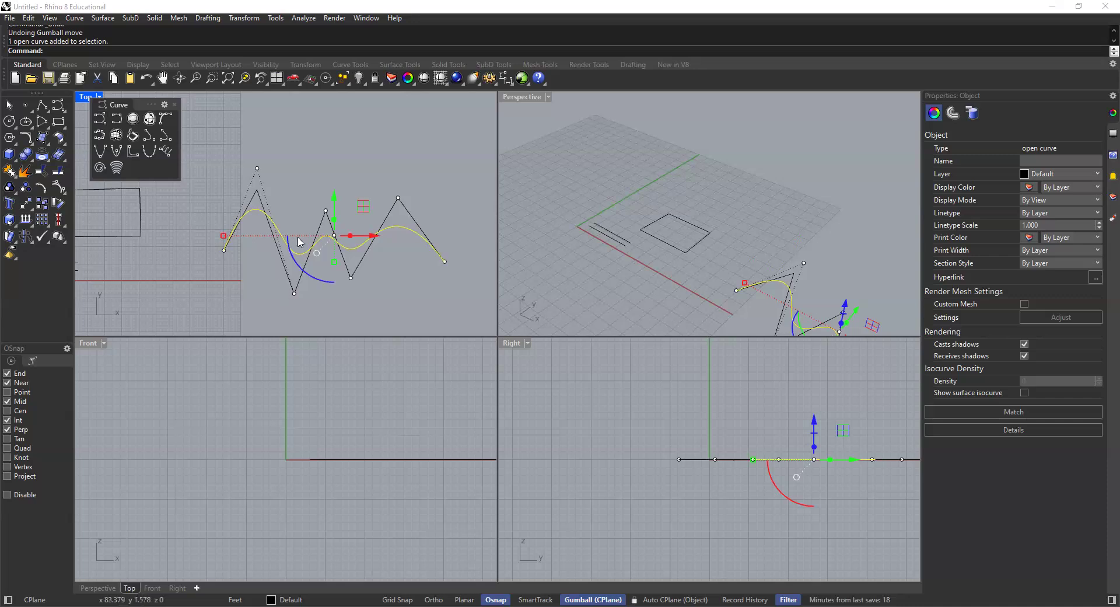
pyautogui.hotkey('ctrl', 'z')
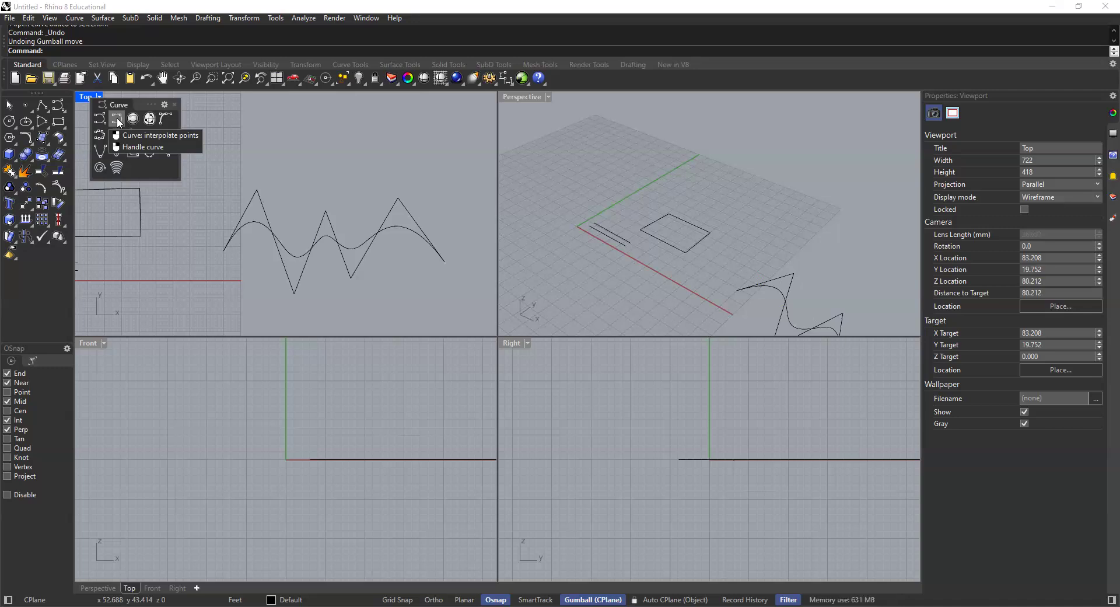
# Draw an open degree-3 interpolated curve in the Top view through the seven vertices of the zigzag polyline
pyautogui.click(116, 117)
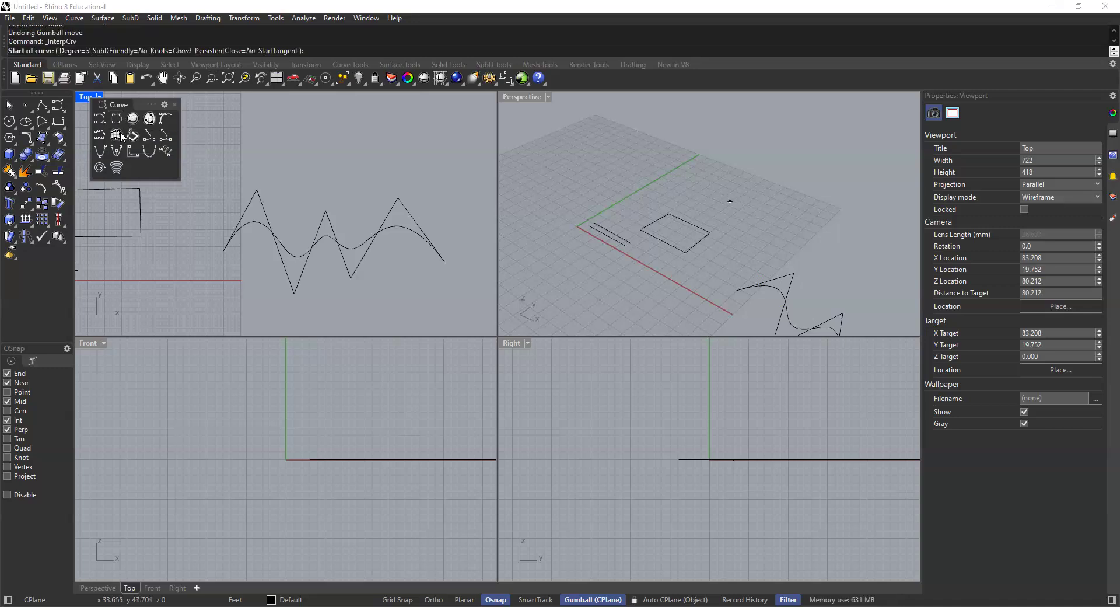
pyautogui.click(222, 251)
pyautogui.click(258, 190)
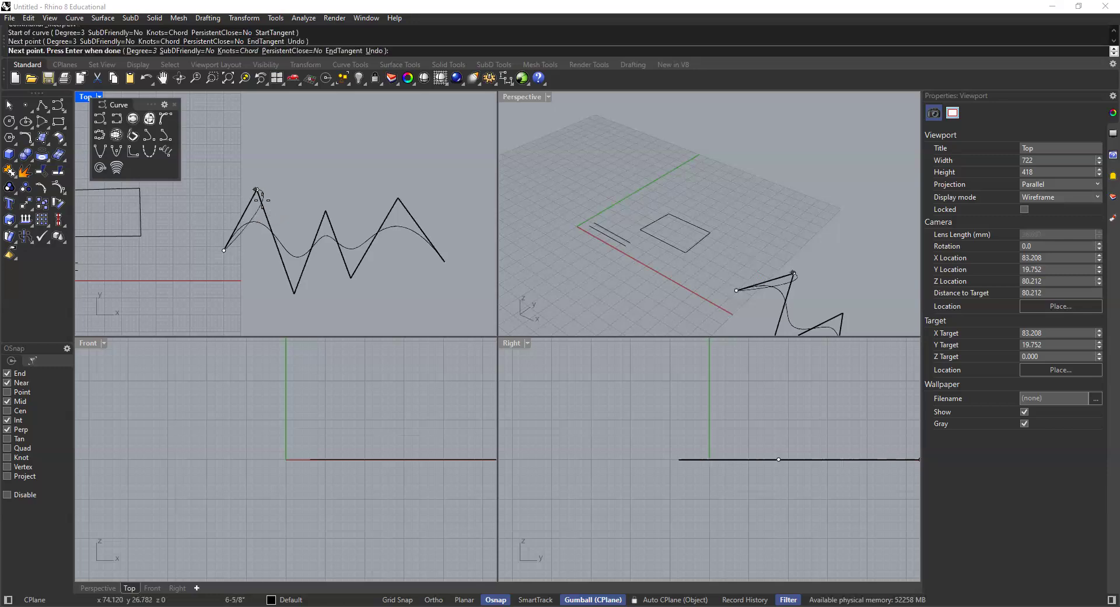
pyautogui.click(294, 293)
pyautogui.click(325, 210)
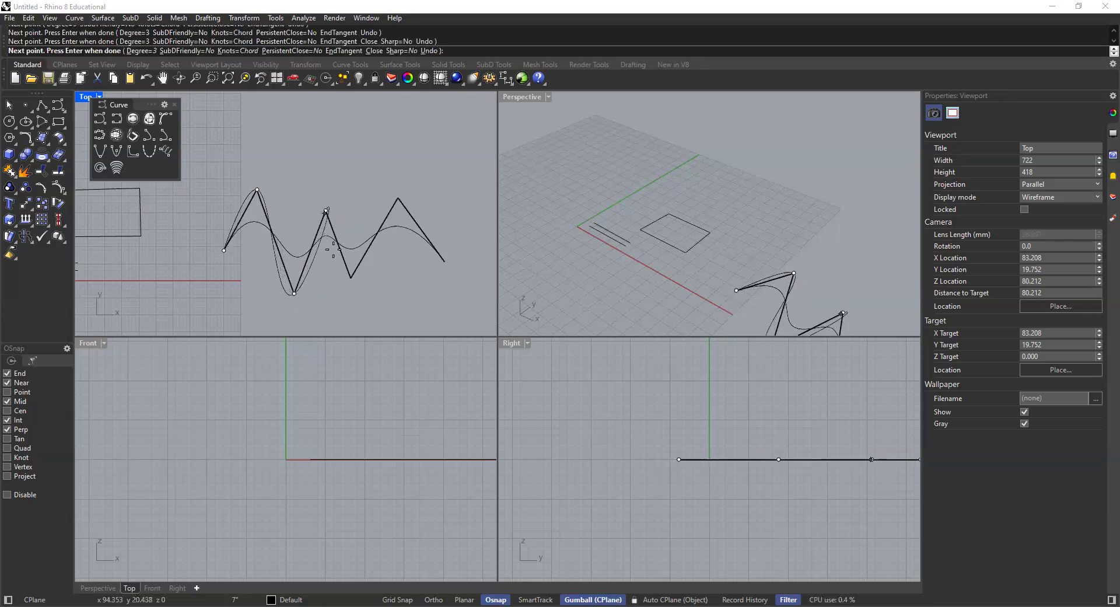
pyautogui.click(351, 277)
pyautogui.click(398, 197)
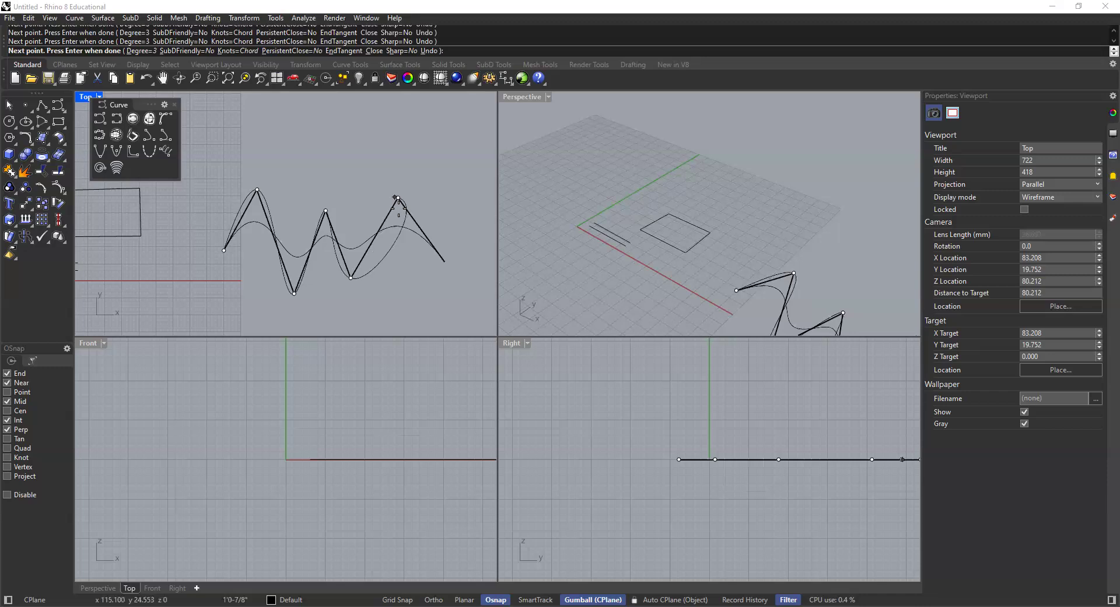
pyautogui.click(442, 257)
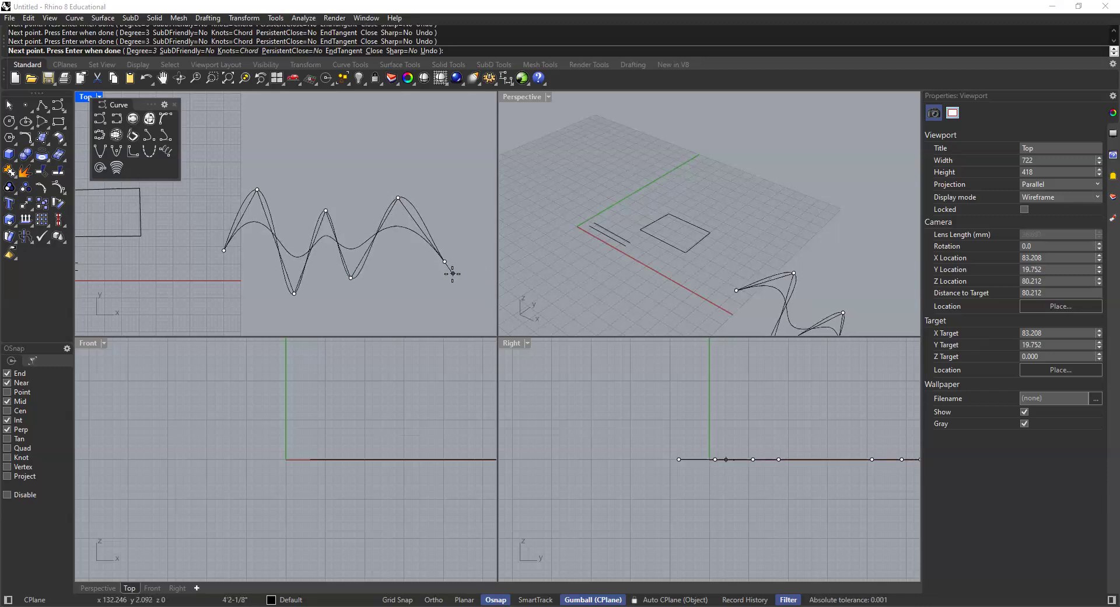
pyautogui.press('Return')
# Select the interpolated curve and the control point curve alternately to compare where their control points lie
pyautogui.click(416, 211)
pyautogui.click(390, 313)
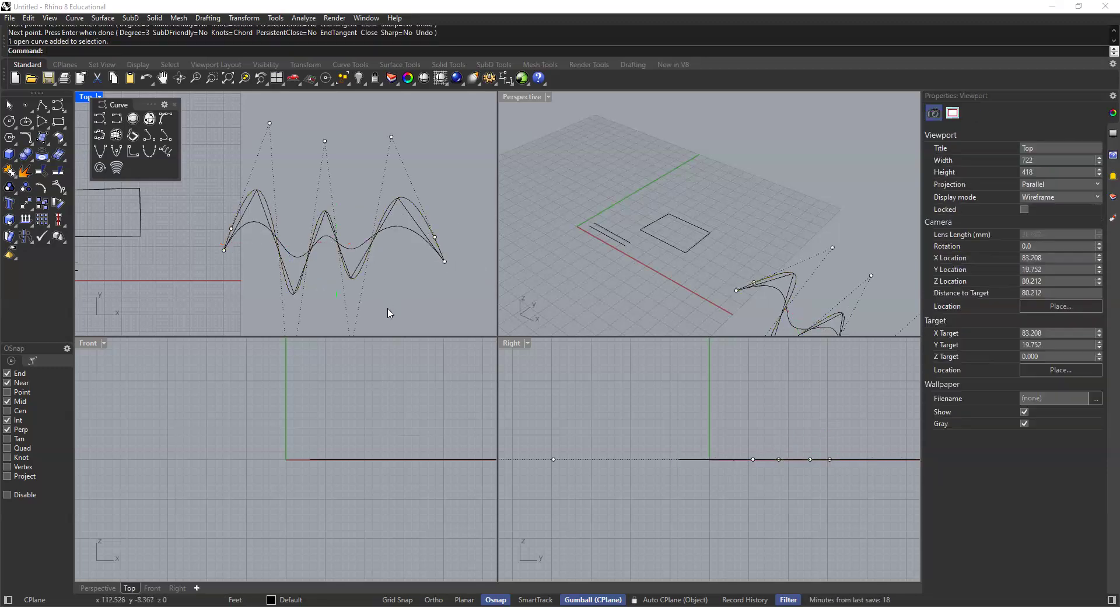
pyautogui.click(394, 232)
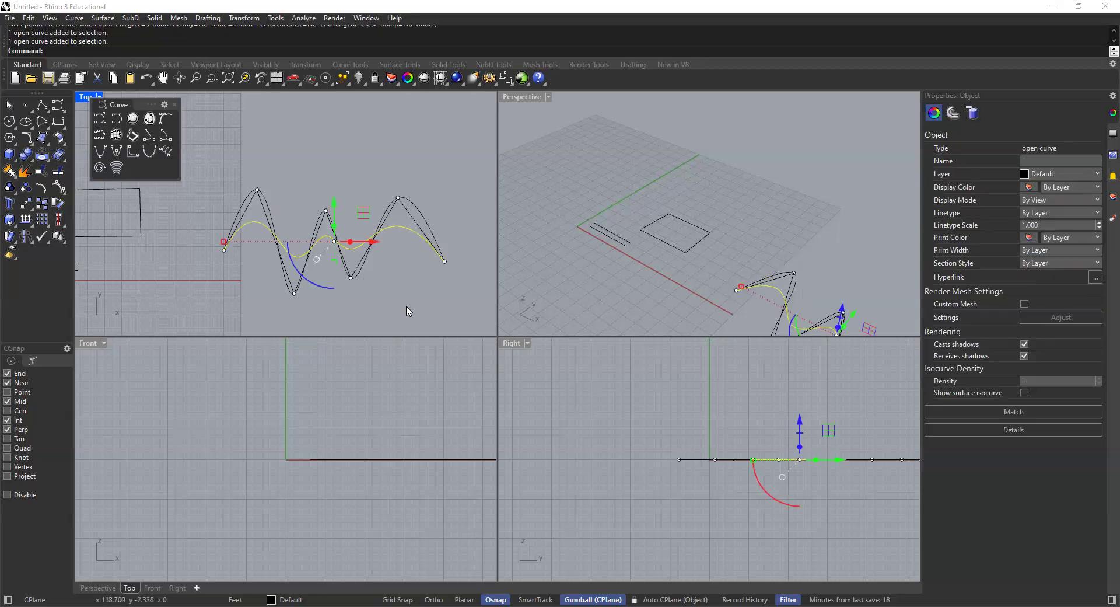
pyautogui.click(408, 309)
pyautogui.moveTo(302, 282); pyautogui.dragTo(362, 267, button='right')
pyautogui.click(362, 268)
pyautogui.click(314, 263)
pyautogui.click(320, 237)
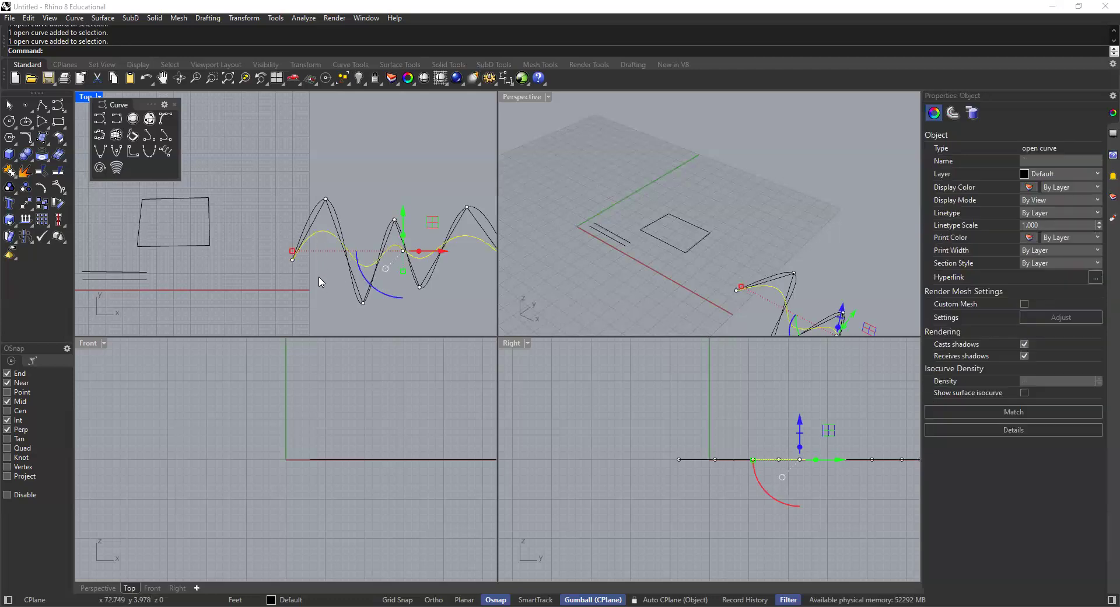
pyautogui.moveTo(321, 284); pyautogui.dragTo(303, 288, button='right')
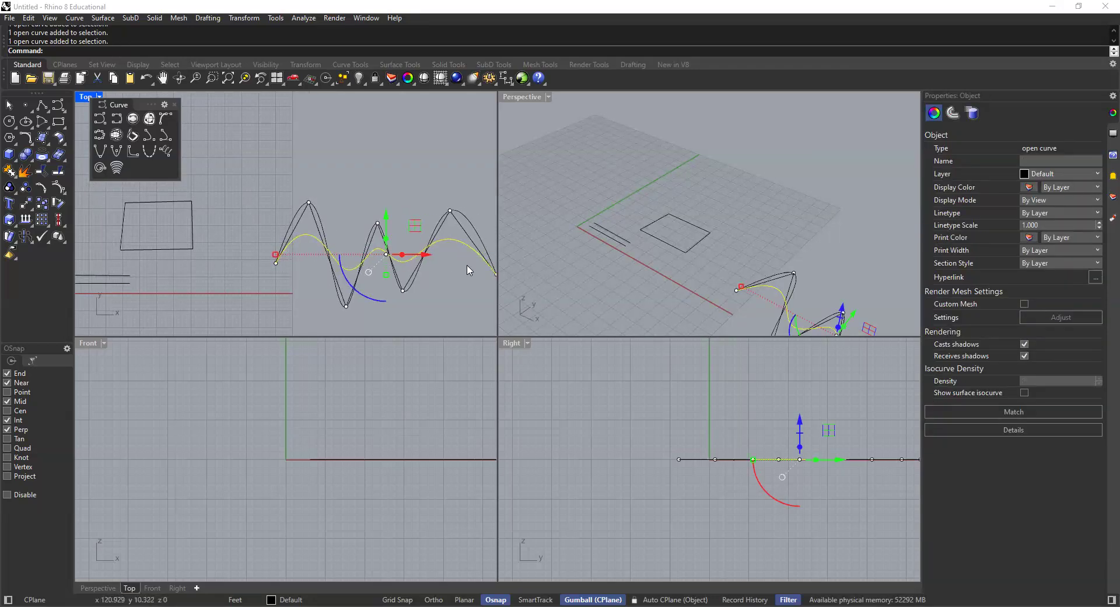
# Move the control point above the interpolated curve's first peak upward, undo the extra sideways move, and deselect it
pyautogui.click(322, 228)
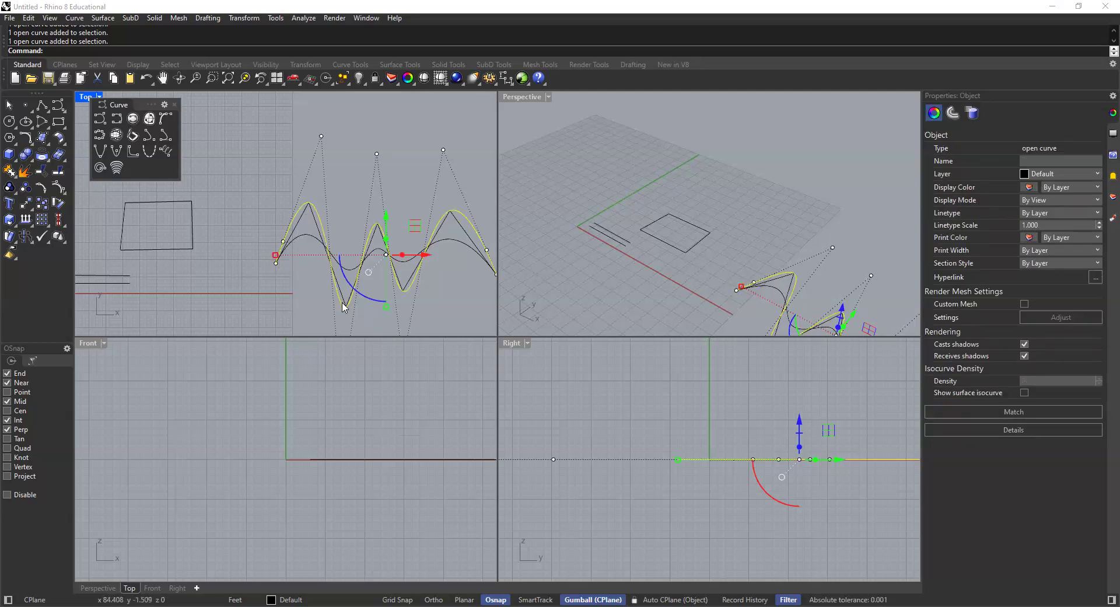
pyautogui.scroll(-2, 361, 289)
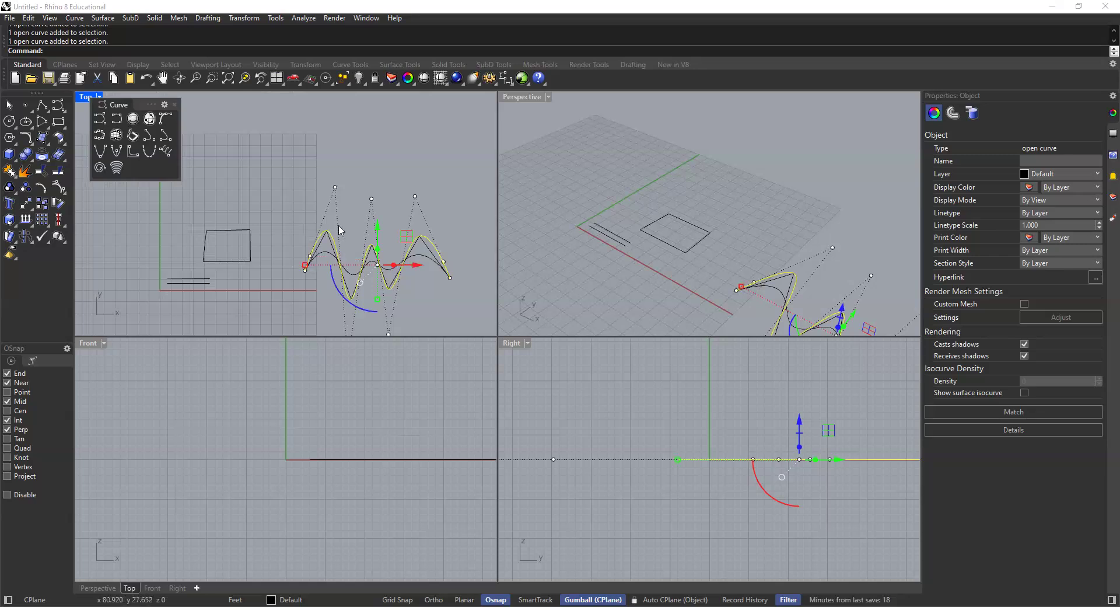
pyautogui.moveTo(339, 198); pyautogui.dragTo(320, 193, button='right')
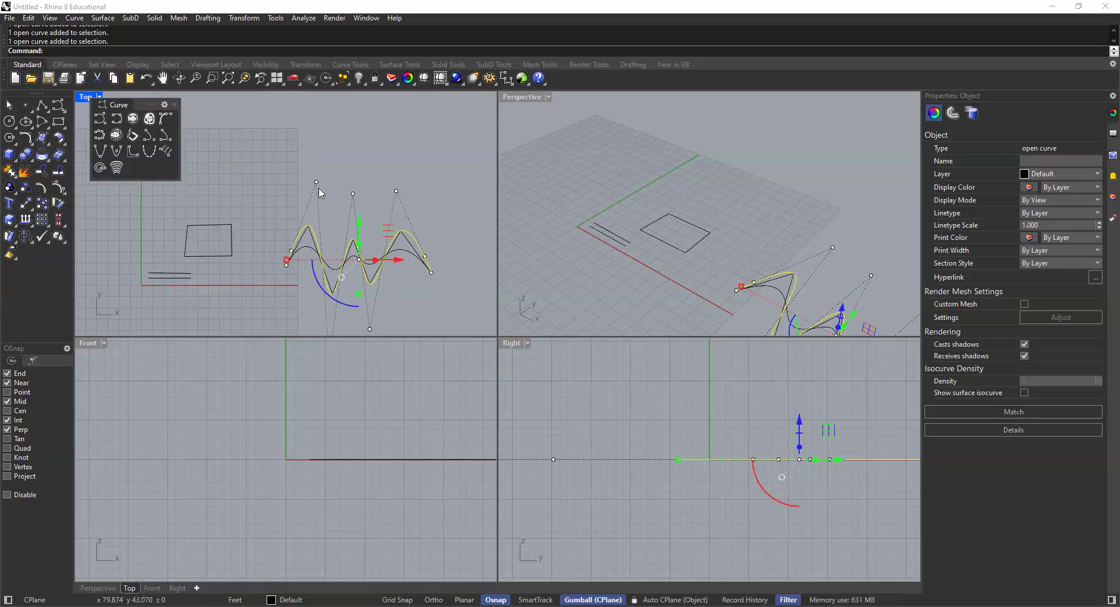
pyautogui.click(317, 183)
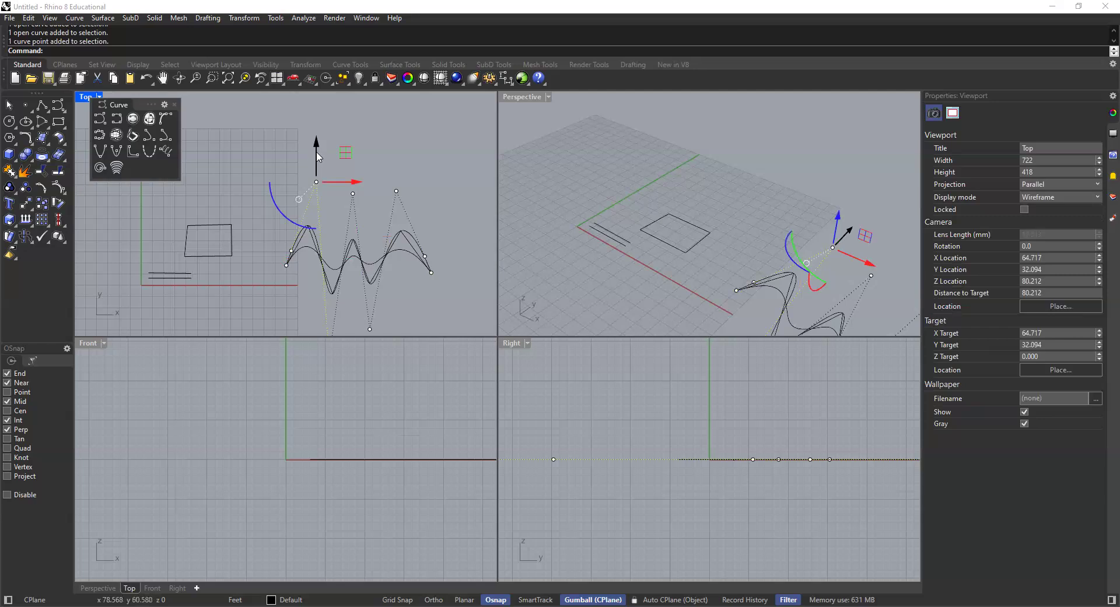
pyautogui.moveTo(320, 156)
pyautogui.mouseDown()
pyautogui.moveTo(320, 134)
pyautogui.moveTo(355, 156)
pyautogui.moveTo(316, 171)
pyautogui.mouseUp()
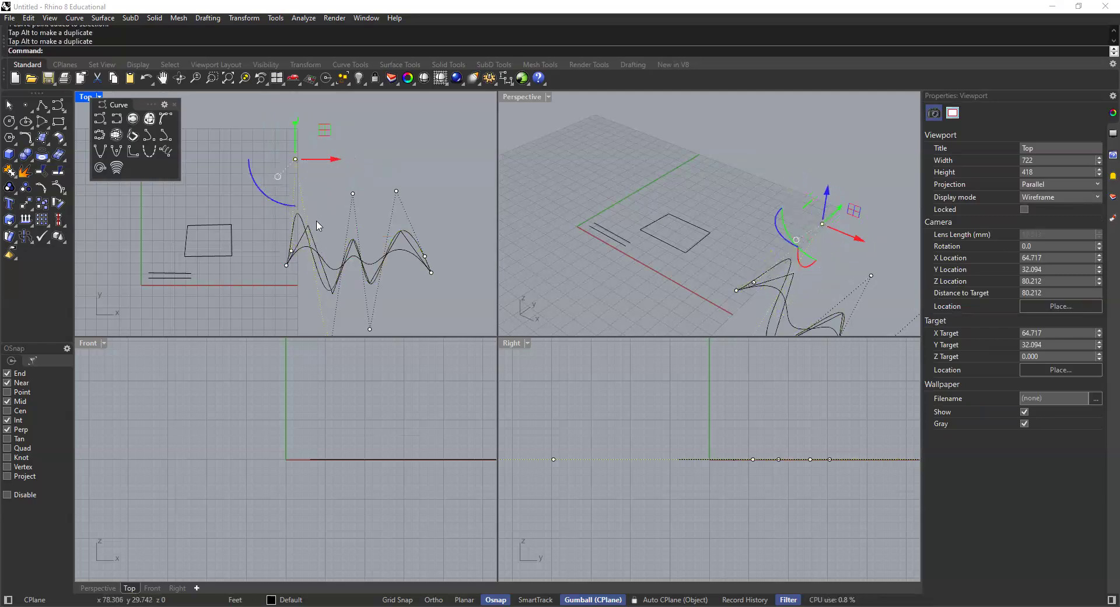
pyautogui.hotkey('ctrl', 'z')
pyautogui.press('Escape')
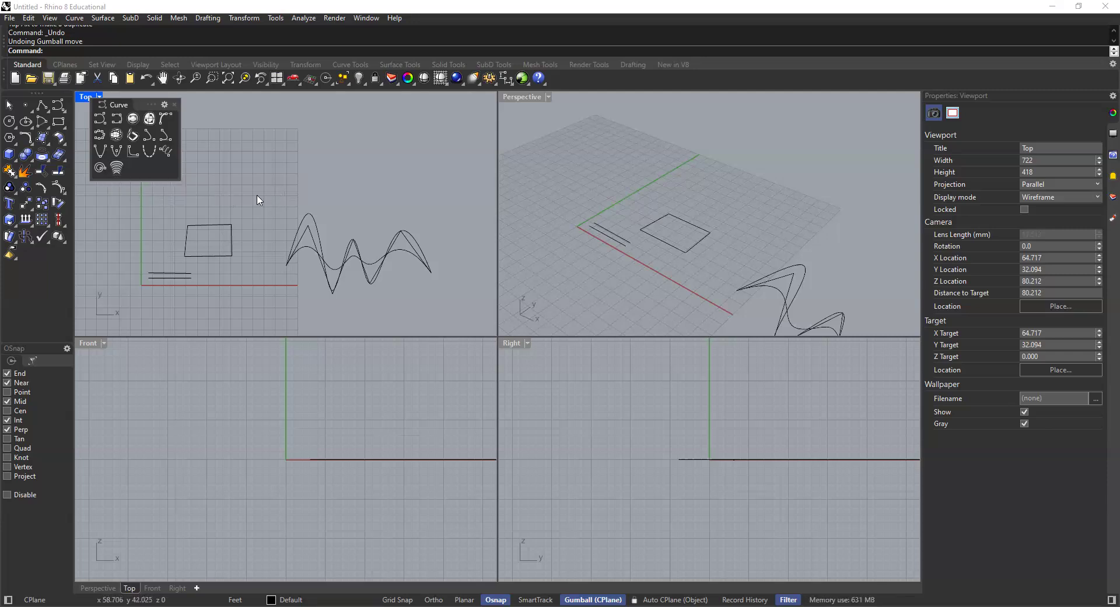
# Draw a wavy vertical interpolated curve with five points, about 60 ft tall, above the four-sided polyline in the Top view
pyautogui.scroll(-2, 249, 177)
pyautogui.moveTo(248, 174); pyautogui.dragTo(313, 247, button='right')
pyautogui.scroll(2, 283, 238)
pyautogui.click(284, 246)
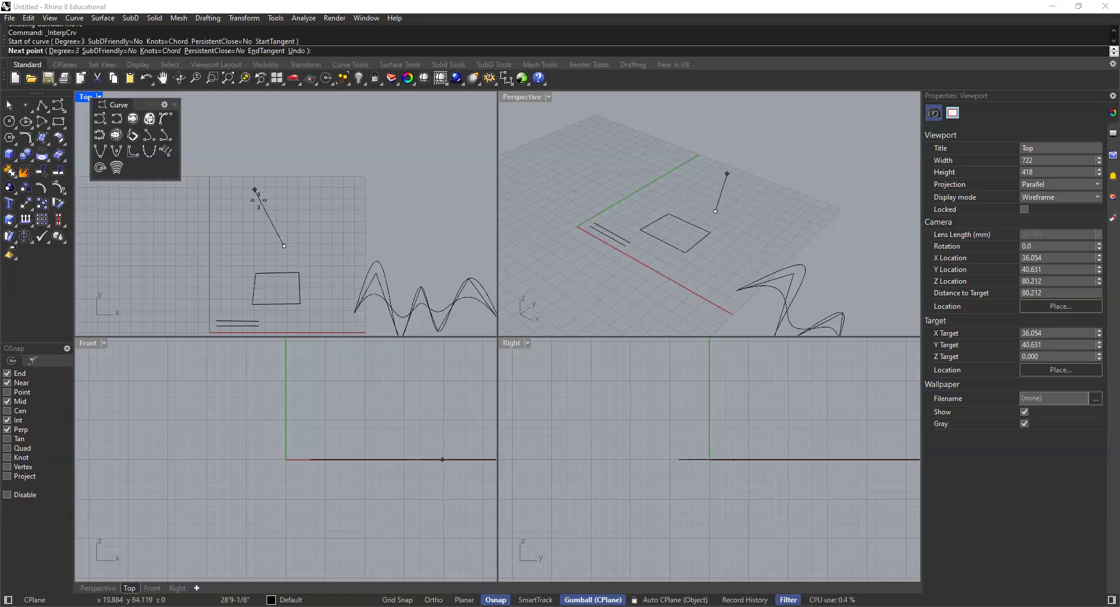
pyautogui.click(266, 213)
pyautogui.click(281, 183)
pyautogui.click(267, 144)
pyautogui.click(282, 111)
pyautogui.press('Return')
pyautogui.press('Return')
pyautogui.click(343, 247)
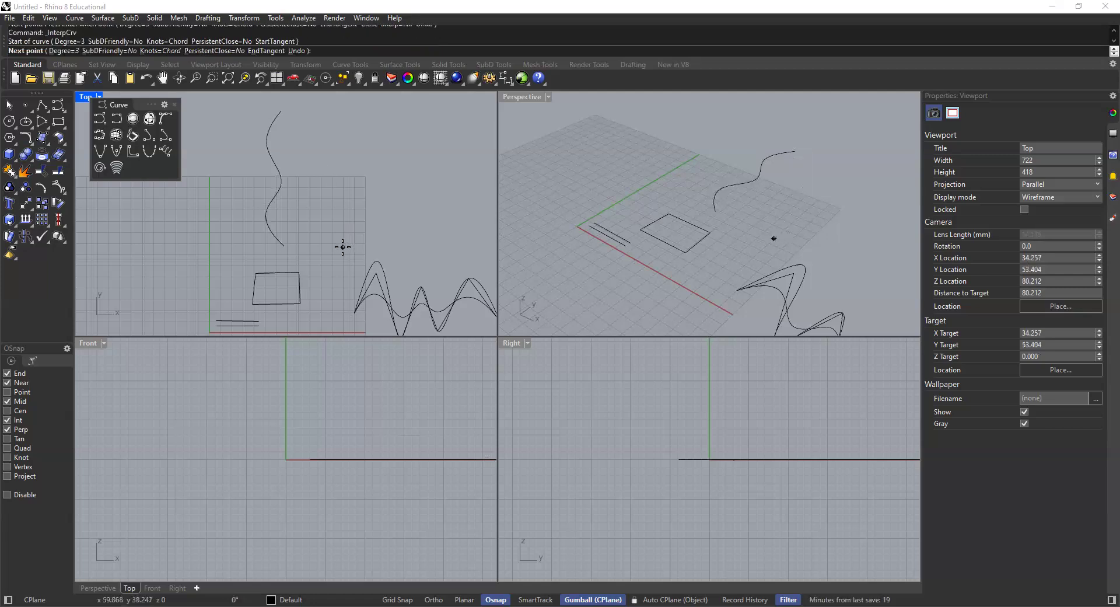
pyautogui.click(358, 214)
pyautogui.press('Escape')
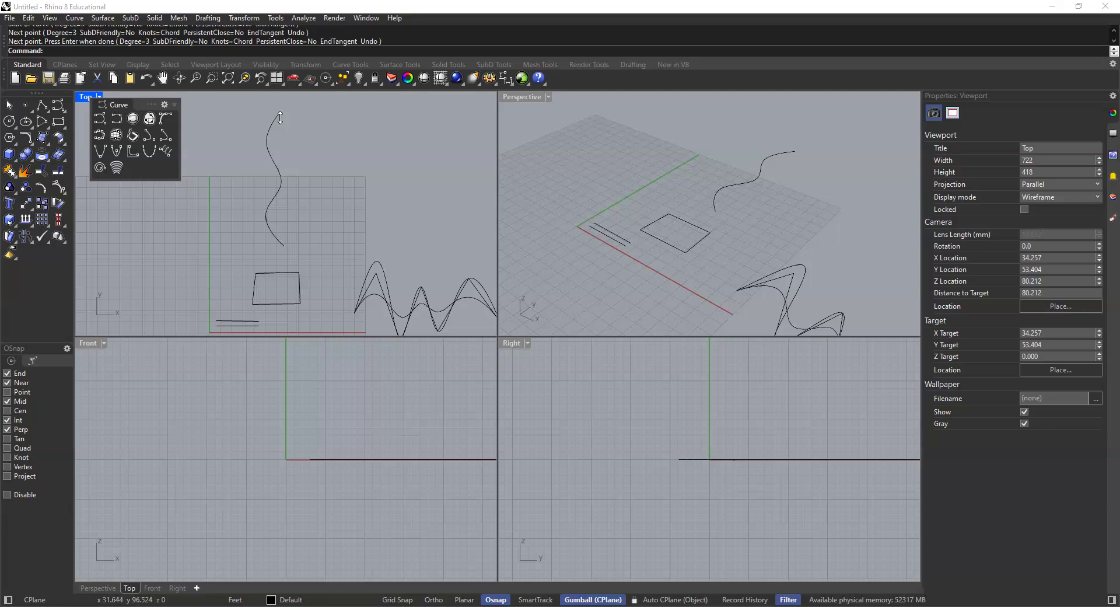
# Draw a second wavy vertical interpolated curve with six points, about 62 ft tall, to the right of the first wavy curve
pyautogui.rightClick(332, 235)
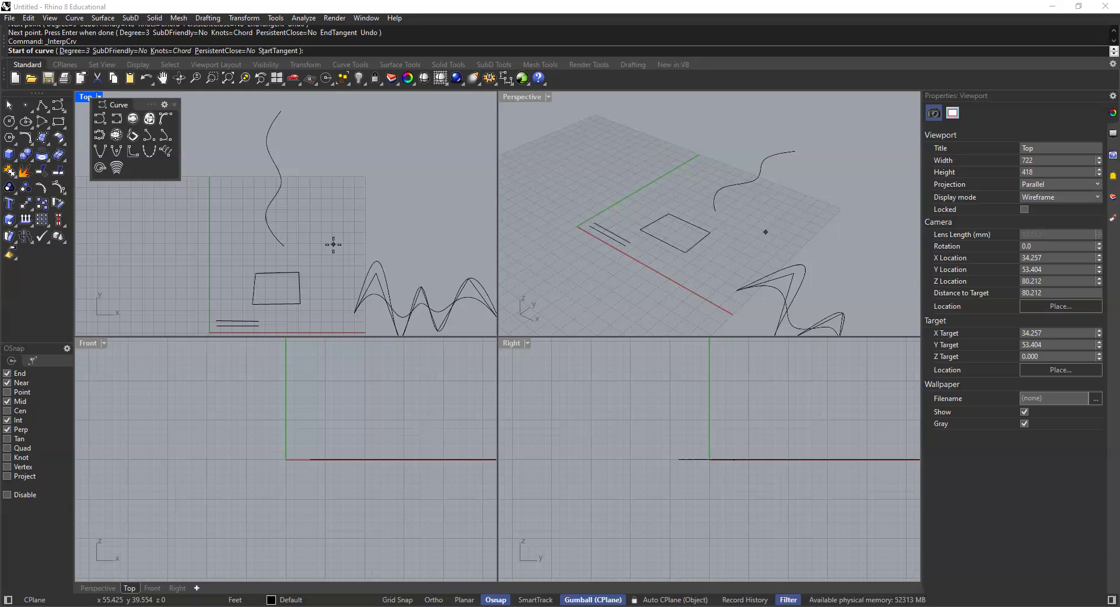
pyautogui.click(333, 244)
pyautogui.click(346, 207)
pyautogui.click(338, 175)
pyautogui.click(354, 150)
pyautogui.click(344, 130)
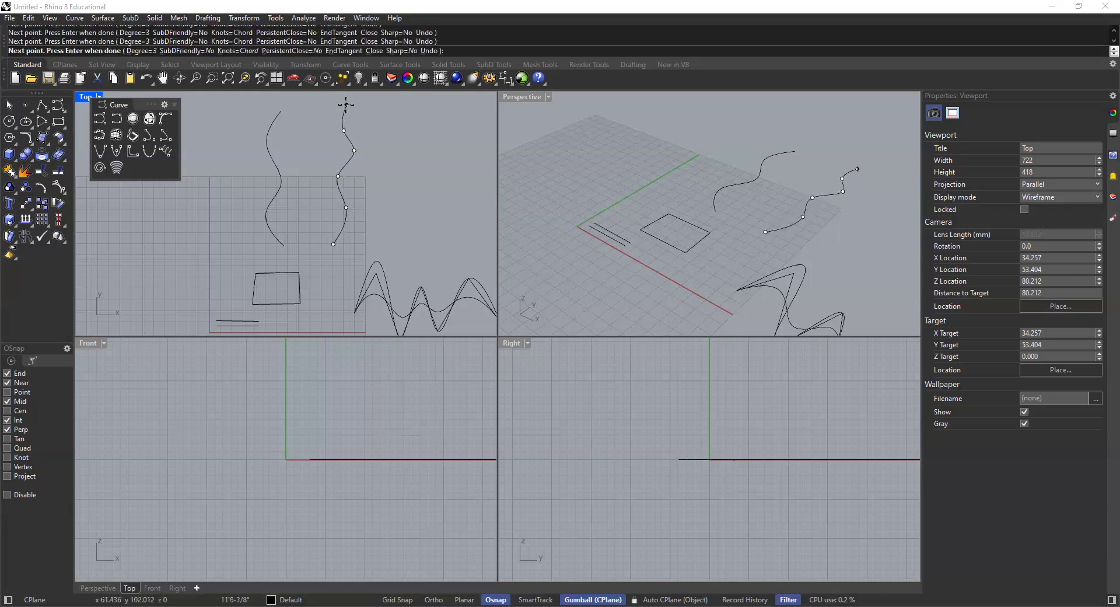
pyautogui.click(346, 105)
pyautogui.press('Return')
# Create one tween curve between the two wavy vertical curves in the Top view
pyautogui.scroll(-1, 382, 168)
pyautogui.scroll(2, 368, 181)
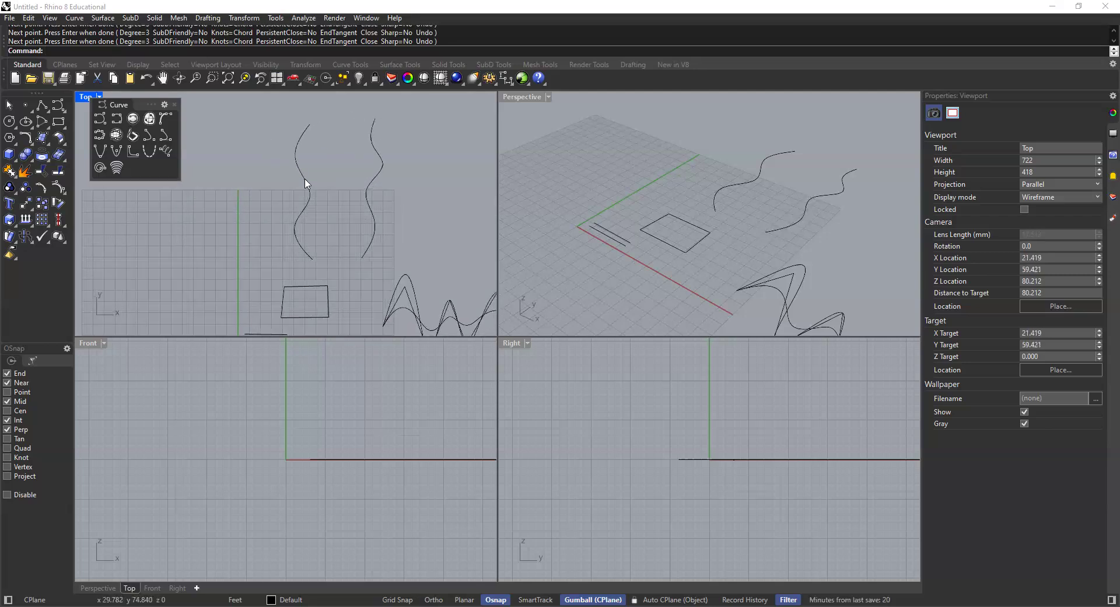
pyautogui.click(117, 168)
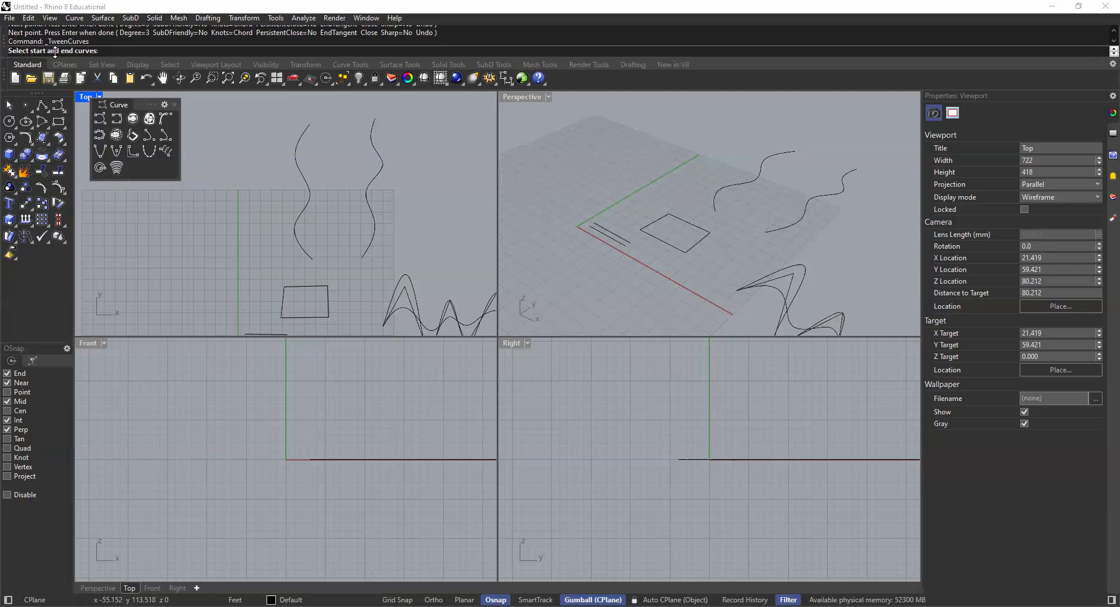
pyautogui.click(296, 163)
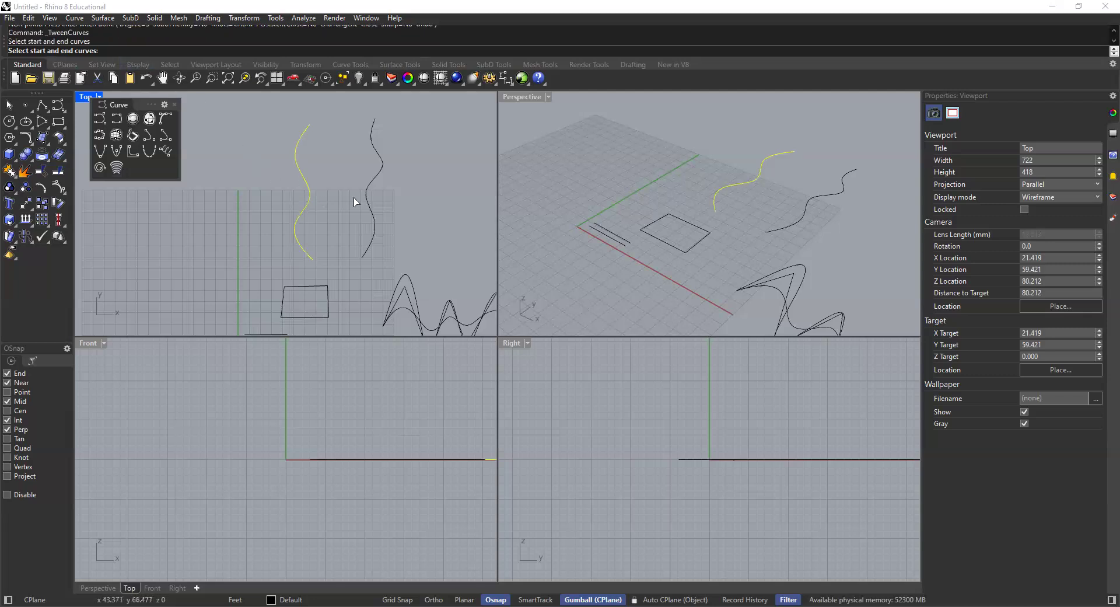
pyautogui.click(375, 177)
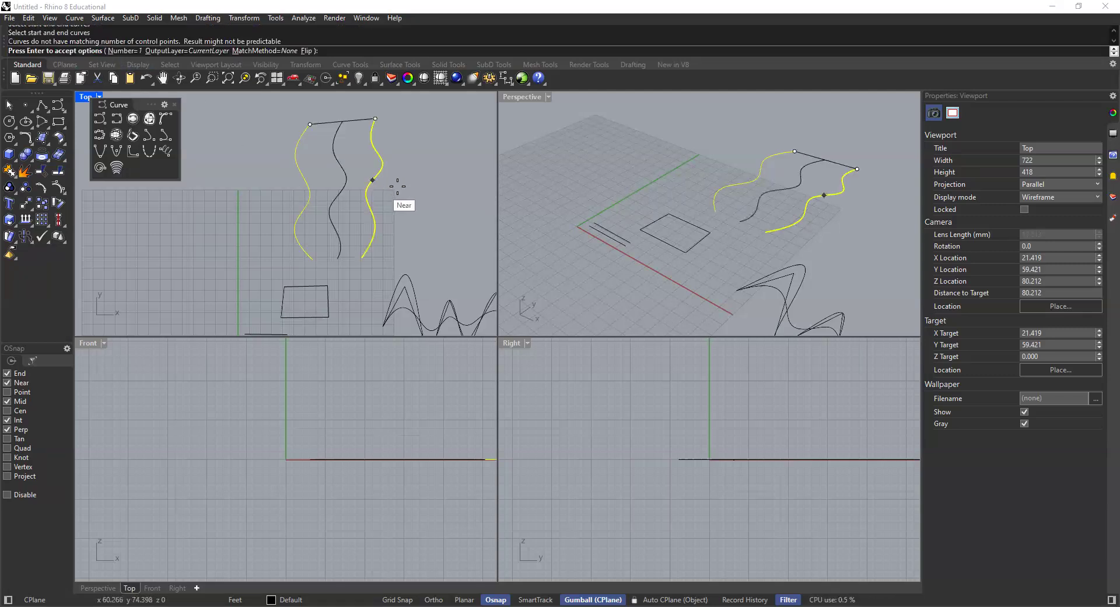
pyautogui.press('Return')
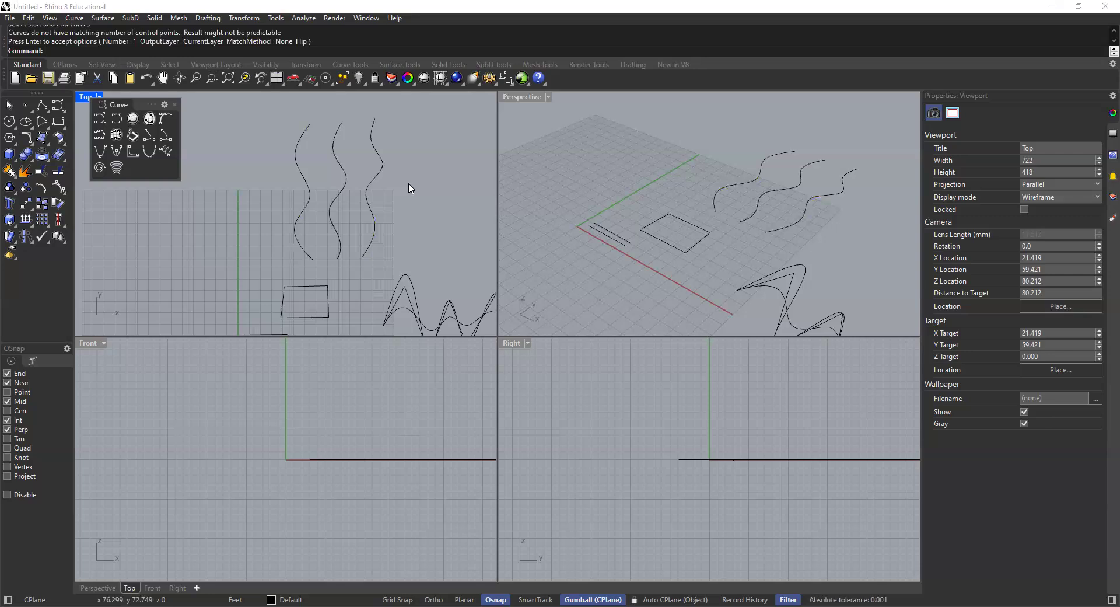
# Delete the single tween curve between the two wavy vertical curves
pyautogui.click(342, 191)
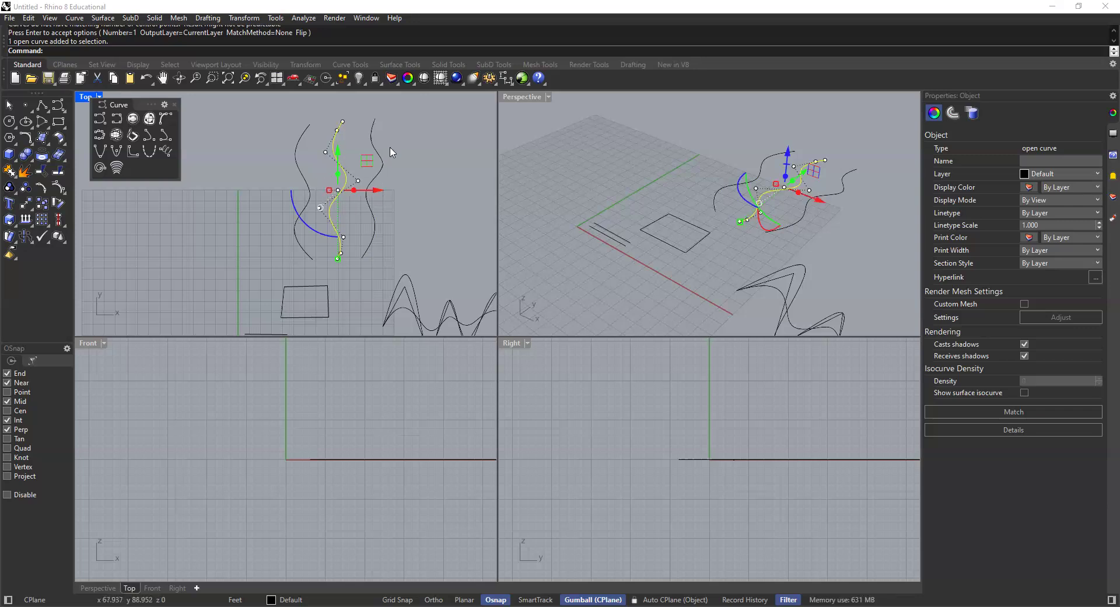
pyautogui.click(282, 159)
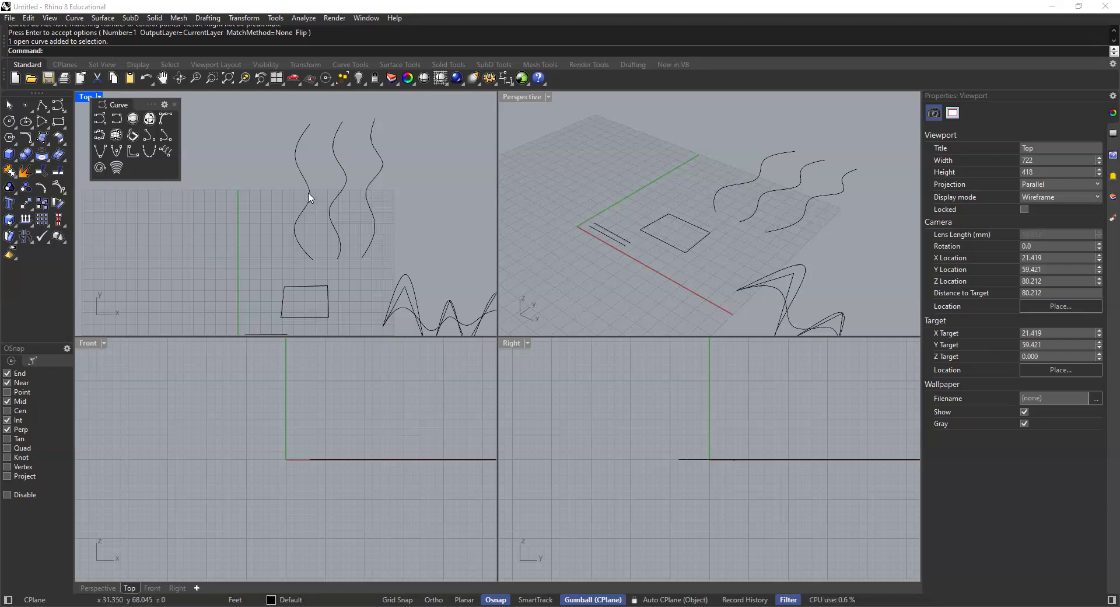
pyautogui.click(338, 168)
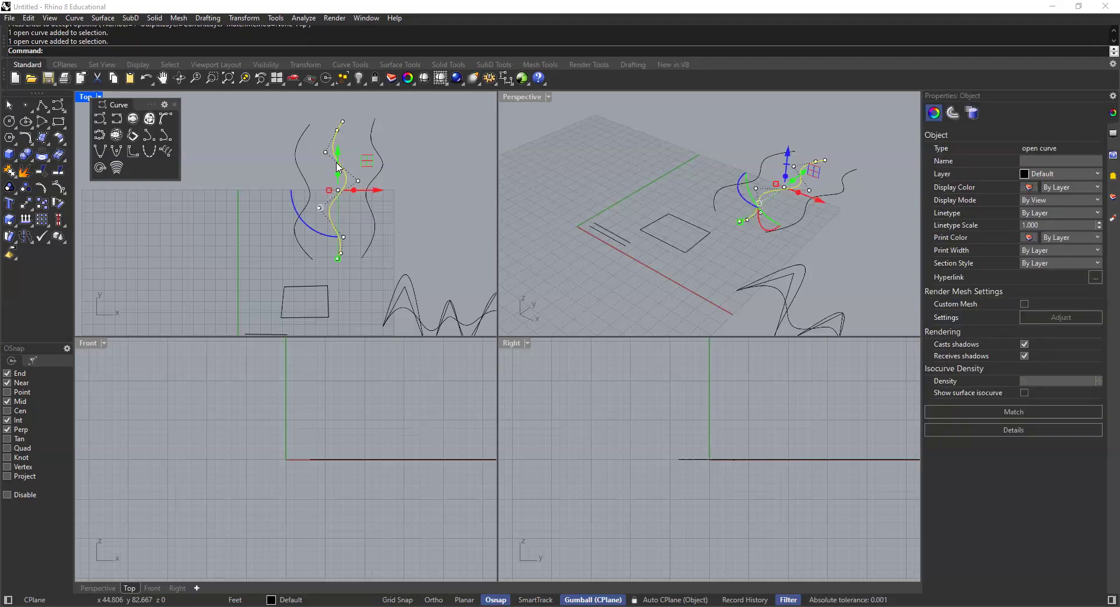
pyautogui.press('Delete')
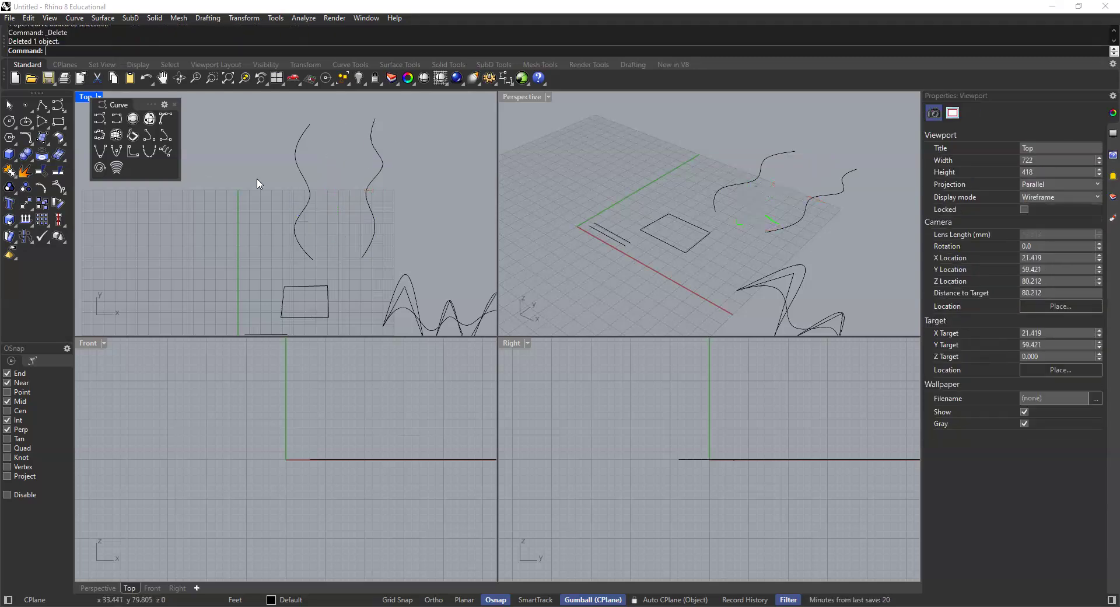
# Tween the two wavy vertical curves with the number of in-between curves set to 20
pyautogui.click(298, 146)
pyautogui.click(372, 141)
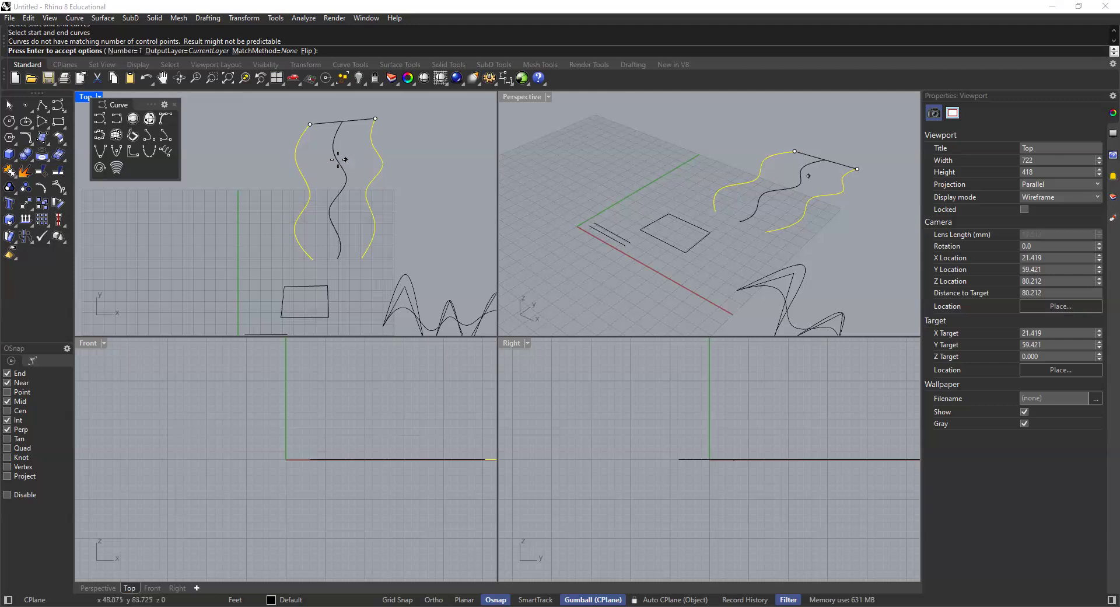
pyautogui.click(122, 51)
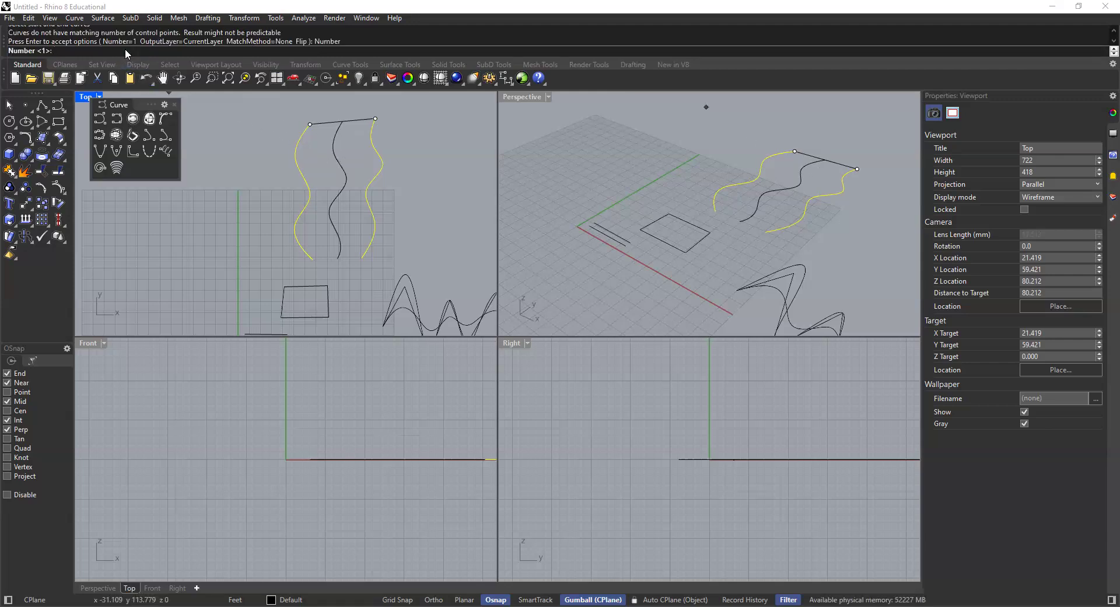
pyautogui.write('20')
pyautogui.press('Return')
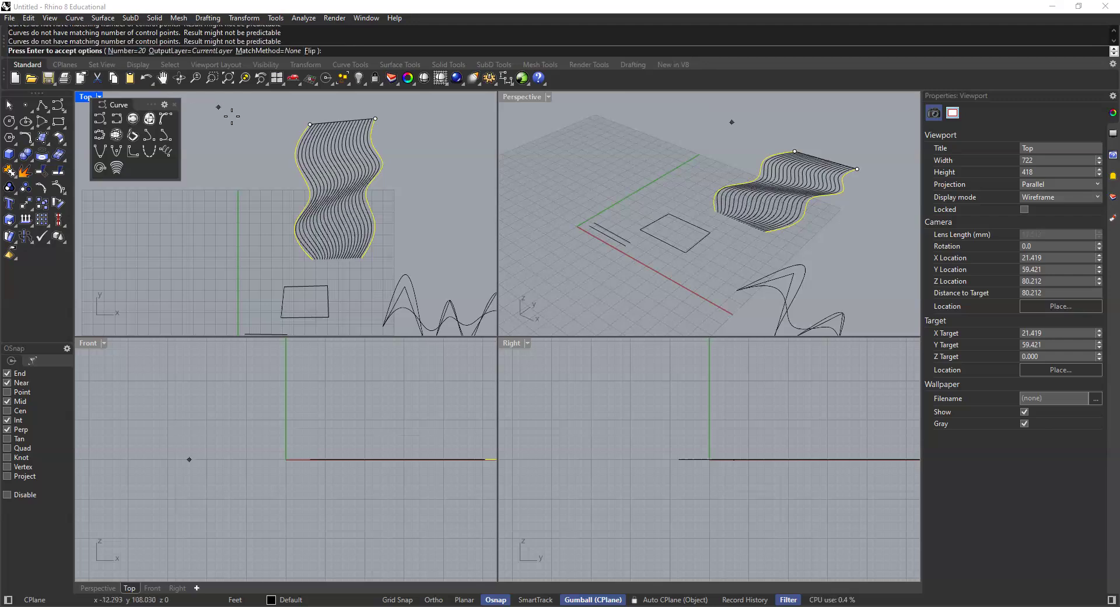
pyautogui.press('Return')
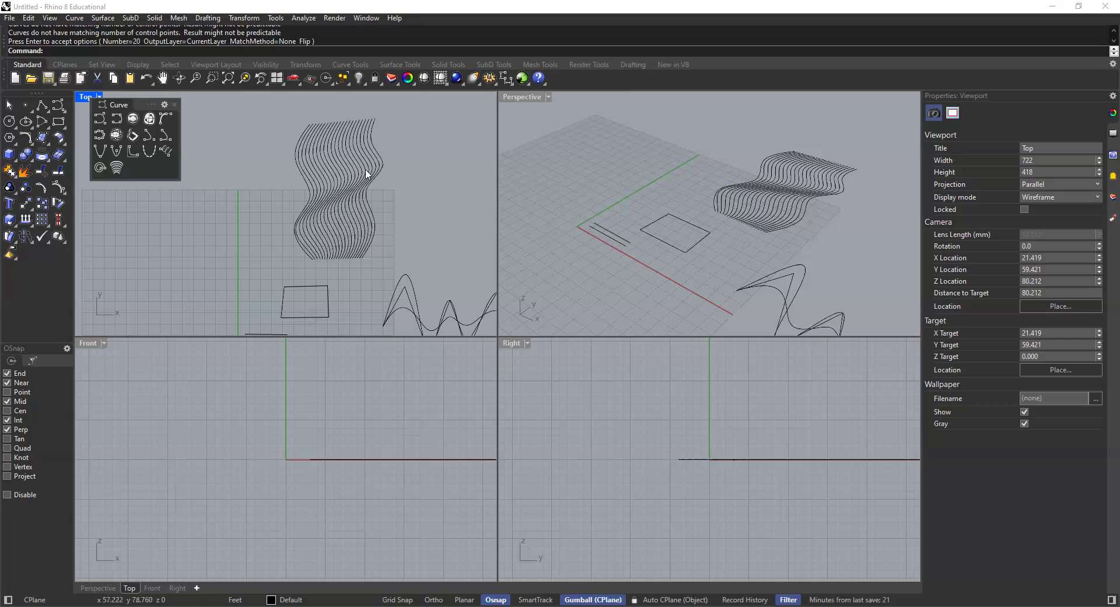
# Select the two outer wavy curves and several tween curves between them to compare their shapes and control points
pyautogui.scroll(2, 366, 180)
pyautogui.scroll(-2, 363, 188)
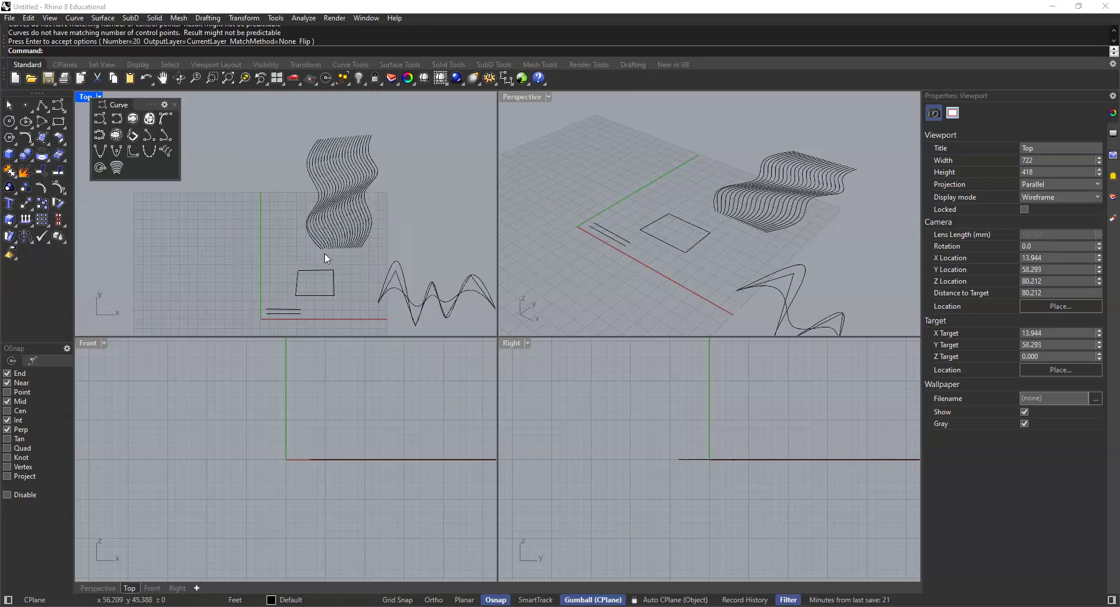
pyautogui.scroll(2, 345, 149)
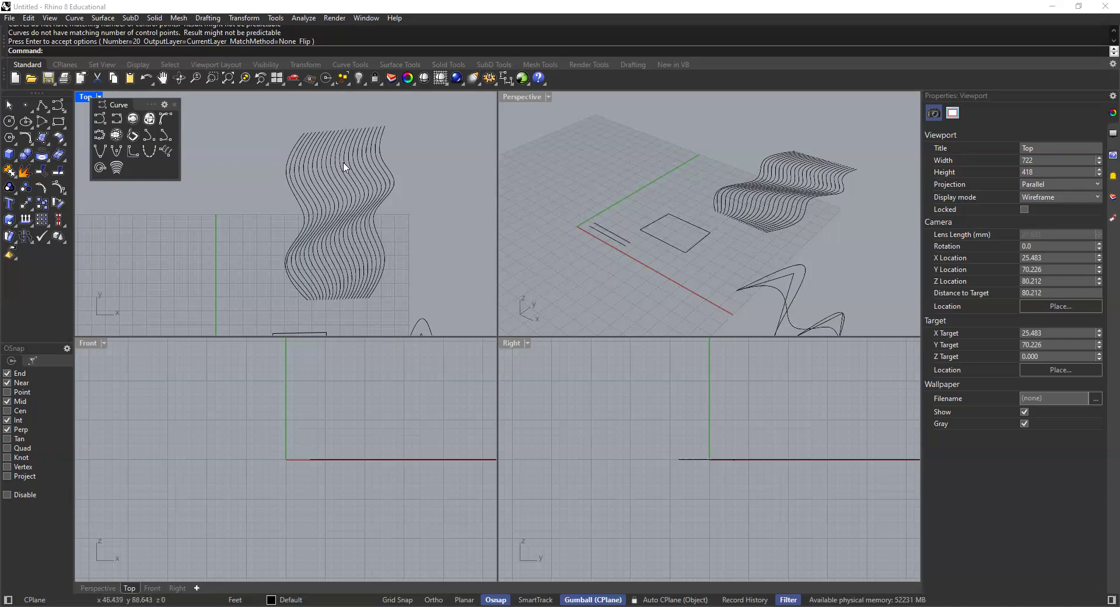
pyautogui.click(296, 143)
pyautogui.keyDown('shift'); pyautogui.click(385, 140); pyautogui.keyUp('shift')
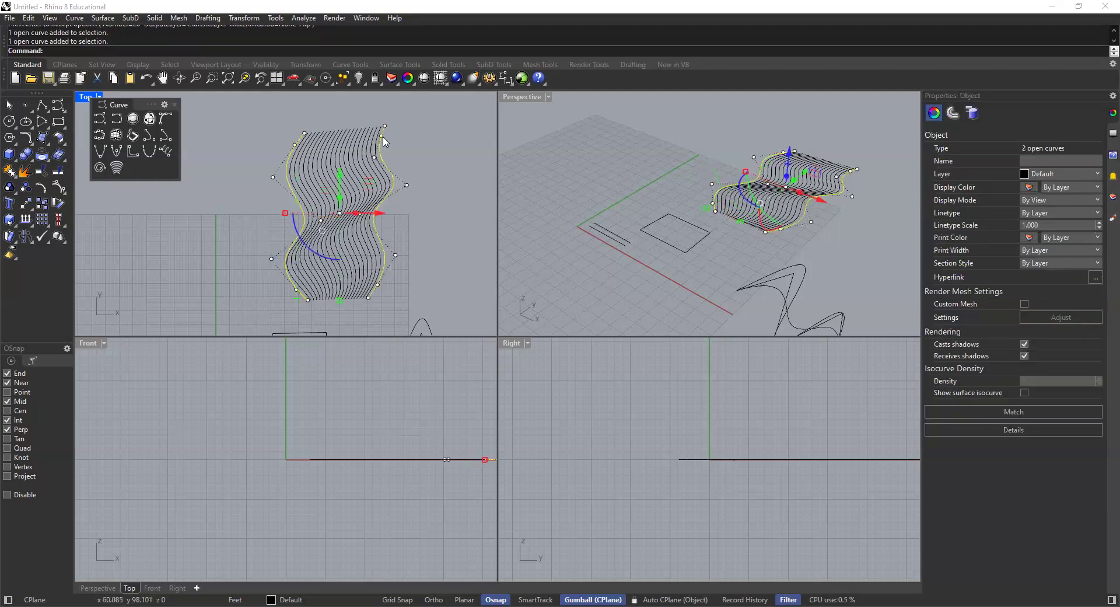
pyautogui.keyDown('shift'); pyautogui.click(340, 147); pyautogui.keyUp('shift')
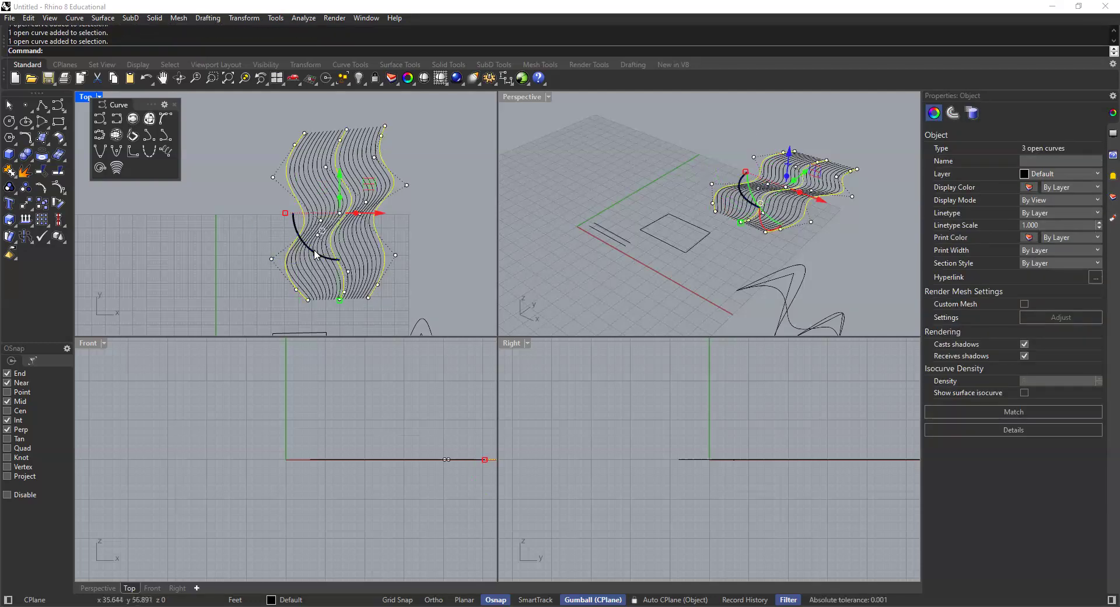
pyautogui.scroll(5, 355, 127)
pyautogui.press('Escape')
pyautogui.click(329, 125)
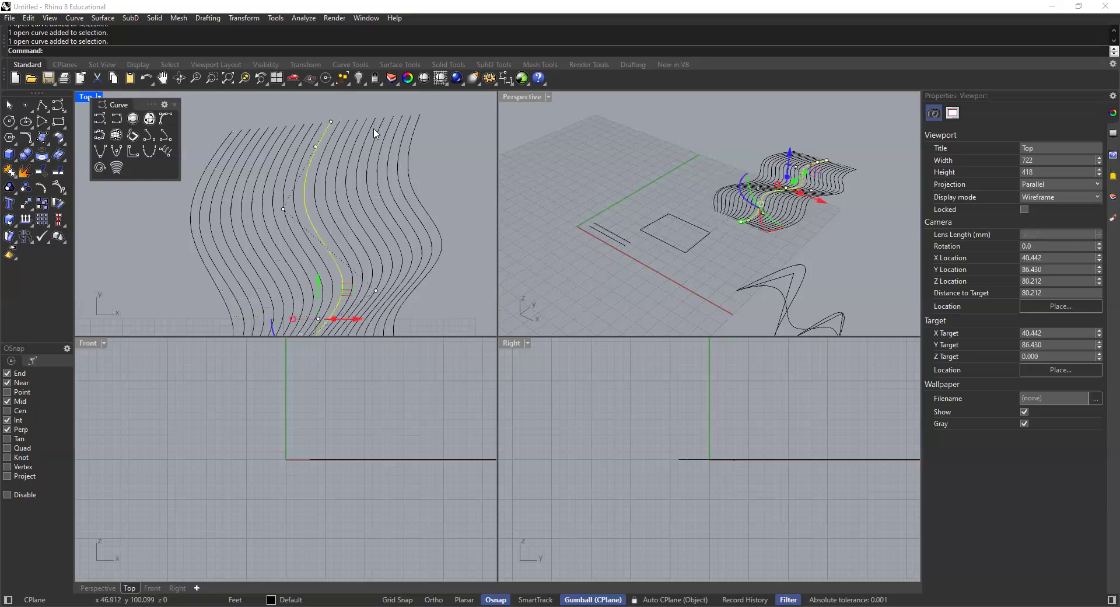
pyautogui.keyDown('shift'); pyautogui.click(416, 133); pyautogui.keyUp('shift')
pyautogui.click(363, 148)
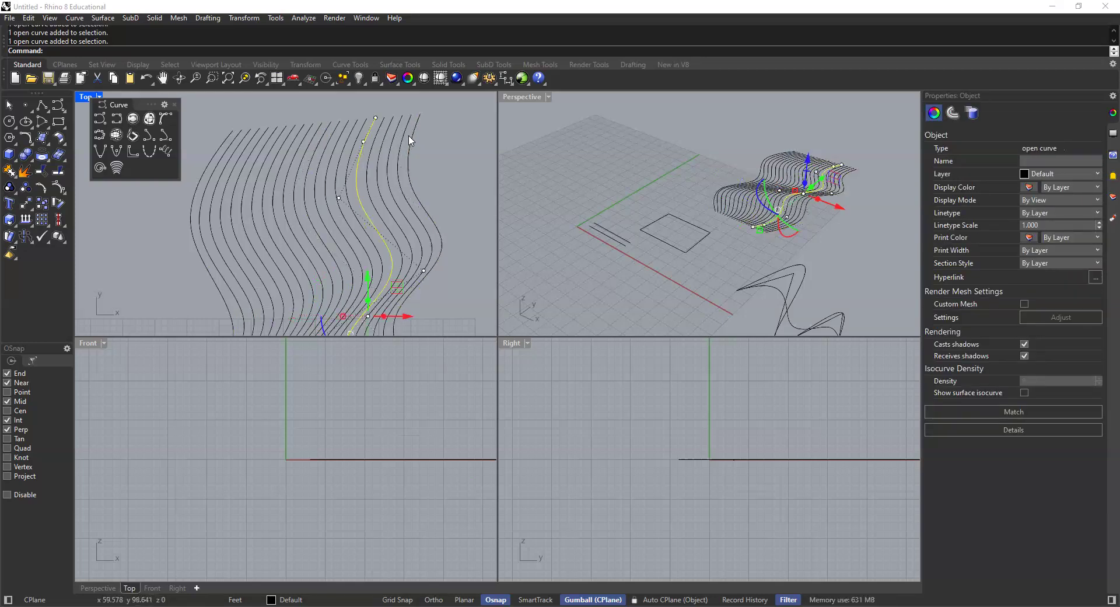
pyautogui.press('Escape')
# Examine the whole set of tweened curves in the Top and Perspective views, selecting one near the rightmost curve and deselecting it
pyautogui.scroll(-4, 343, 217)
pyautogui.press('Left')
pyautogui.press('Down')
pyautogui.press('Down')
pyautogui.press('Down')
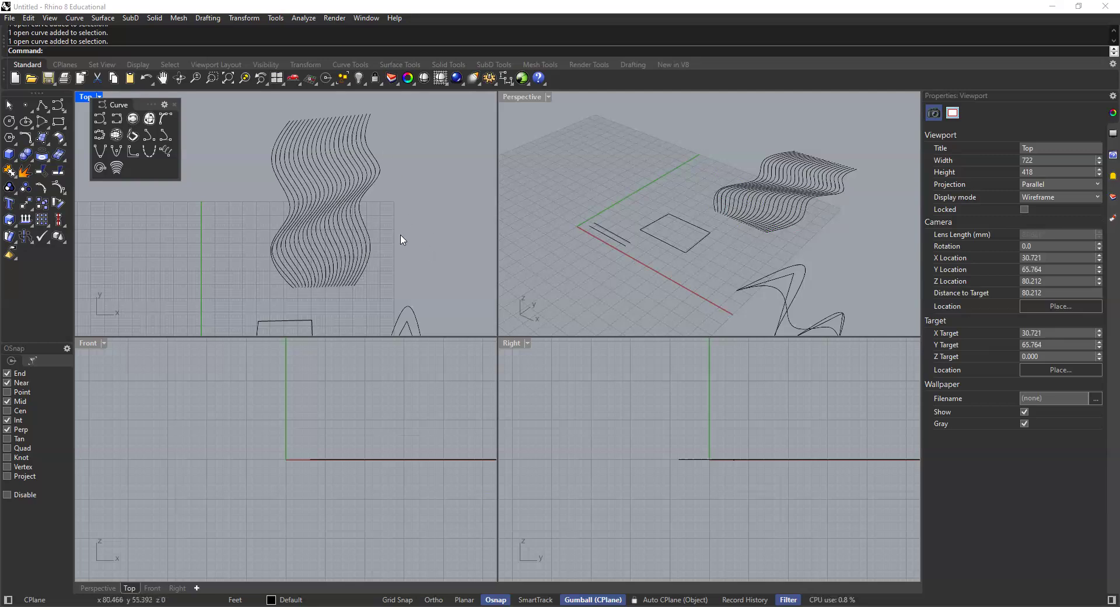
pyautogui.scroll(-1, 350, 236)
pyautogui.moveTo(636, 167); pyautogui.dragTo(611, 193, button='right')
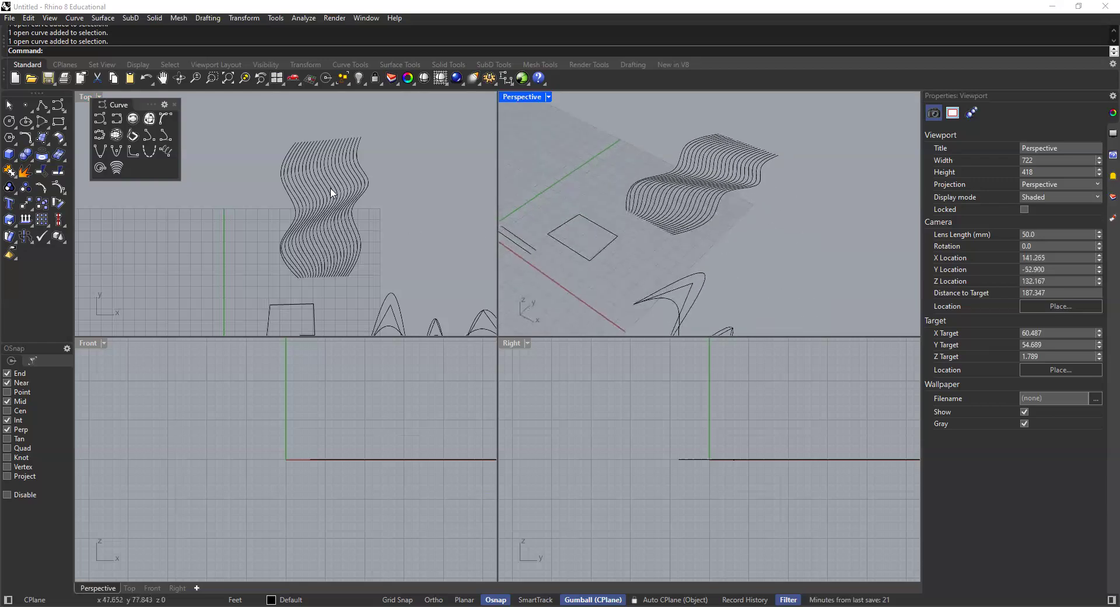
pyautogui.scroll(3, 364, 184)
pyautogui.click(366, 167)
pyautogui.click(367, 159)
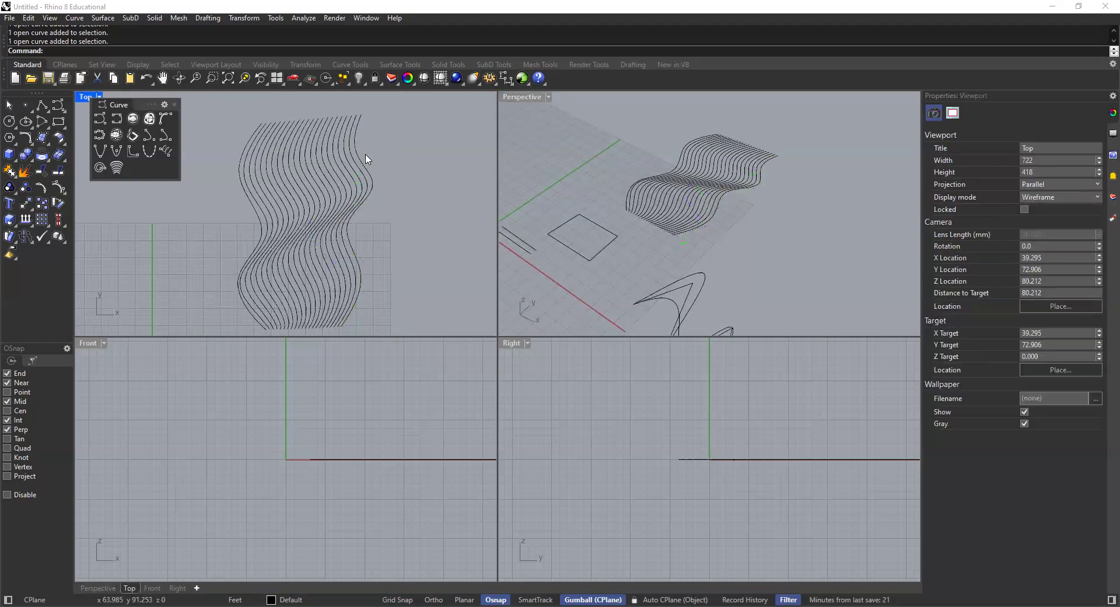
pyautogui.click(363, 153)
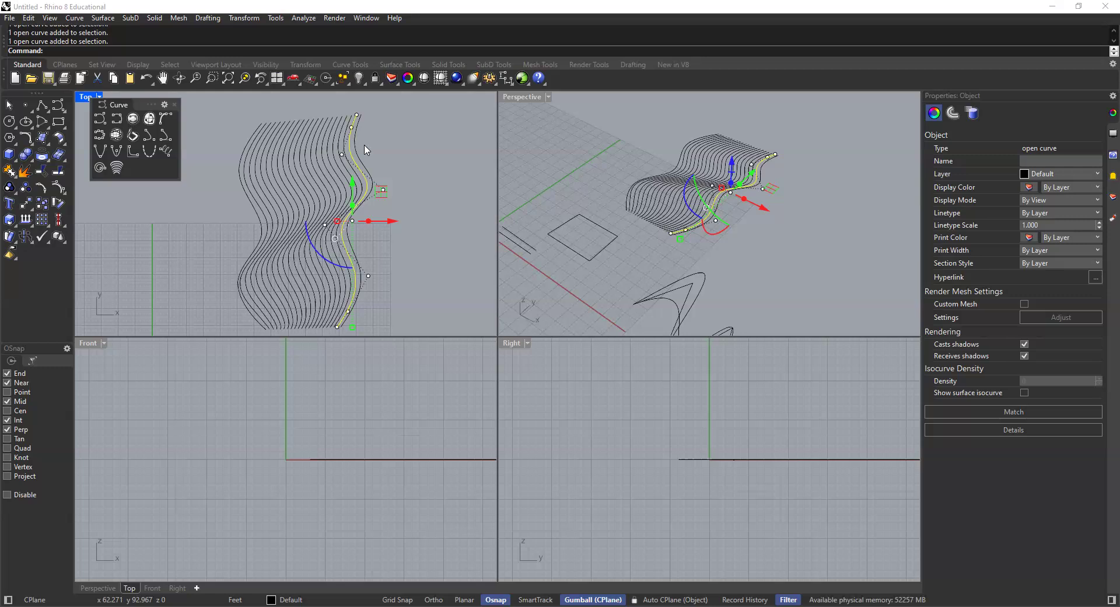
pyautogui.hotkey('ctrl', 'z')
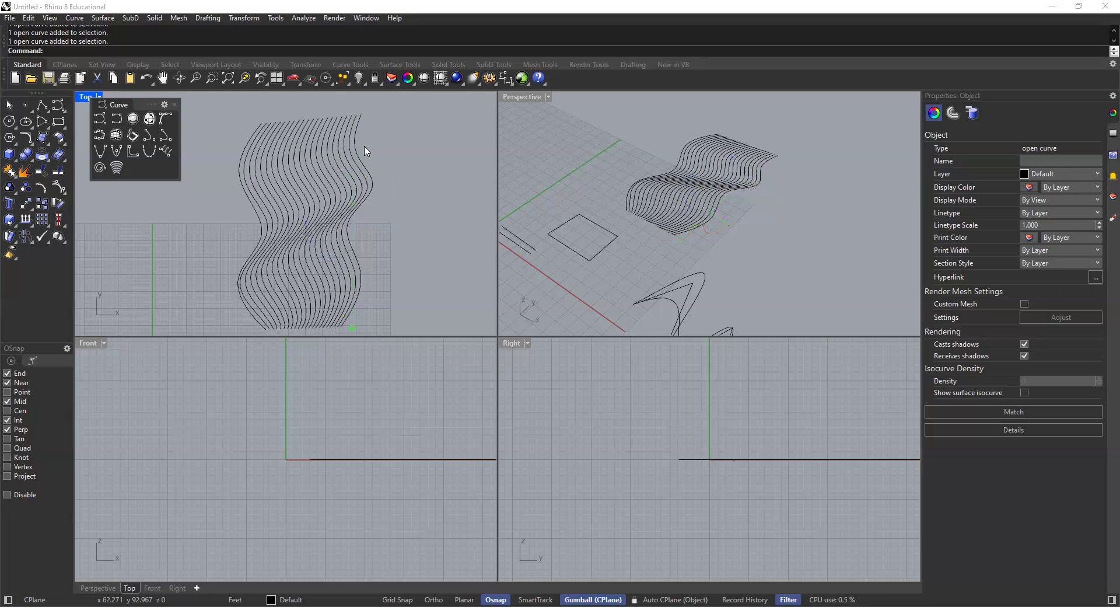
pyautogui.click(219, 154)
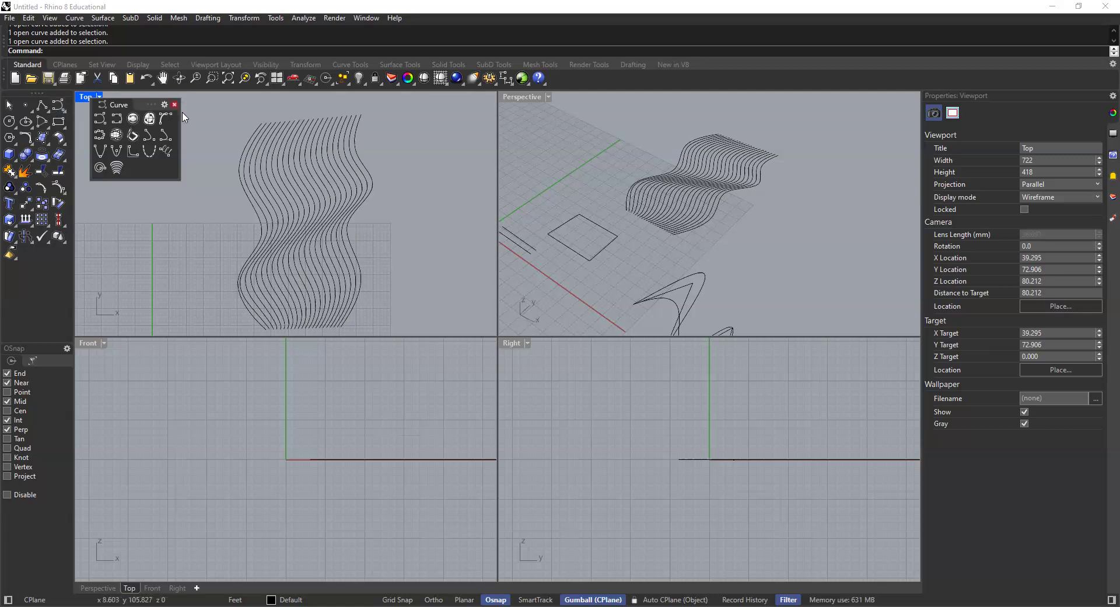
# Draw a center-radius circle with a 10 ft radius in the empty area right of the tweened curves in the Top view
pyautogui.scroll(-5, 188, 175)
pyautogui.moveTo(316, 180); pyautogui.dragTo(179, 206, button='right')
pyautogui.press('Right')
pyautogui.press('Right')
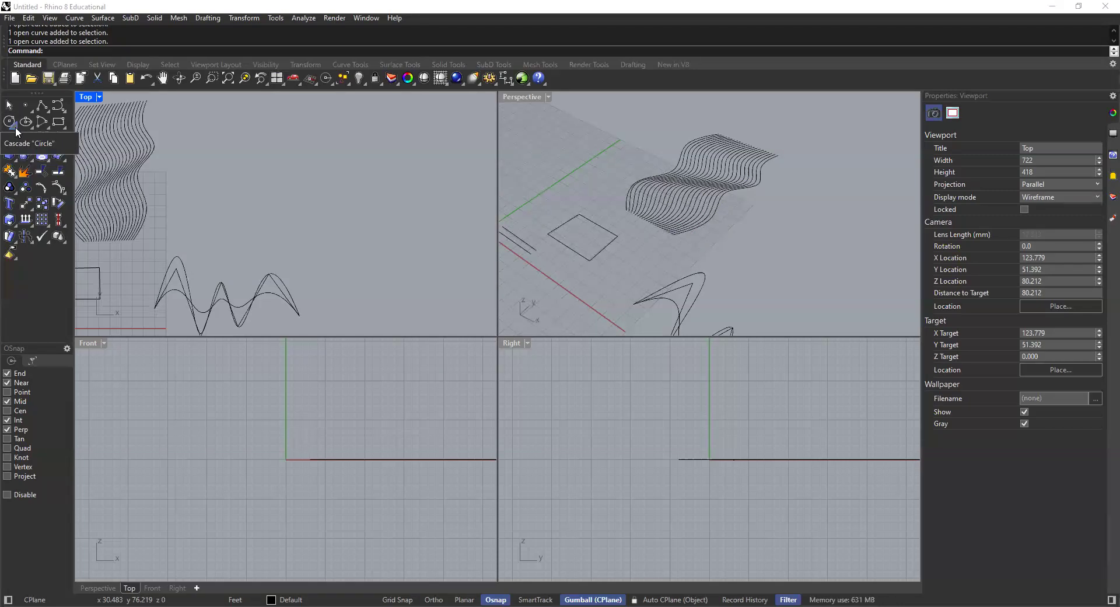
pyautogui.click(17, 132)
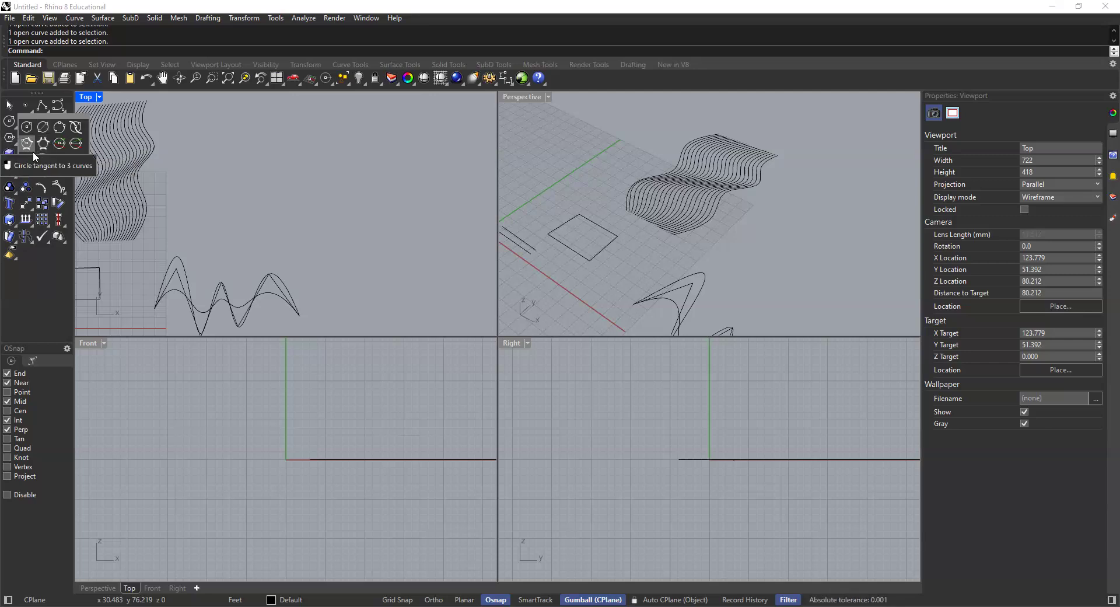
pyautogui.click(12, 125)
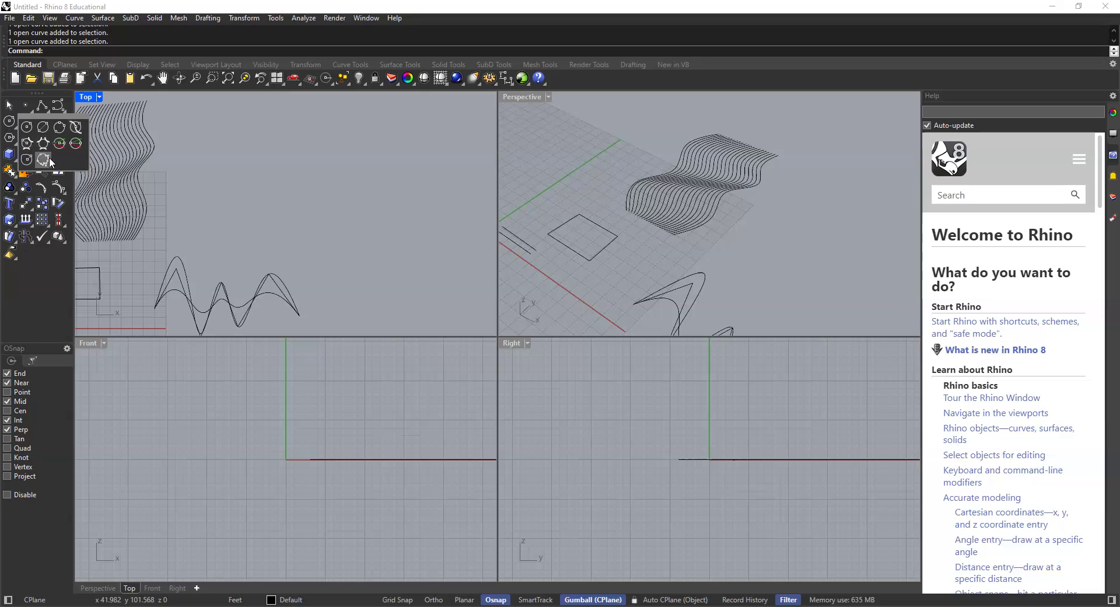
pyautogui.click(28, 129)
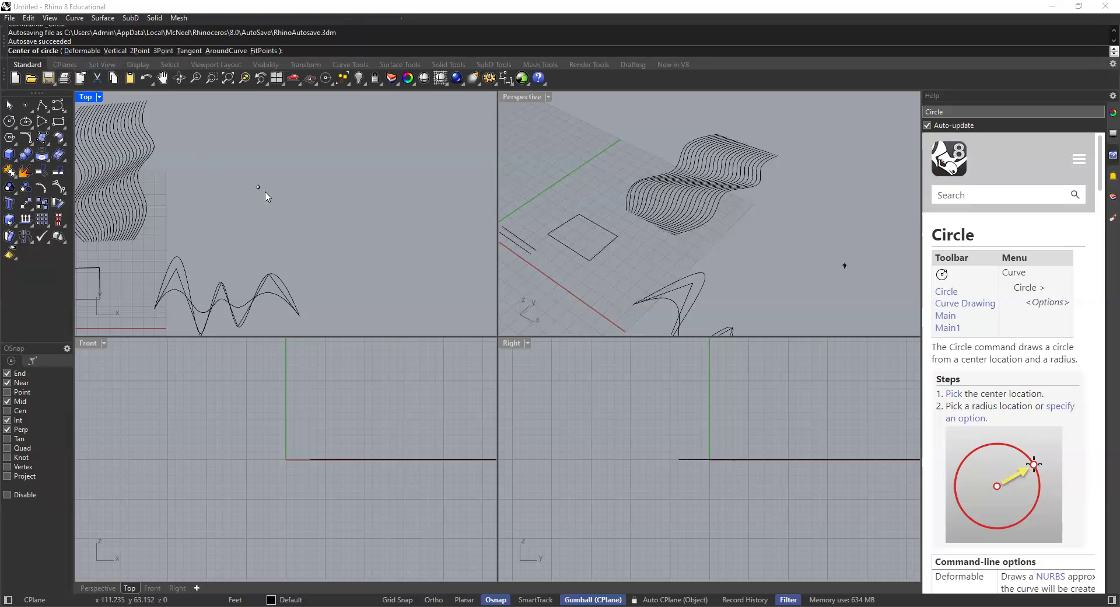
pyautogui.middleClick(289, 197)
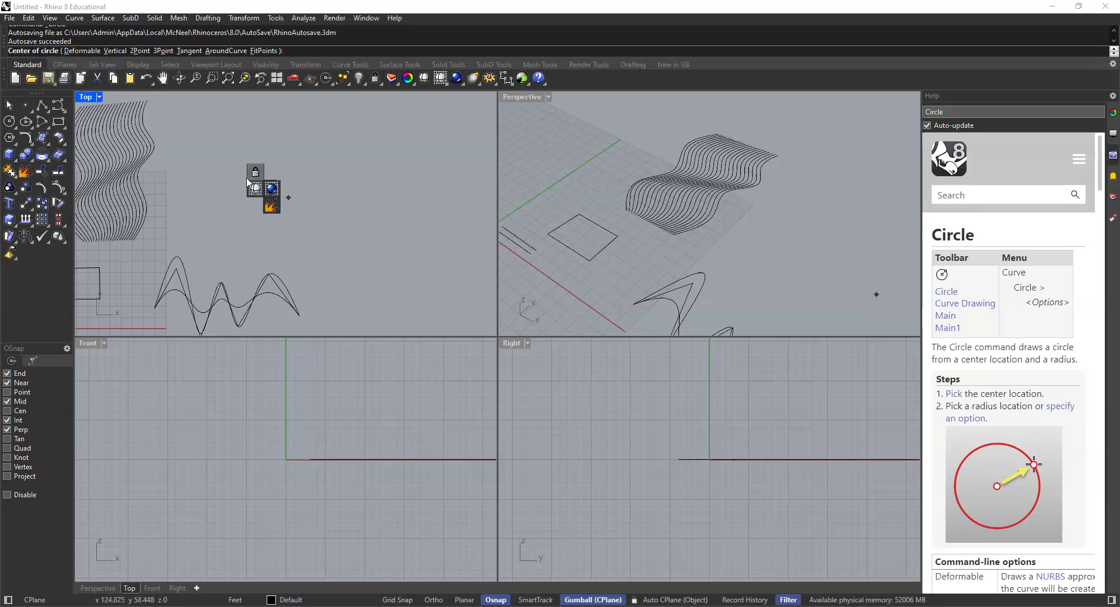
pyautogui.click(315, 201)
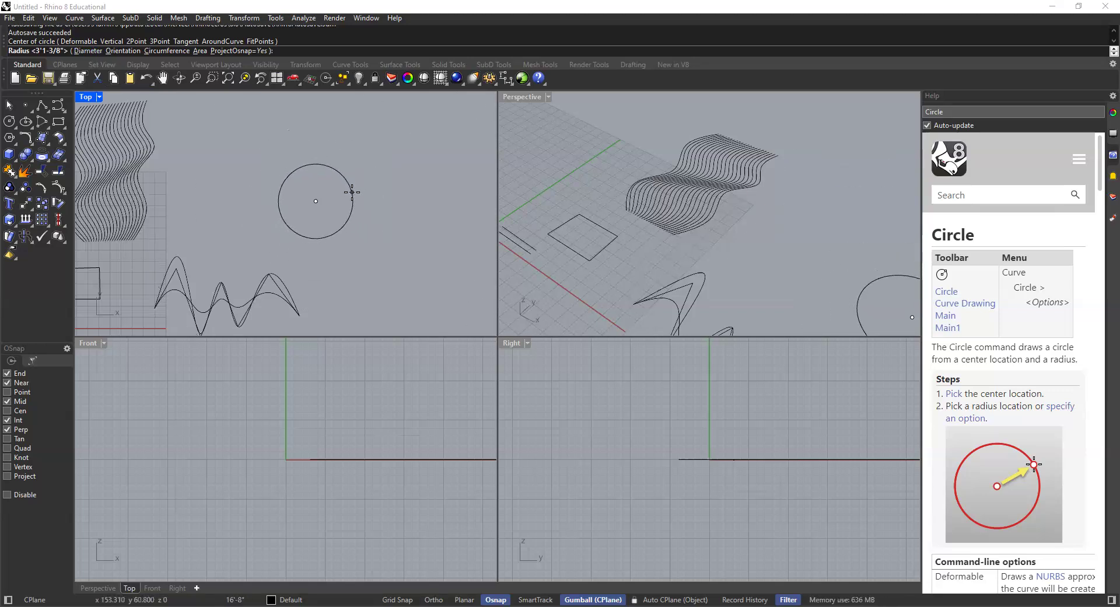
pyautogui.write('10')
pyautogui.press('Return')
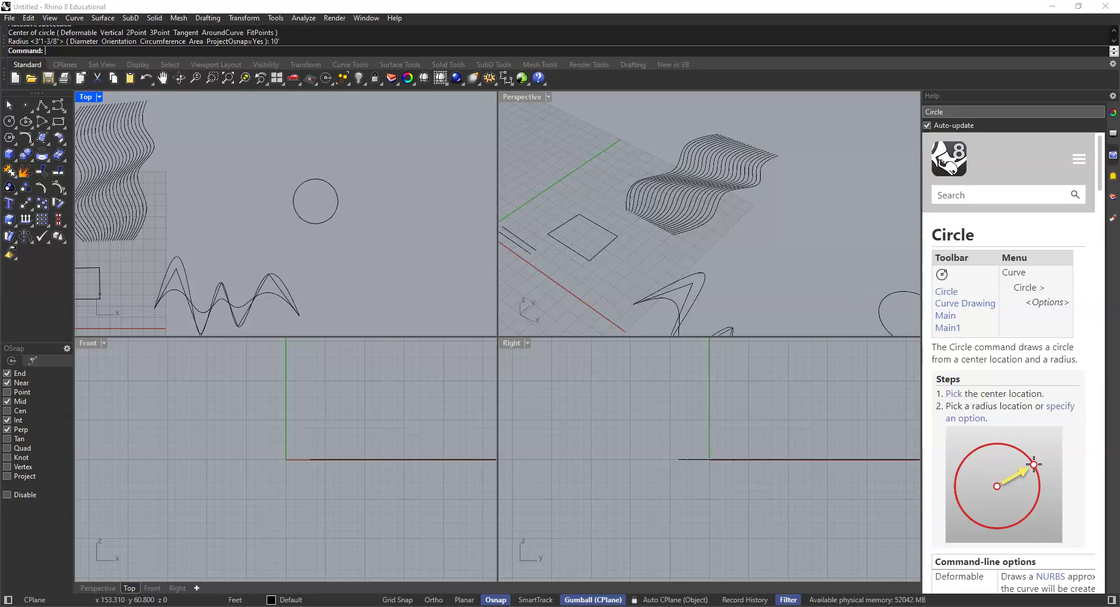
pyautogui.click(336, 194)
pyautogui.scroll(3, 335, 190)
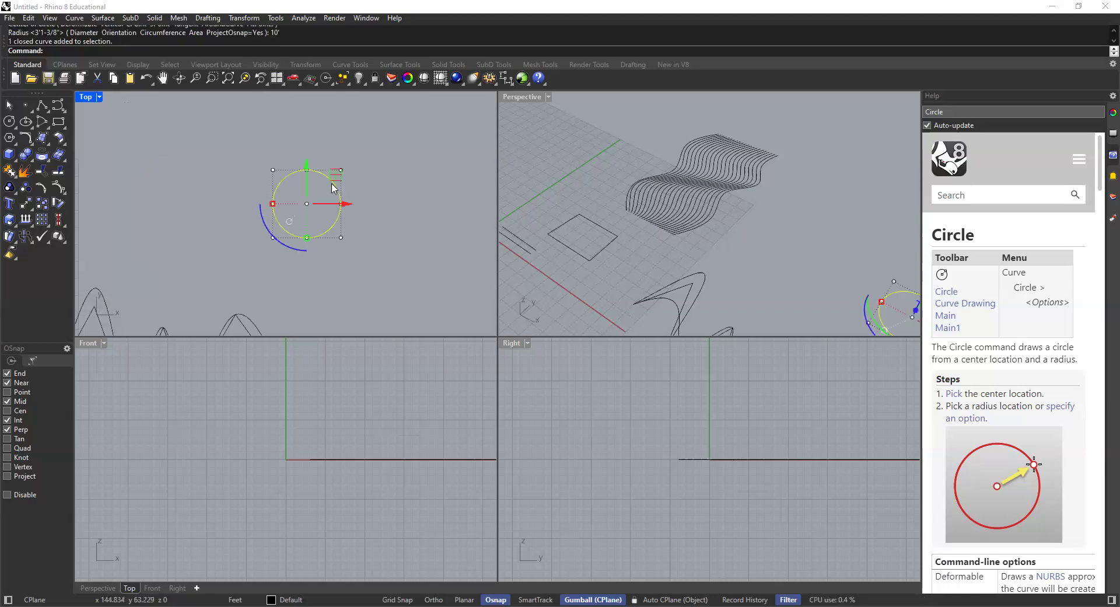
pyautogui.press('Escape')
pyautogui.scroll(2, 311, 180)
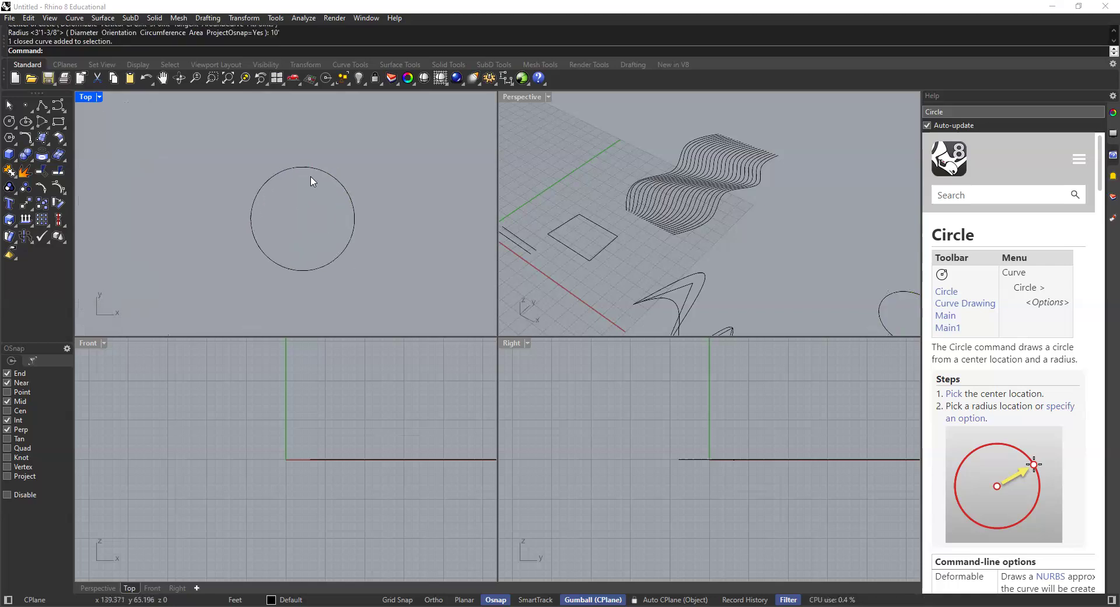
# Draw a circle by diameter with a 10 ft diameter beside the 10 ft radius circle in the Top view
pyautogui.click(12, 126)
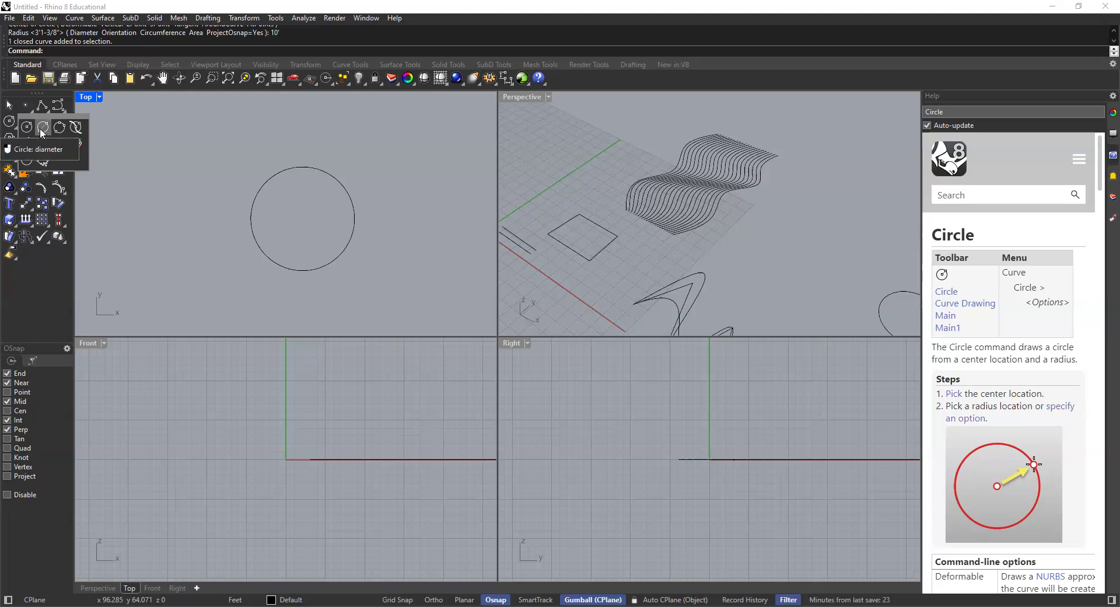
pyautogui.click(41, 128)
pyautogui.click(149, 203)
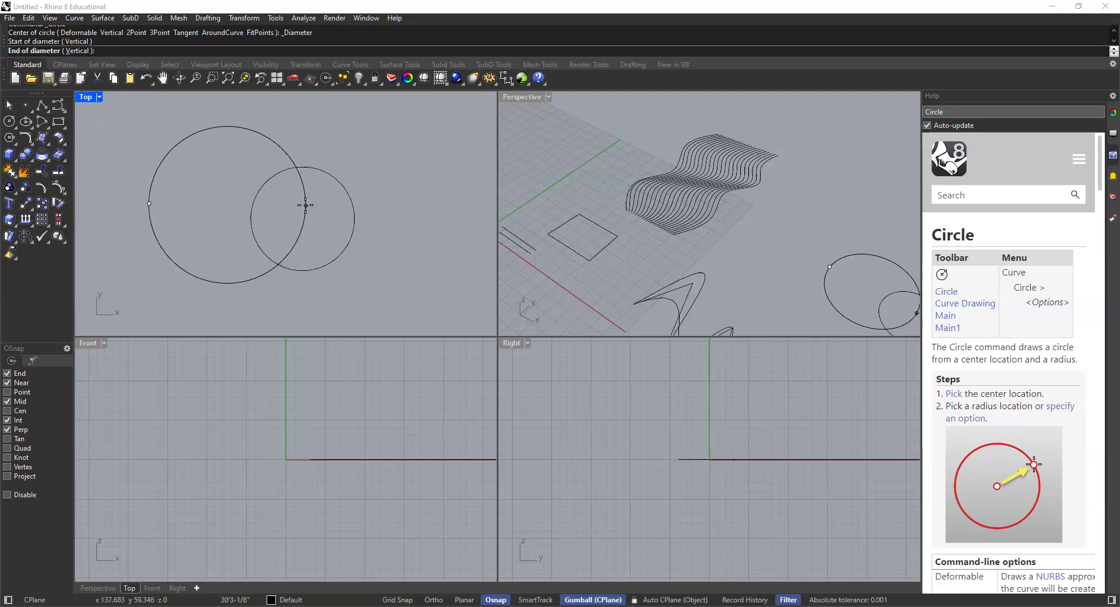
pyautogui.write('10')
pyautogui.press('Return')
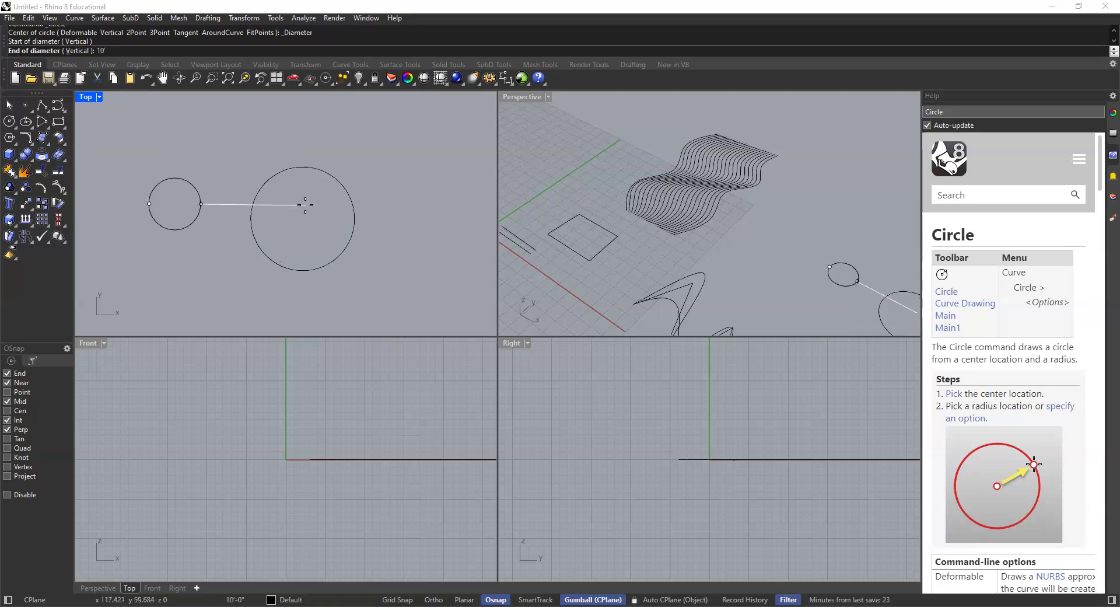
pyautogui.click(392, 202)
pyautogui.scroll(-2, 290, 224)
pyautogui.scroll(1, 274, 233)
pyautogui.scroll(1, 303, 205)
pyautogui.scroll(1, 315, 204)
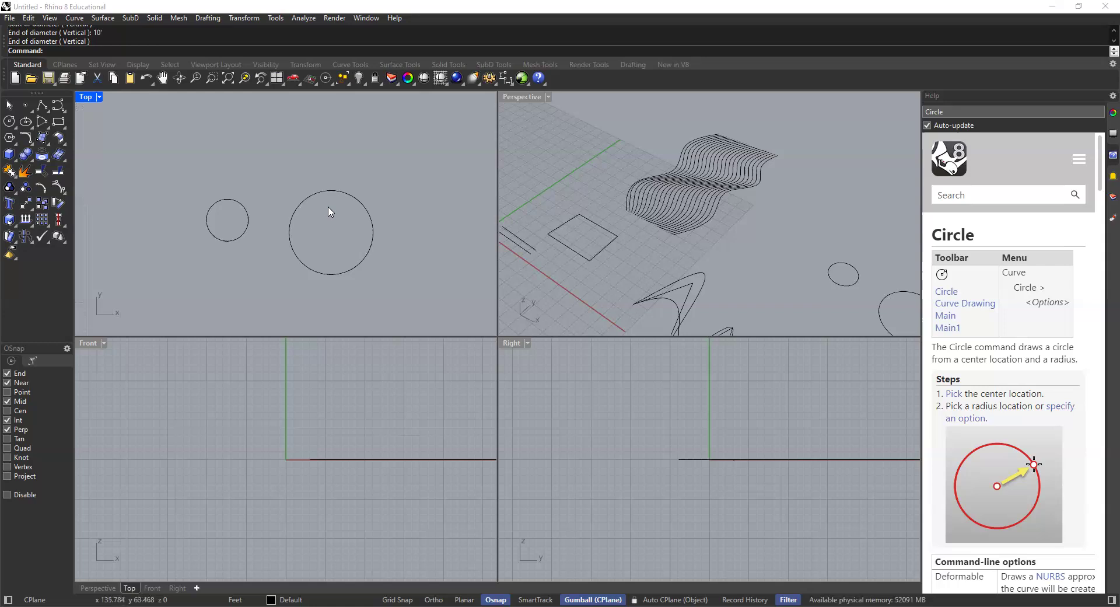
pyautogui.click(10, 122)
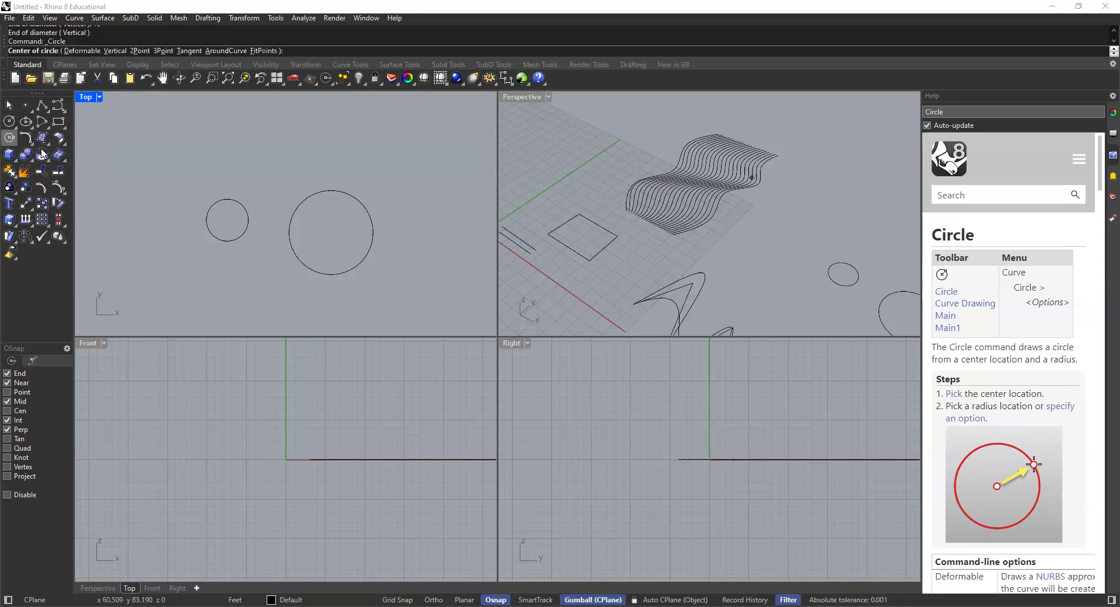
pyautogui.click(257, 149)
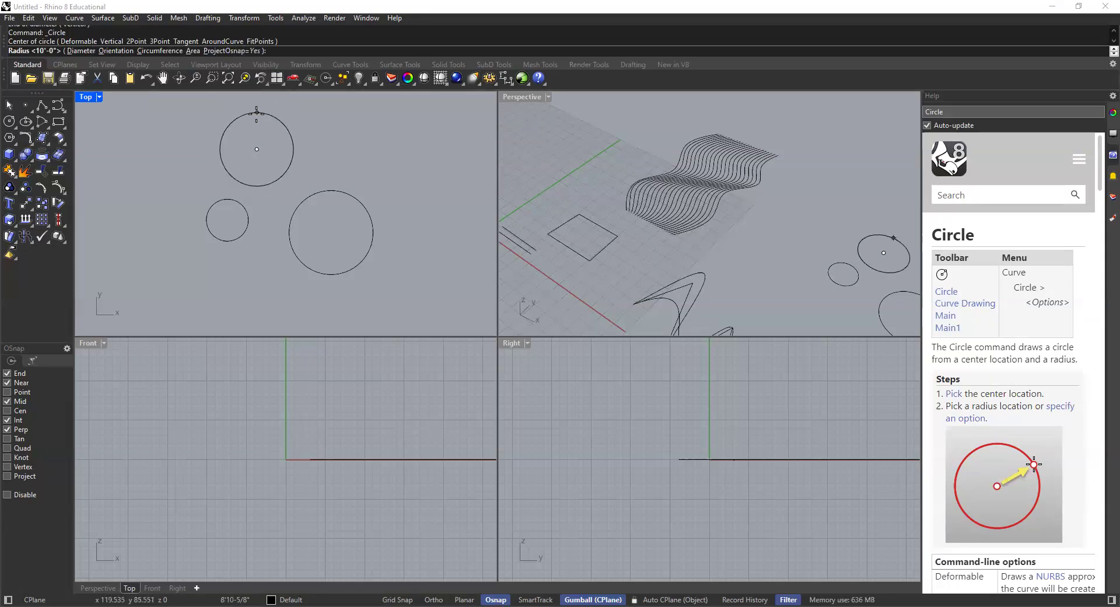
pyautogui.press('Escape')
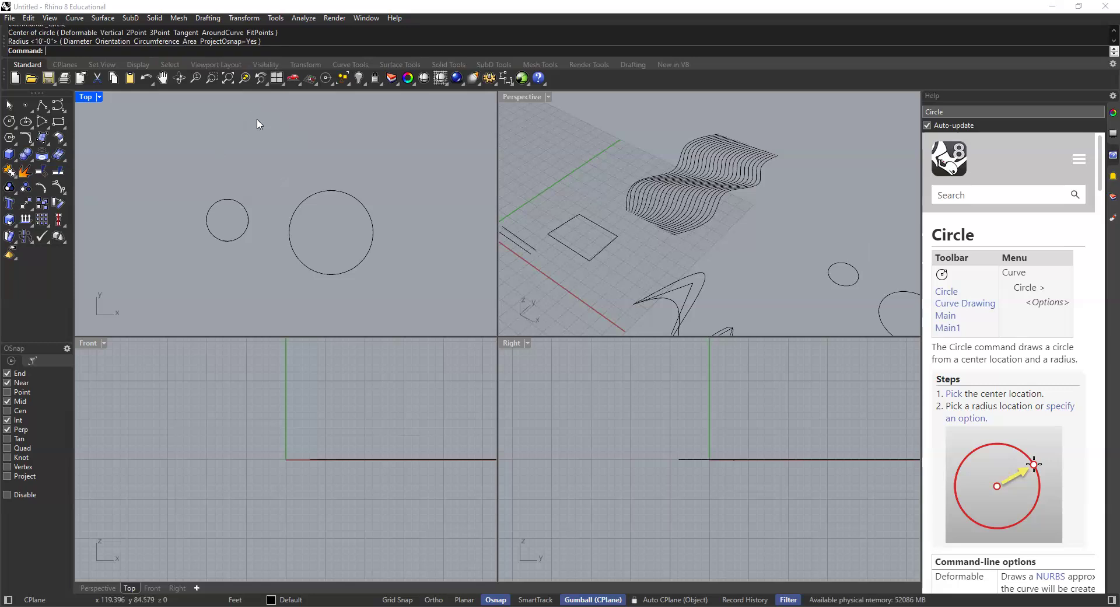
# Draw a center-based circle above the small circle, using the Diameter option with a value of 15 ft
pyautogui.click(12, 124)
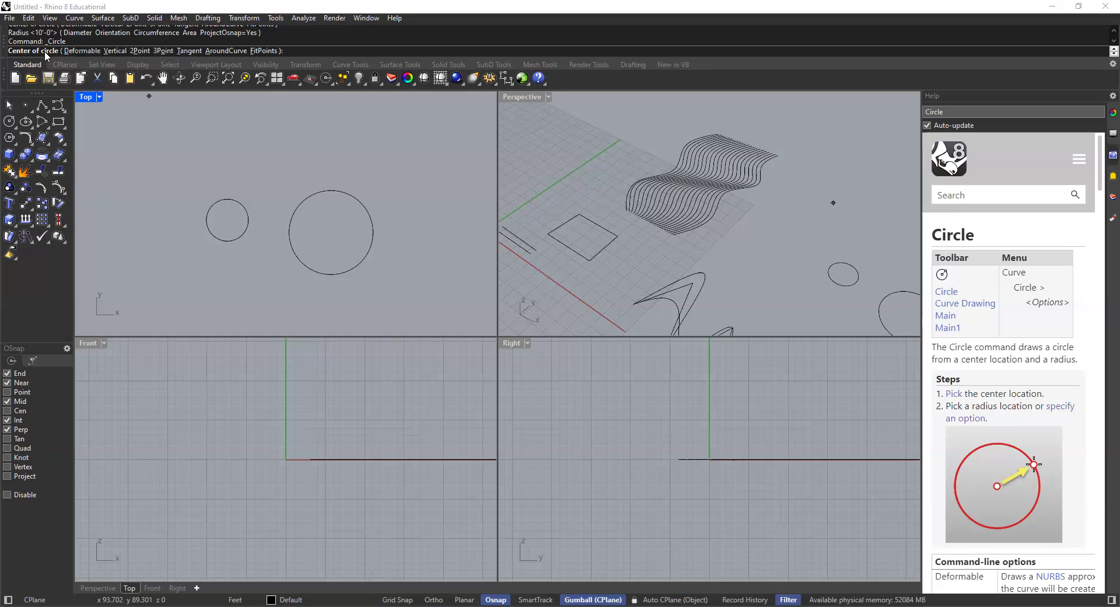
pyautogui.click(202, 142)
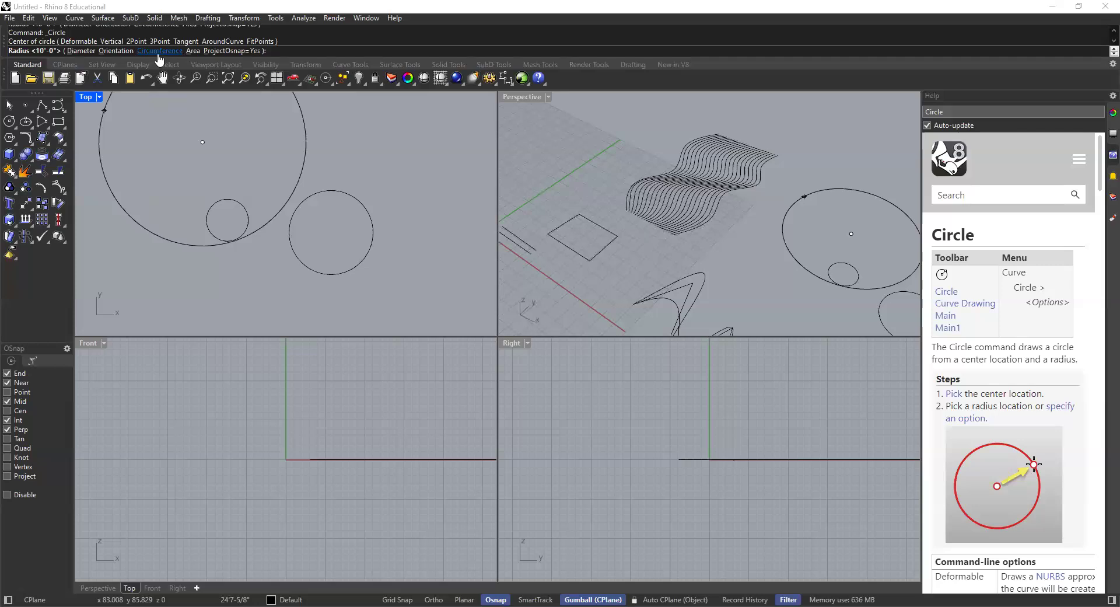
pyautogui.click(81, 51)
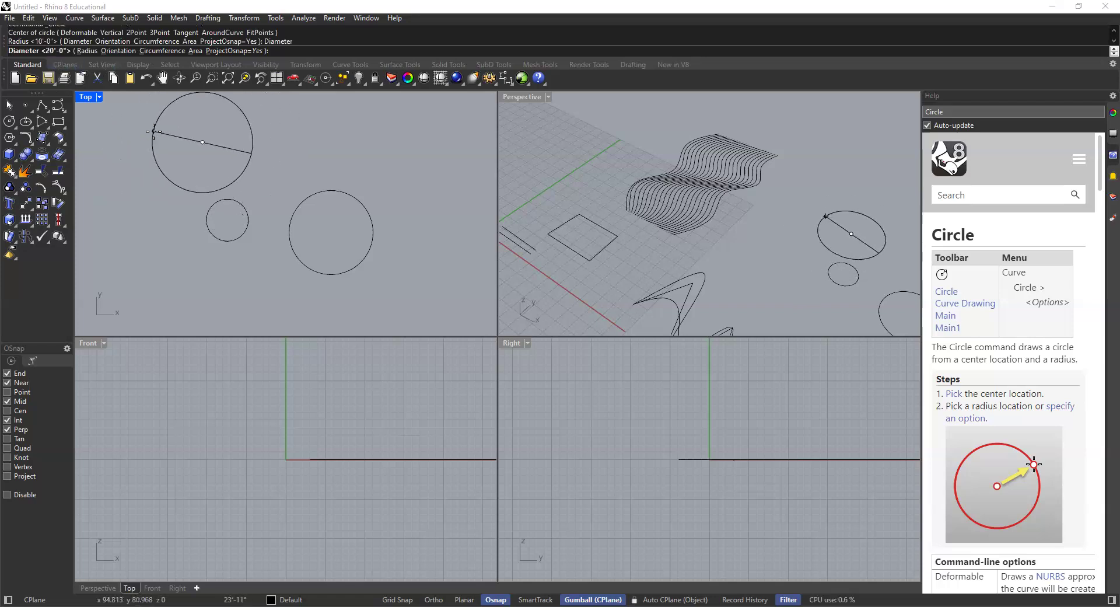
pyautogui.write("15'")
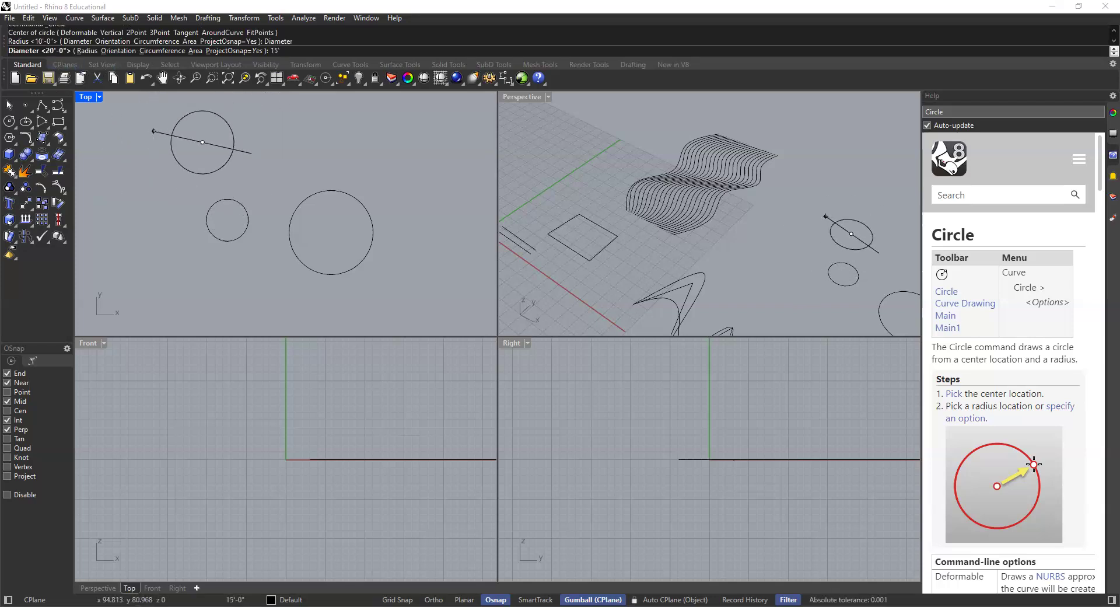
pyautogui.press('Return')
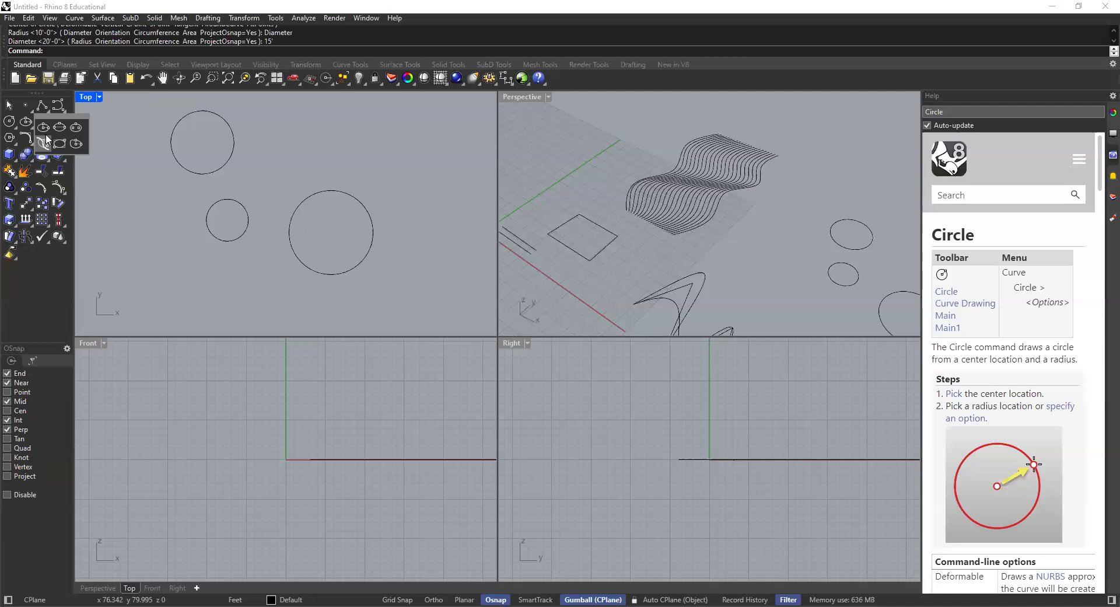
# Draw a long, flat horizontal ellipse from its center, overlapping the 15 ft circle in the Top view
pyautogui.click(271, 154)
pyautogui.click(392, 156)
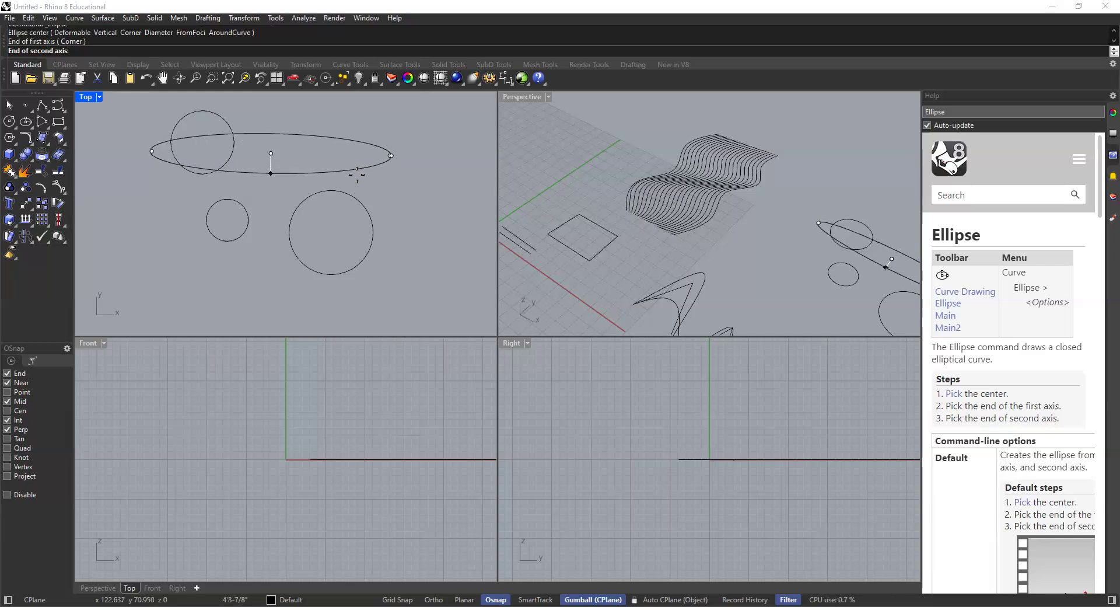
pyautogui.click(309, 169)
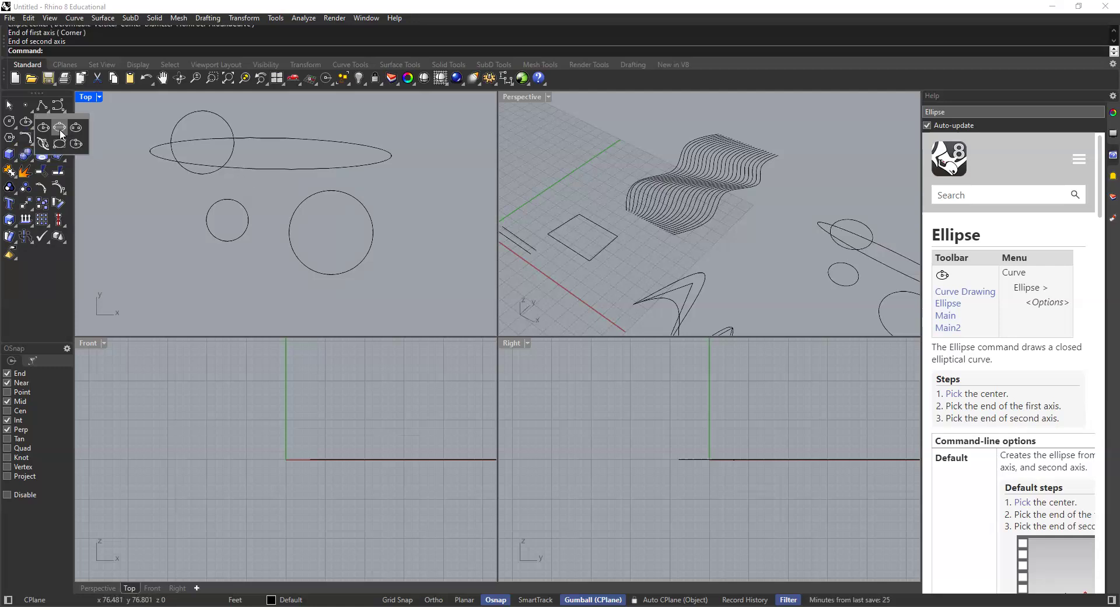
# Draw a smaller horizontal ellipse by diameter in the empty area beside the 10 ft diameter circle
pyautogui.click(60, 132)
pyautogui.click(109, 212)
pyautogui.click(193, 211)
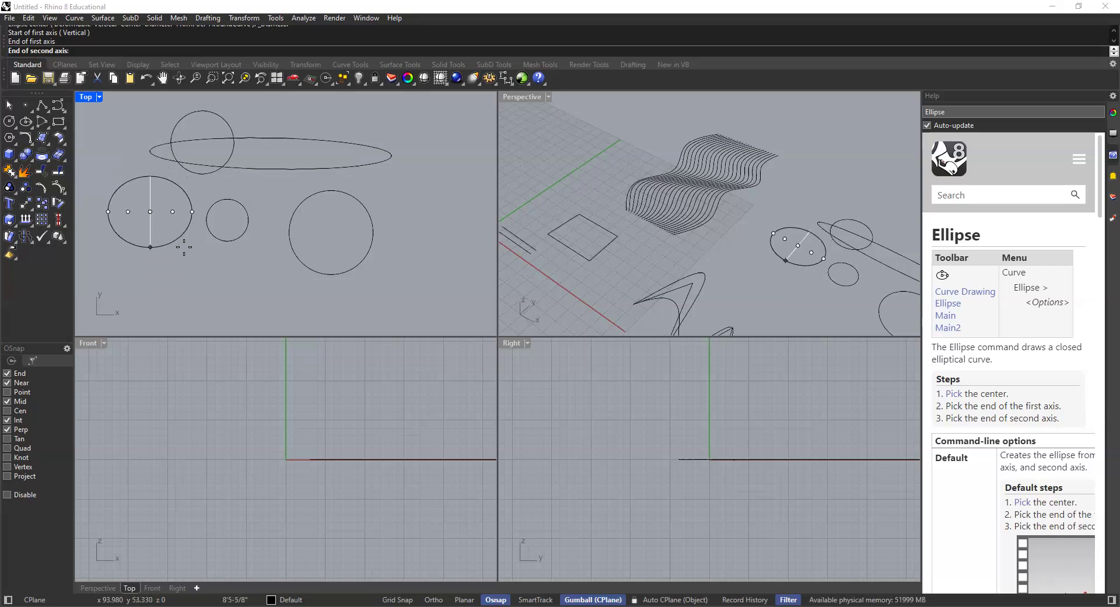
pyautogui.click(180, 235)
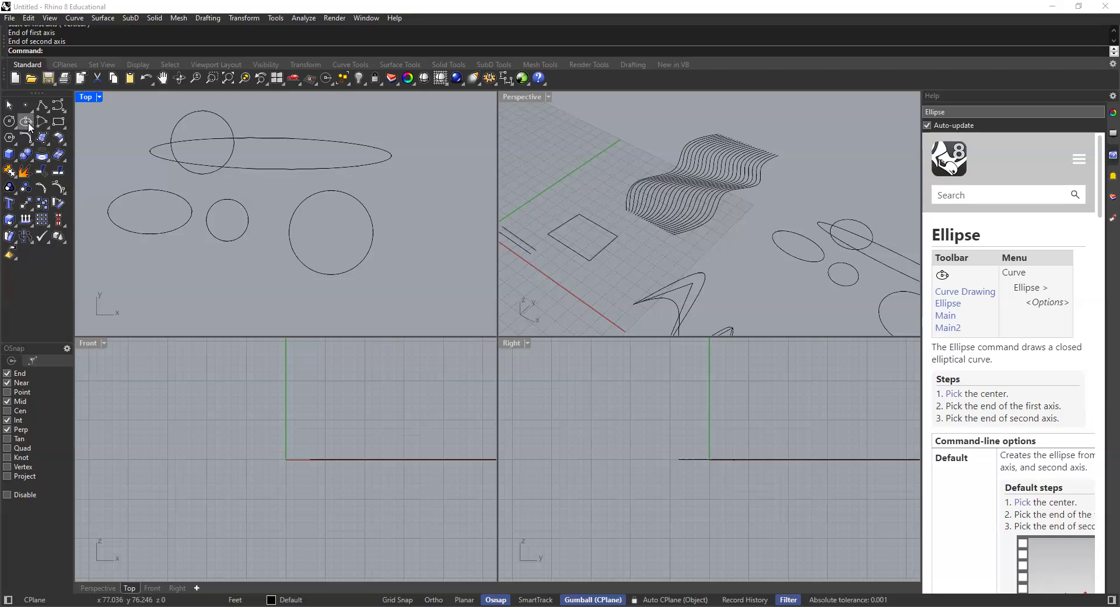
# Draw a center-based arc with a 170 degree angle between the tweened curves and the ellipses
pyautogui.scroll(-2, 144, 168)
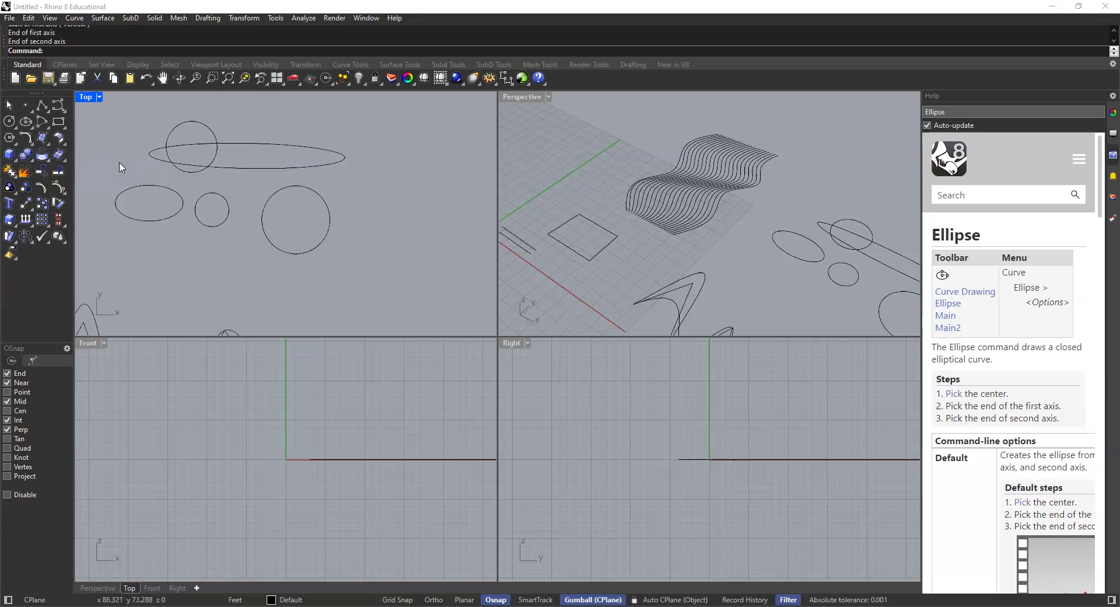
pyautogui.moveTo(125, 164); pyautogui.dragTo(226, 178, button='right')
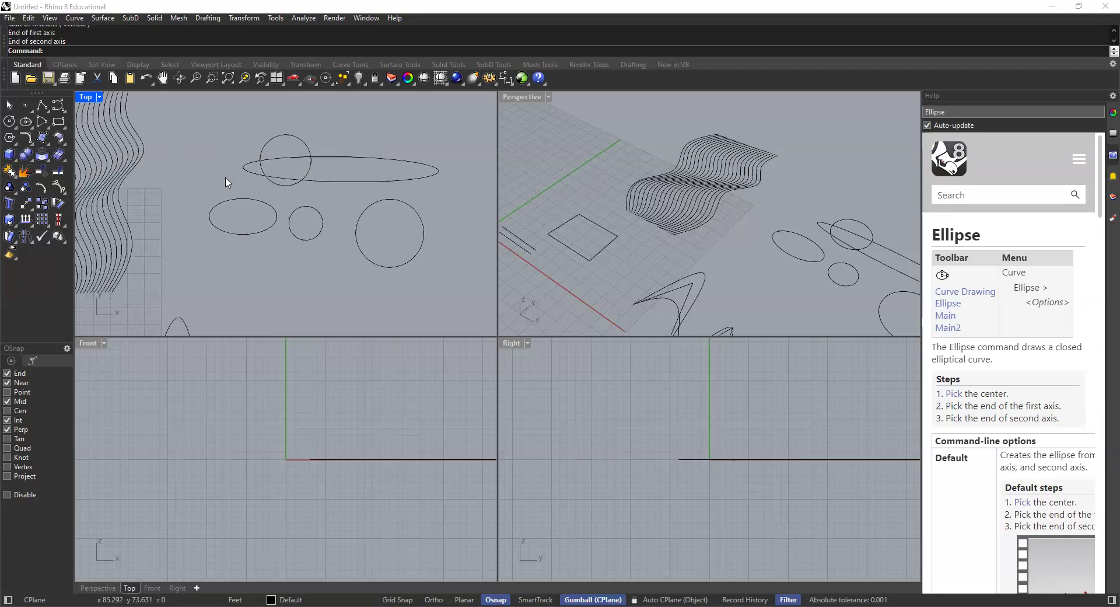
pyautogui.click(42, 123)
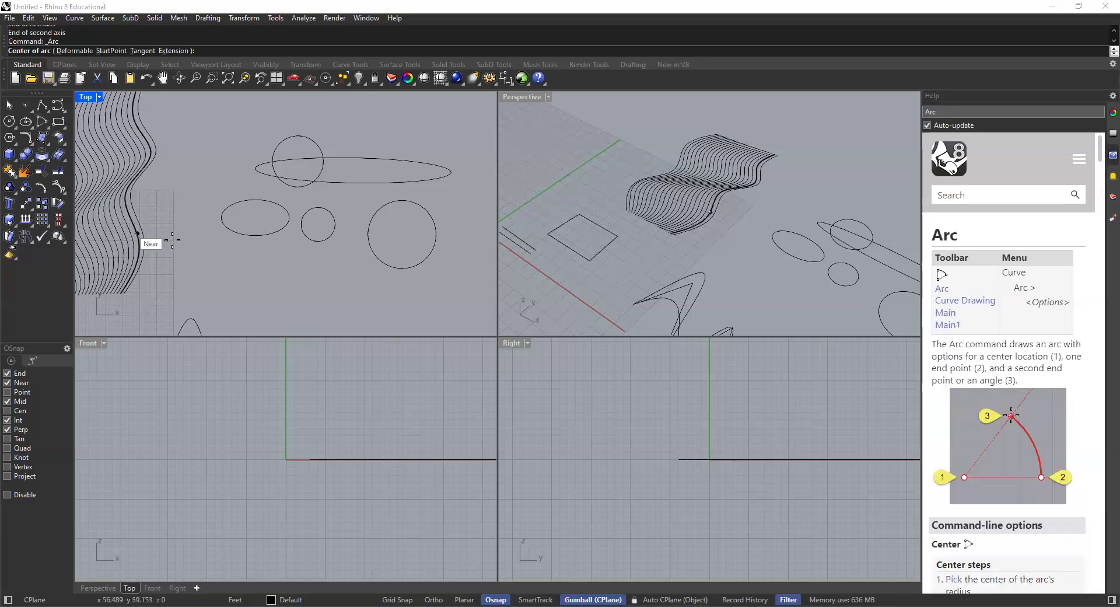
pyautogui.click(194, 272)
pyautogui.click(180, 239)
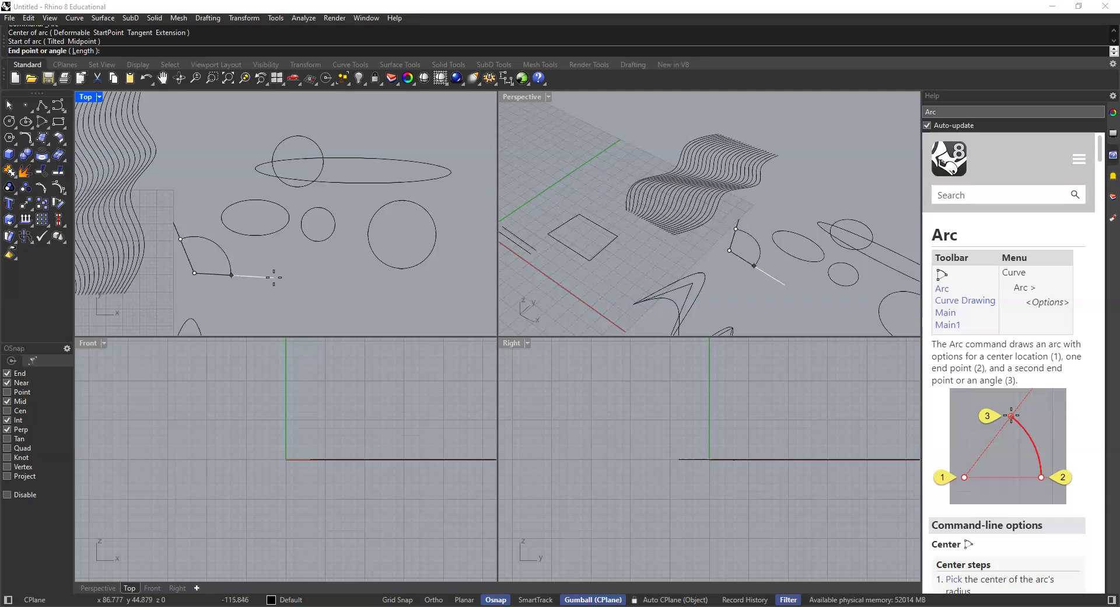
pyautogui.write('170')
pyautogui.press('Return')
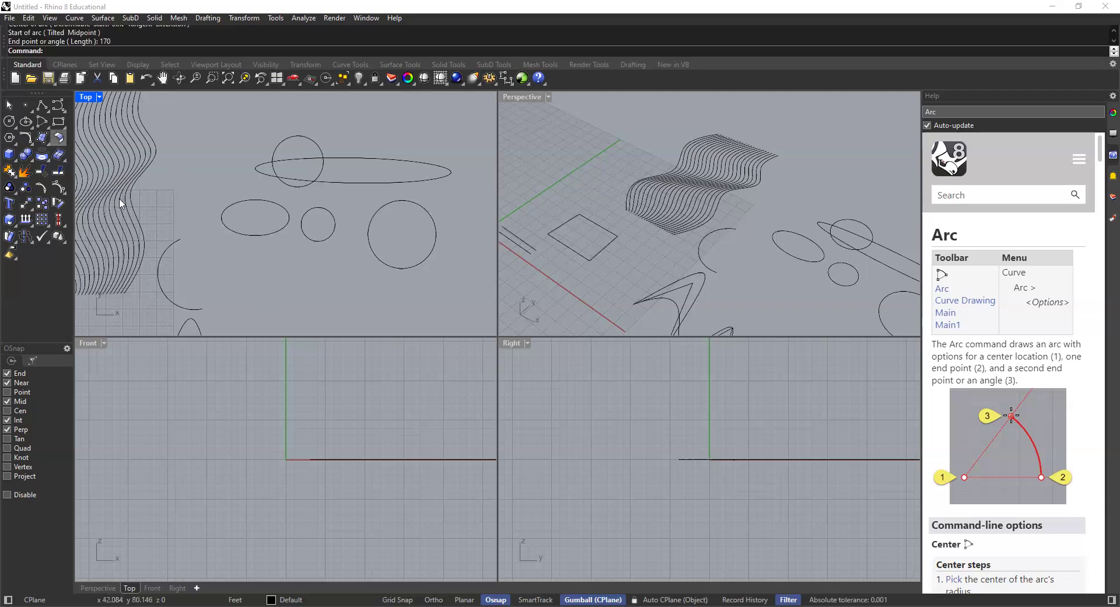
# Draw a shallow upward-bulging arc below the small ellipse and circle by start, end and point on arc
pyautogui.click(46, 127)
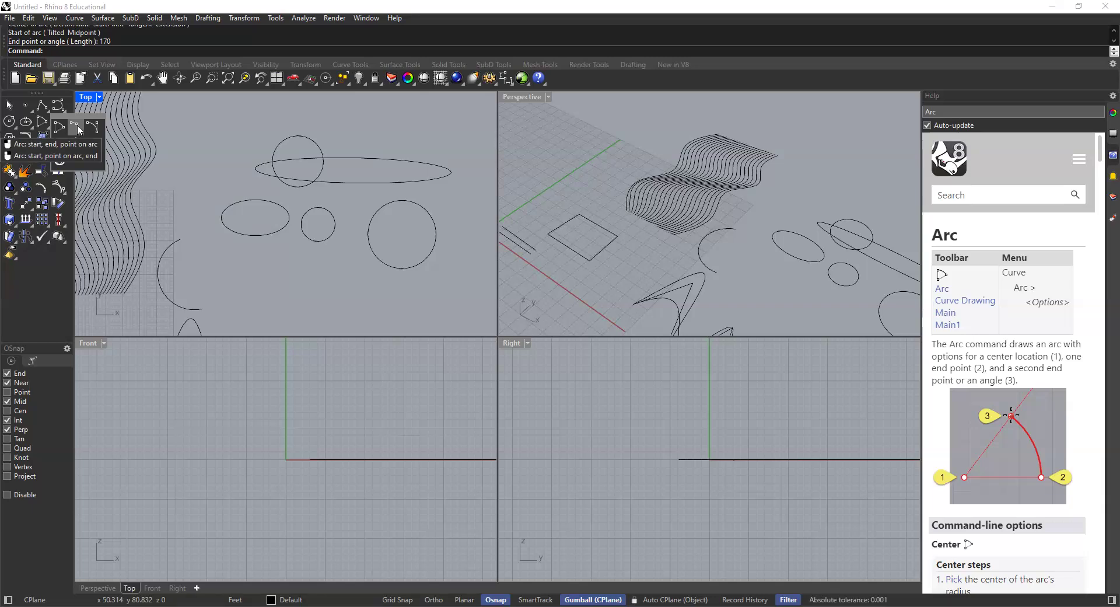
pyautogui.click(76, 127)
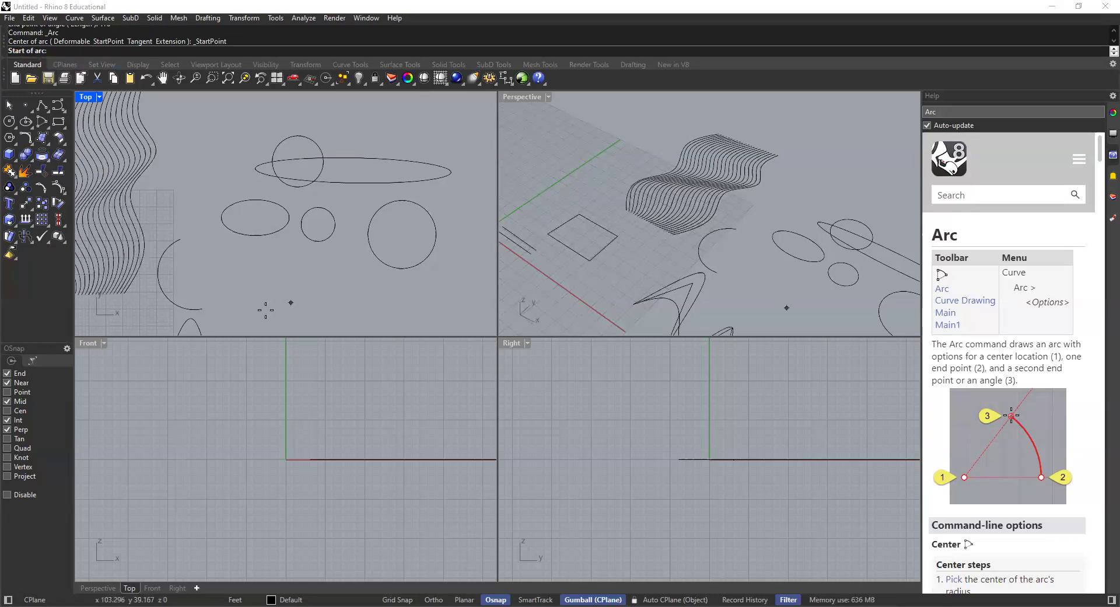
pyautogui.click(242, 274)
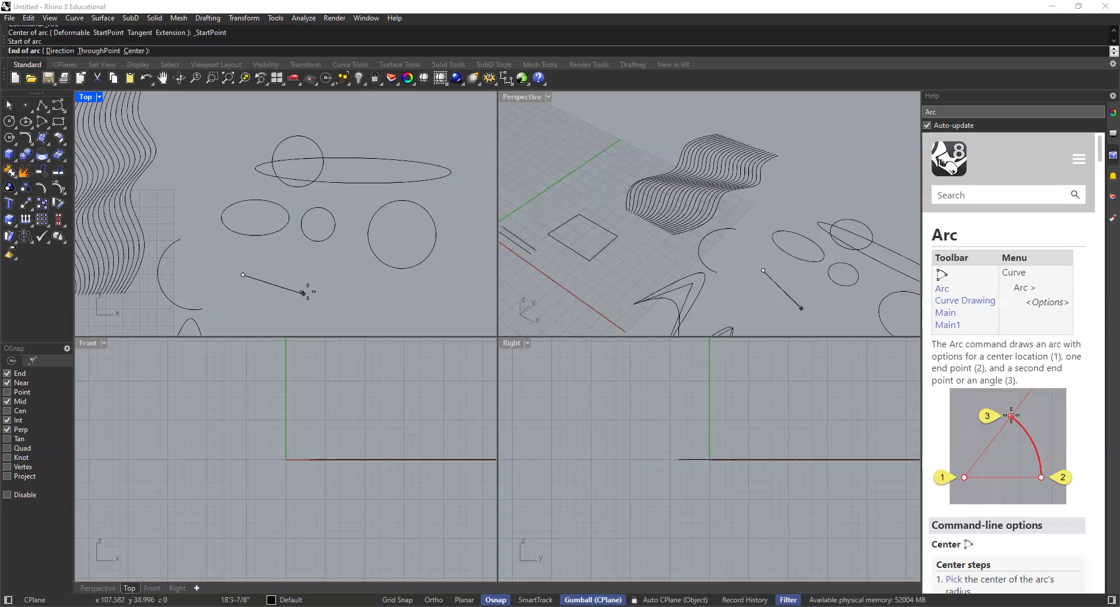
pyautogui.click(332, 275)
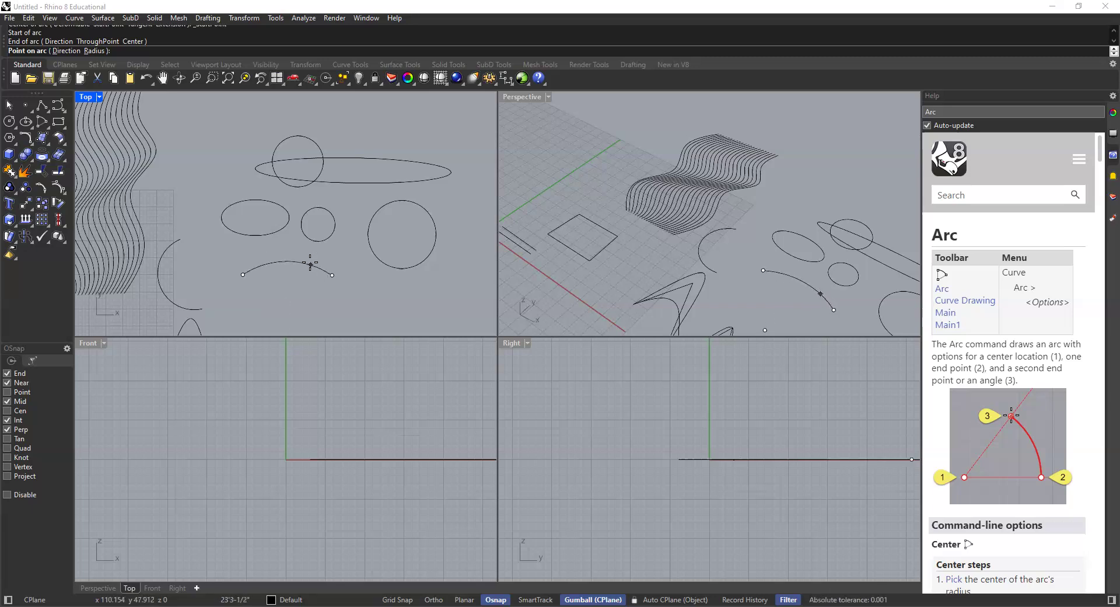
pyautogui.click(309, 257)
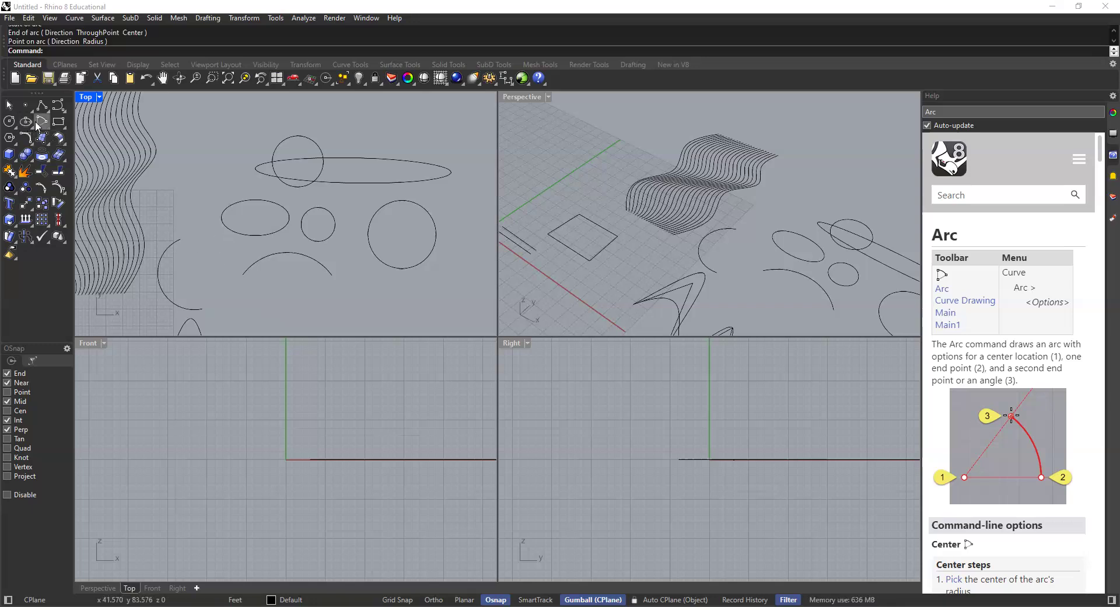
# Look over the drawn circles, ellipses and arcs in the Top view, selecting the shallow arc and the smaller ellipse in turn
pyautogui.scroll(-3, 243, 270)
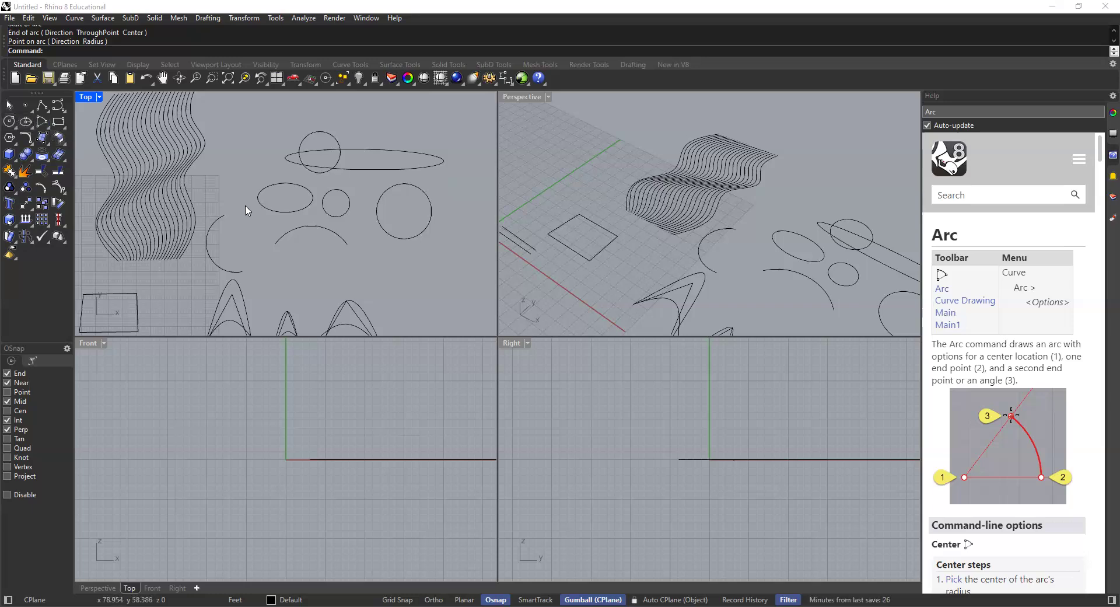
pyautogui.moveTo(250, 225); pyautogui.dragTo(237, 205, button='right')
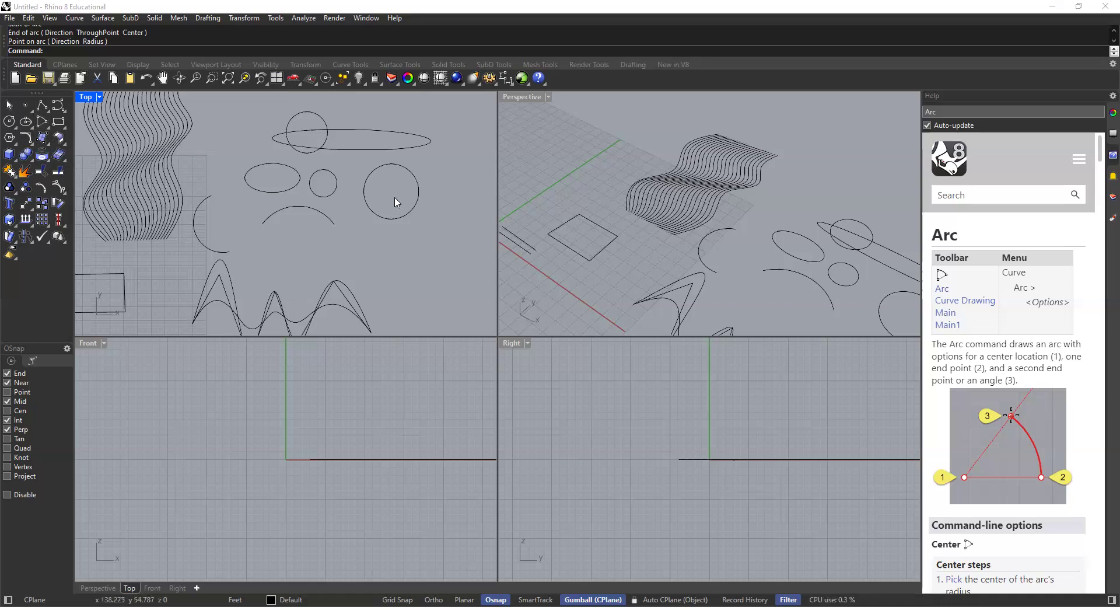
pyautogui.click(325, 219)
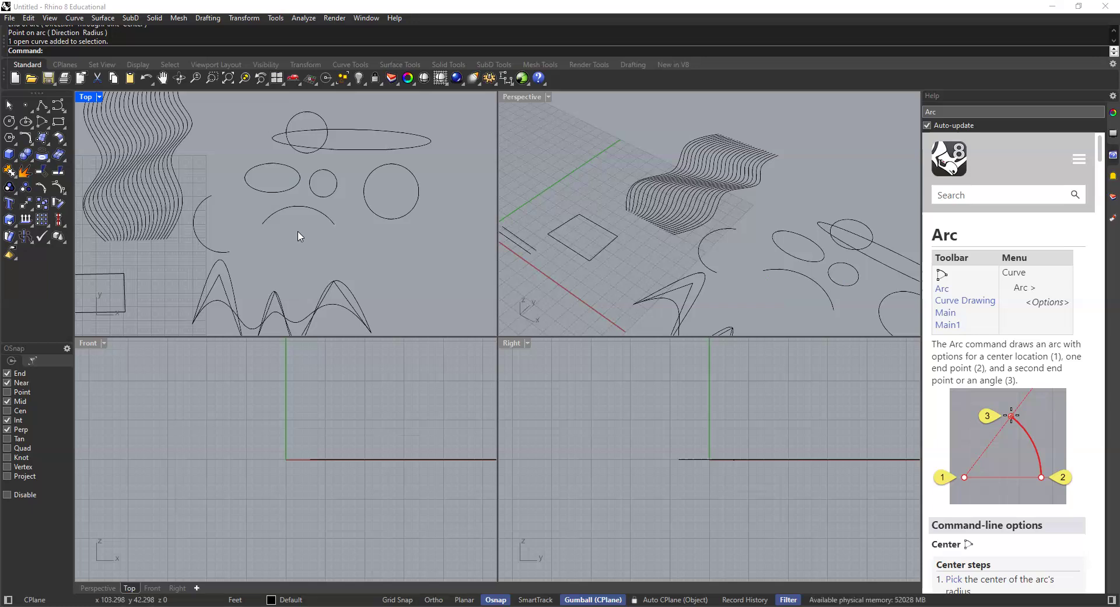
pyautogui.click(298, 178)
pyautogui.click(297, 244)
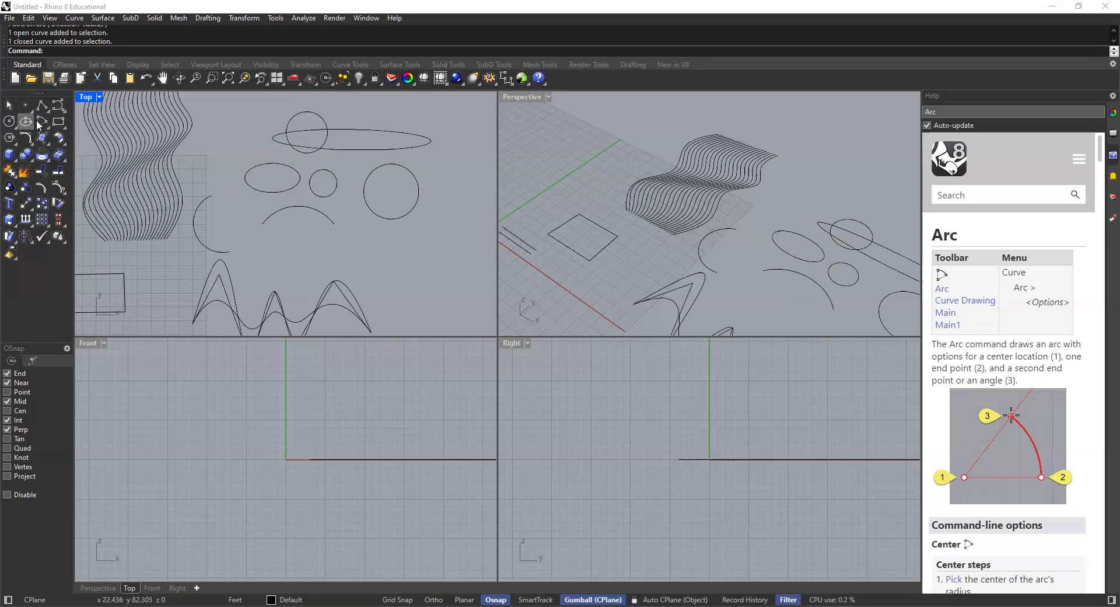
# Draw a corner-to-corner rectangle between the two arcs, starting at the lower end of the 170 degree arc
pyautogui.scroll(-1, 208, 160)
pyautogui.scroll(2, 175, 144)
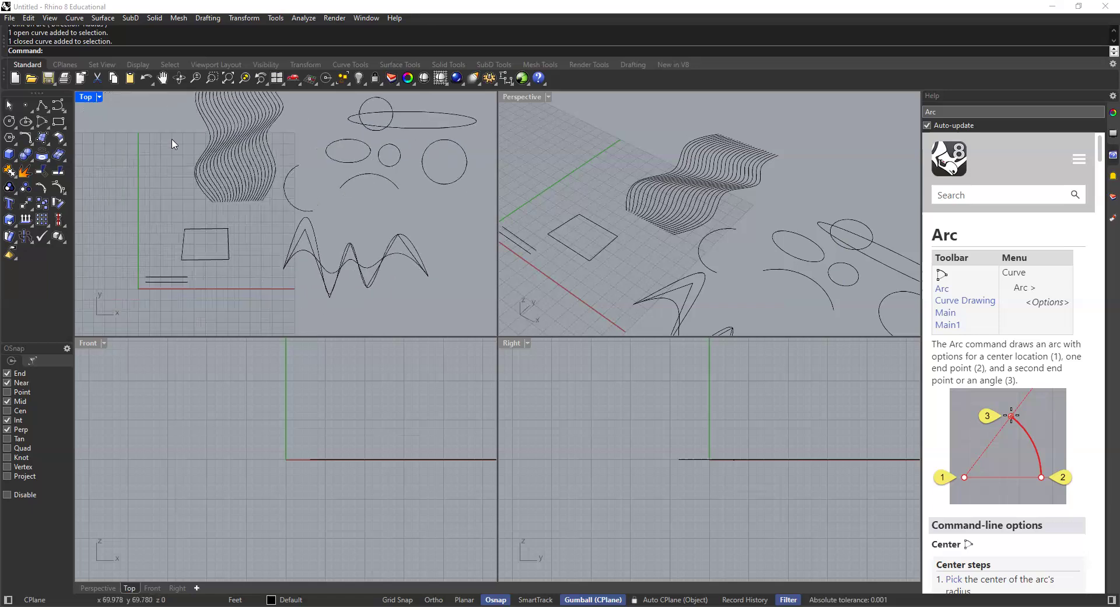
pyautogui.click(59, 123)
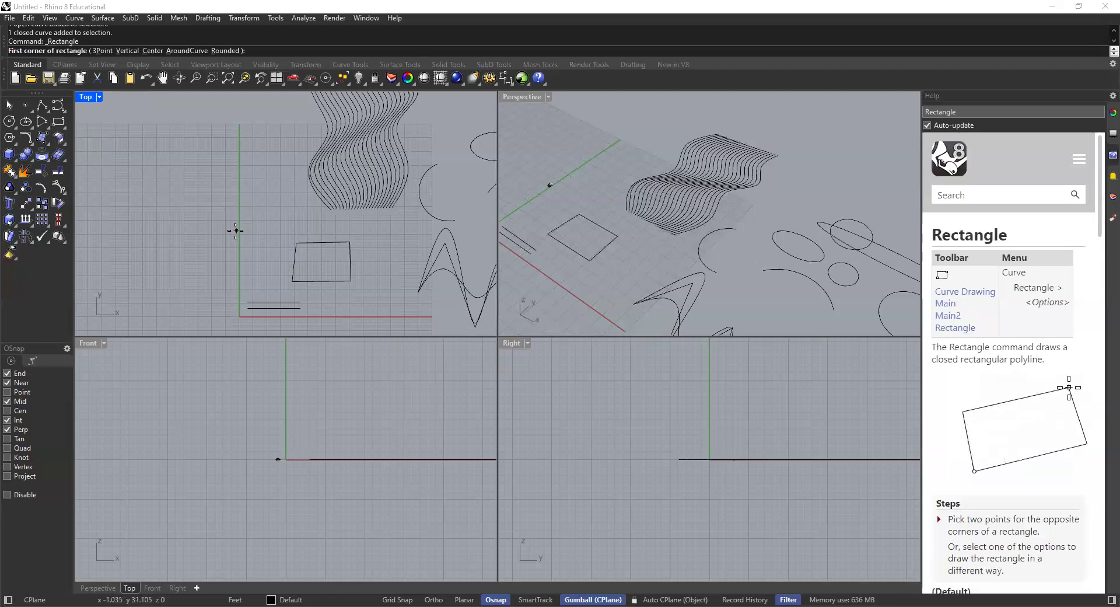
pyautogui.press('Right')
pyautogui.press('Right')
pyautogui.press('Right')
pyautogui.press('Right')
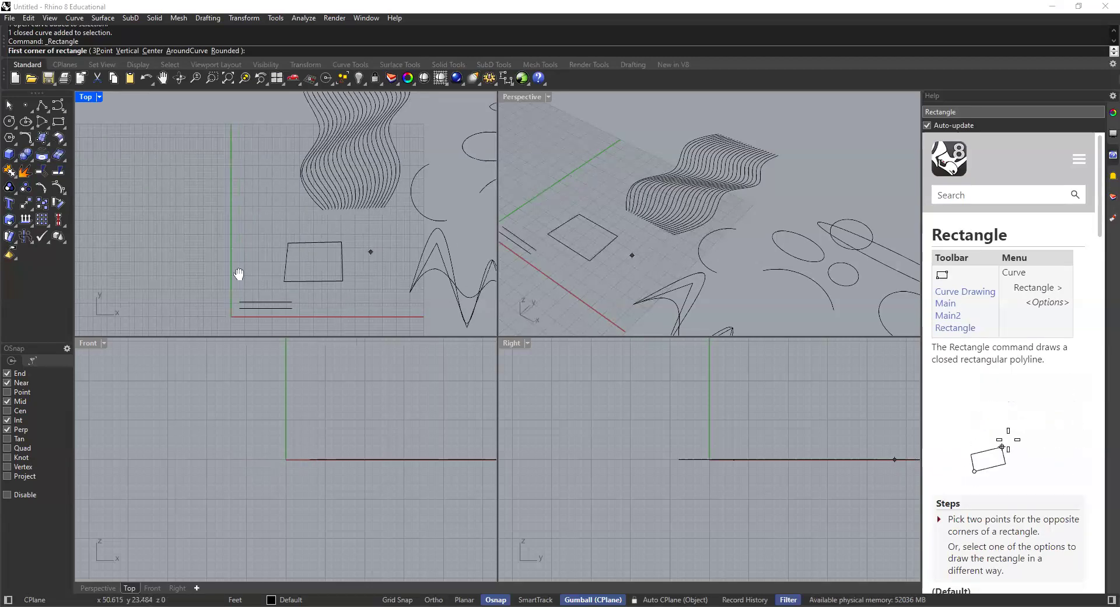
pyautogui.click(266, 249)
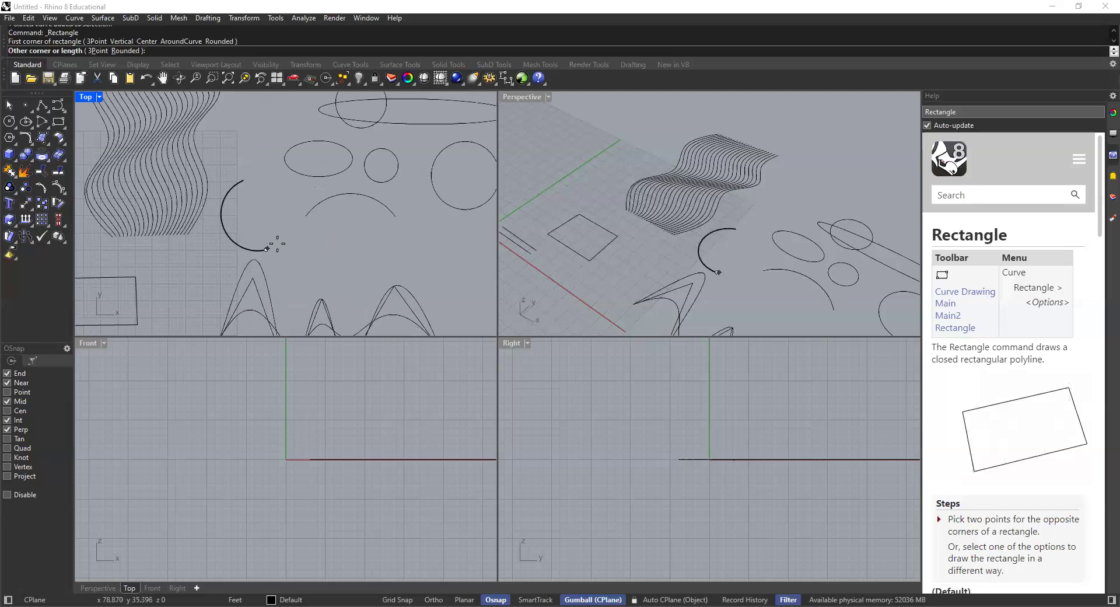
pyautogui.click(306, 216)
pyautogui.scroll(-5, 344, 299)
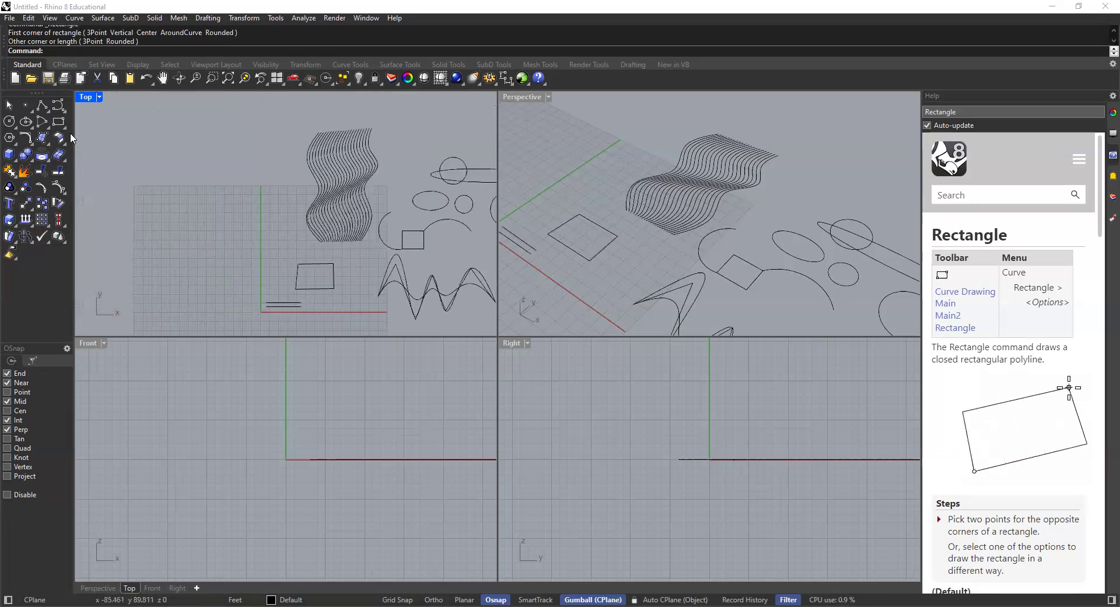
# Draw a corner-to-corner rectangle in the Top view beside the Y axis, 10 ft along X and 20 ft along Y
pyautogui.click(59, 121)
pyautogui.scroll(3, 266, 245)
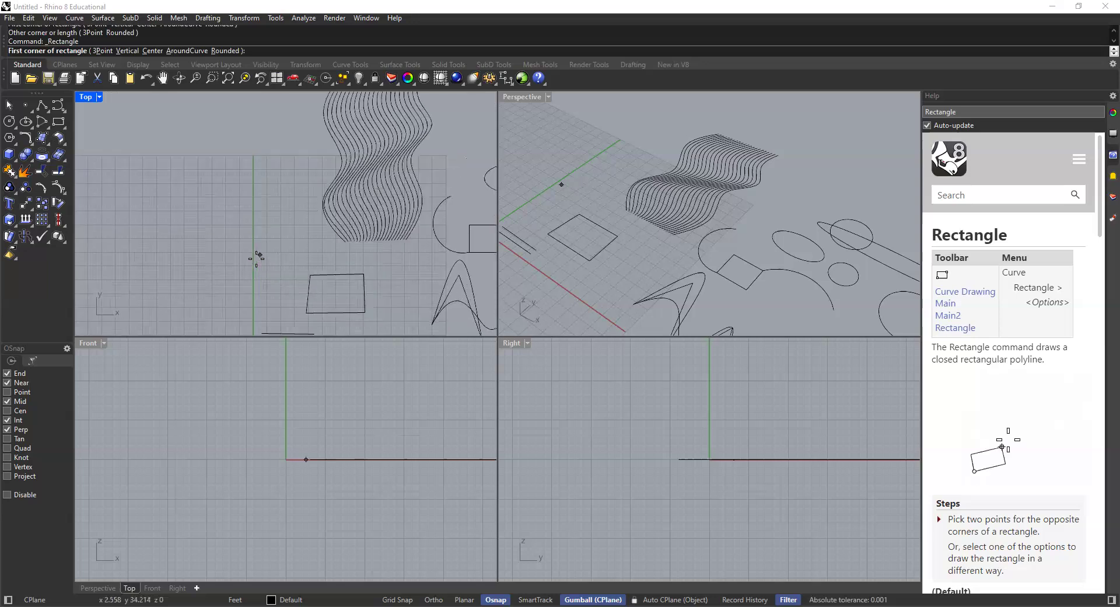
pyautogui.click(257, 258)
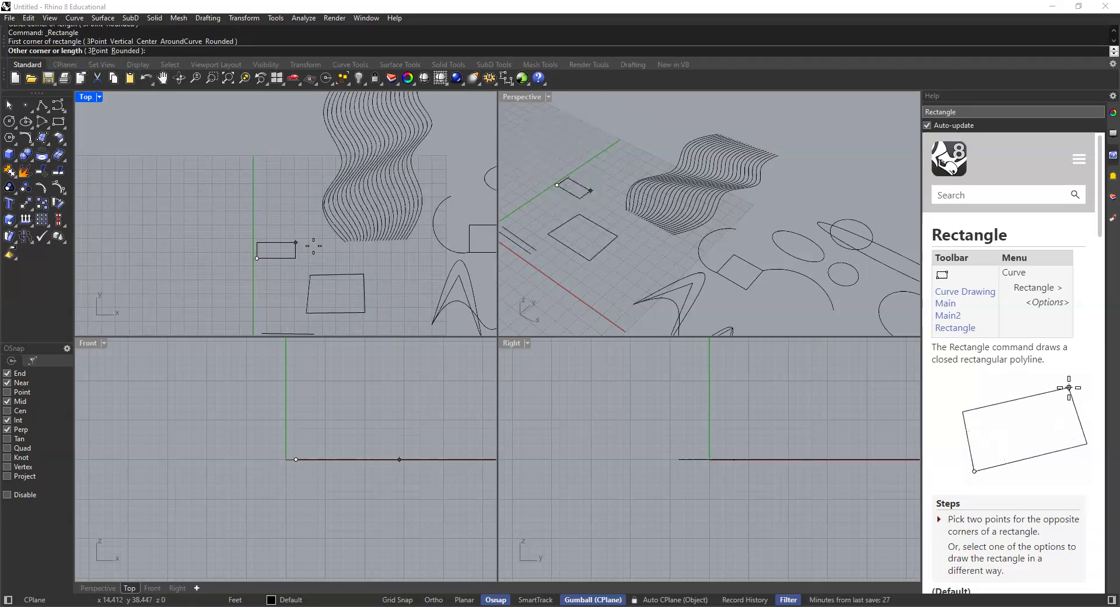
pyautogui.scroll(-1, 291, 243)
pyautogui.scroll(-1, 297, 244)
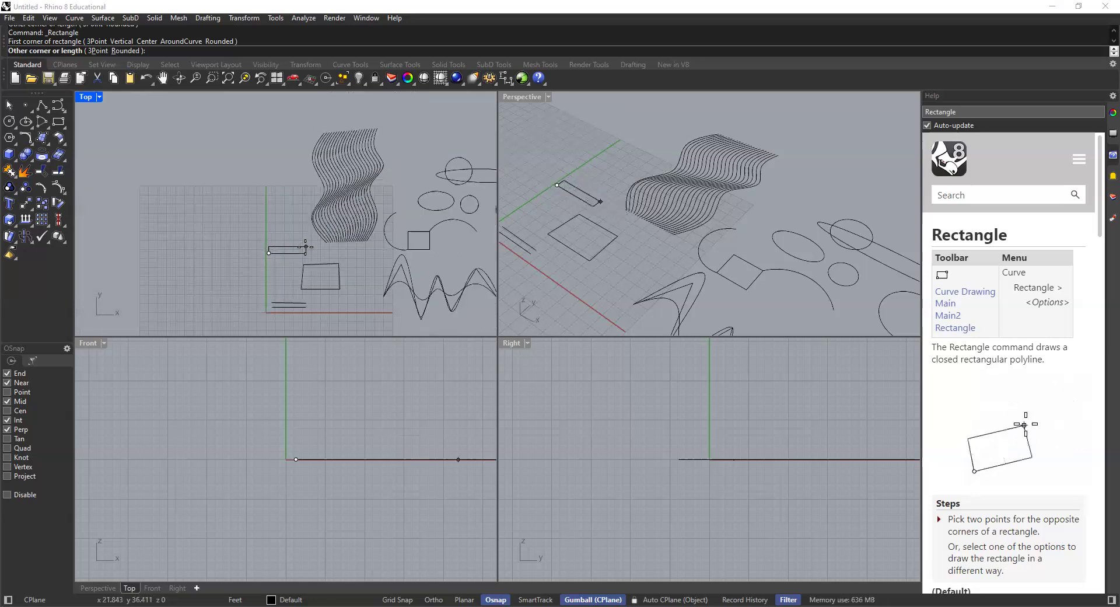
pyautogui.scroll(2, 299, 244)
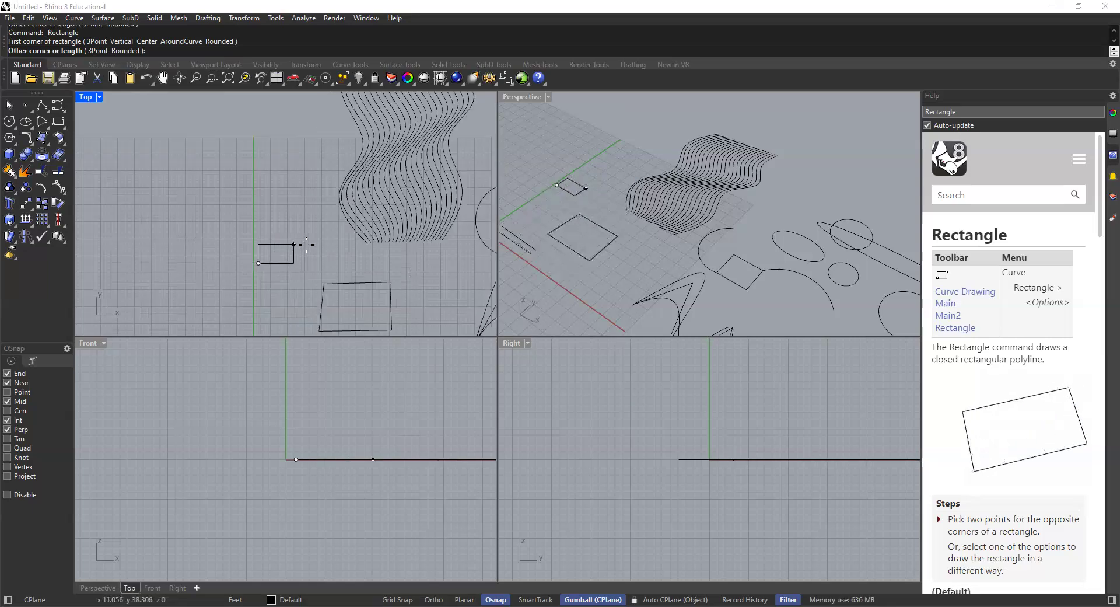
pyautogui.write('10')
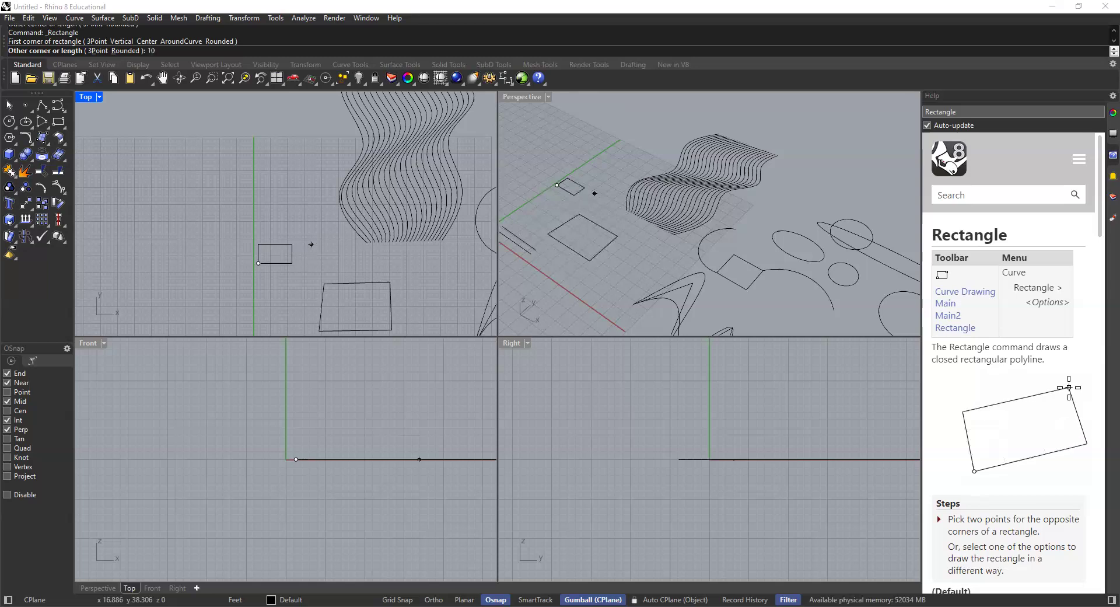
pyautogui.press('Return')
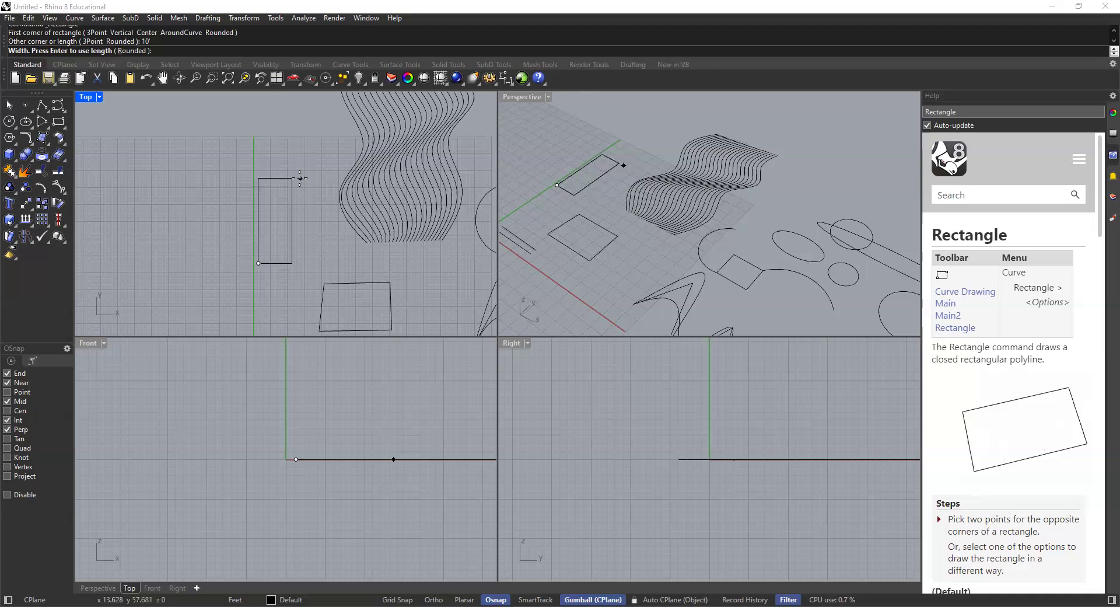
pyautogui.write('20')
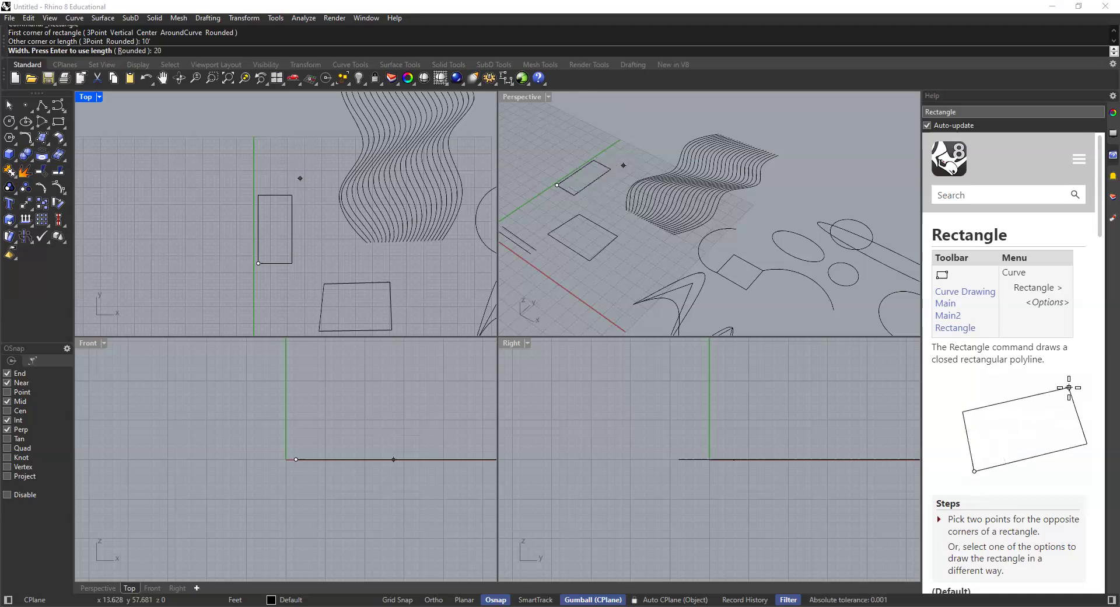
pyautogui.press('Return')
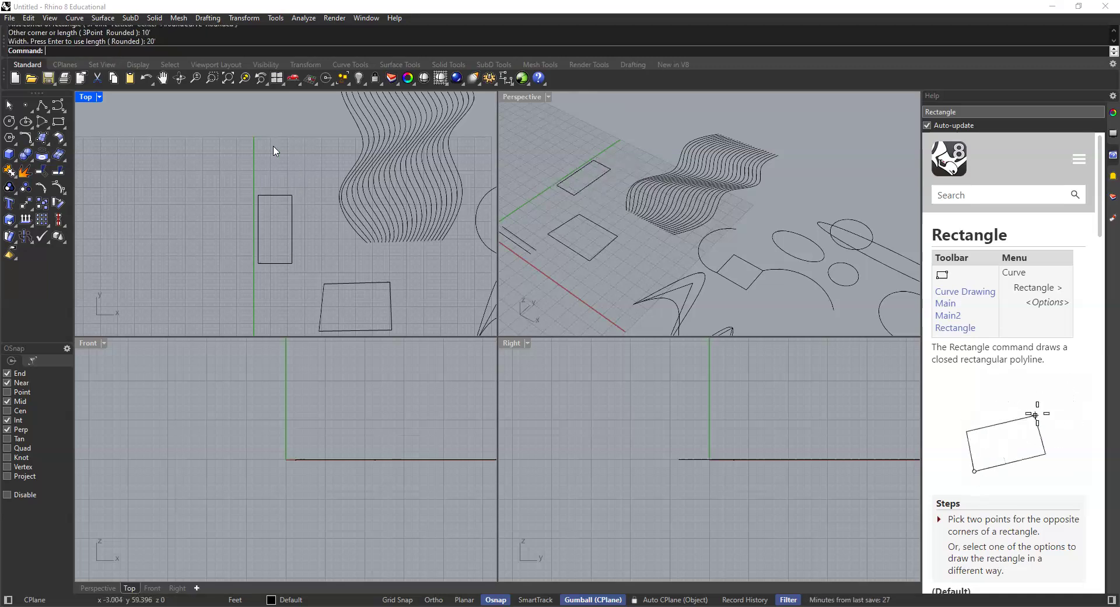
# Start an inscribed polygon in the Top view, centered on the Y axis above the grid and the 10 by 20 ft rectangle
pyautogui.scroll(-5, 287, 201)
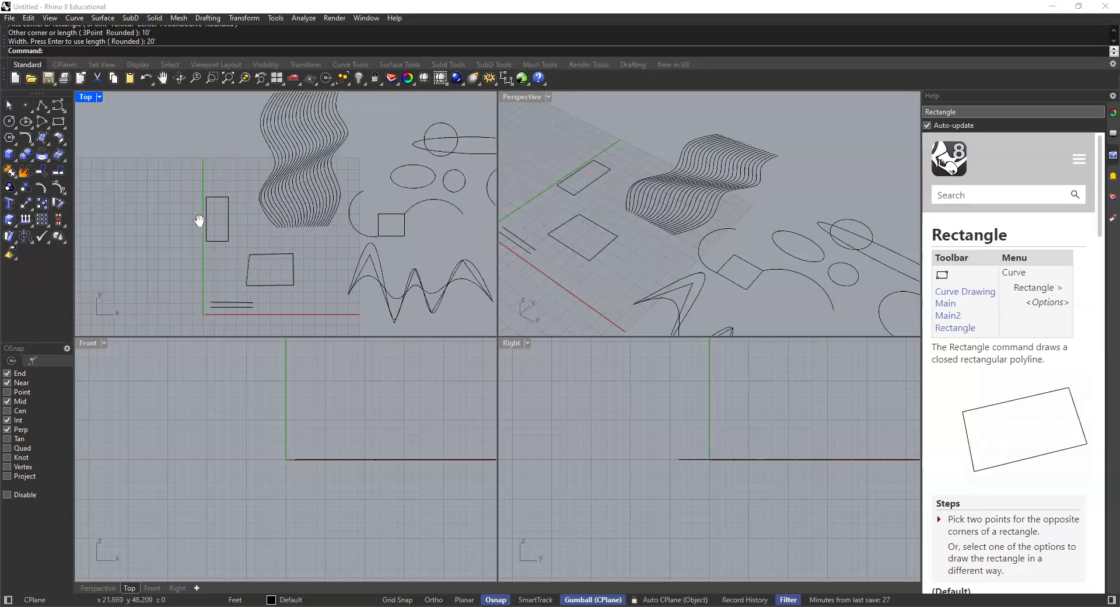
pyautogui.scroll(2, 298, 242)
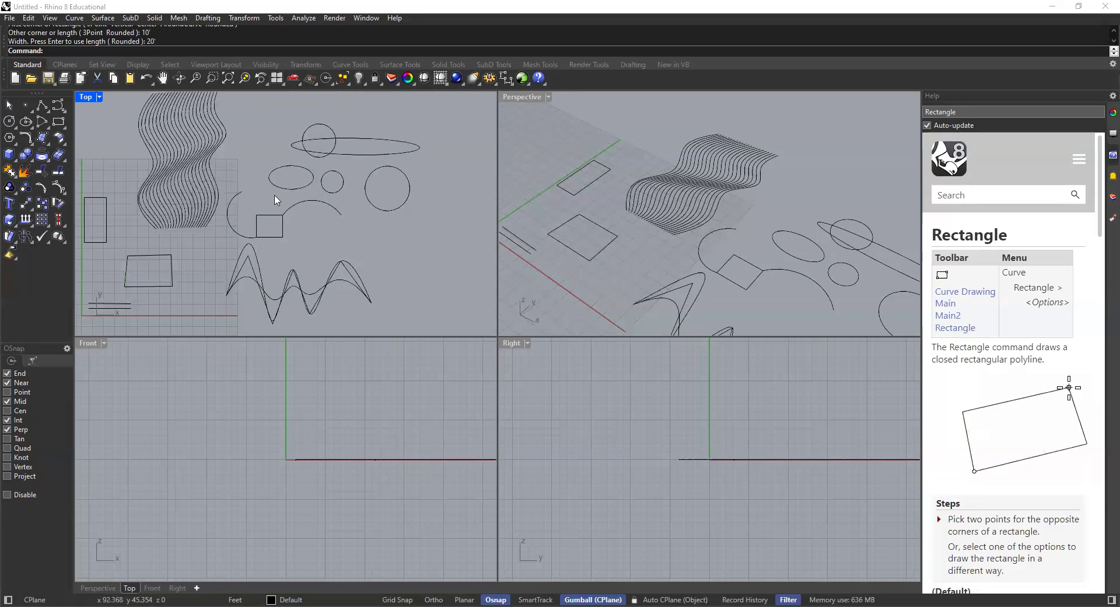
pyautogui.click(10, 141)
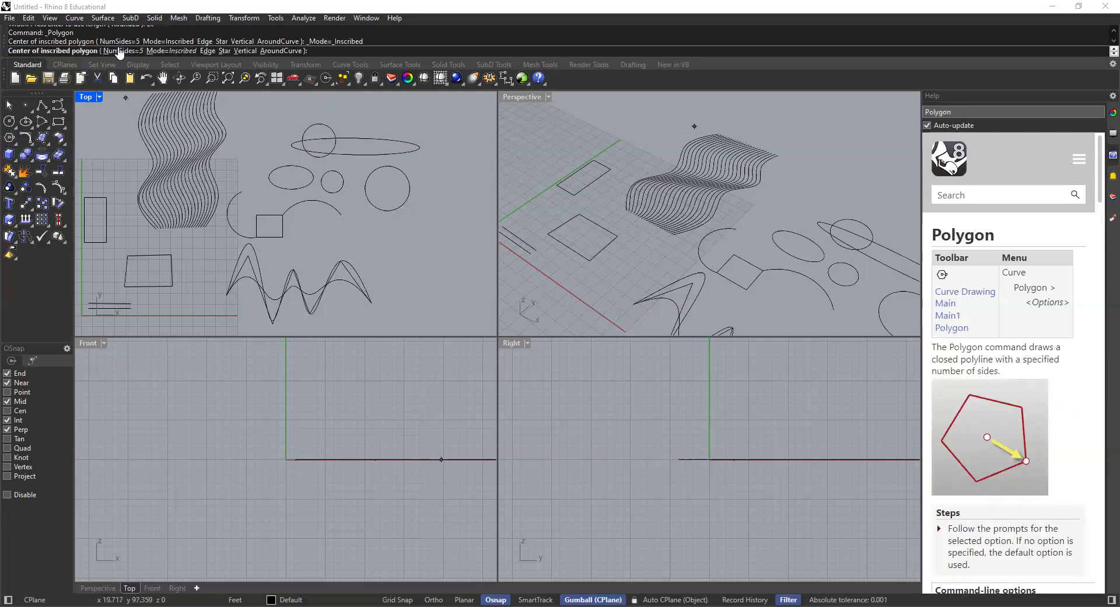
pyautogui.moveTo(125, 100); pyautogui.dragTo(249, 133, button='right')
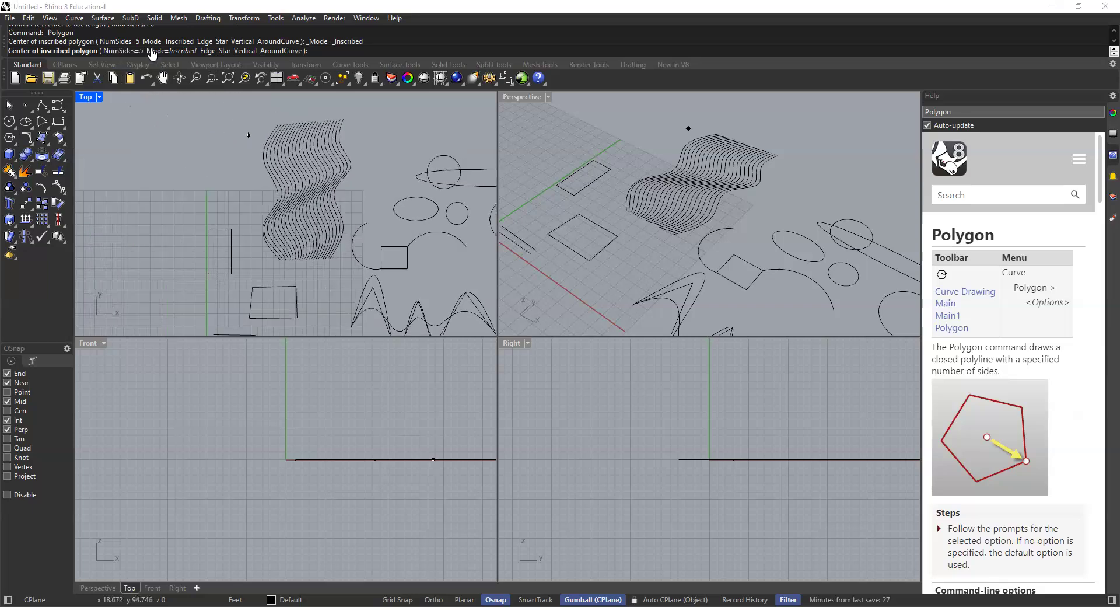
pyautogui.scroll(3, 219, 177)
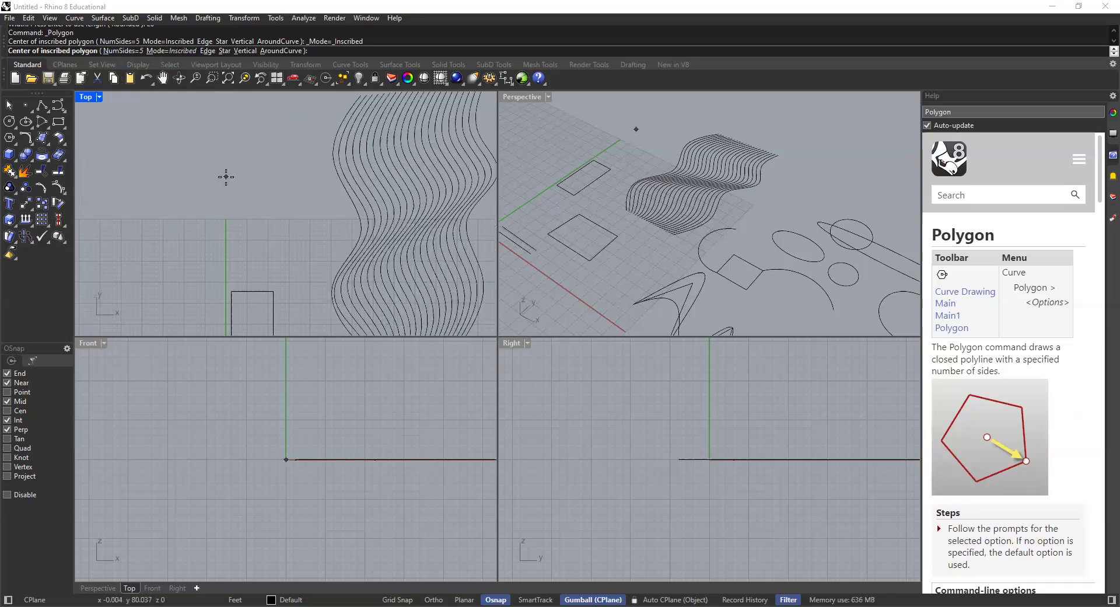
pyautogui.click(226, 176)
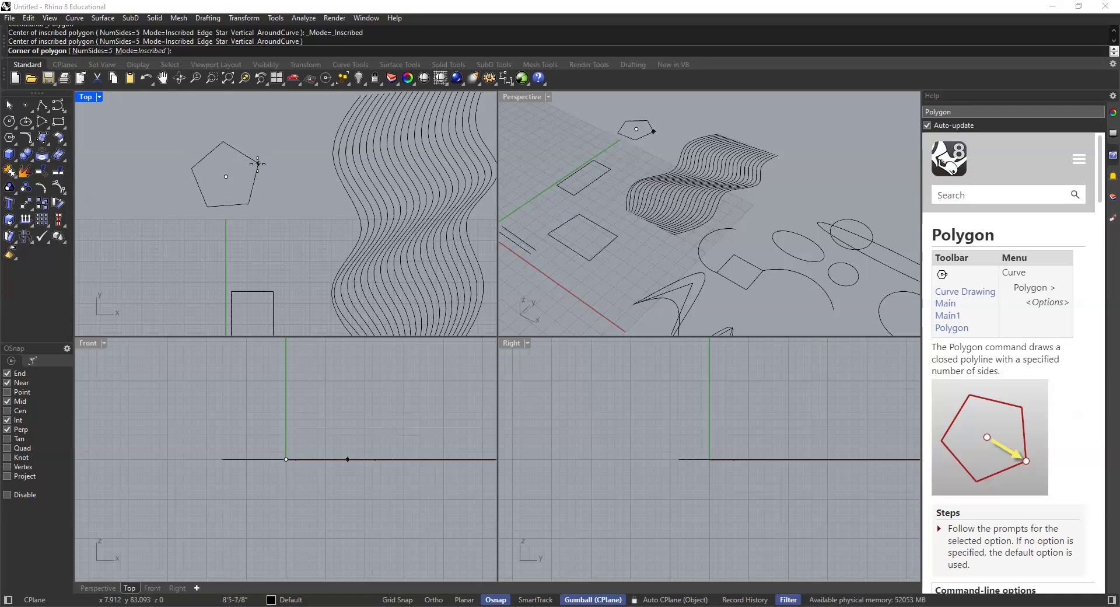
# Try the inscribed polygon with 10 sides
pyautogui.click(106, 51)
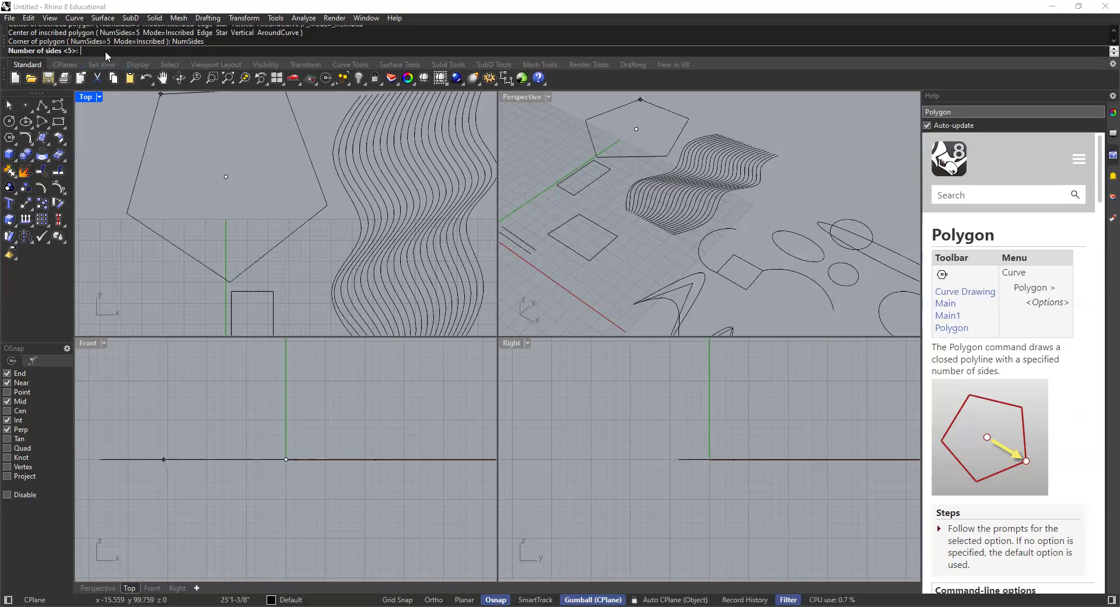
pyautogui.write('10')
pyautogui.press('Return')
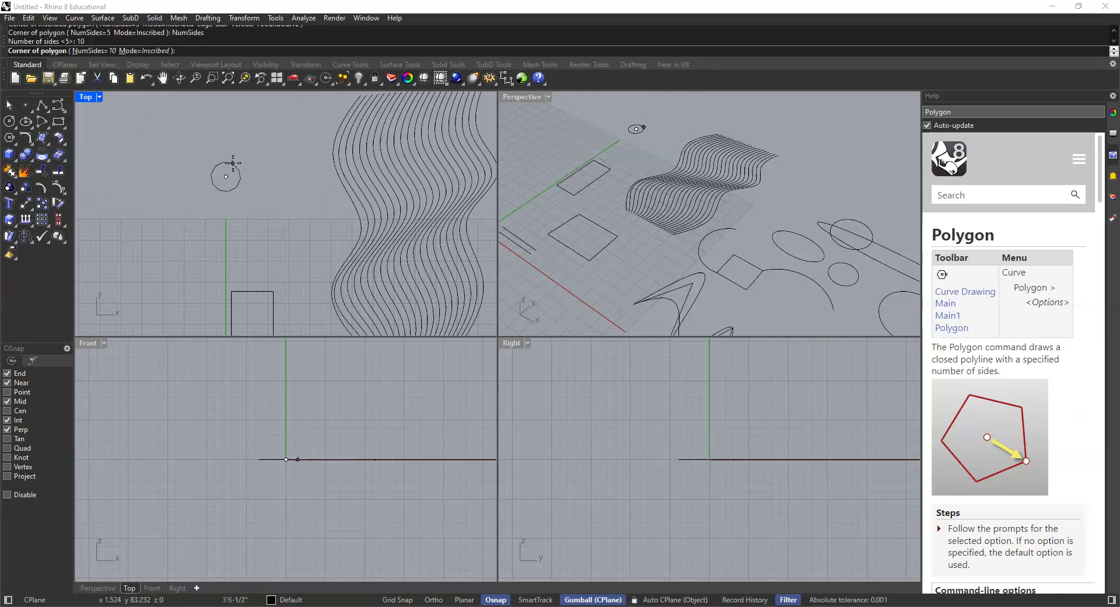
pyautogui.scroll(3, 233, 163)
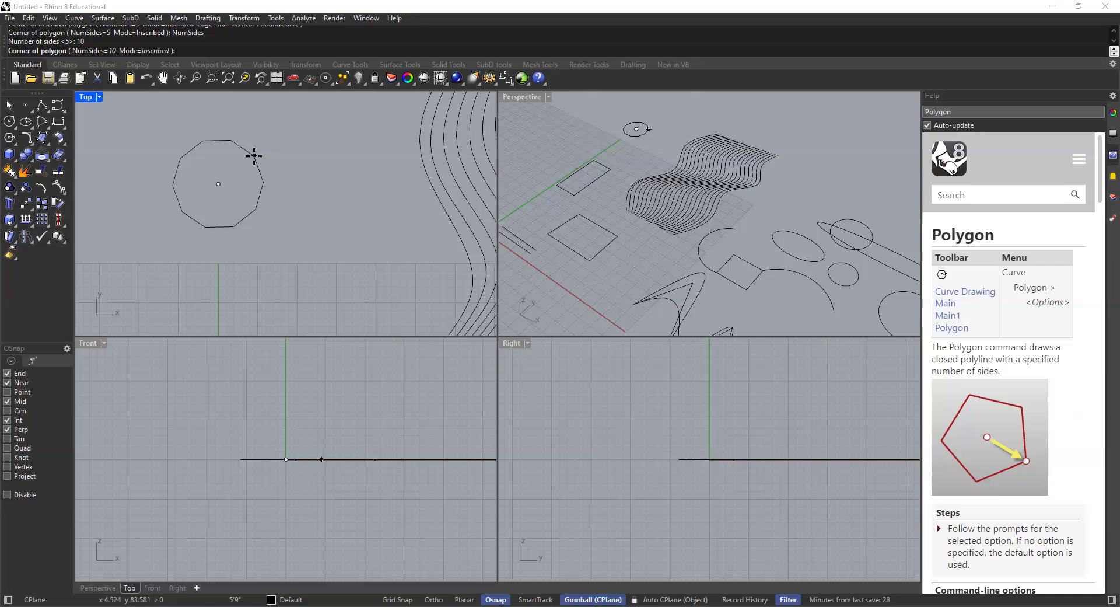
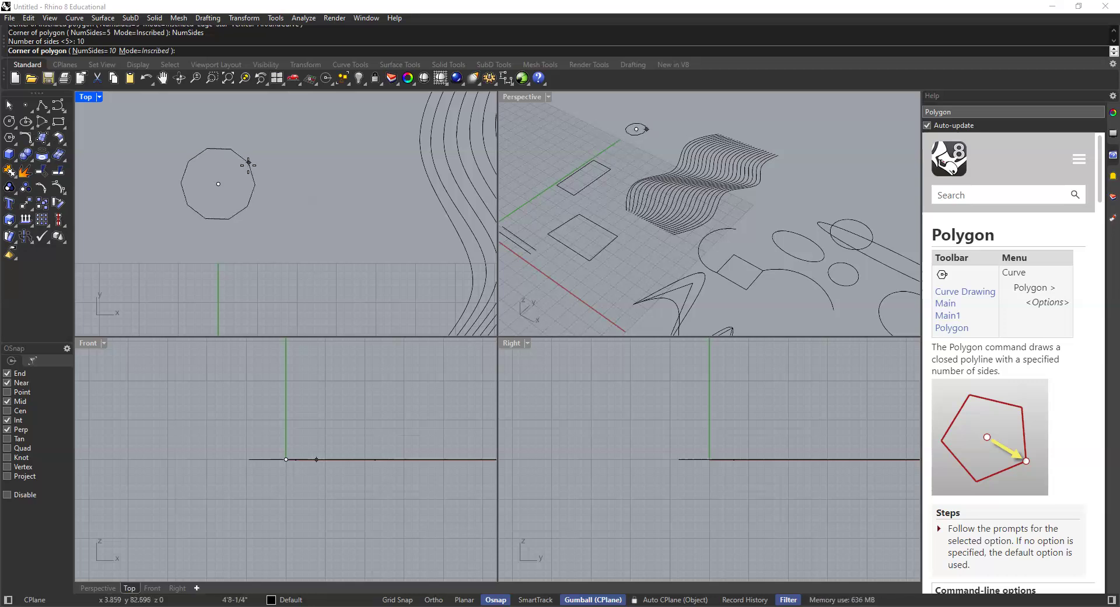
# Give the polygon 3 sides and place its corner straight above the center with Ortho, at a radius of about 1 ft
pyautogui.click(98, 51)
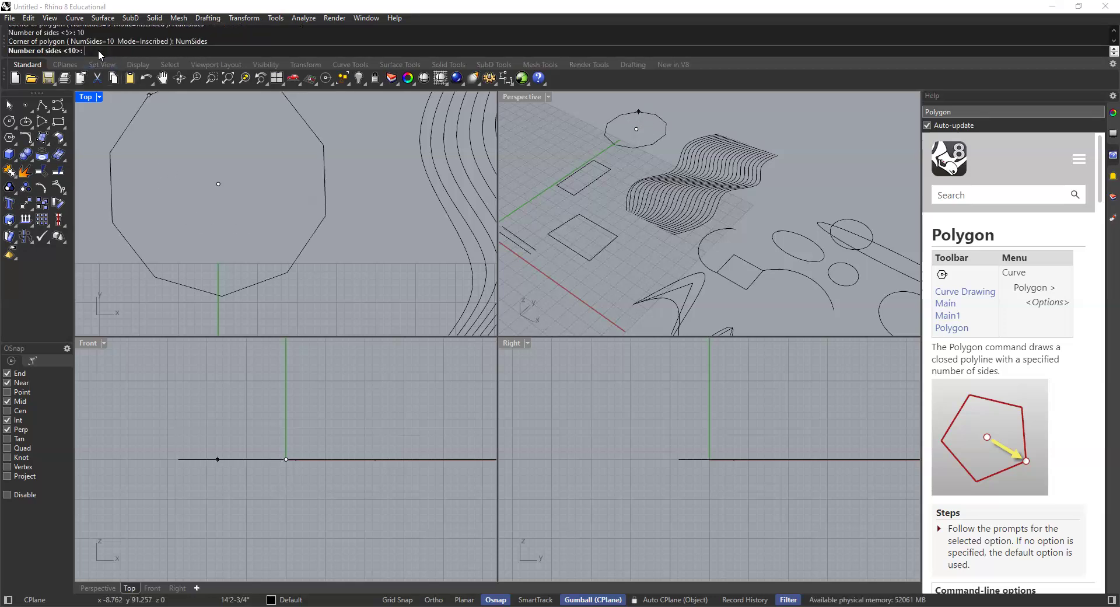
pyautogui.write('3')
pyautogui.press('Return')
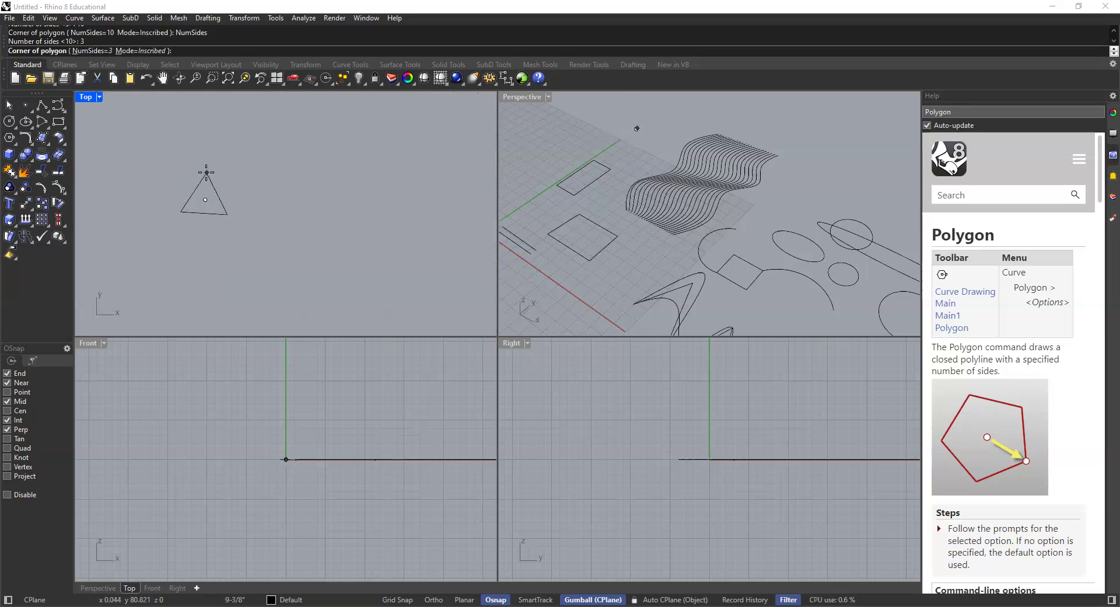
pyautogui.press('F8')
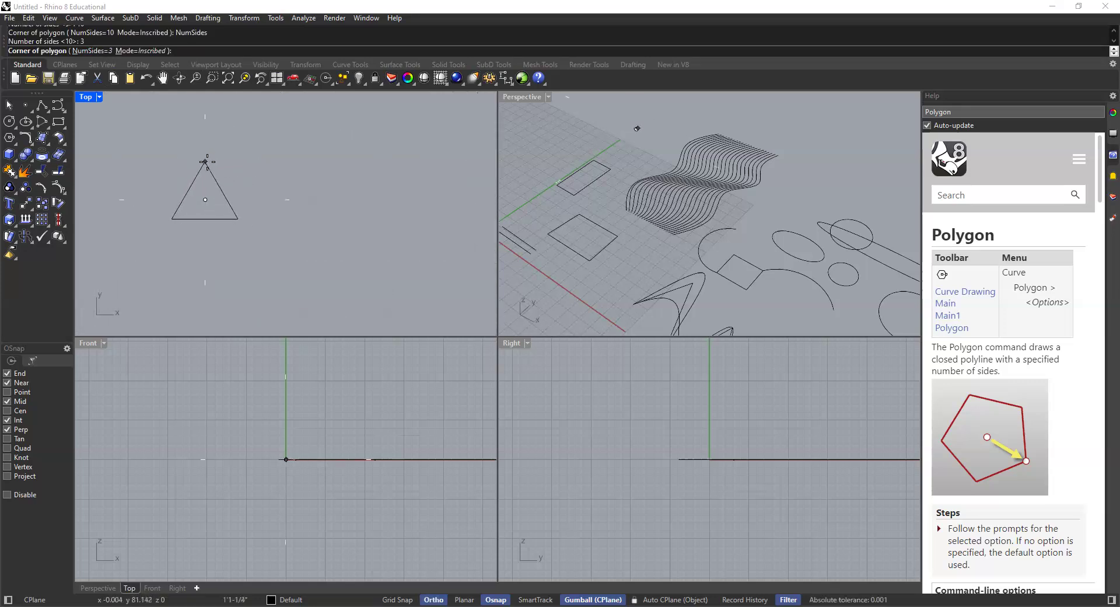
pyautogui.click(230, 202)
pyautogui.moveTo(231, 205); pyautogui.dragTo(343, 213)
pyautogui.click(327, 208)
# Draw a single-segment vertical polyline to the lower right of the triangle, running from inside the grid to above its upper edge
pyautogui.scroll(-3, 333, 228)
pyautogui.moveTo(333, 227); pyautogui.dragTo(303, 225, button='right')
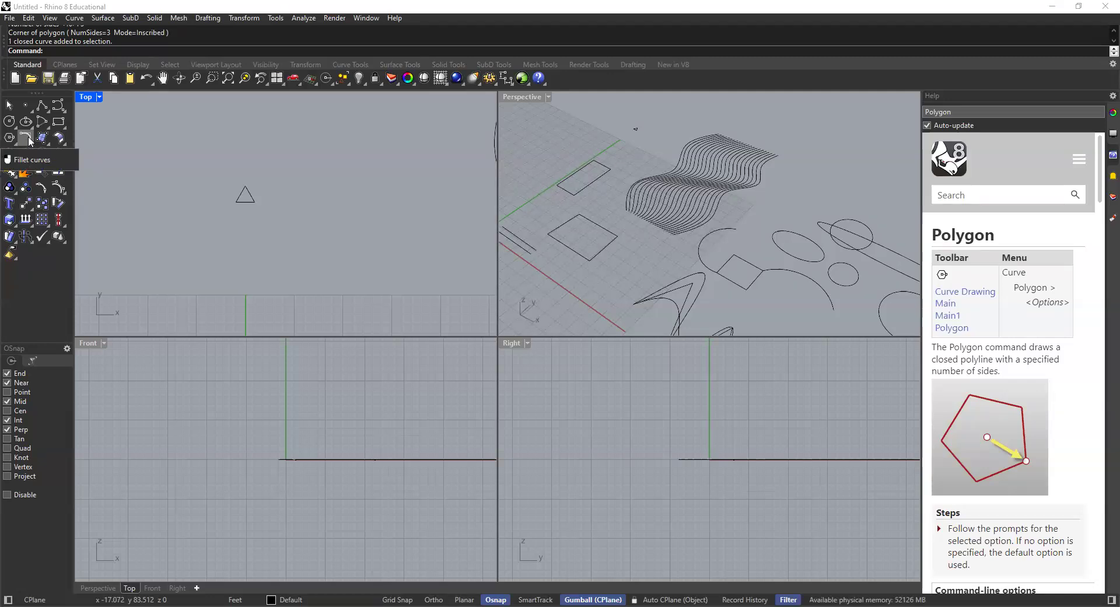
pyautogui.scroll(-3, 274, 213)
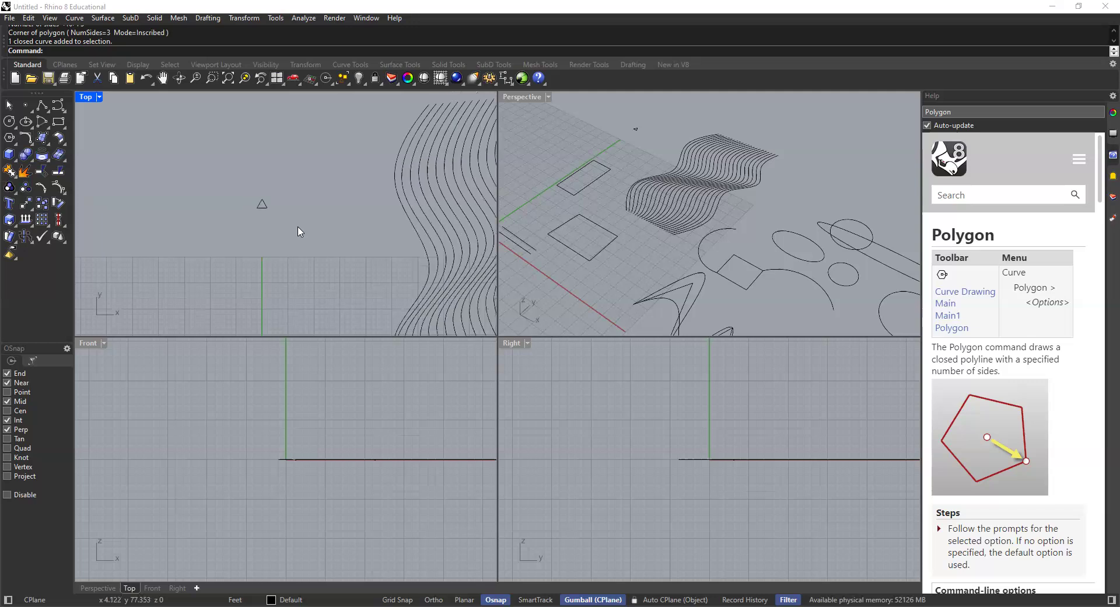
pyautogui.moveTo(320, 231); pyautogui.dragTo(300, 202, button='right')
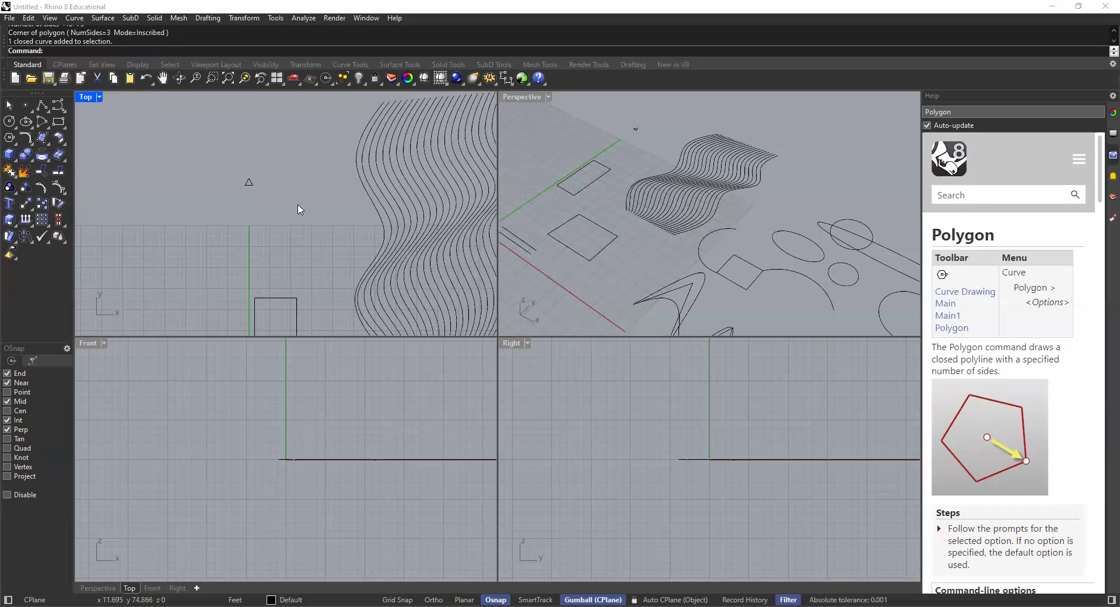
pyautogui.scroll(2, 295, 212)
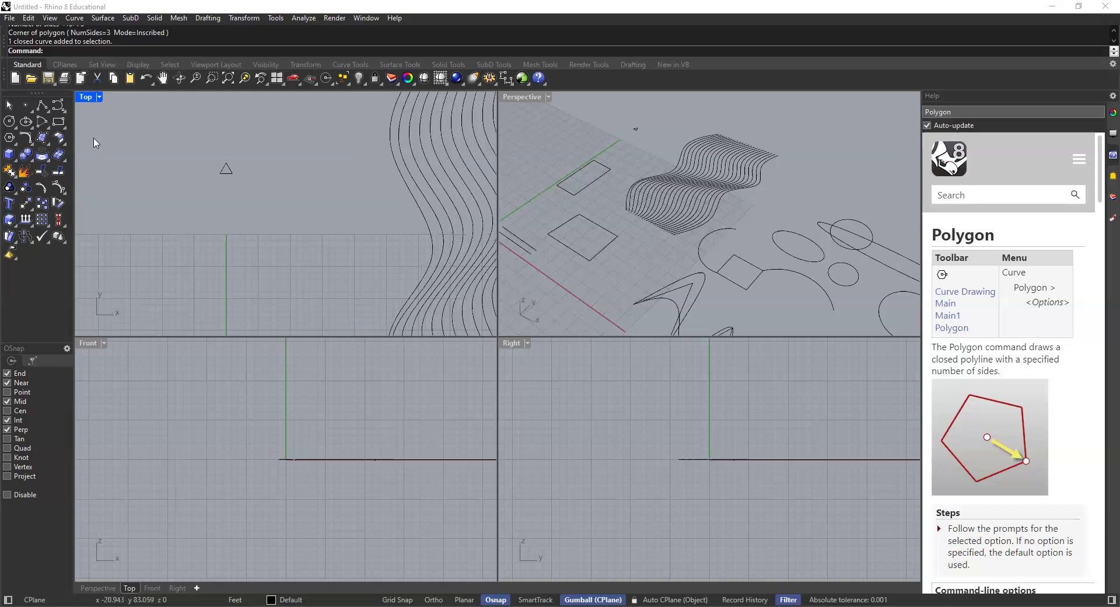
pyautogui.click(42, 105)
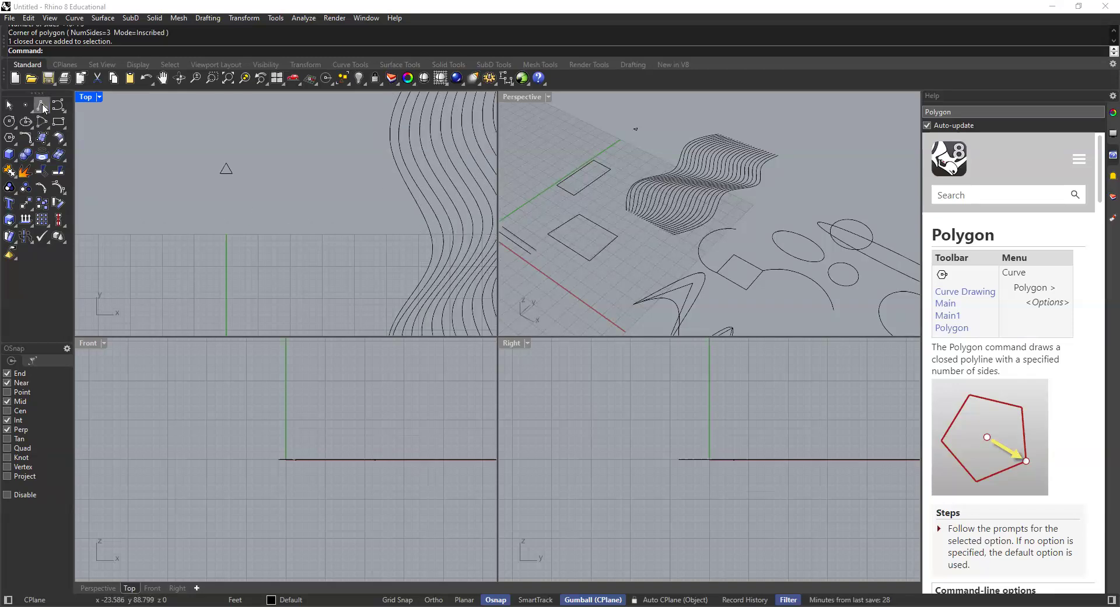
pyautogui.click(256, 282)
pyautogui.click(255, 213)
pyautogui.press('Return')
pyautogui.press('Return')
pyautogui.click(348, 170)
pyautogui.press('Escape')
pyautogui.press('Return')
pyautogui.click(329, 171)
pyautogui.click(276, 172)
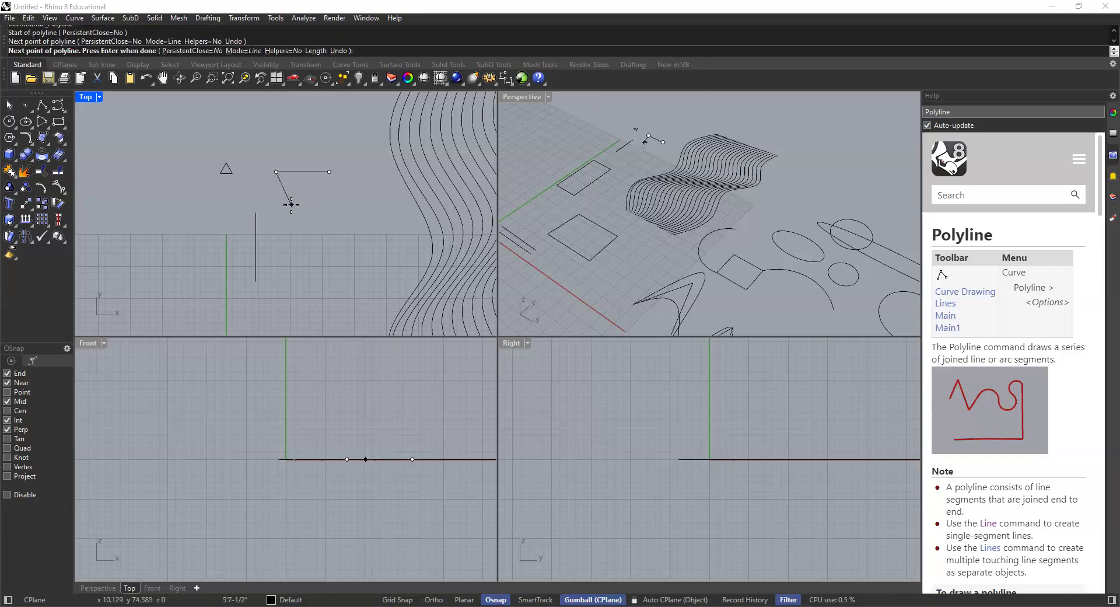
pyautogui.press('Escape')
# Toggle Ortho on and back off
pyautogui.click(437, 592)
pyautogui.click(434, 599)
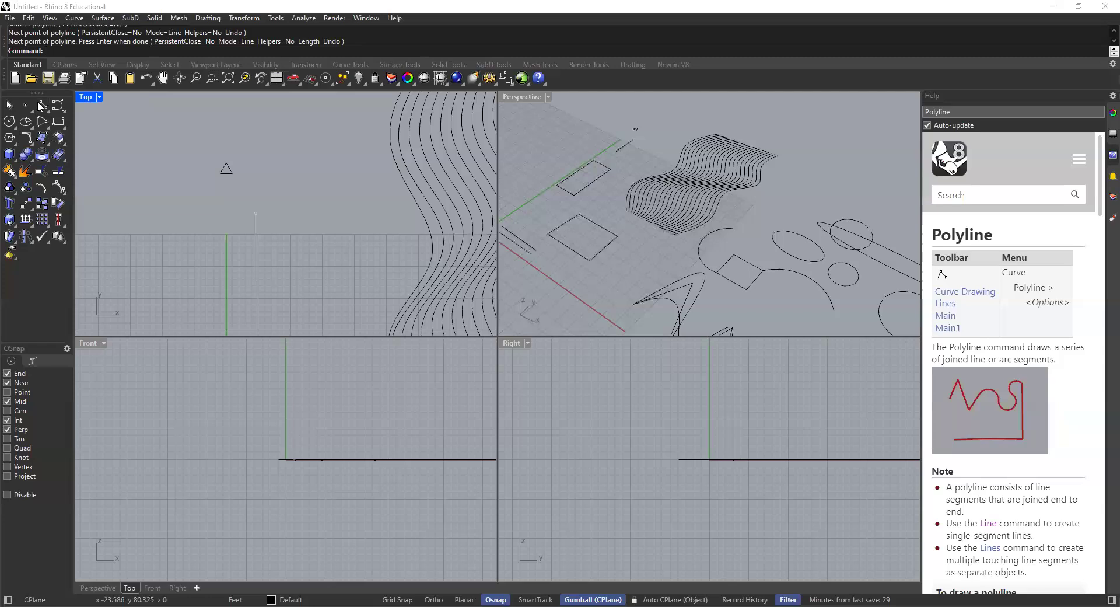
pyautogui.click(432, 594)
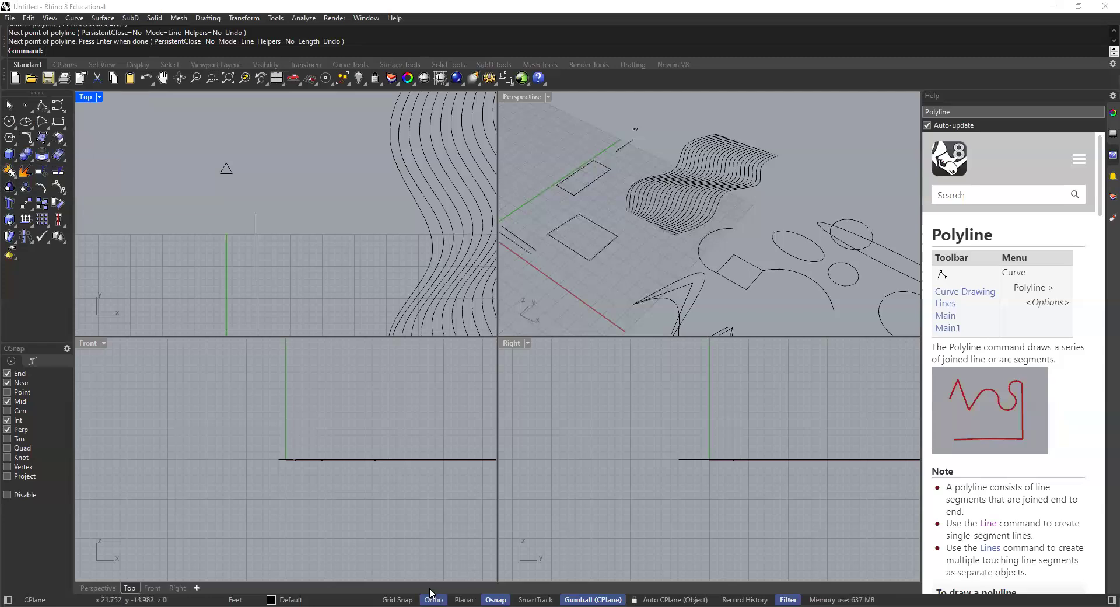
pyautogui.click(433, 597)
# Draw a horizontal polyline segment about 9 ft long between the triangle and the tweened curves with Ortho on, and turn Ortho off
pyautogui.click(42, 106)
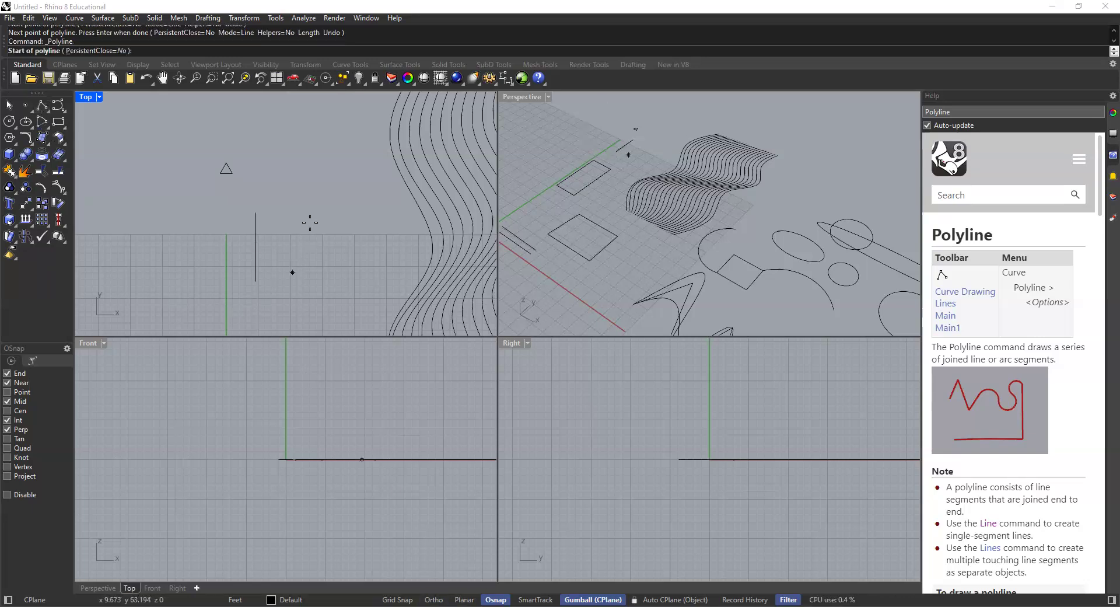
pyautogui.click(355, 186)
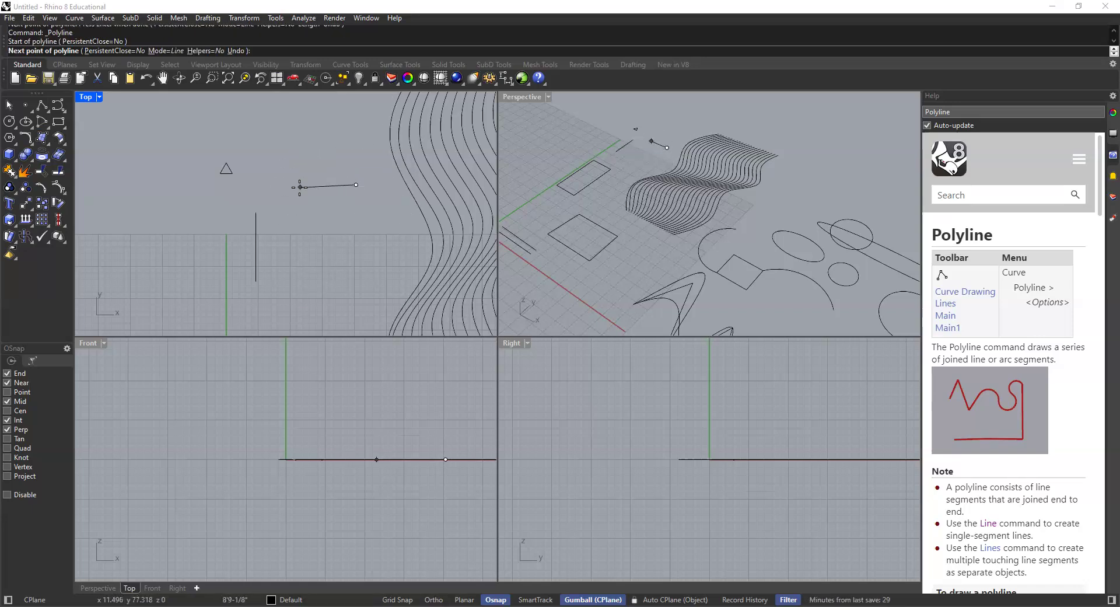
pyautogui.press('F8')
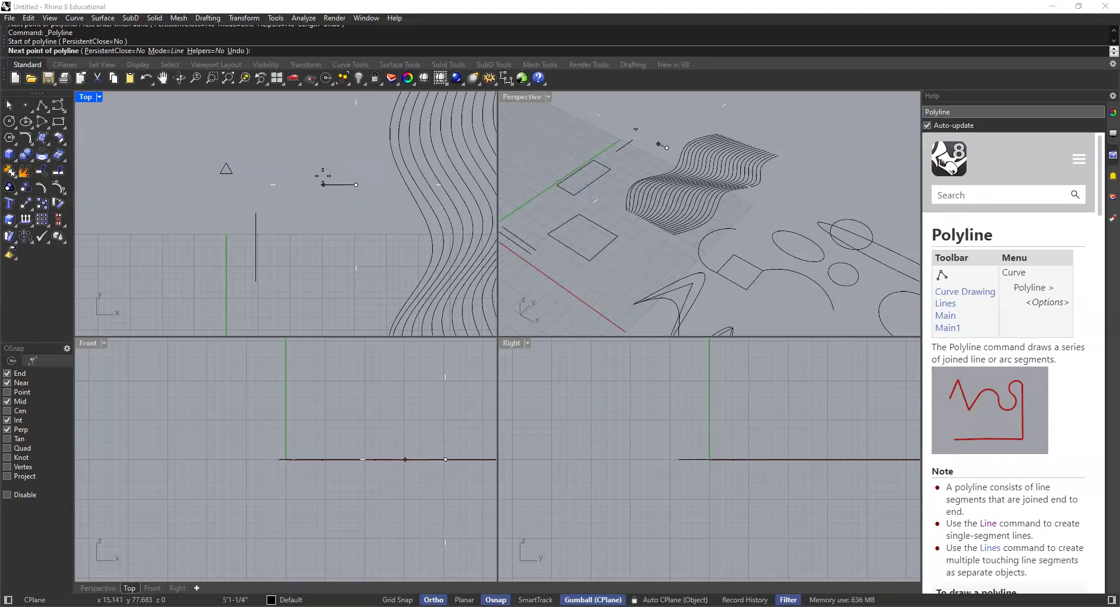
pyautogui.press('F8')
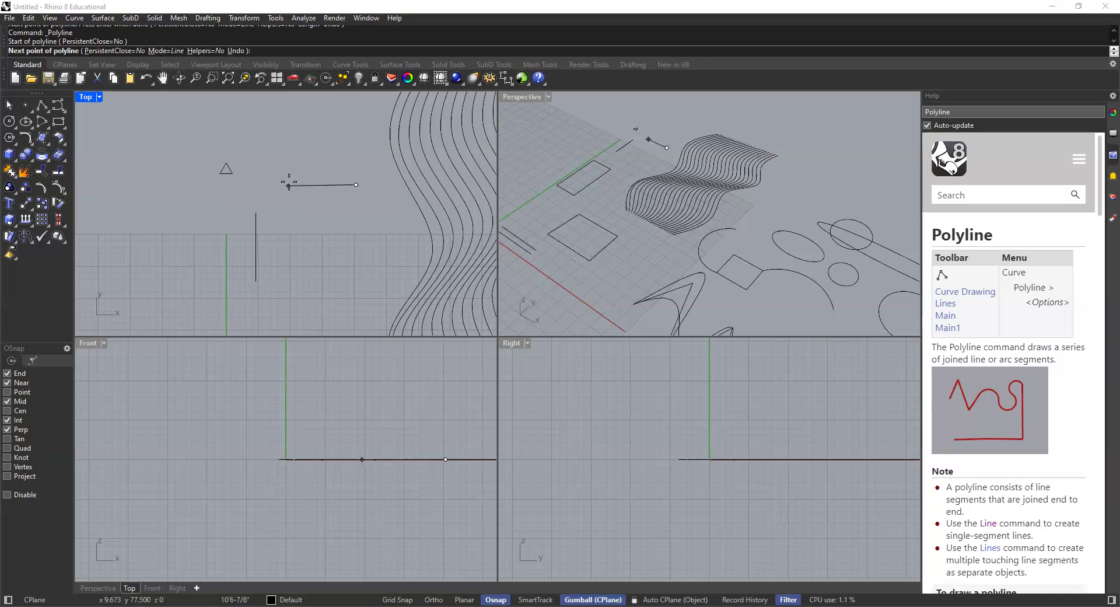
pyautogui.press('F8')
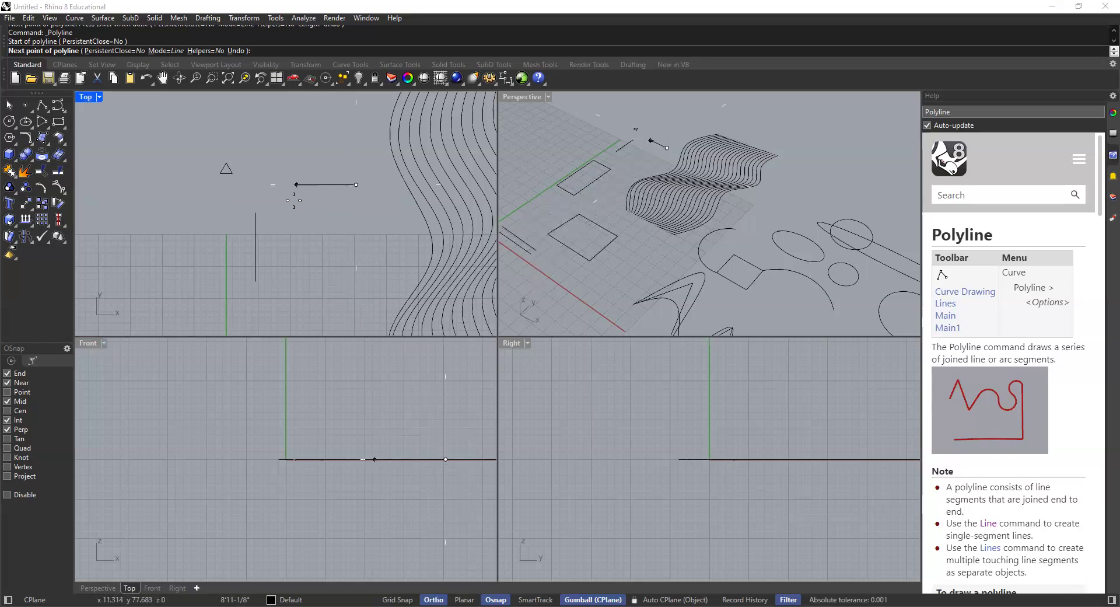
pyautogui.click(293, 200)
pyautogui.press('F8')
pyautogui.press('Return')
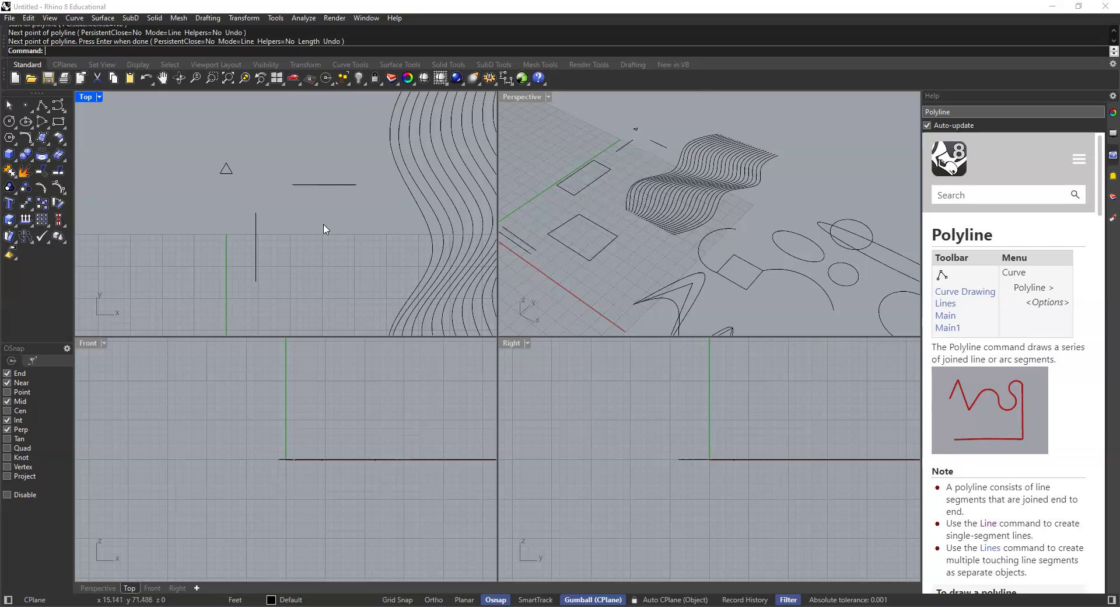
# Fillet the separate vertical and horizontal lines into a sharp corner with radius 0, and undo the fillet
pyautogui.scroll(2, 245, 238)
pyautogui.click(263, 221)
pyautogui.click(348, 172)
pyautogui.click(239, 202)
pyautogui.scroll(2, 268, 193)
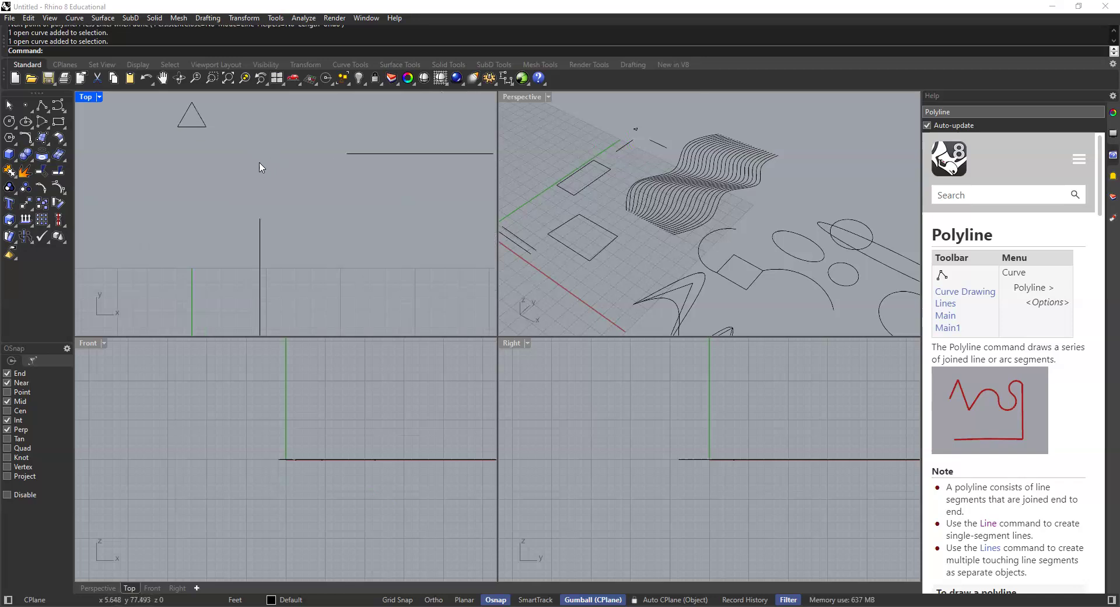
pyautogui.click(26, 135)
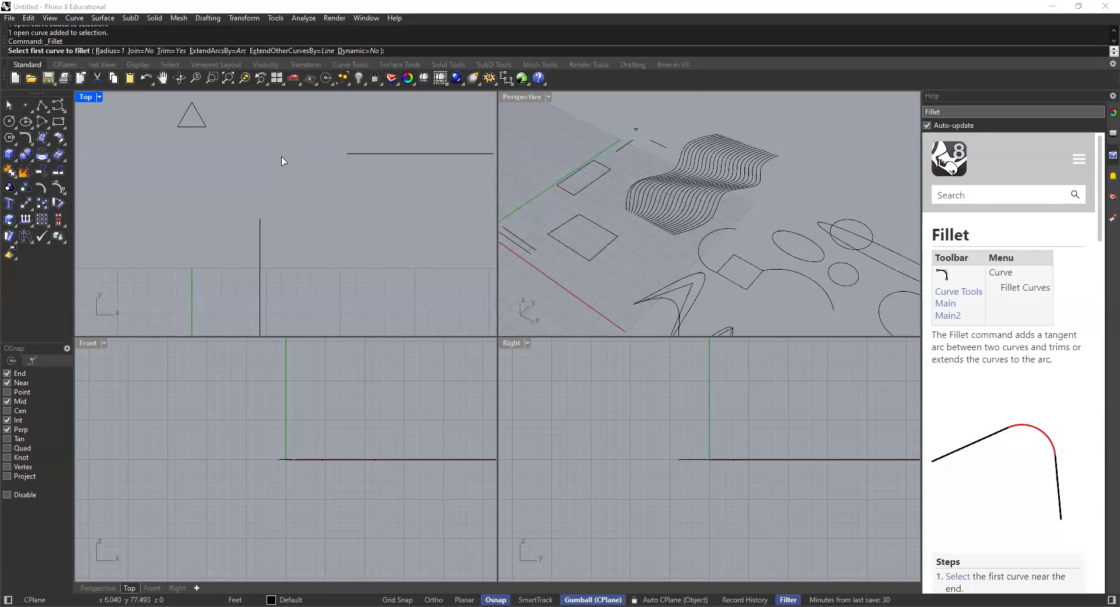
pyautogui.click(108, 51)
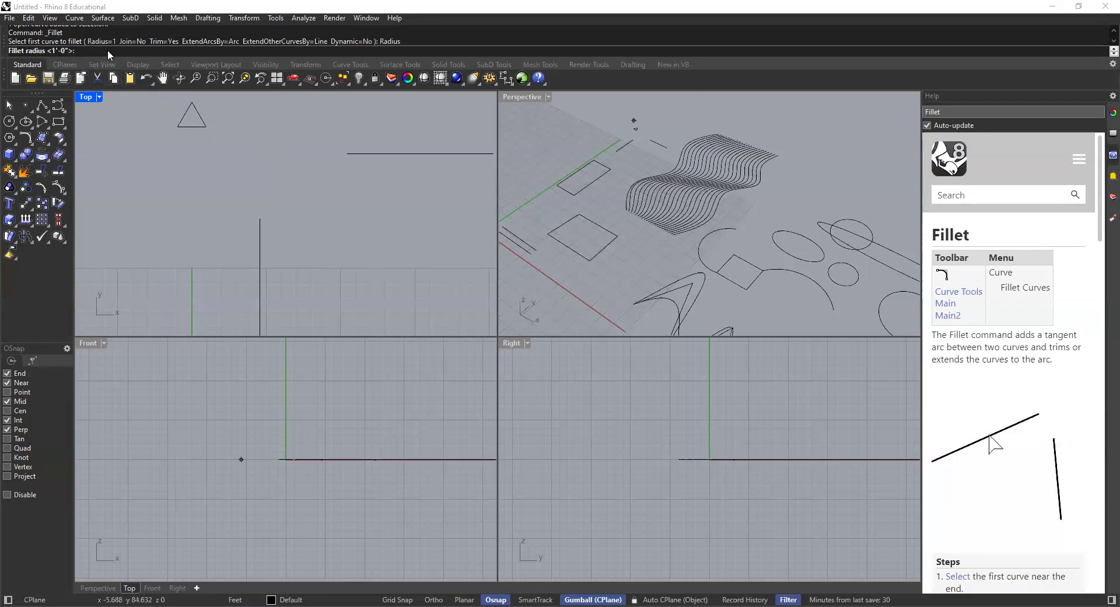
pyautogui.write('0')
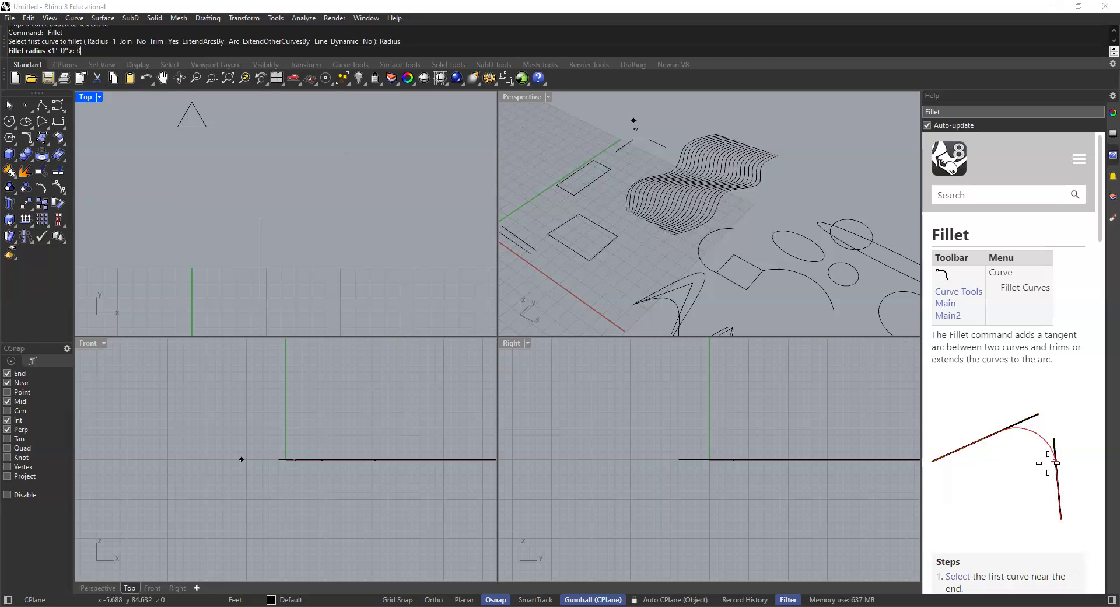
pyautogui.press('Return')
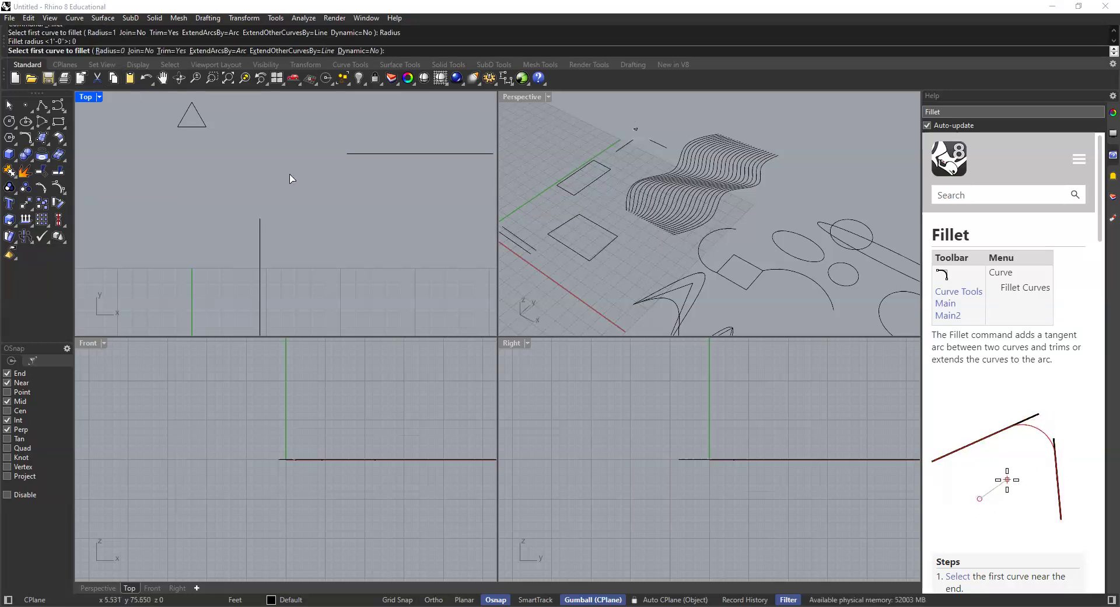
pyautogui.click(260, 229)
pyautogui.click(358, 154)
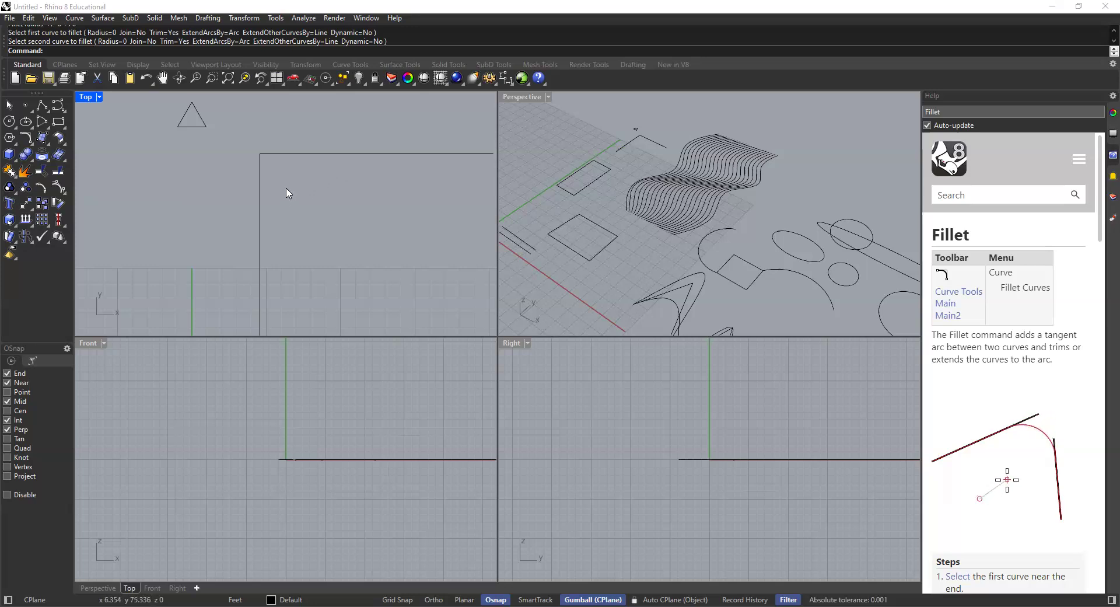
pyautogui.hotkey('ctrl', 'z')
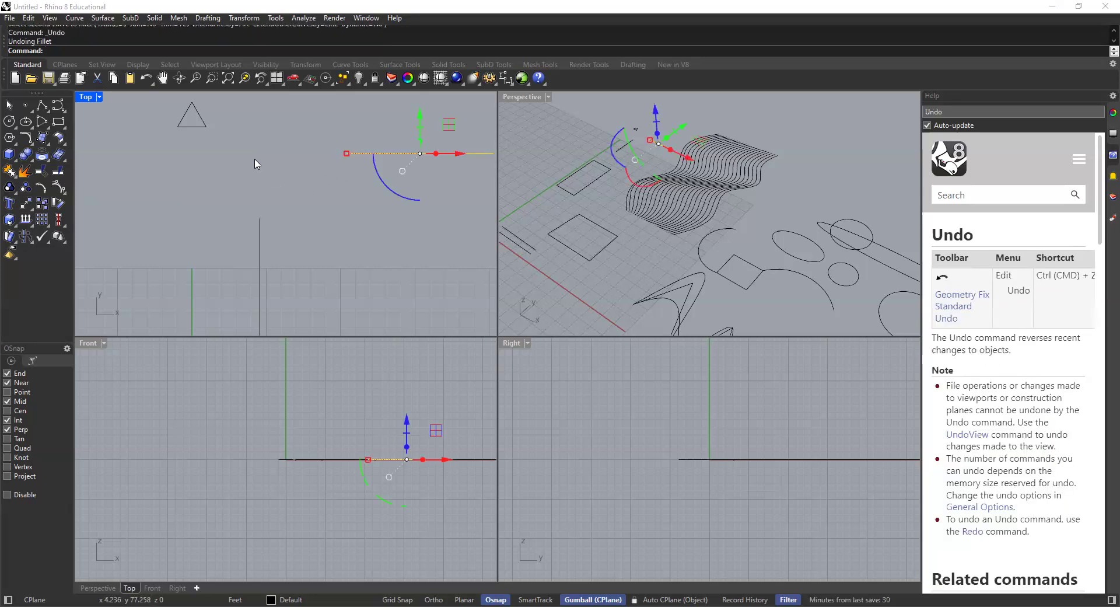
pyautogui.press('Delete')
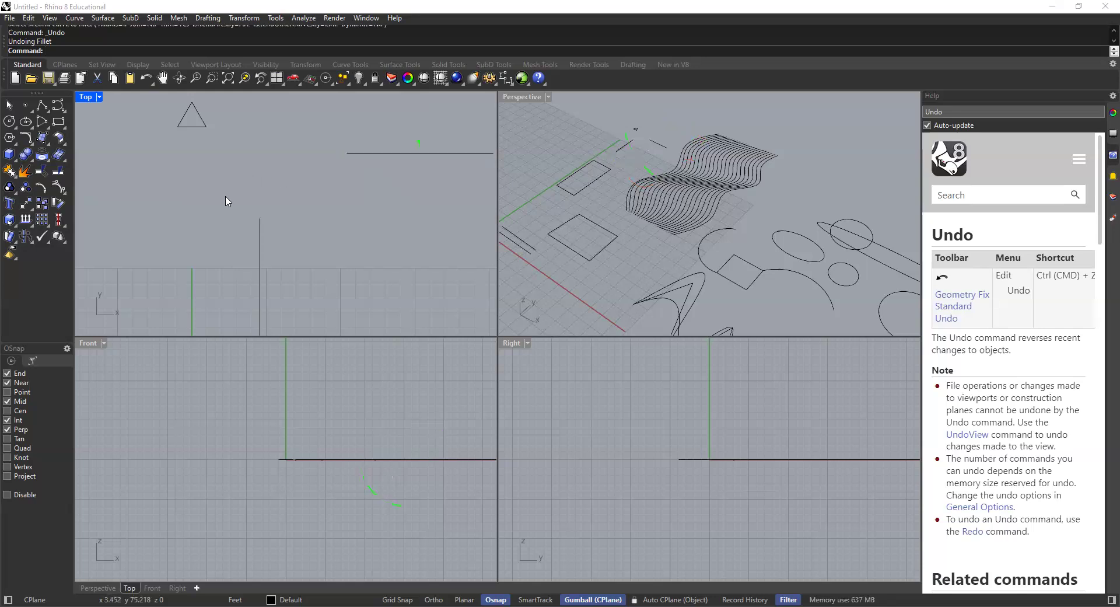
# Fillet the upper end of the vertical line with the near end of the horizontal line at a 1 ft radius
pyautogui.click(28, 138)
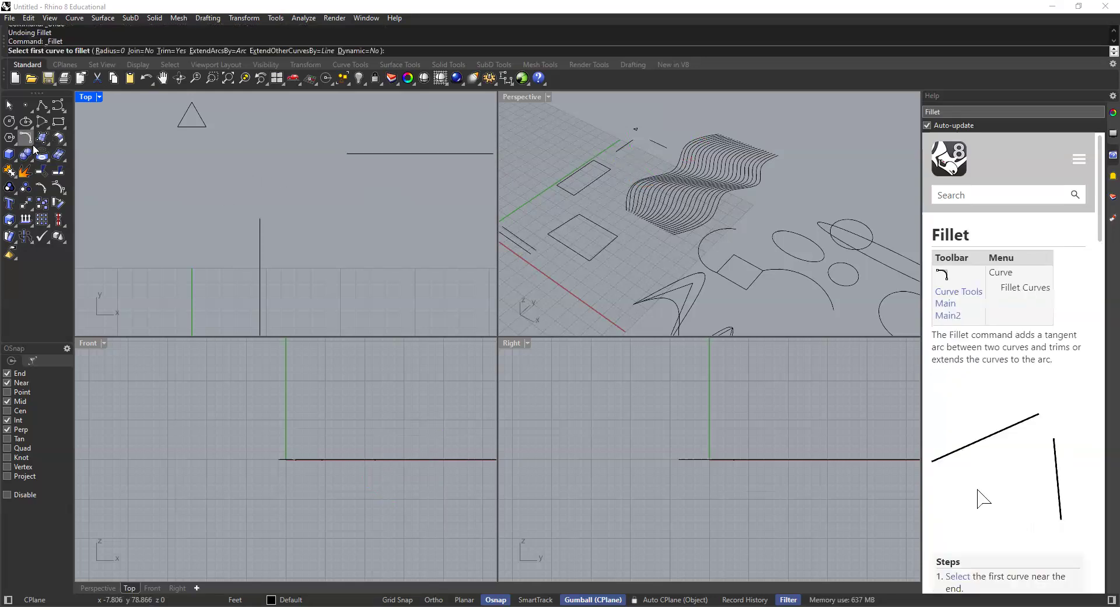
pyautogui.click(116, 53)
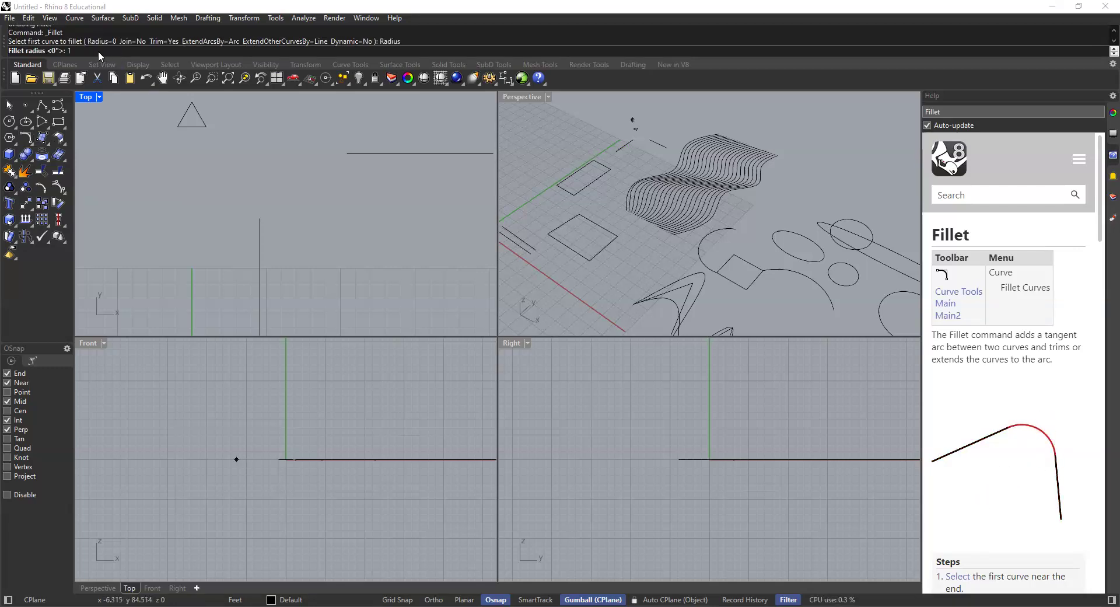
pyautogui.write('1')
pyautogui.press('Return')
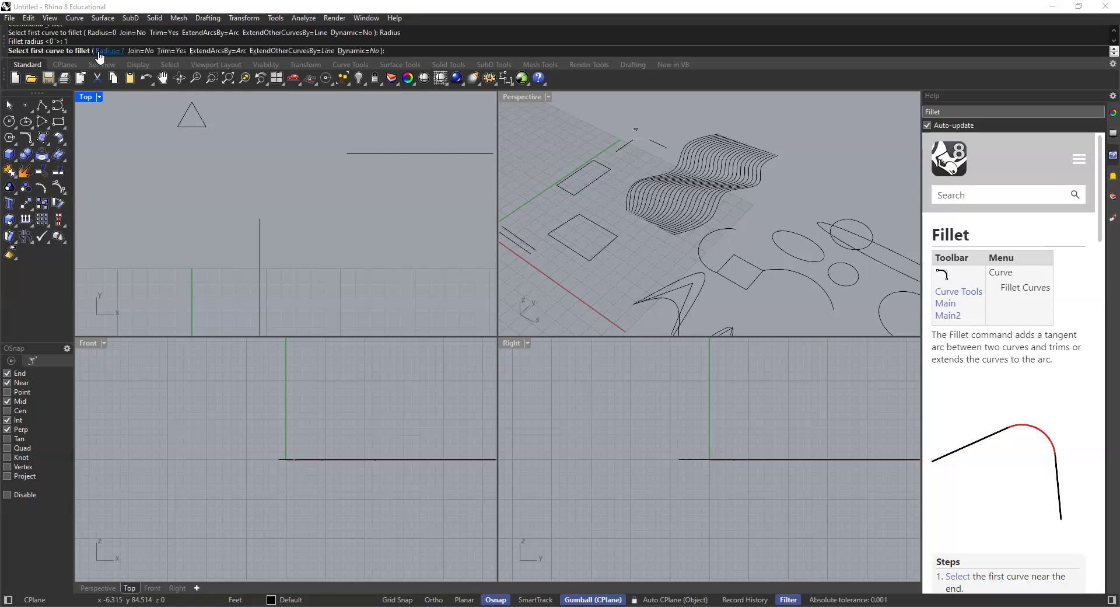
pyautogui.click(260, 229)
pyautogui.click(357, 155)
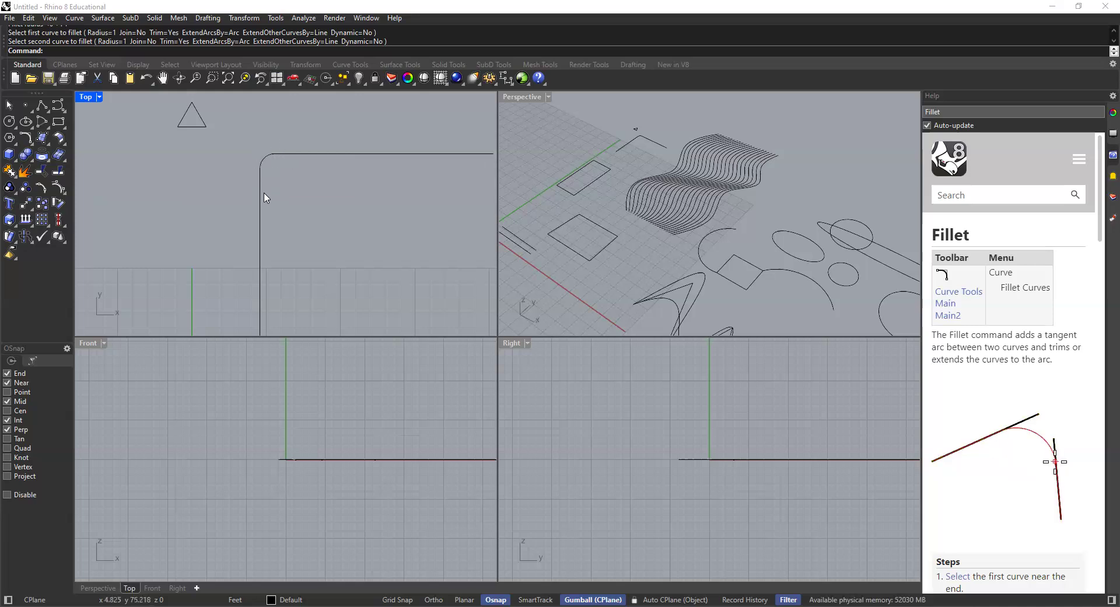
# Delete the fillet arc and move the horizontal and vertical lines so that they cross near their ends
pyautogui.scroll(2, 264, 163)
pyautogui.click(268, 162)
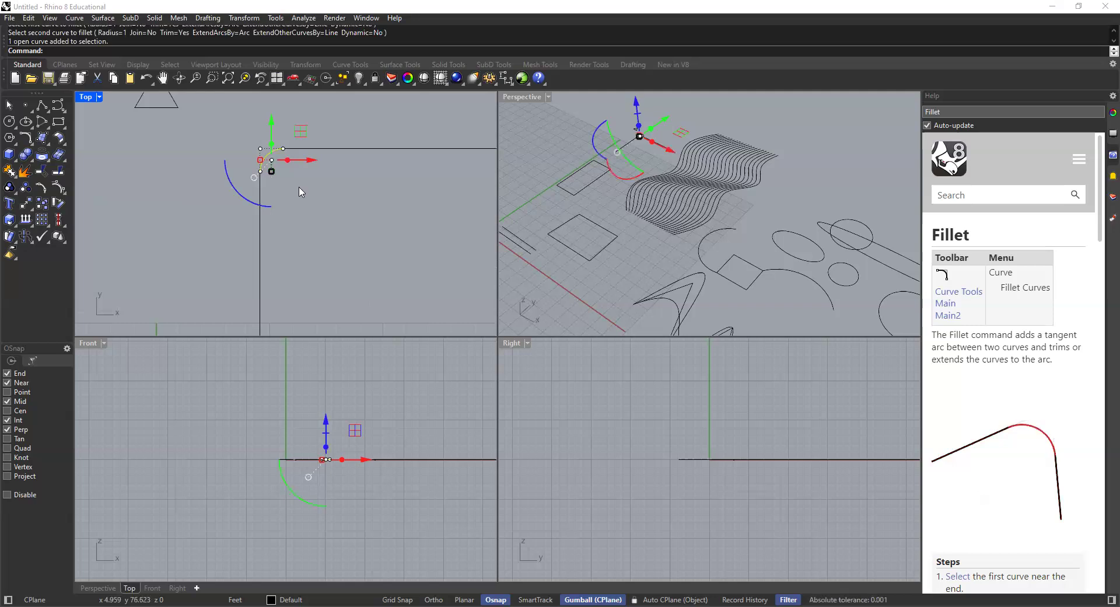
pyautogui.press('Delete')
pyautogui.click(308, 149)
pyautogui.moveTo(282, 148); pyautogui.dragTo(261, 119)
pyautogui.click(261, 180)
pyautogui.scroll(-3, 298, 204)
pyautogui.scroll(3, 291, 165)
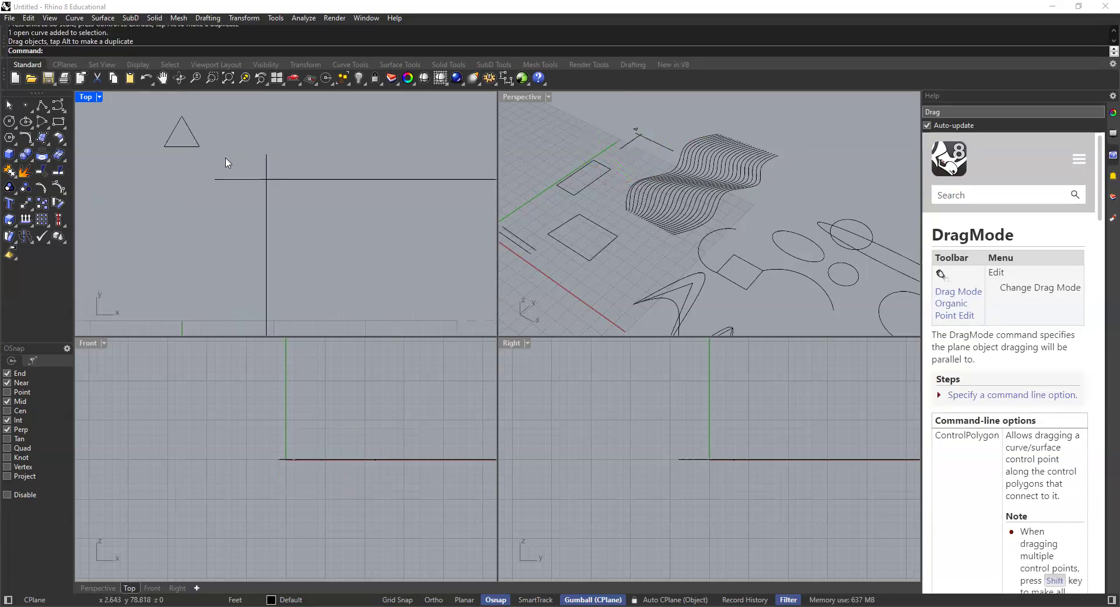
# Fillet the two crossing lines with a 3 ft radius, keeping the lower and far portions, and undo the fillet
pyautogui.click(26, 138)
pyautogui.click(109, 52)
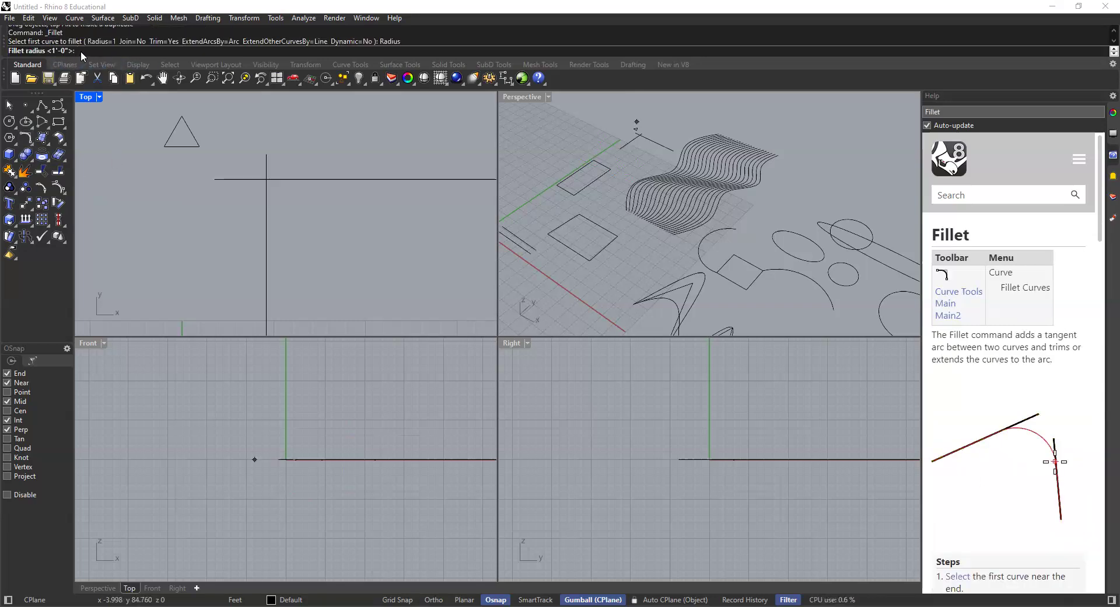
pyautogui.write("3'")
pyautogui.press('Return')
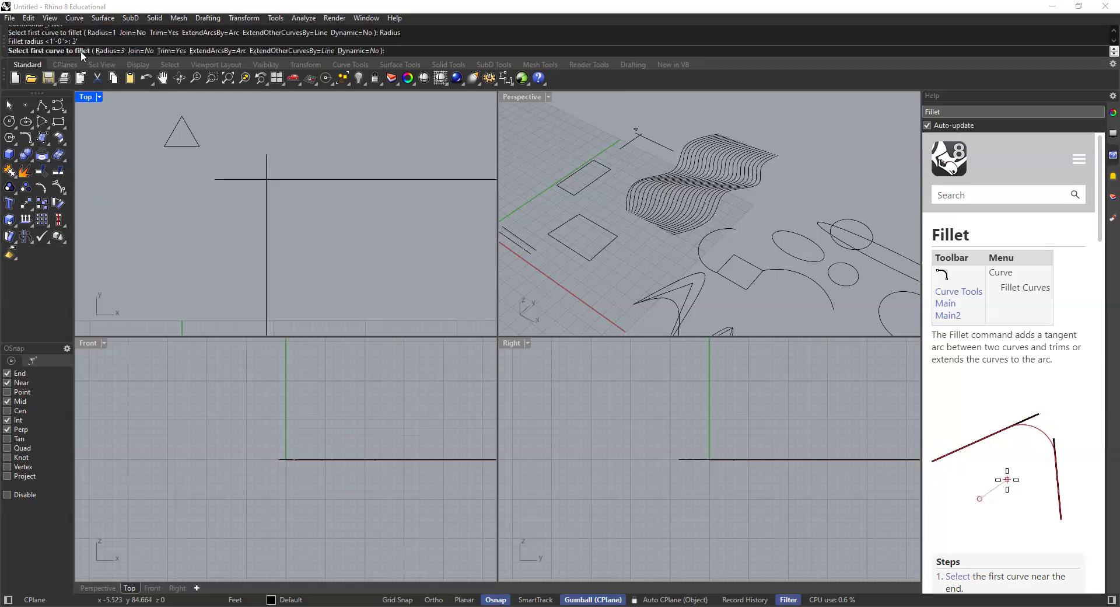
pyautogui.scroll(-5, 254, 242)
pyautogui.click(258, 262)
pyautogui.click(295, 211)
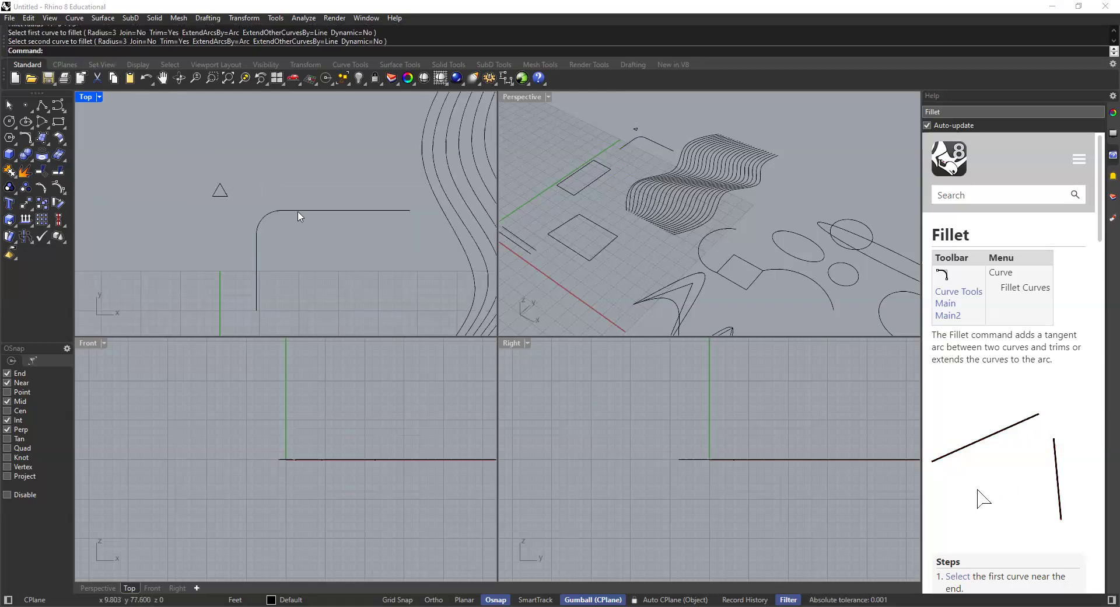
pyautogui.click(266, 219)
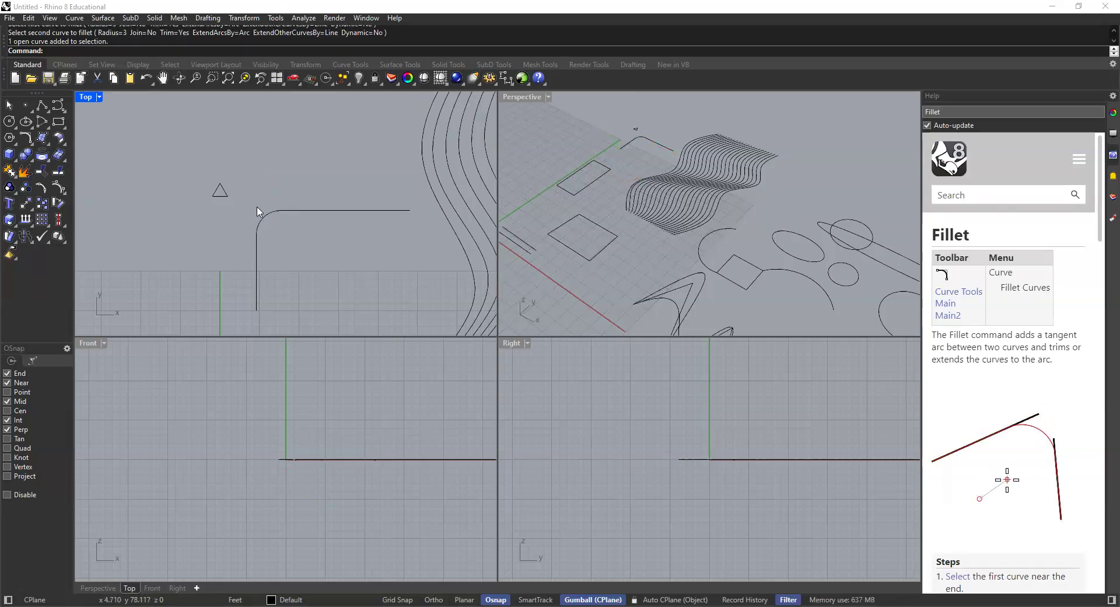
pyautogui.hotkey('ctrl', 'z')
# Fillet the two crossing lines with radius 0 to trim their overhanging ends into a sharp corner
pyautogui.scroll(3, 254, 207)
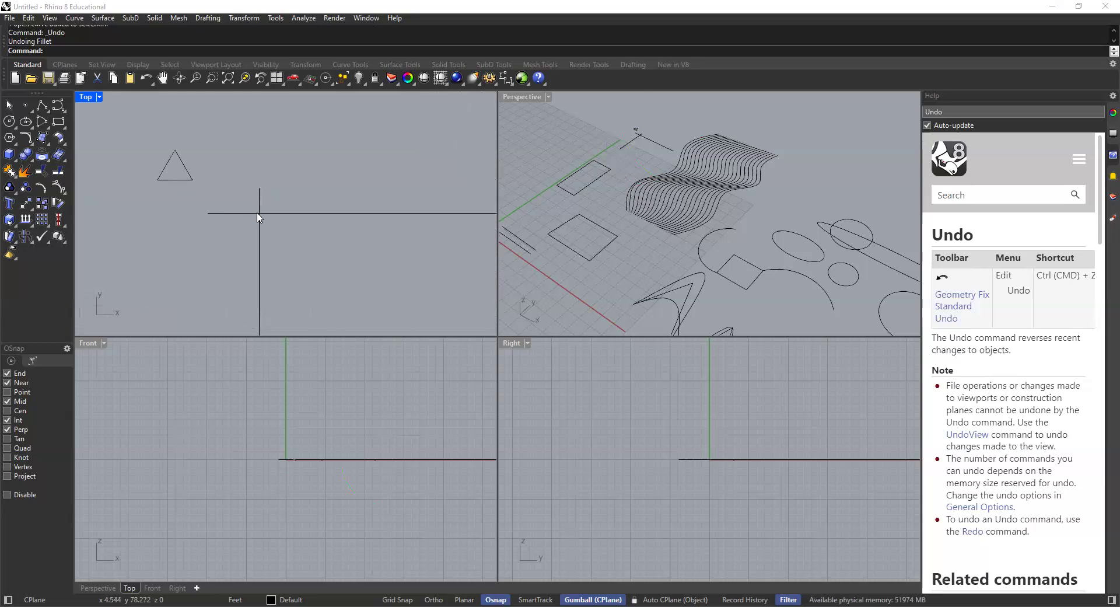
pyautogui.click(27, 138)
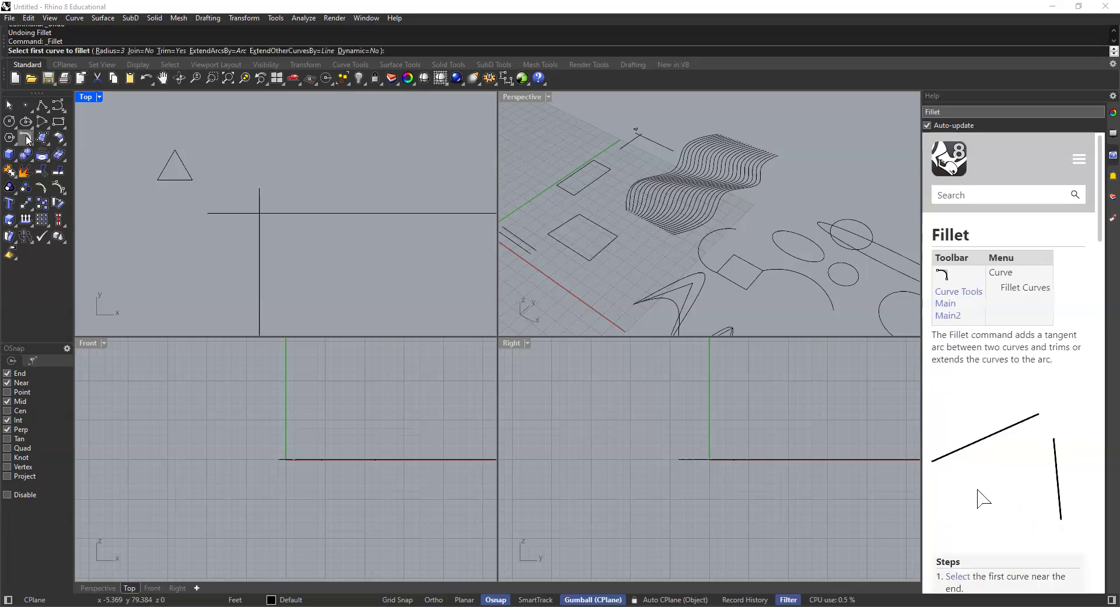
pyautogui.click(105, 51)
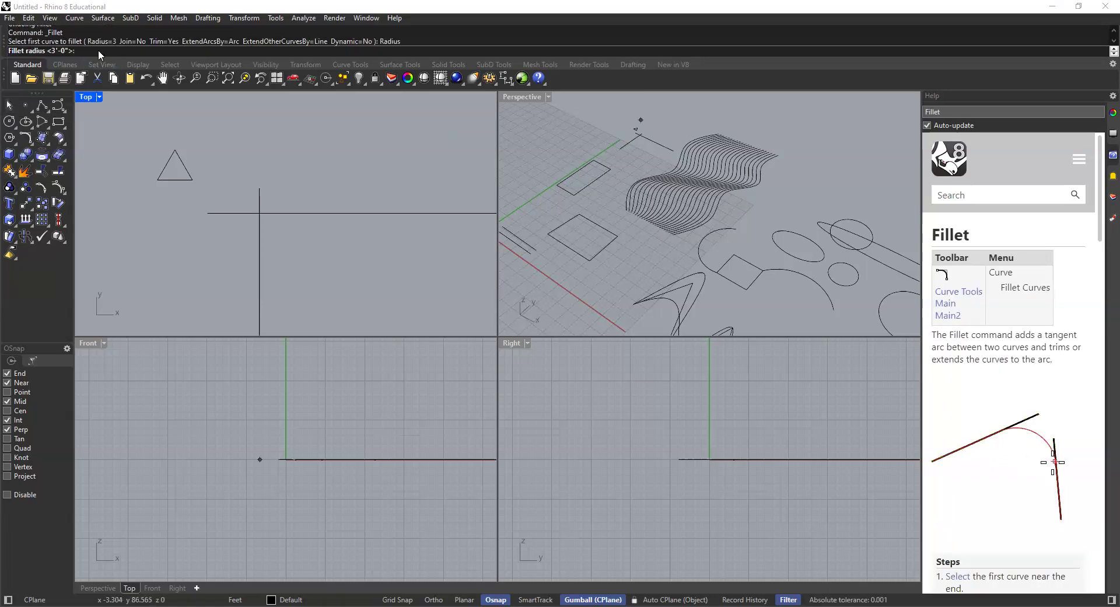
pyautogui.write('0')
pyautogui.press('Return')
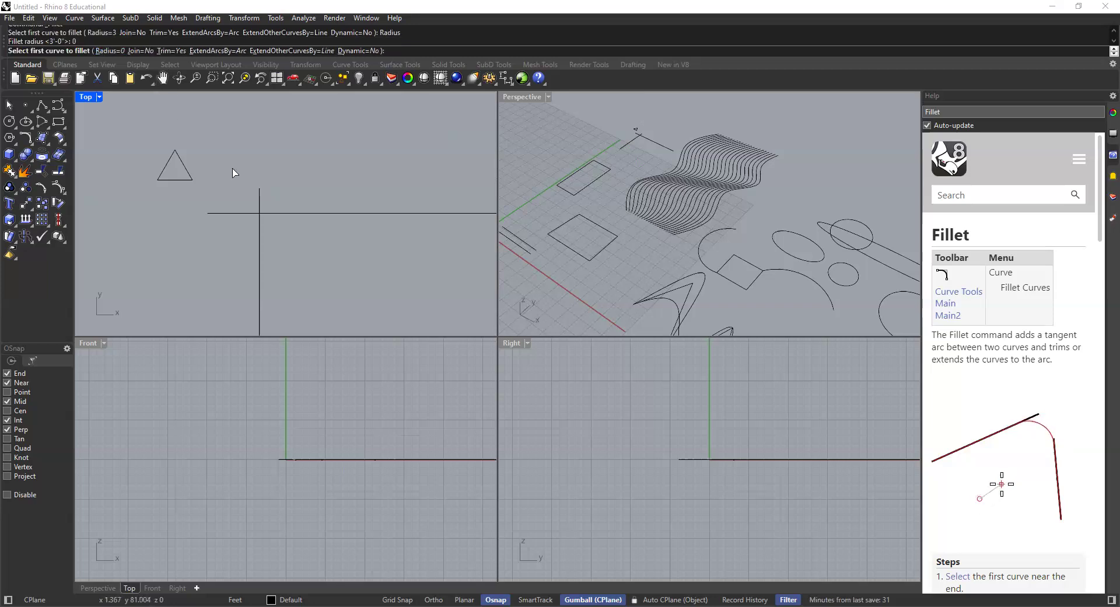
pyautogui.click(277, 213)
pyautogui.click(260, 248)
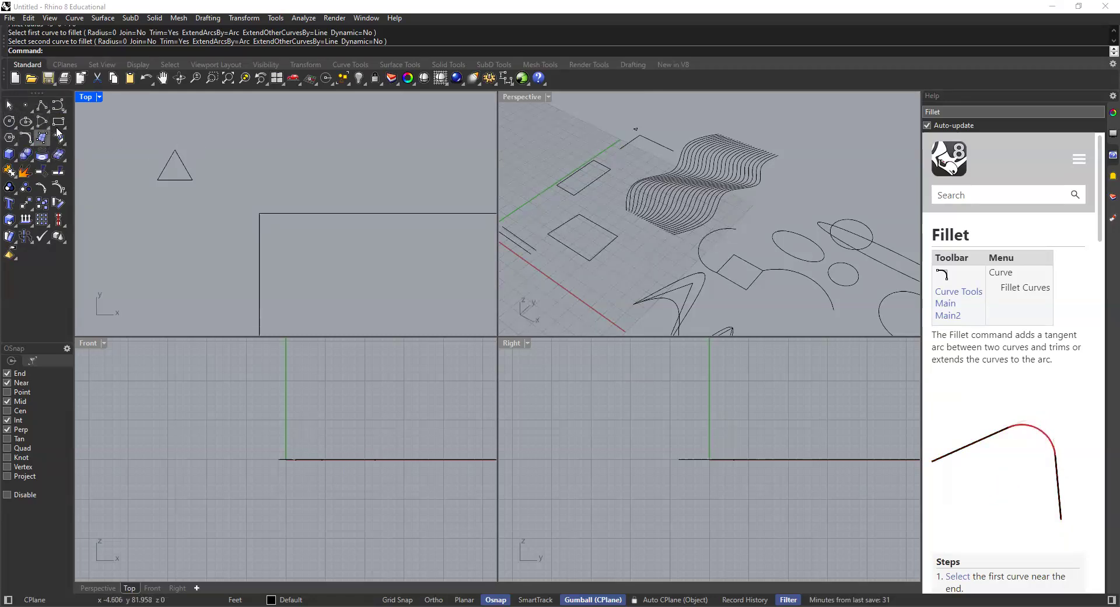
pyautogui.scroll(-5, 270, 179)
pyautogui.scroll(-5, 294, 225)
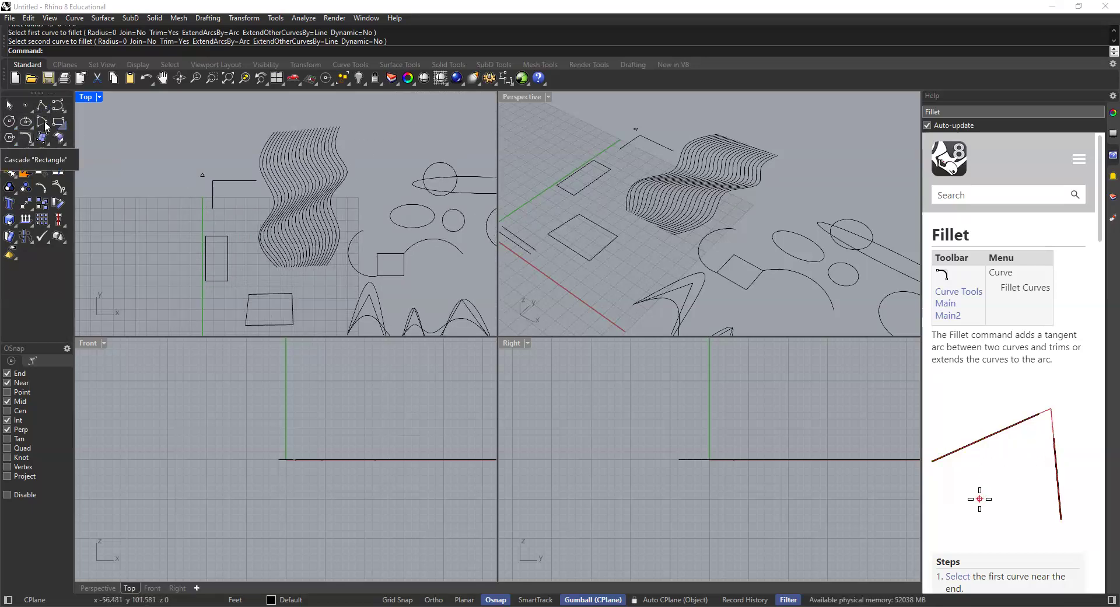
pyautogui.moveTo(223, 157); pyautogui.dragTo(150, 162, button='right')
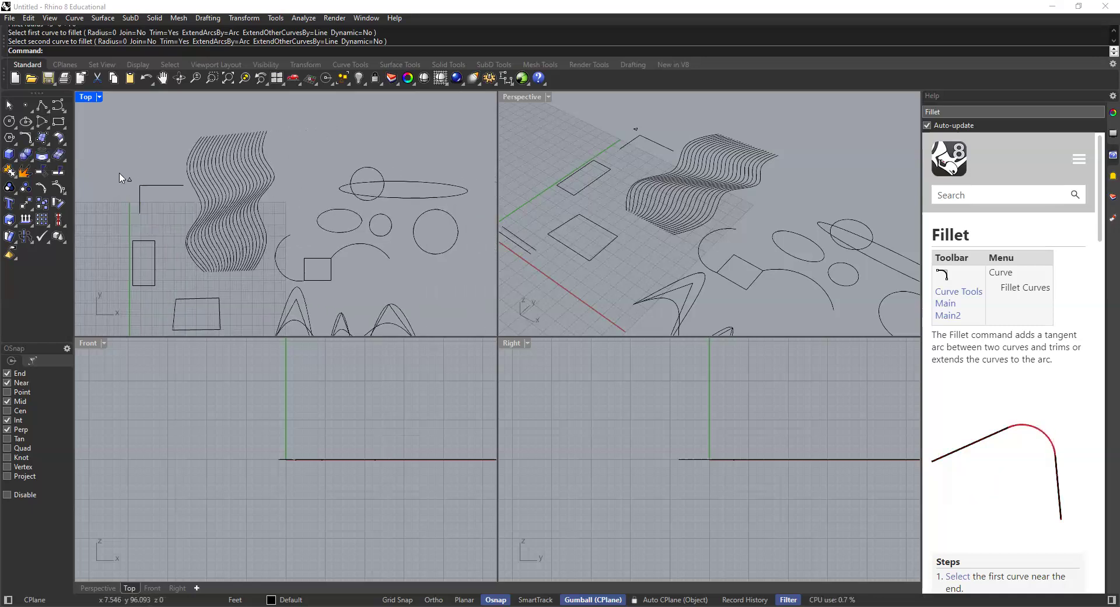